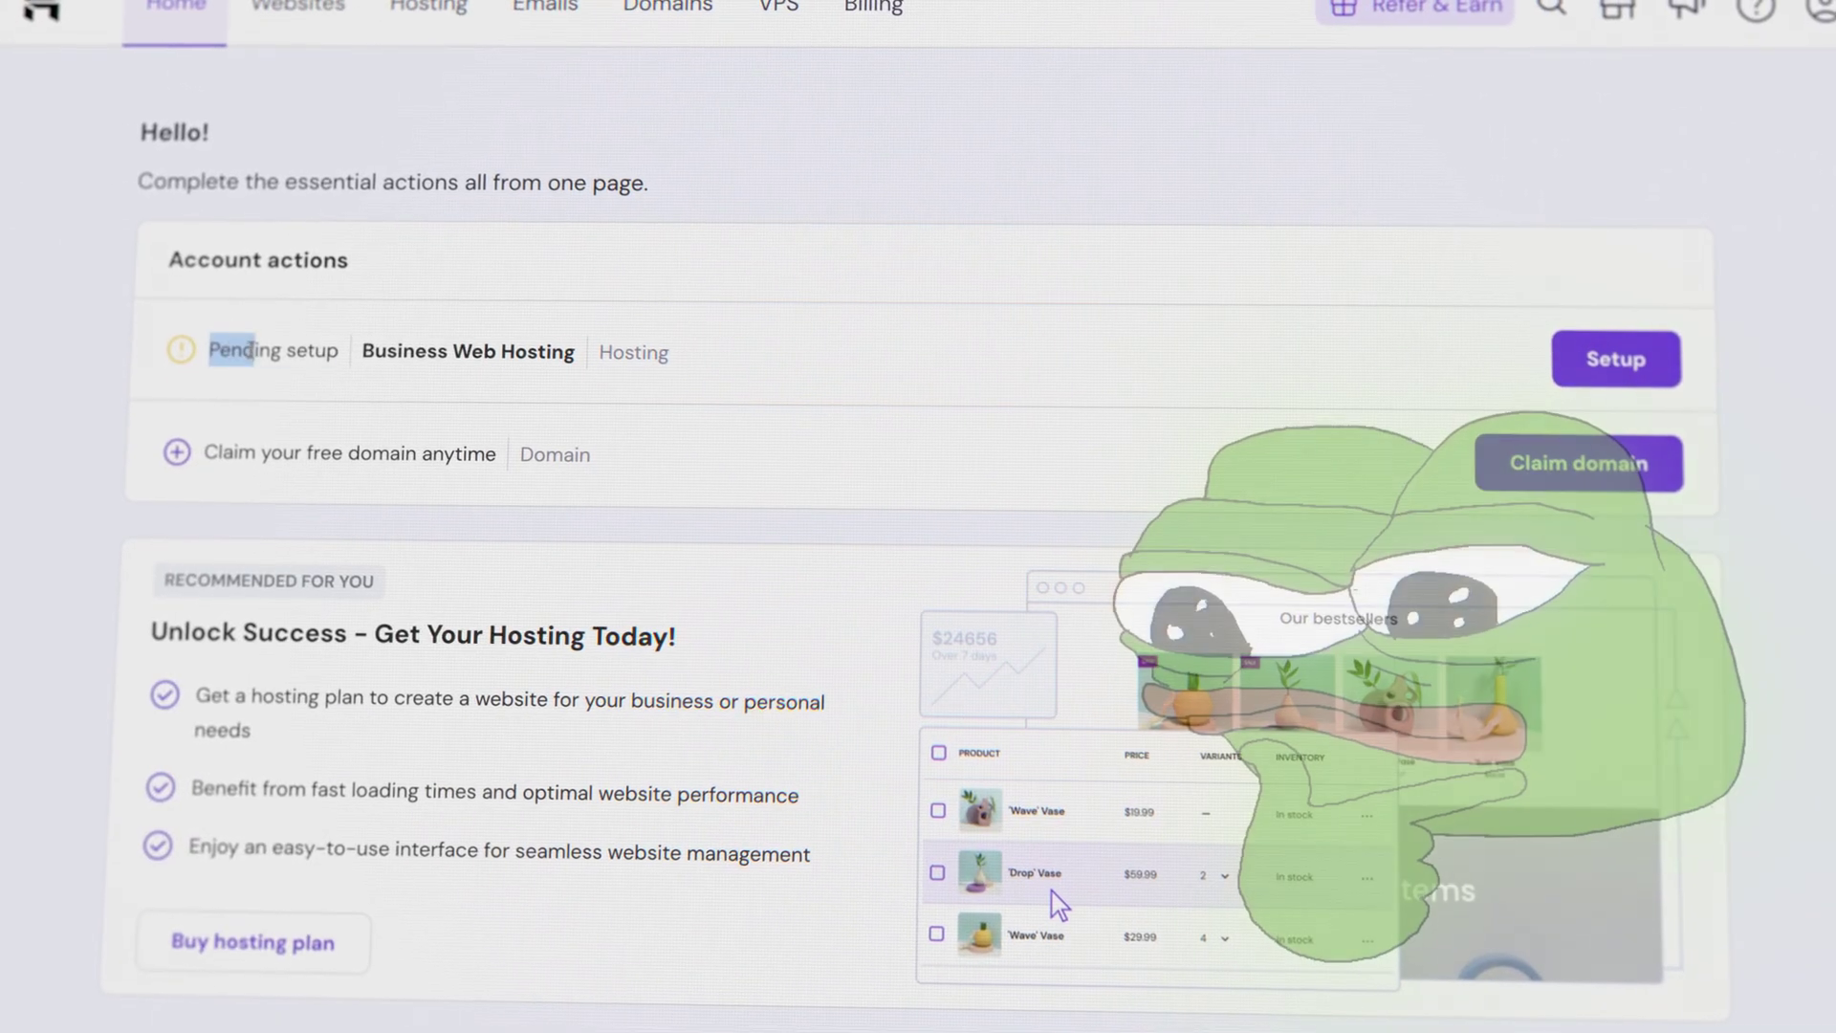
Change the Cyber Investigations gallery layout from Grid to Masonry
drag(253, 350, 996, 361)
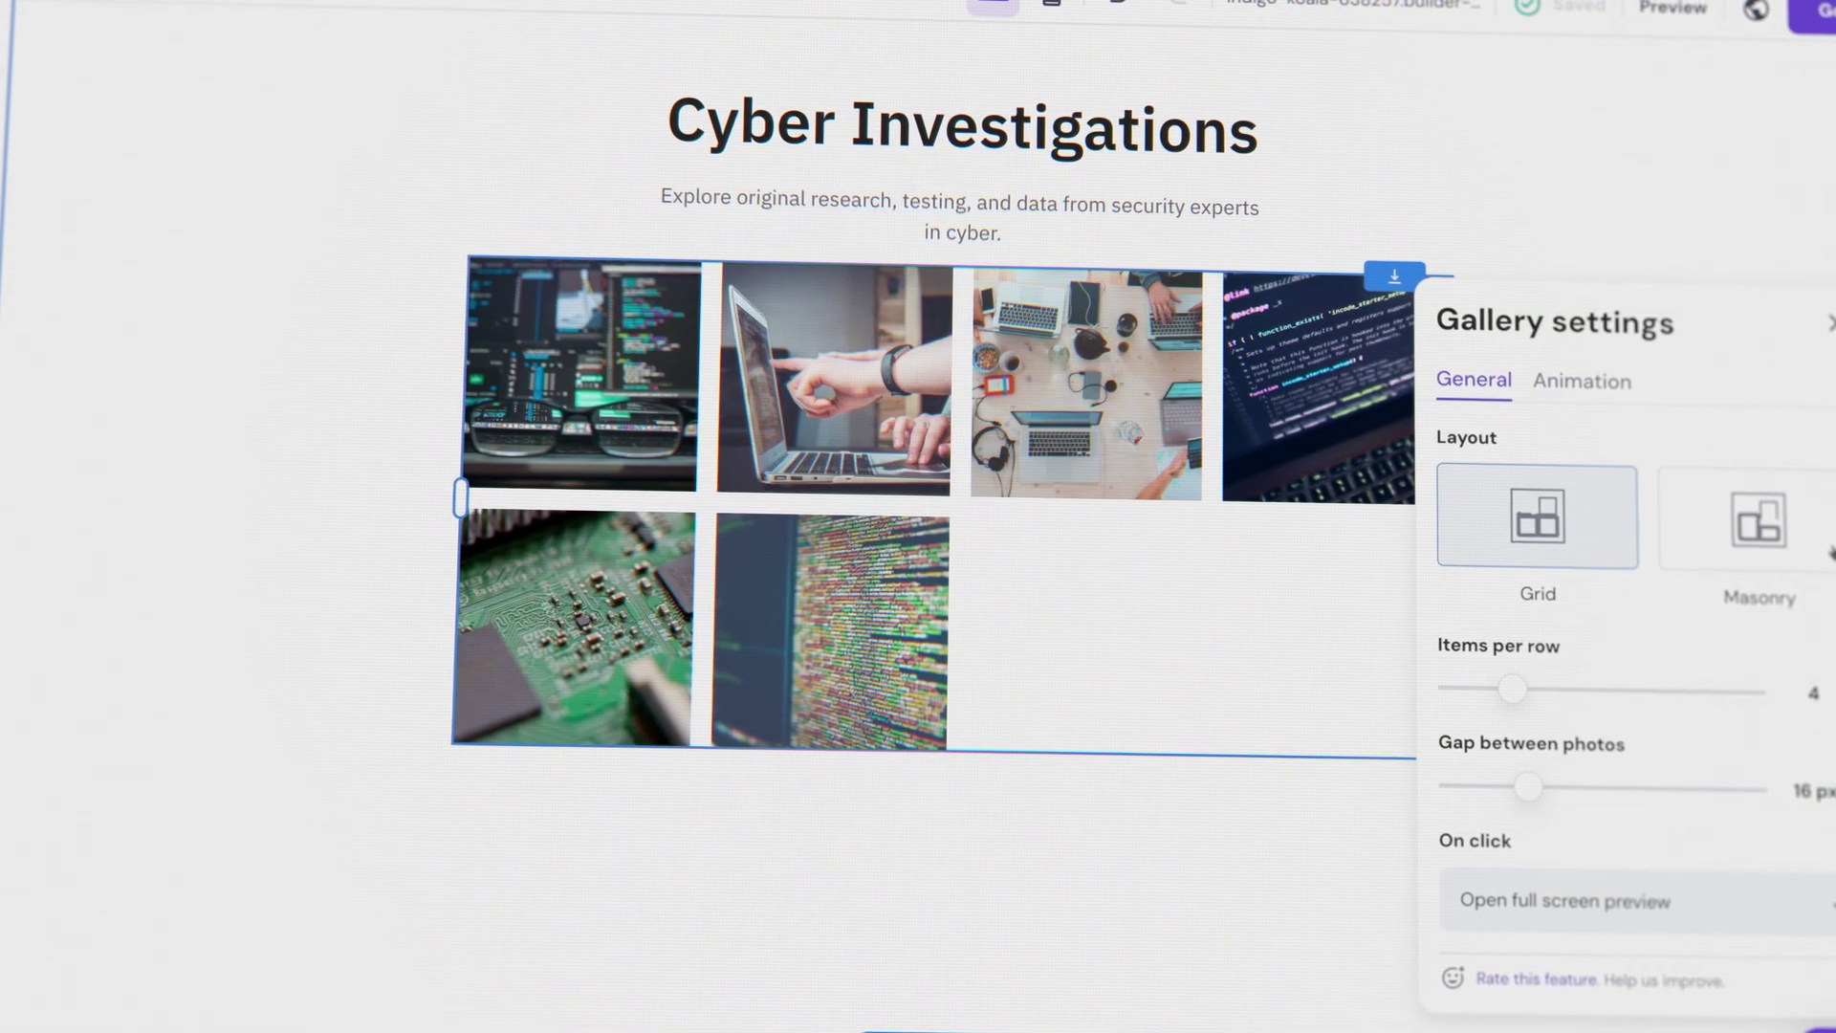
click(1793, 541)
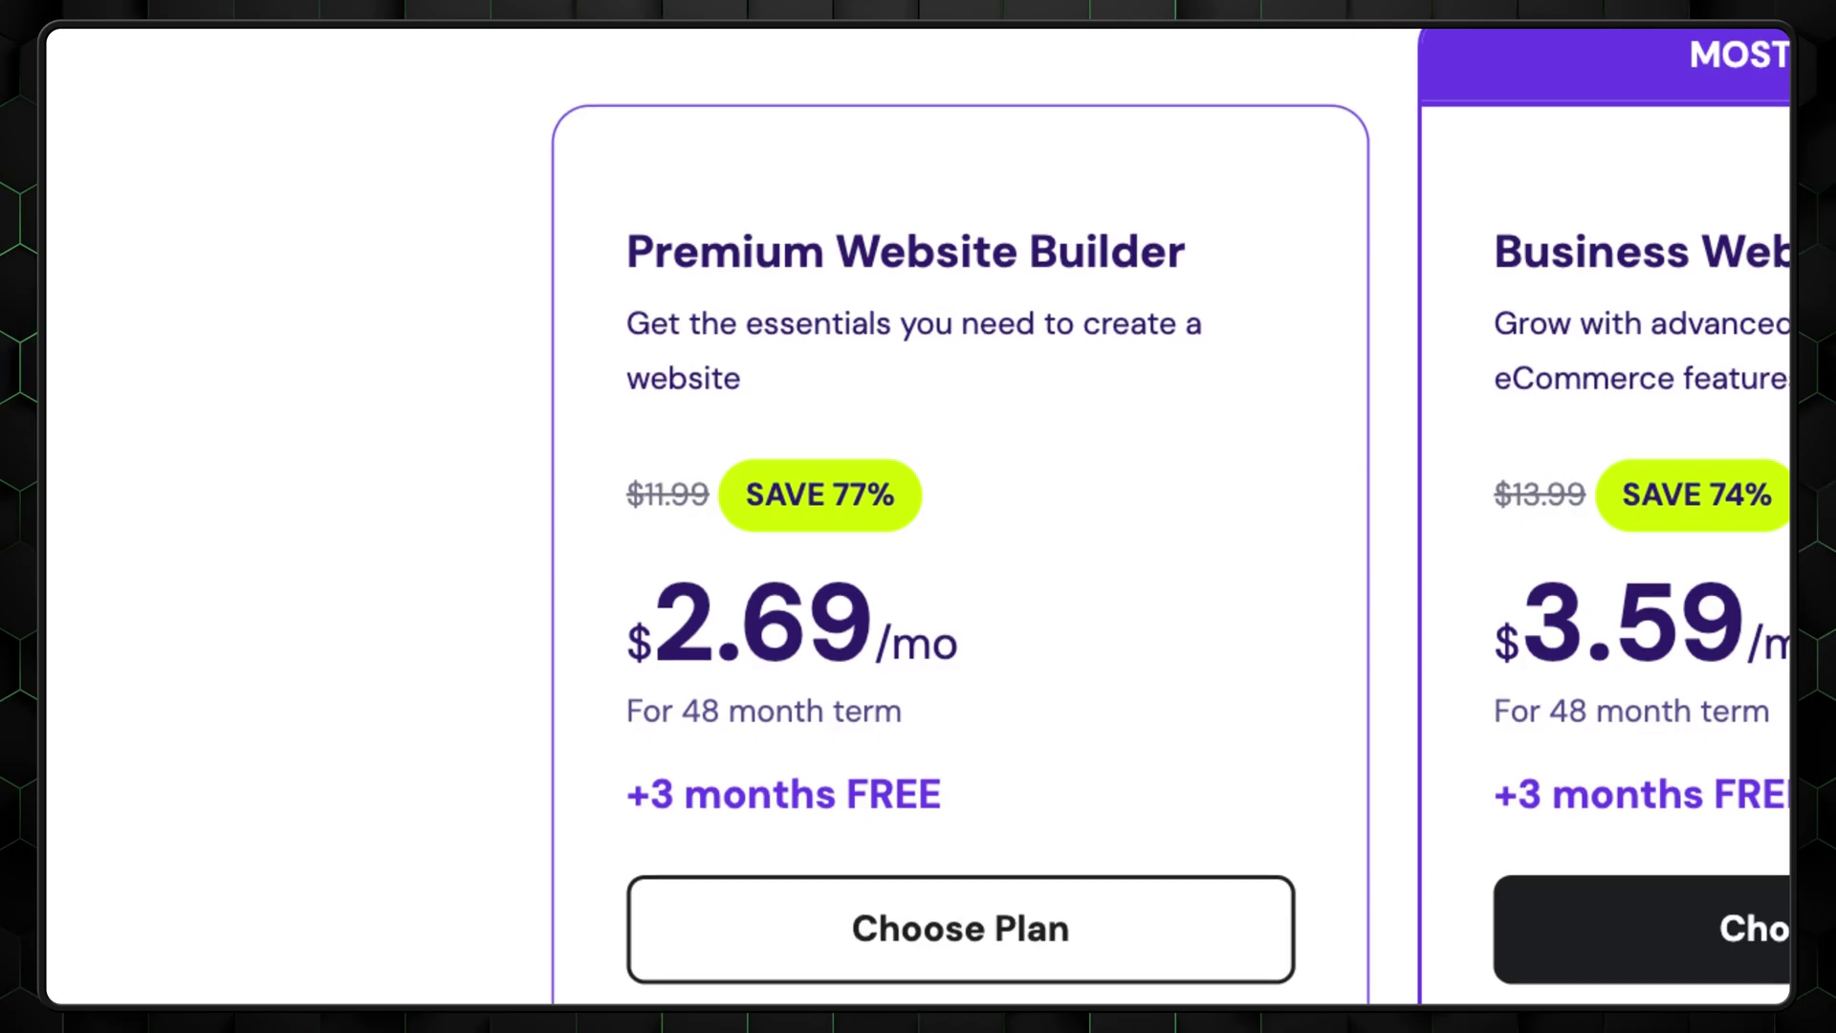
scroll(917, 517, down, 10)
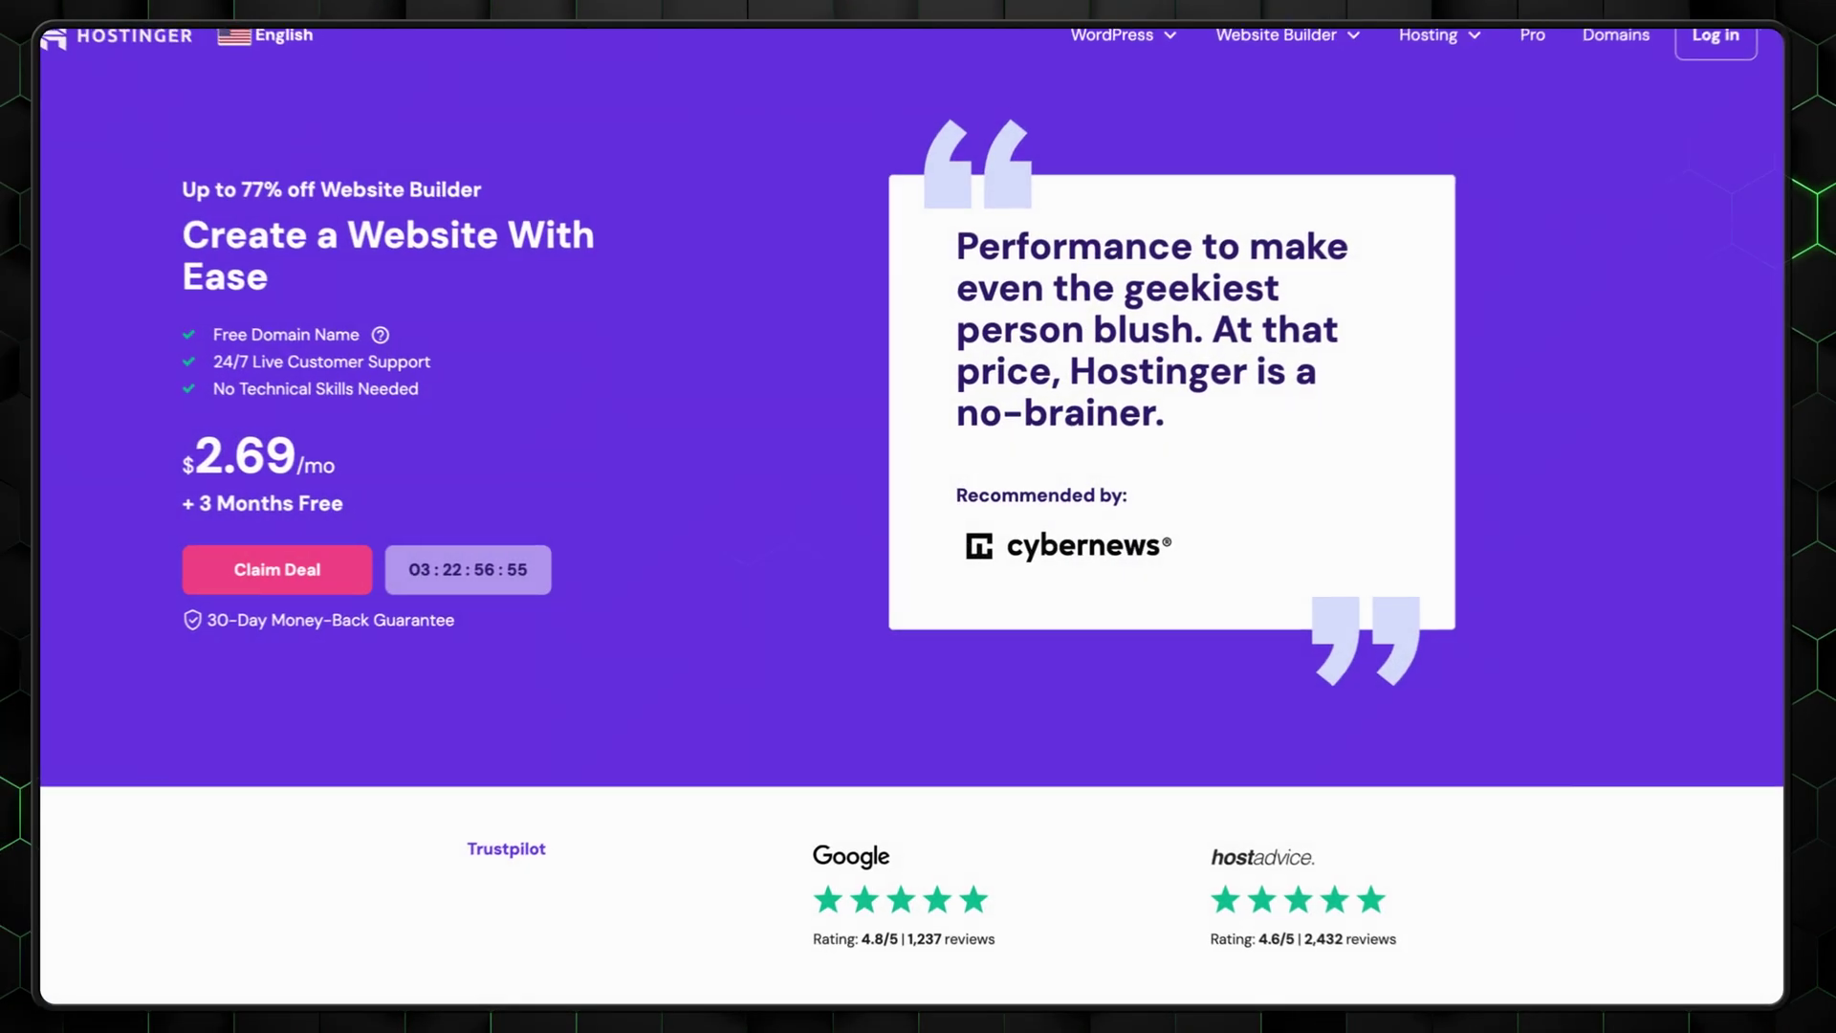
scroll(918, 516, down, 4)
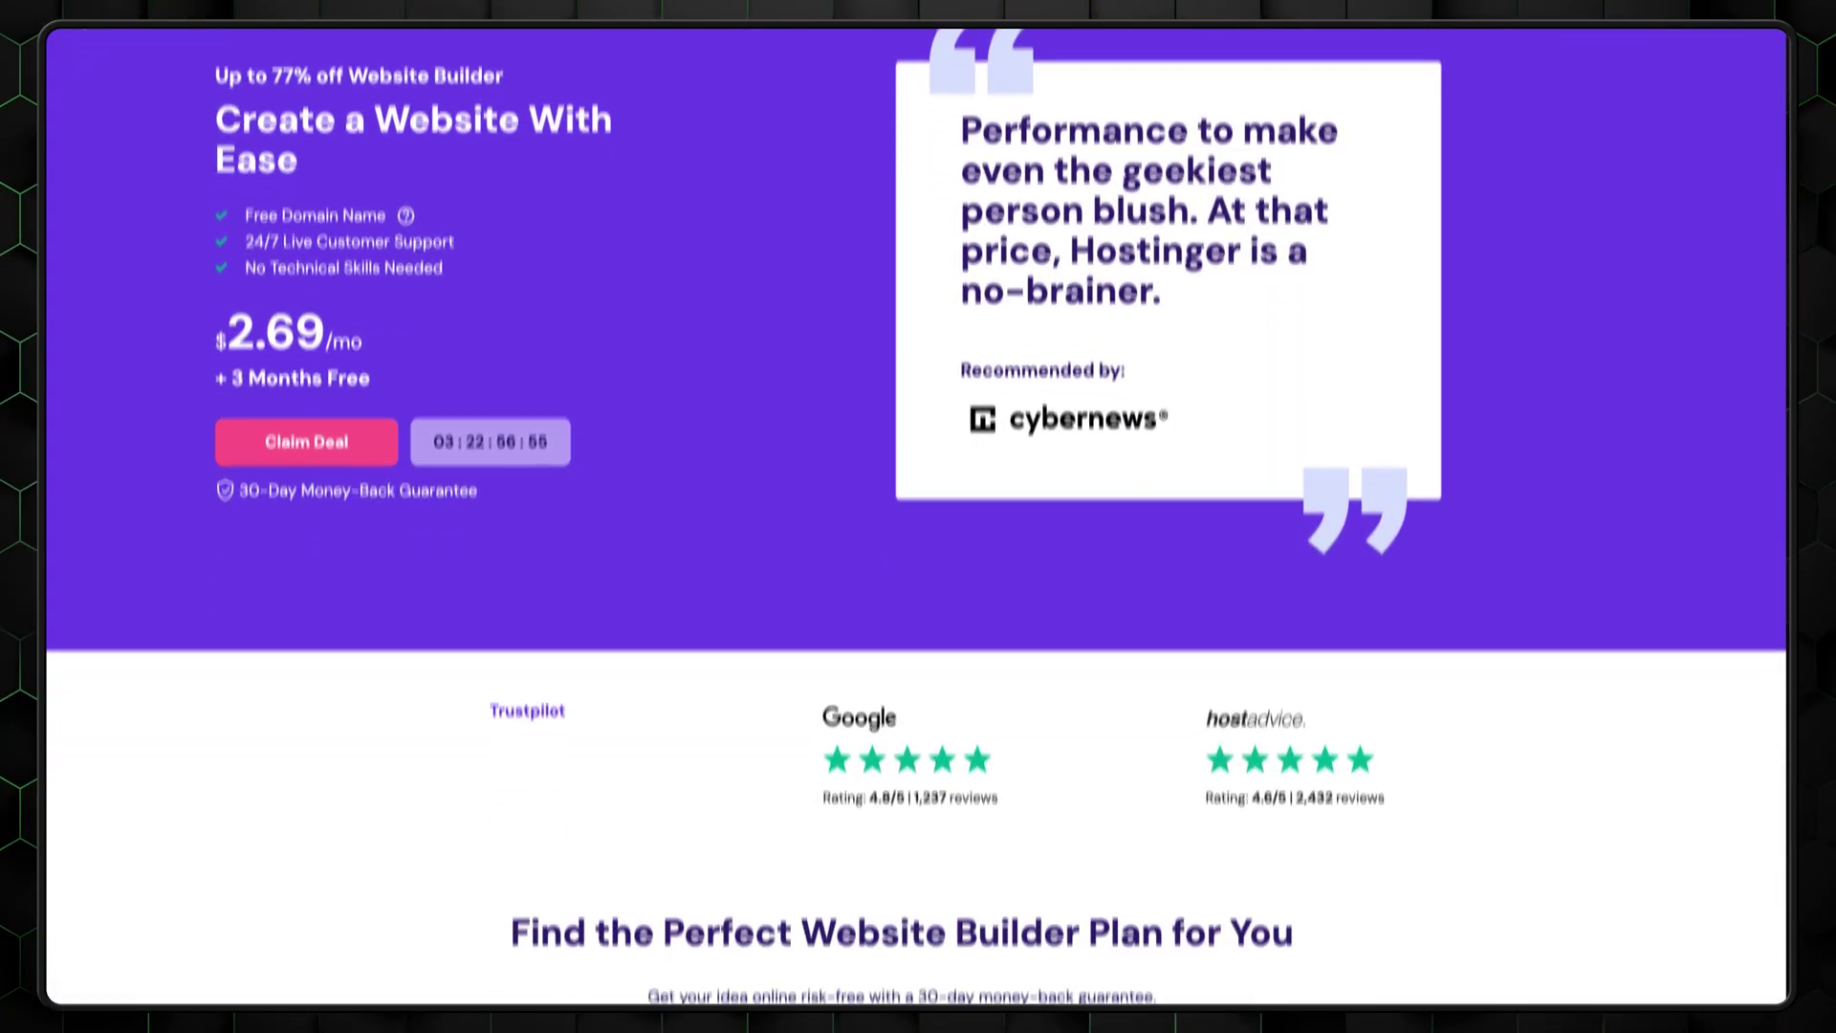
Scroll down the Hostinger pricing page to the hosting plans
scroll(918, 516, down, 6)
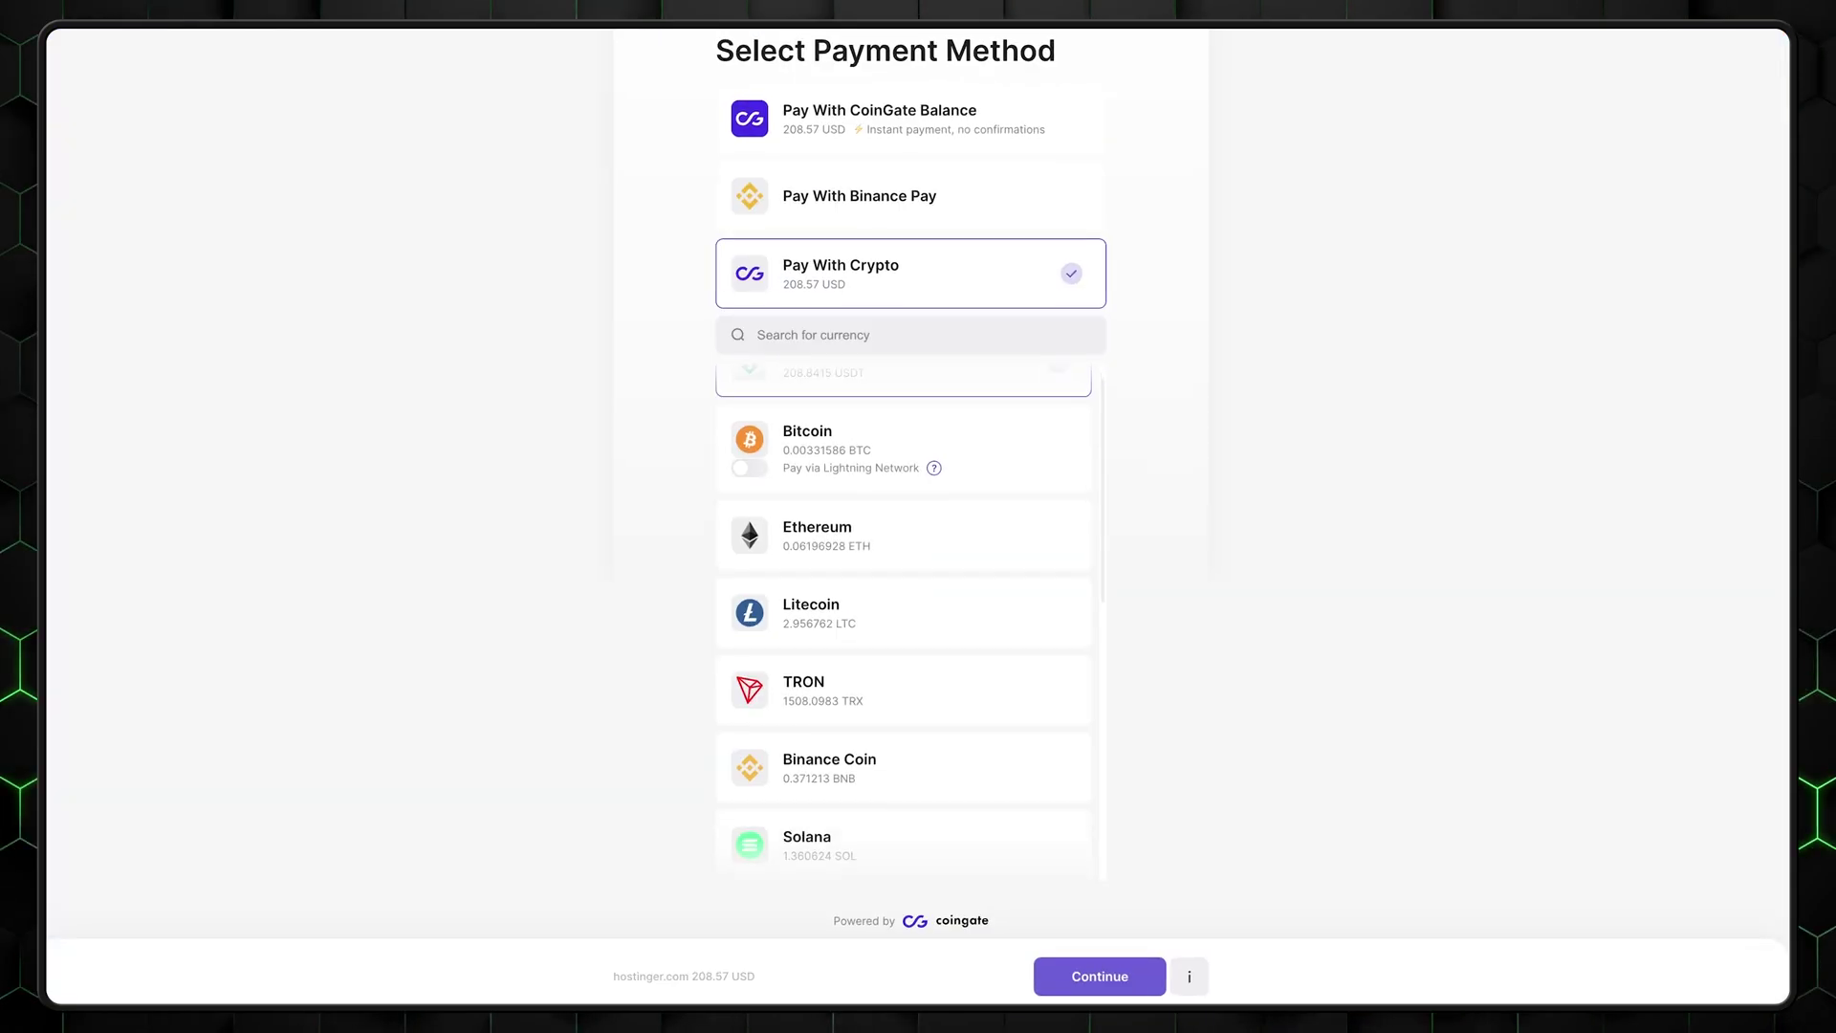
scroll(904, 612, down, 3)
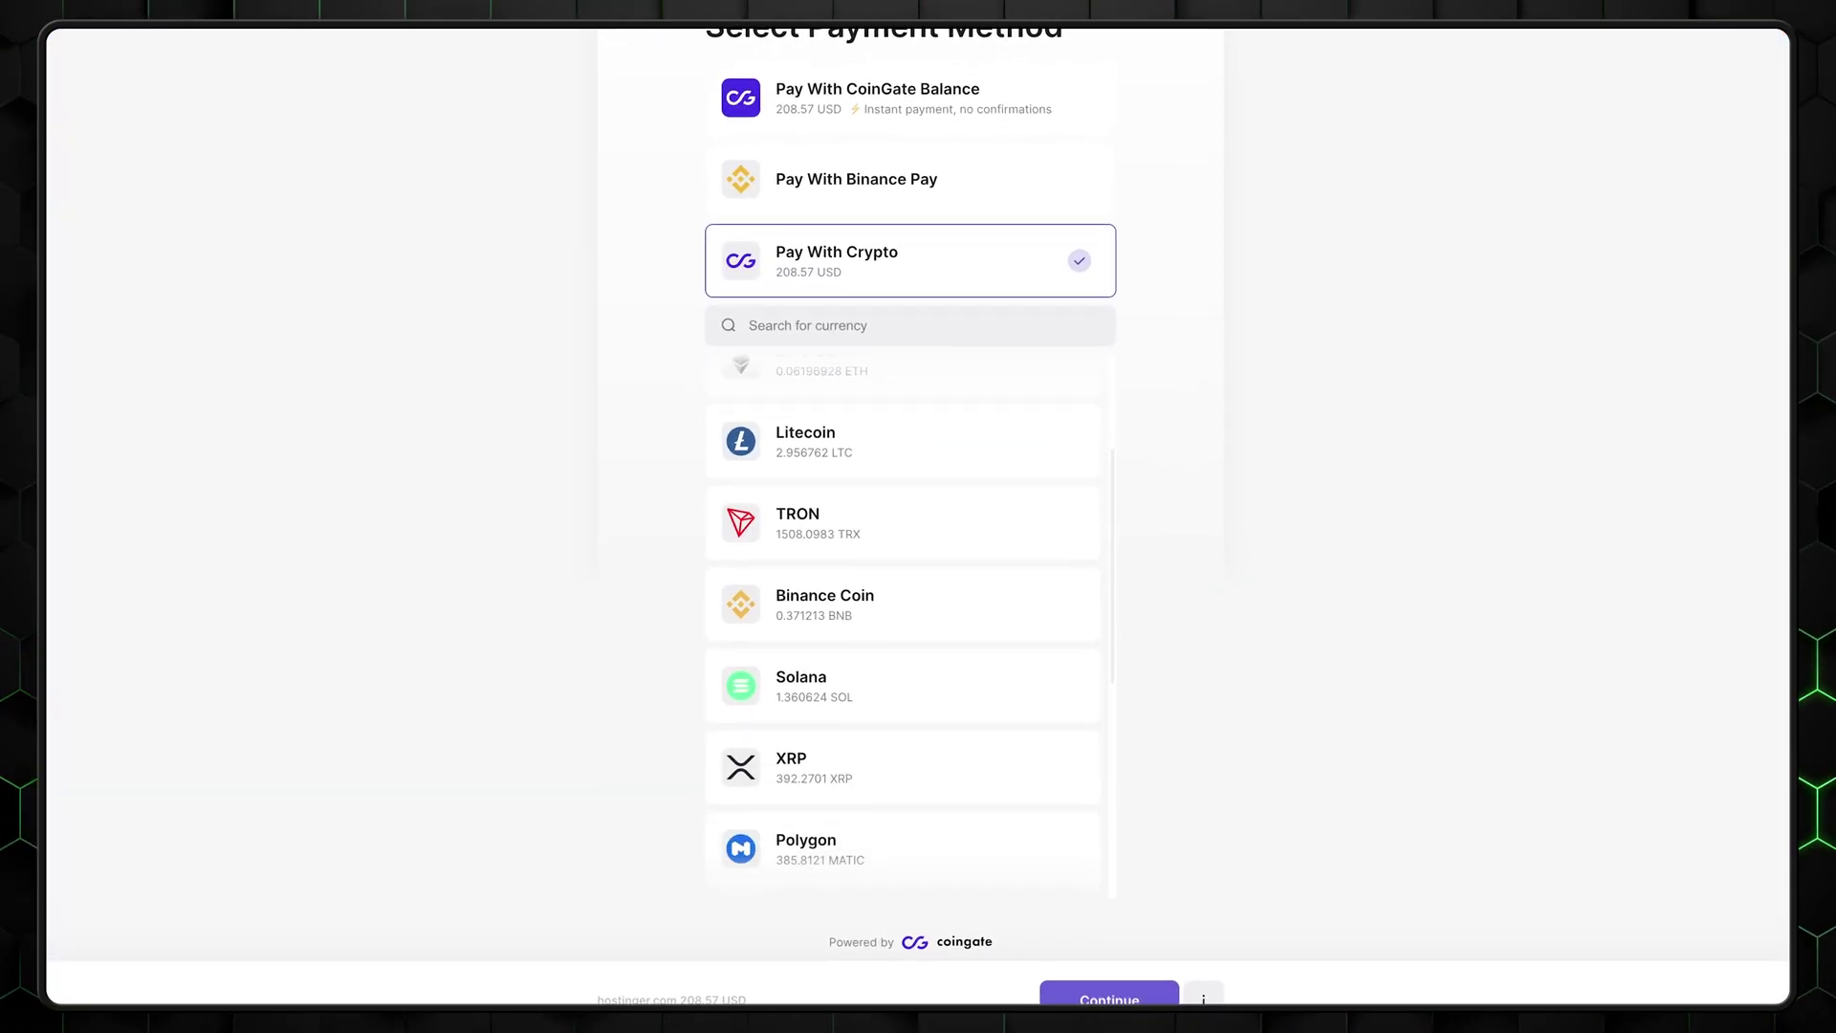
scroll(903, 612, down, 3)
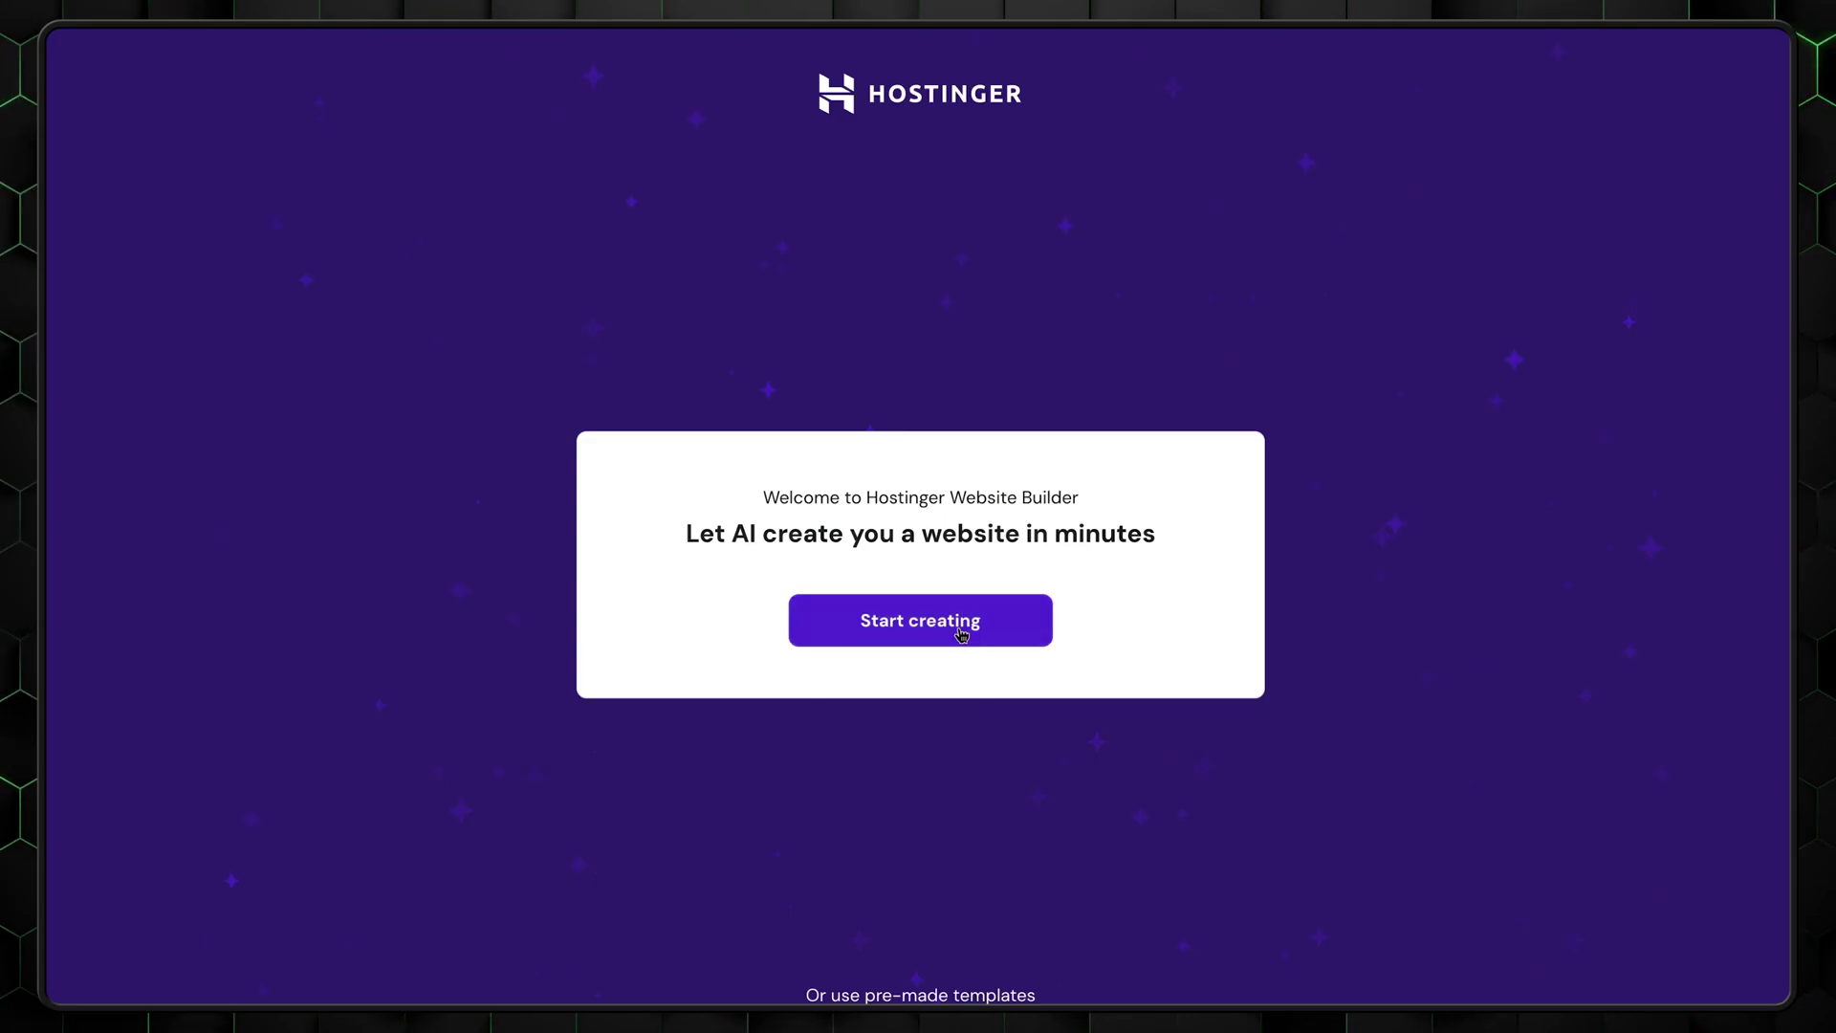
Start an AI site with a 'Breaking cybersecurity and information news' description and expand Personalisation settings
click(954, 624)
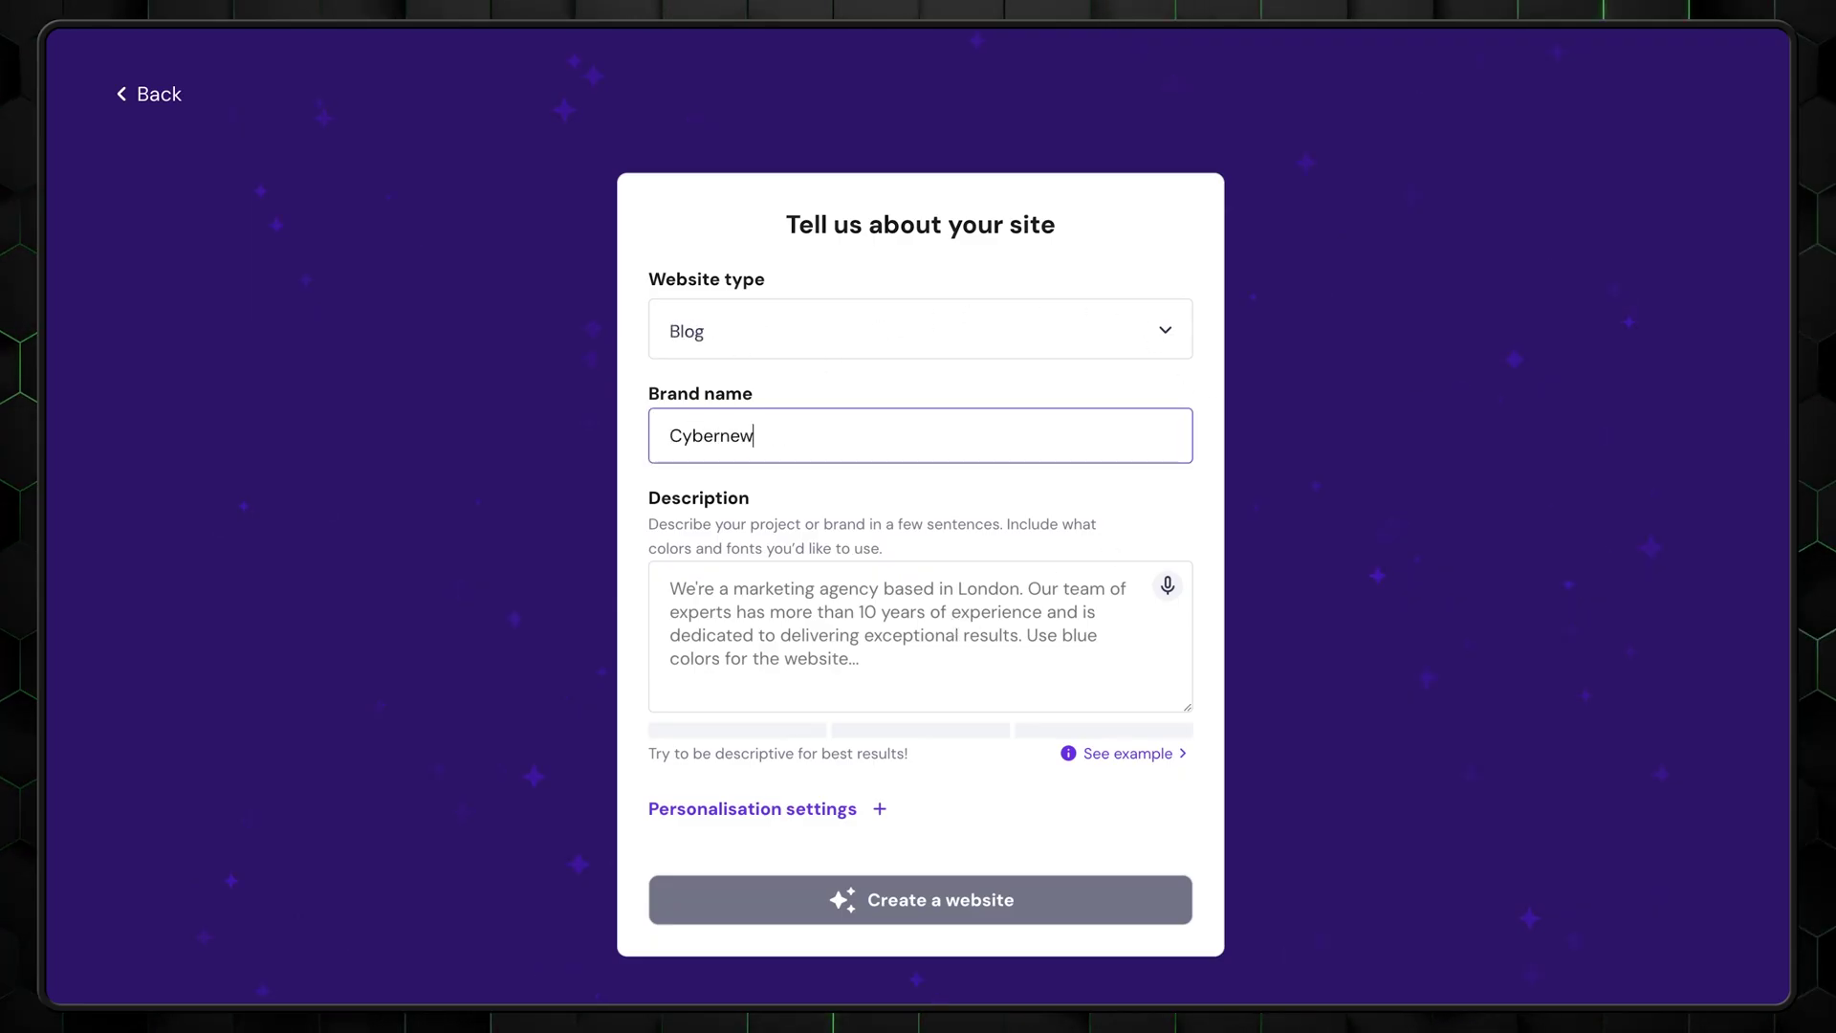
text(Breaking cybersecurity and information news, independent research, latest tech analysis and product reviews all produced by Cybernews in-house experts.)
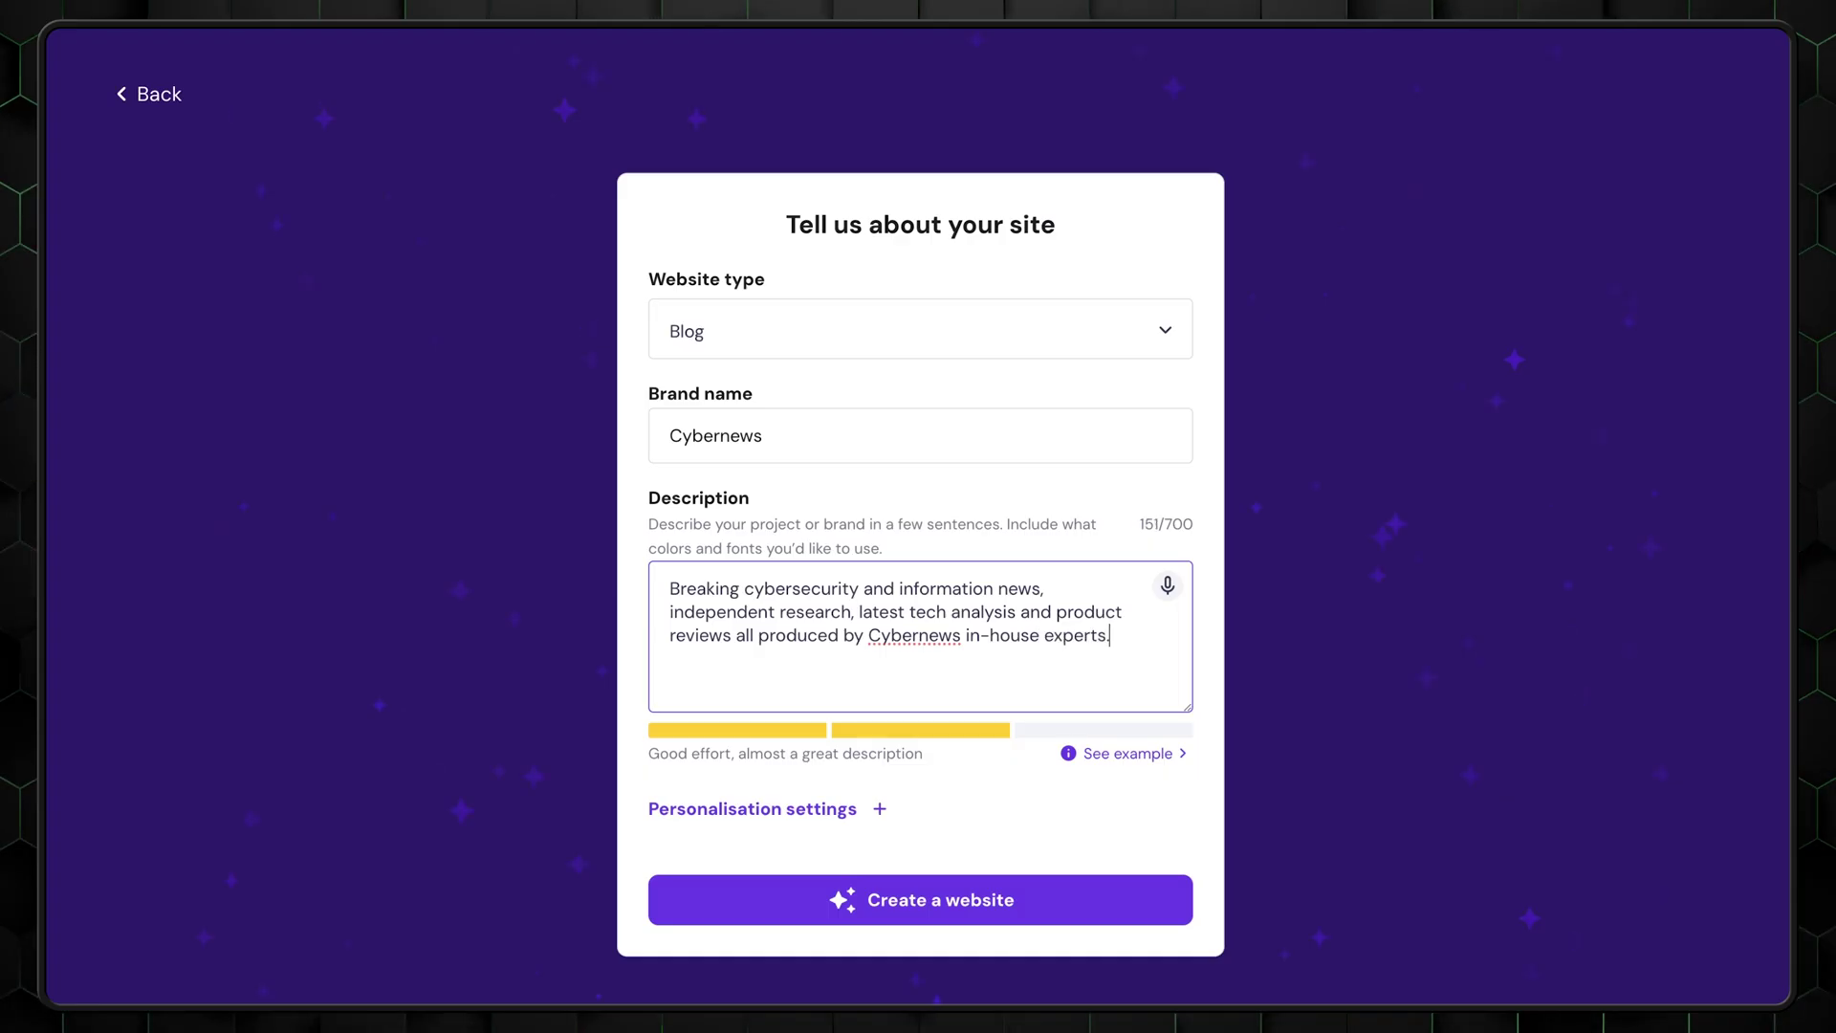
click(851, 812)
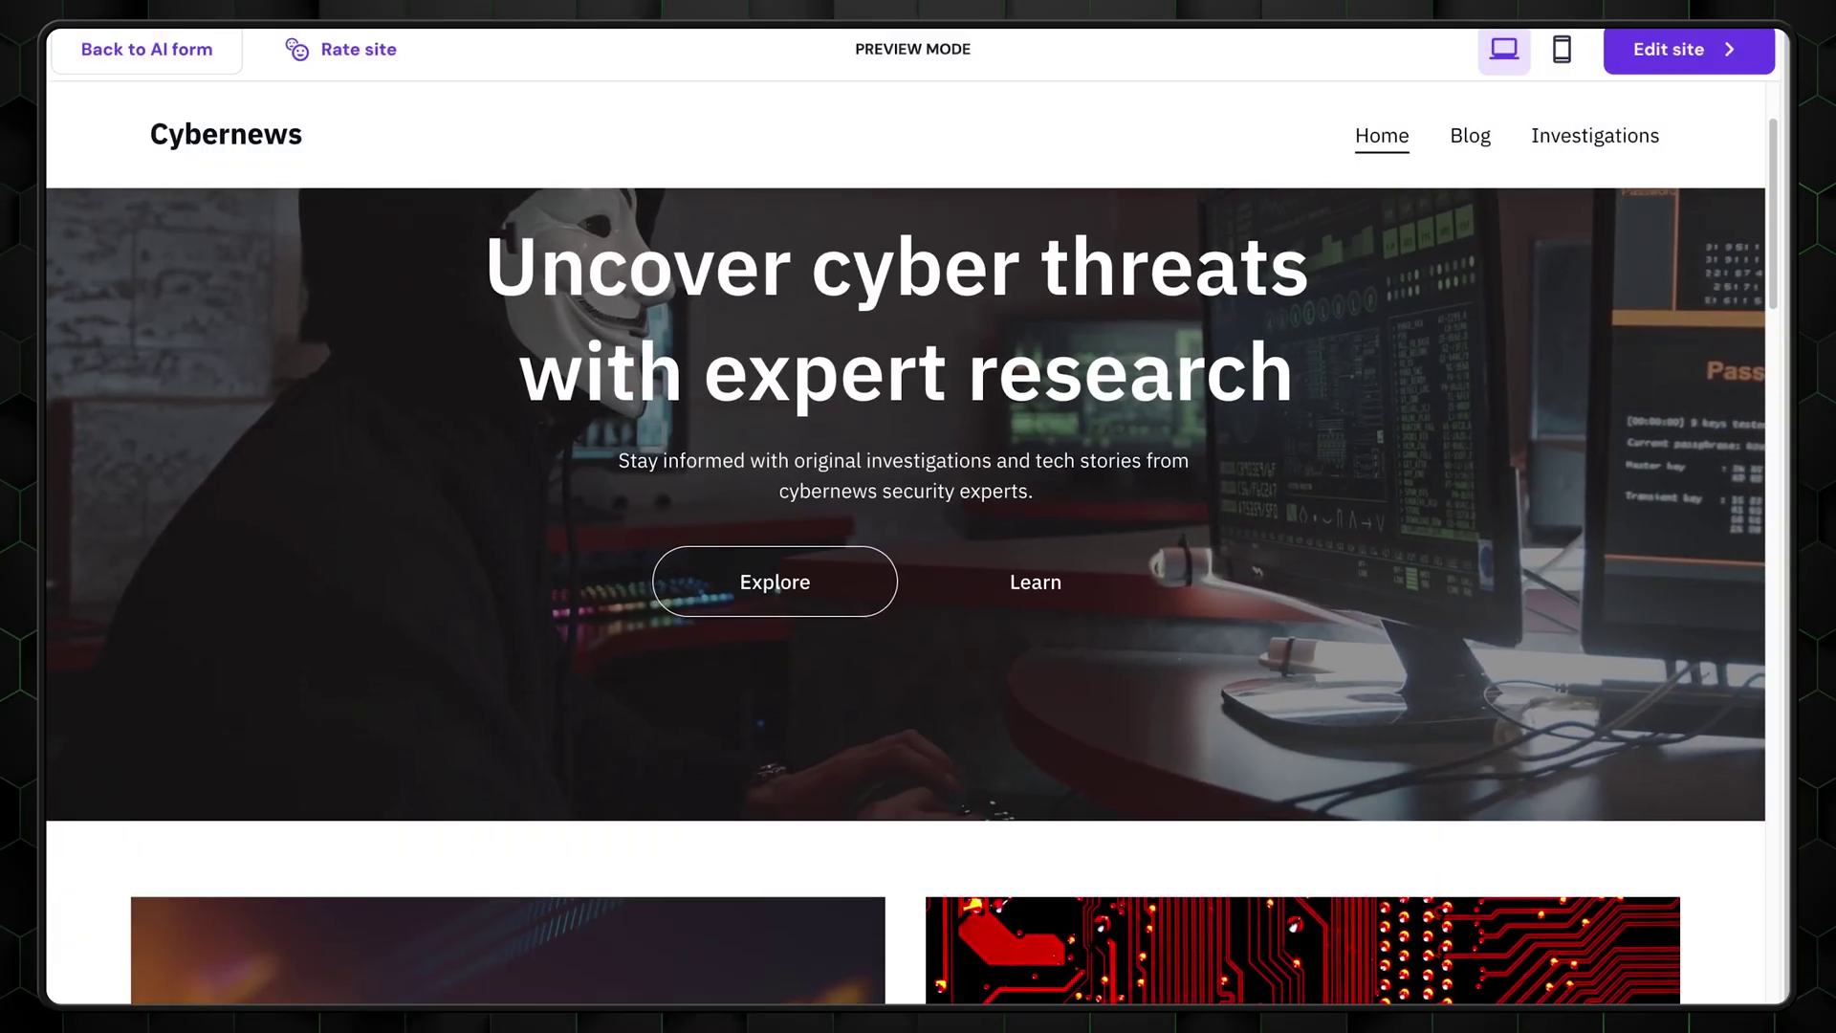
Scroll through the AI form and generate the Cybernews blog website
scroll(907, 592, down, 5)
scroll(906, 593, down, 6)
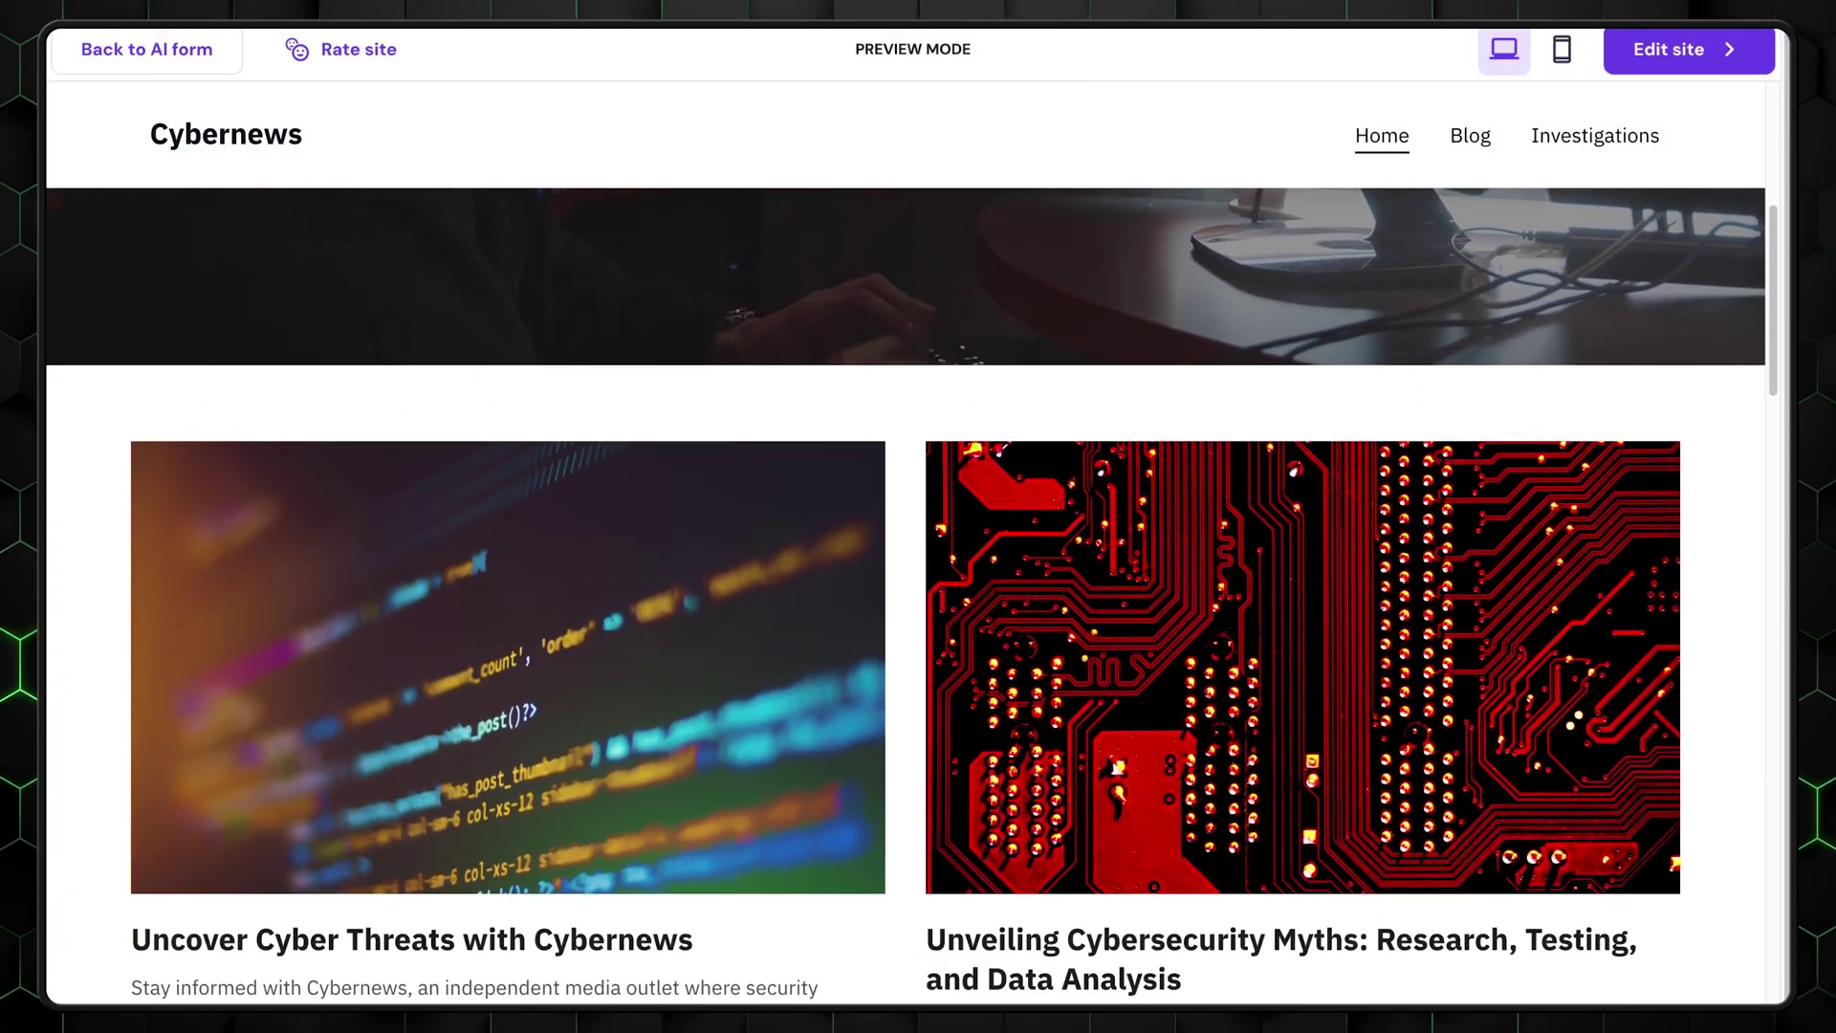
scroll(906, 593, down, 6)
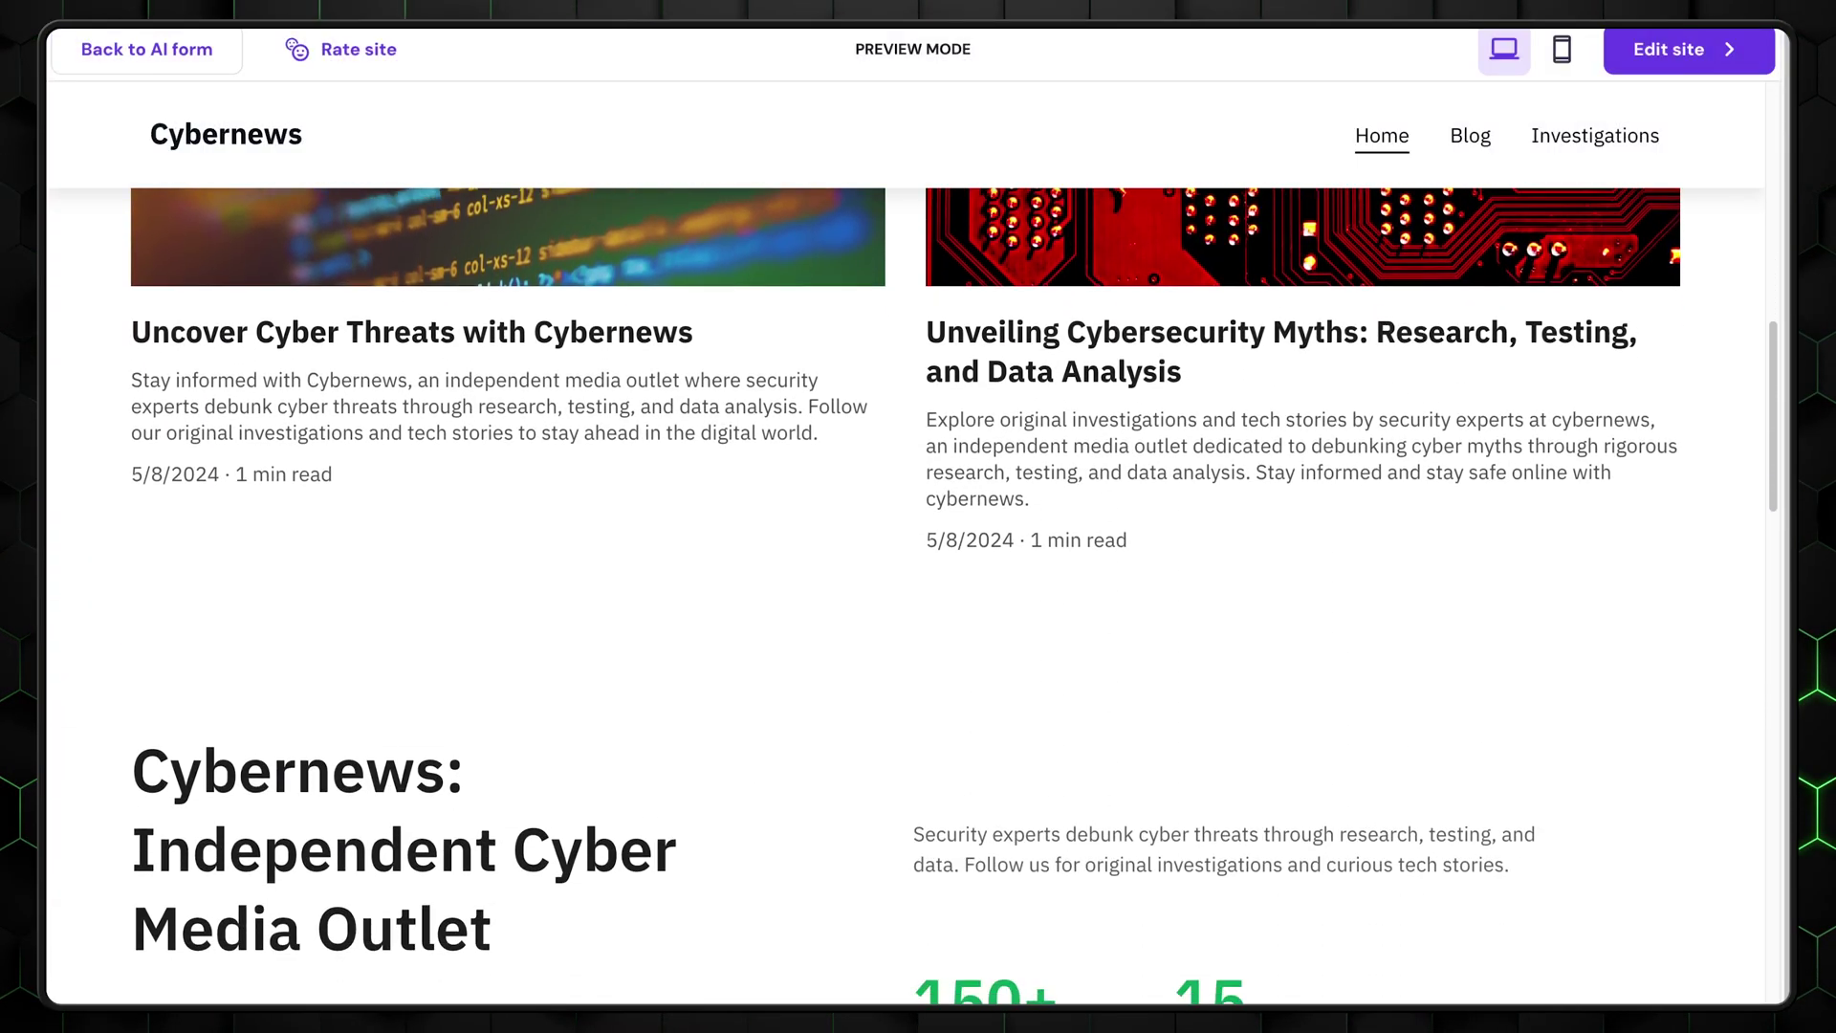
scroll(907, 593, down, 3)
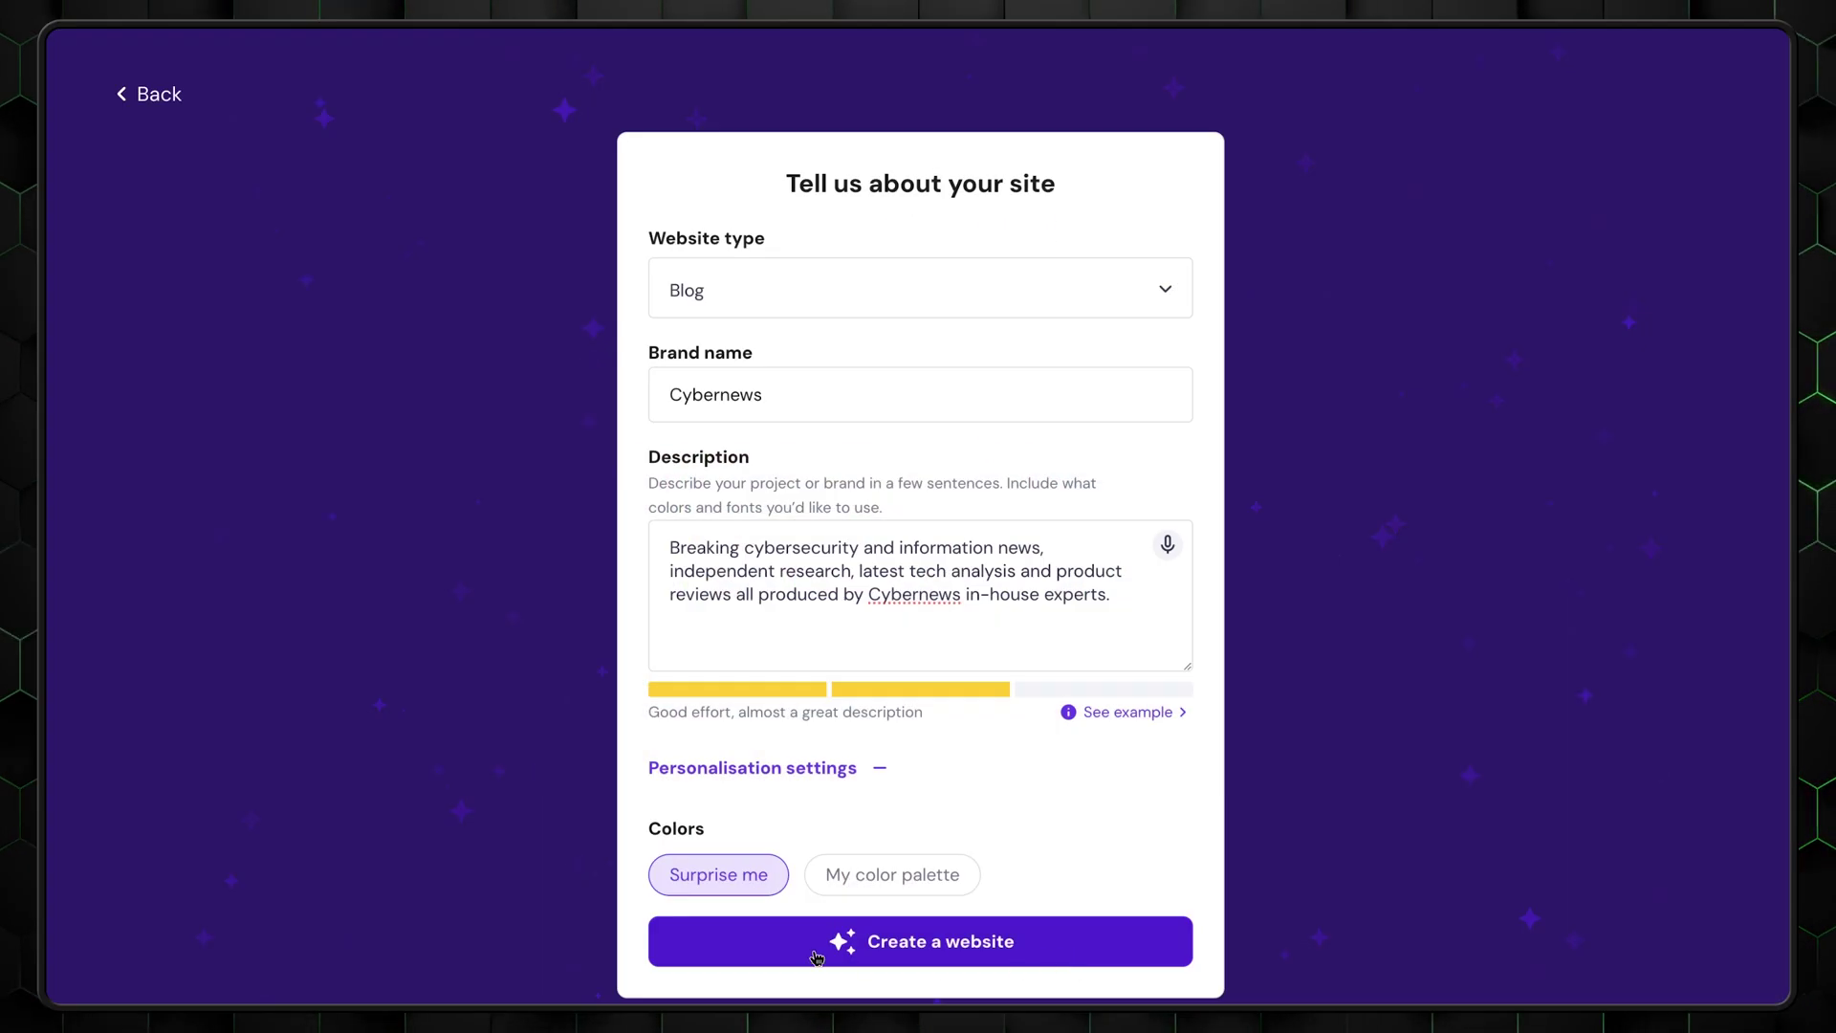
click(816, 956)
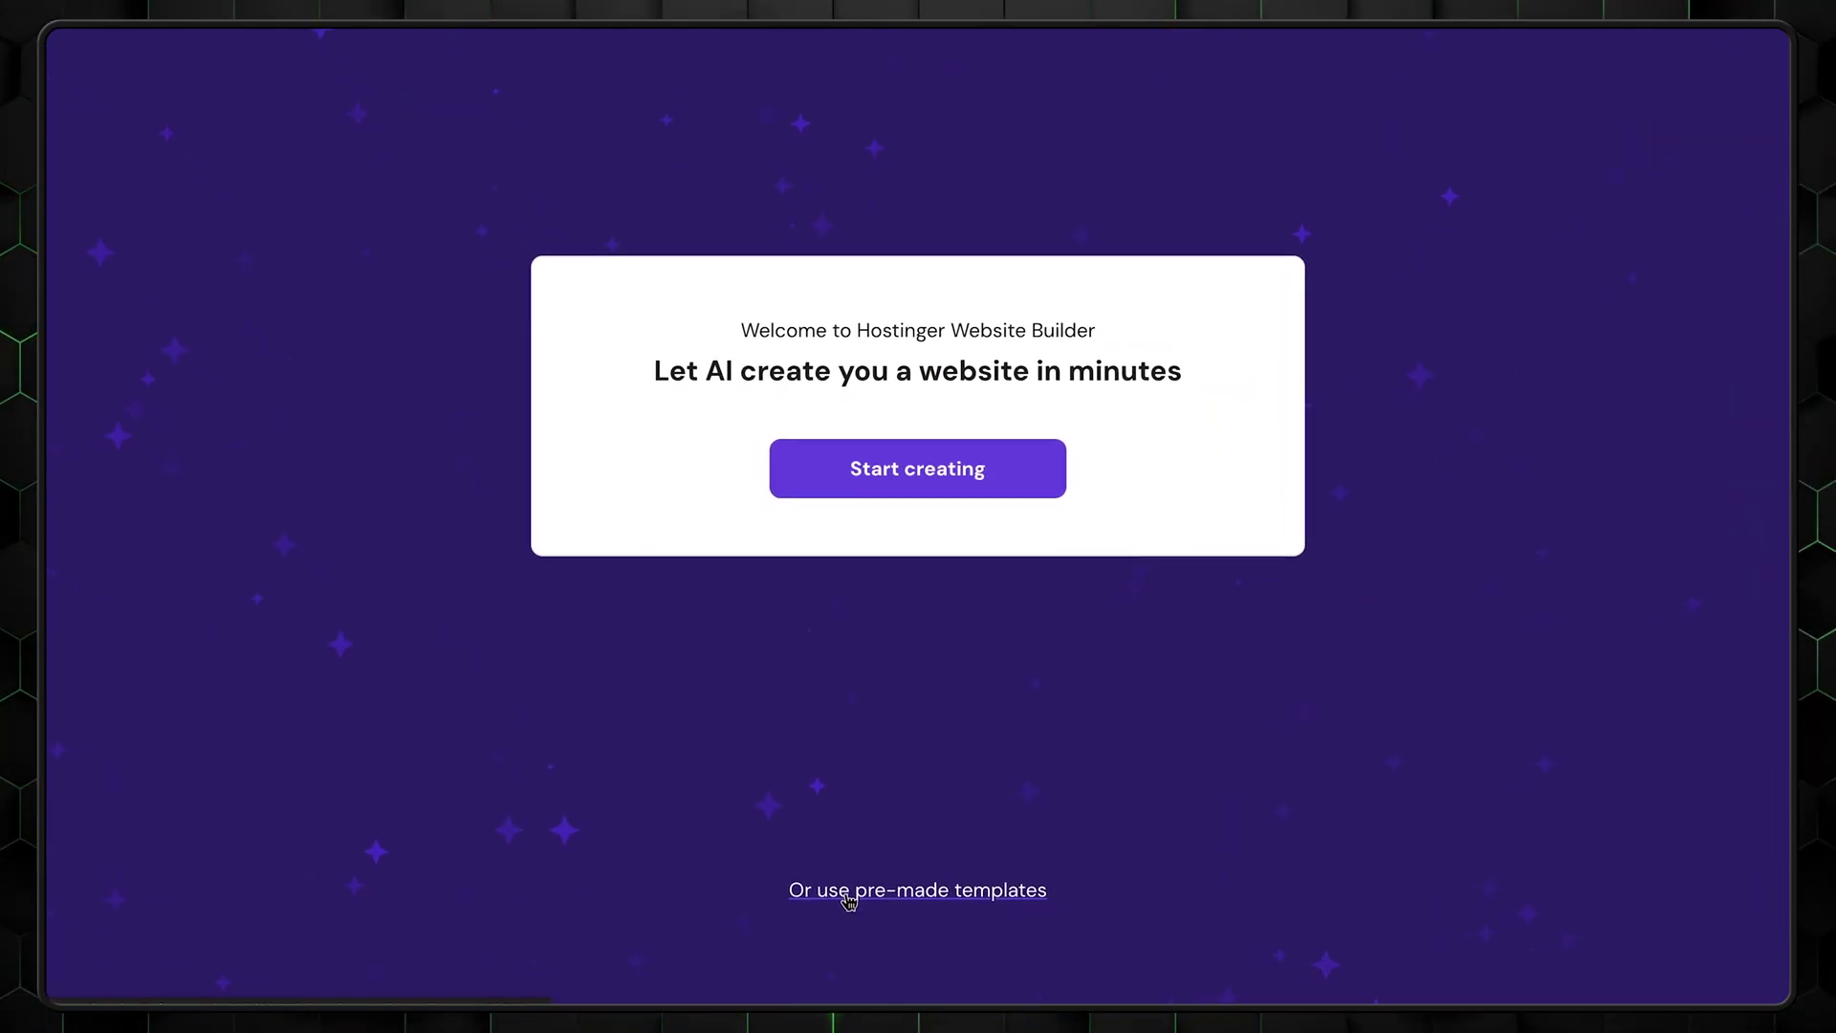
Switch to the pre-made templates and scroll through the template gallery
click(847, 890)
scroll(847, 897, down, 5)
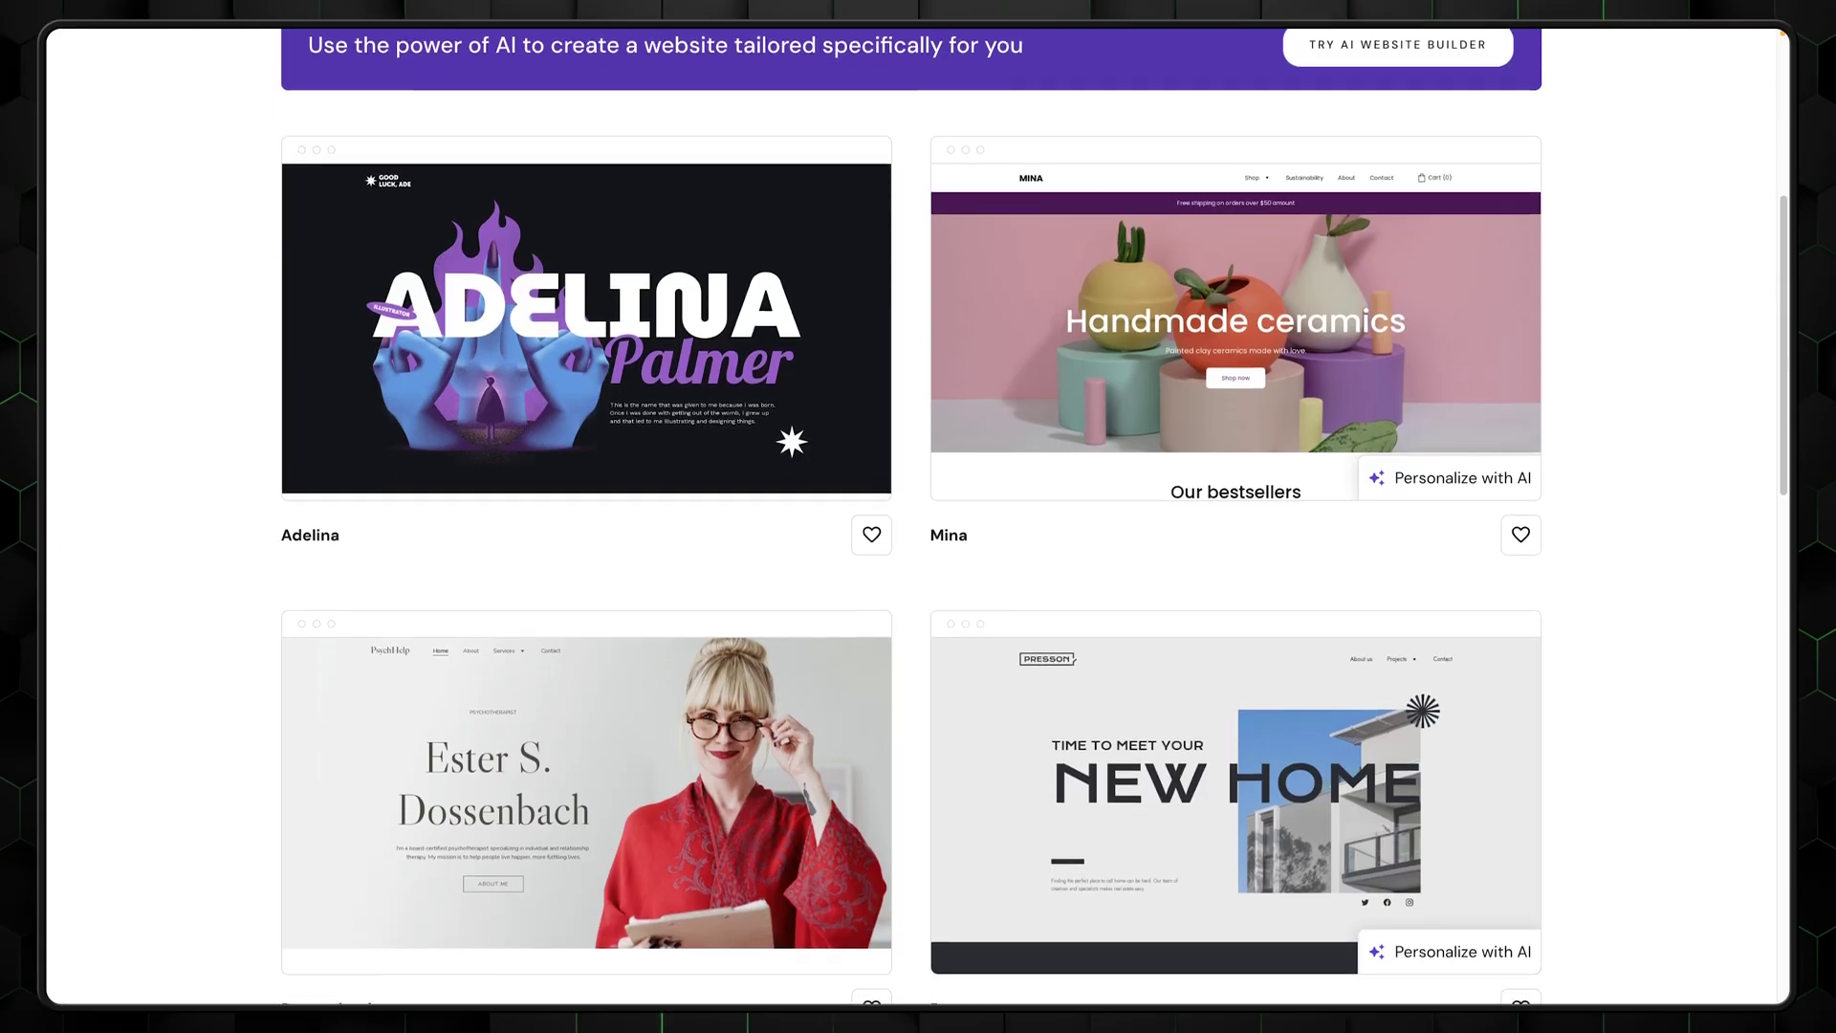
scroll(918, 517, down, 7)
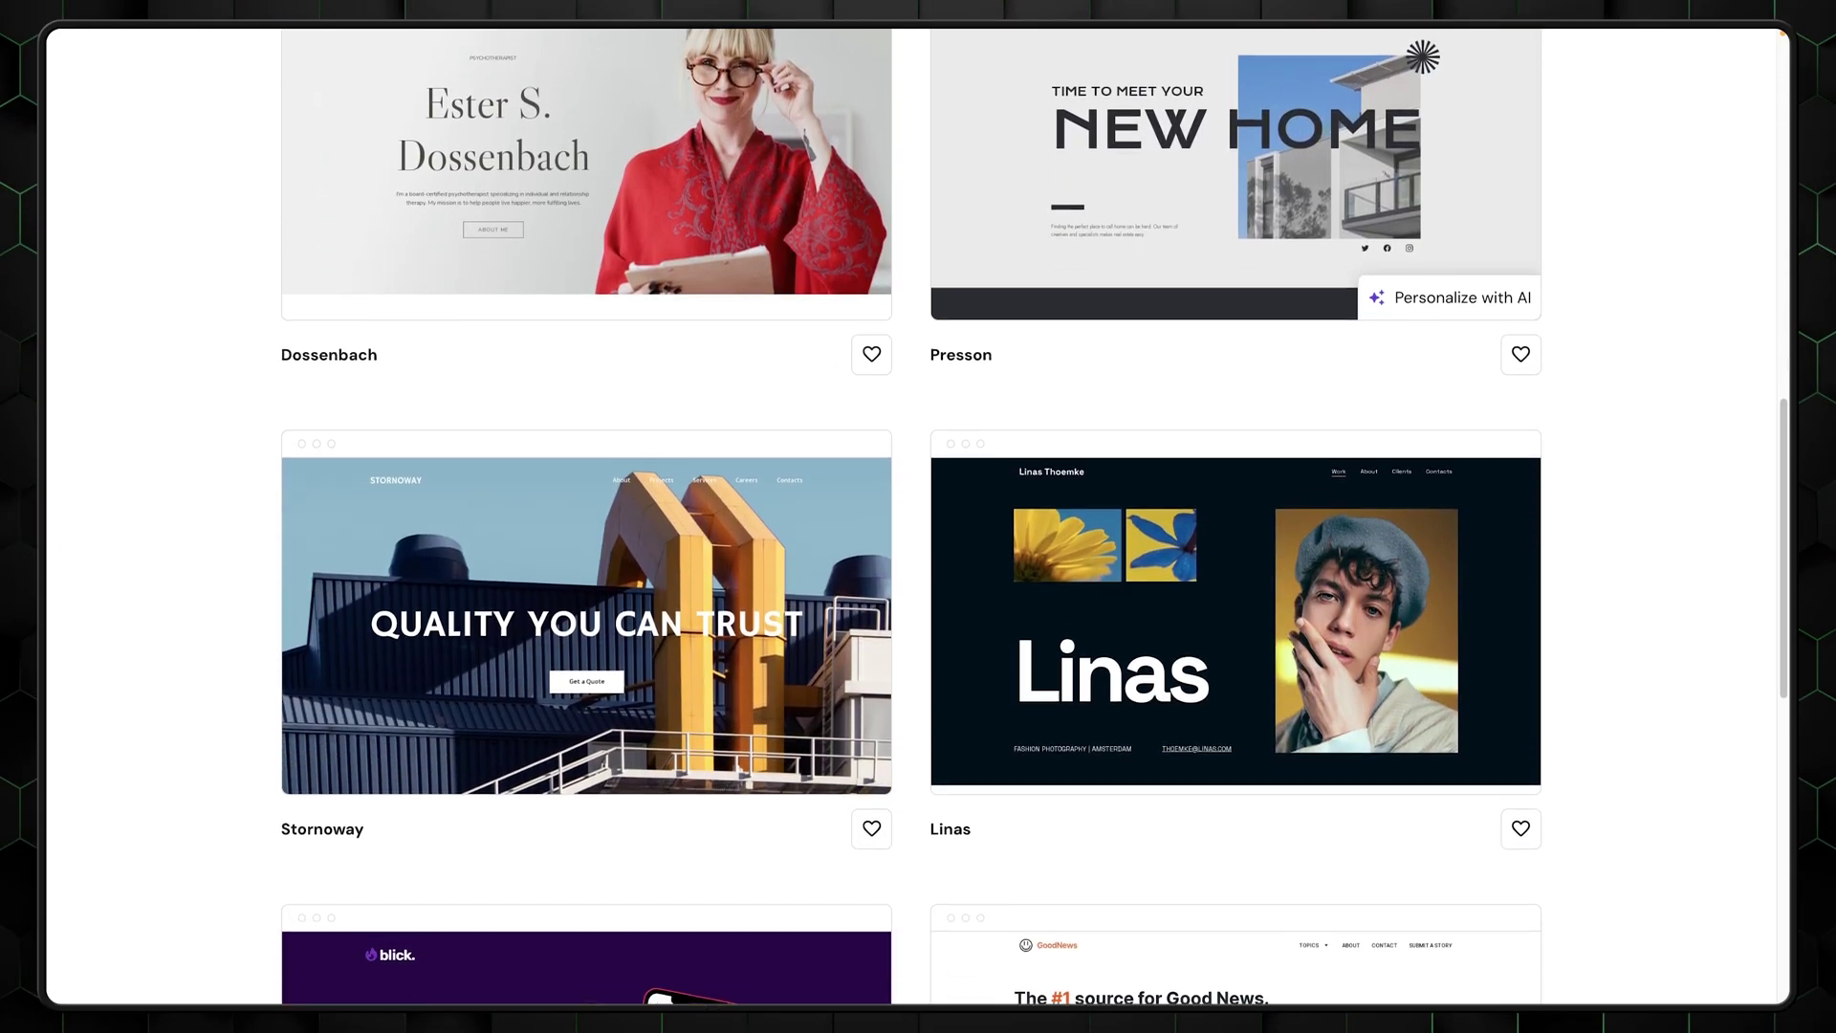
scroll(917, 517, down, 7)
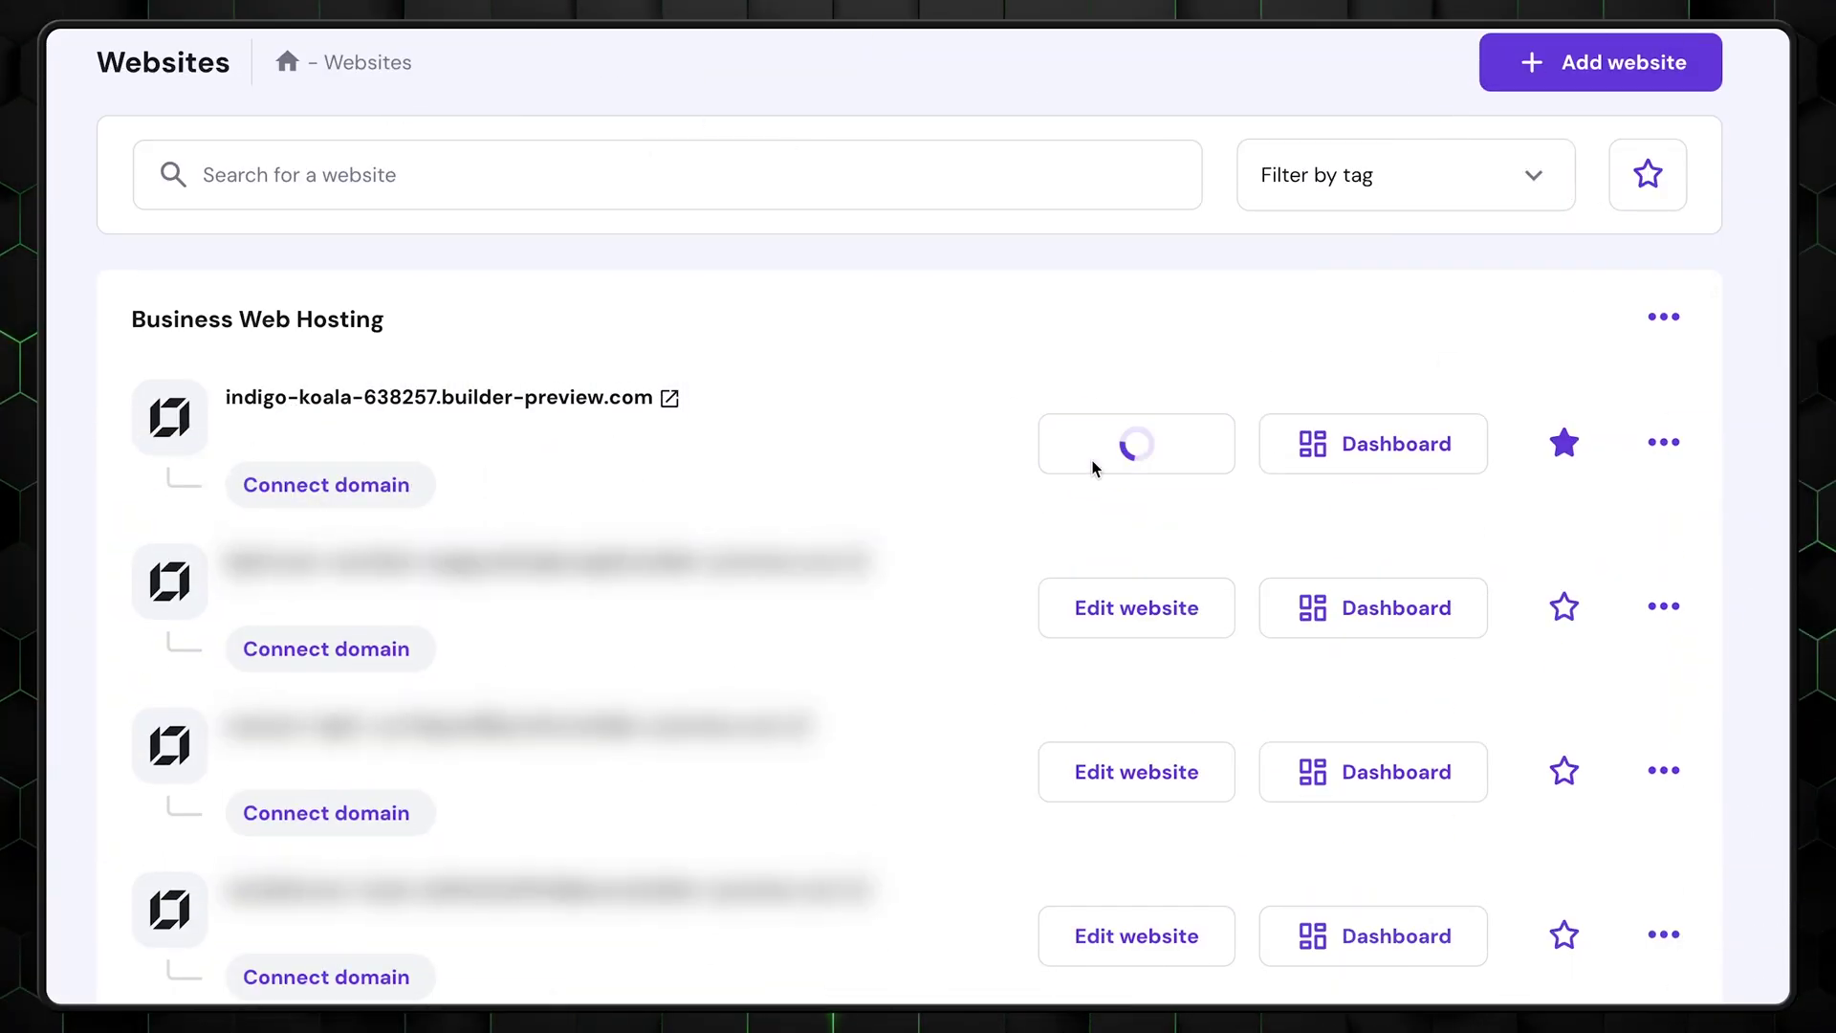
Move the hero headline and Explore/Learn buttons to the right half, then add a blank section below
scroll(1625, 720, down, 4)
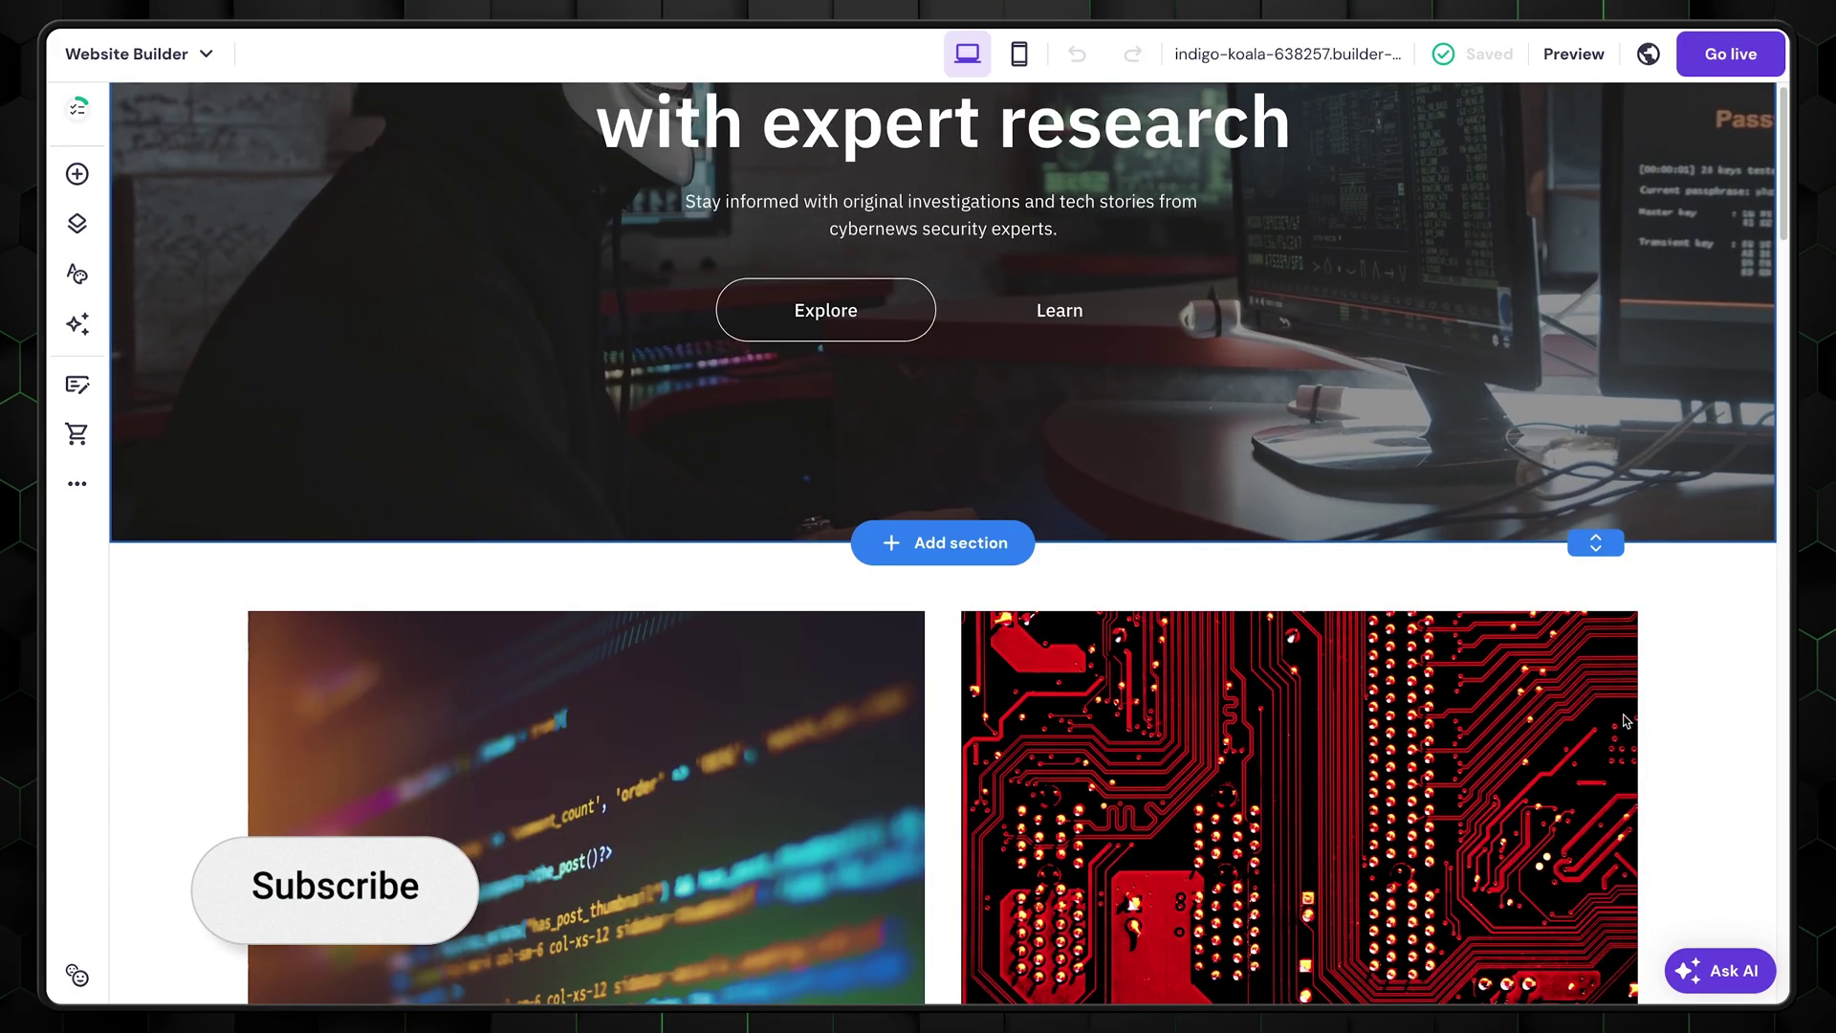
scroll(1625, 720, down, 4)
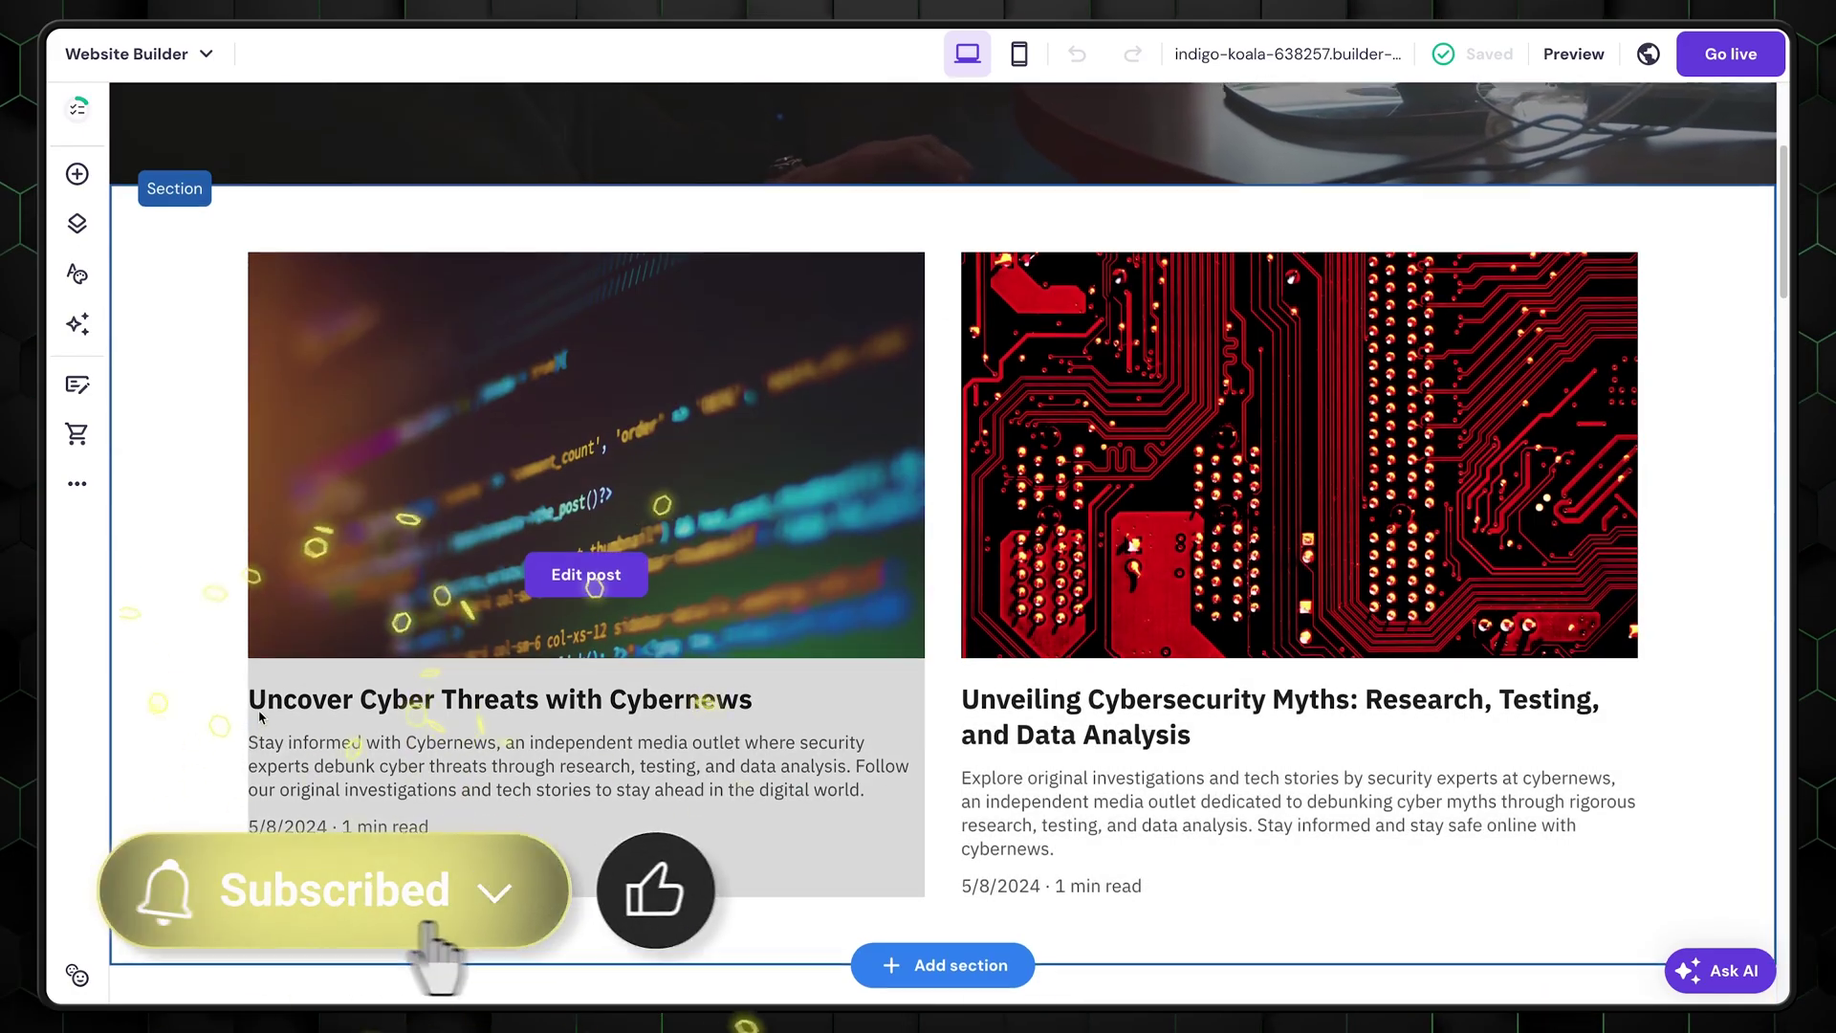
scroll(259, 717, up, 8)
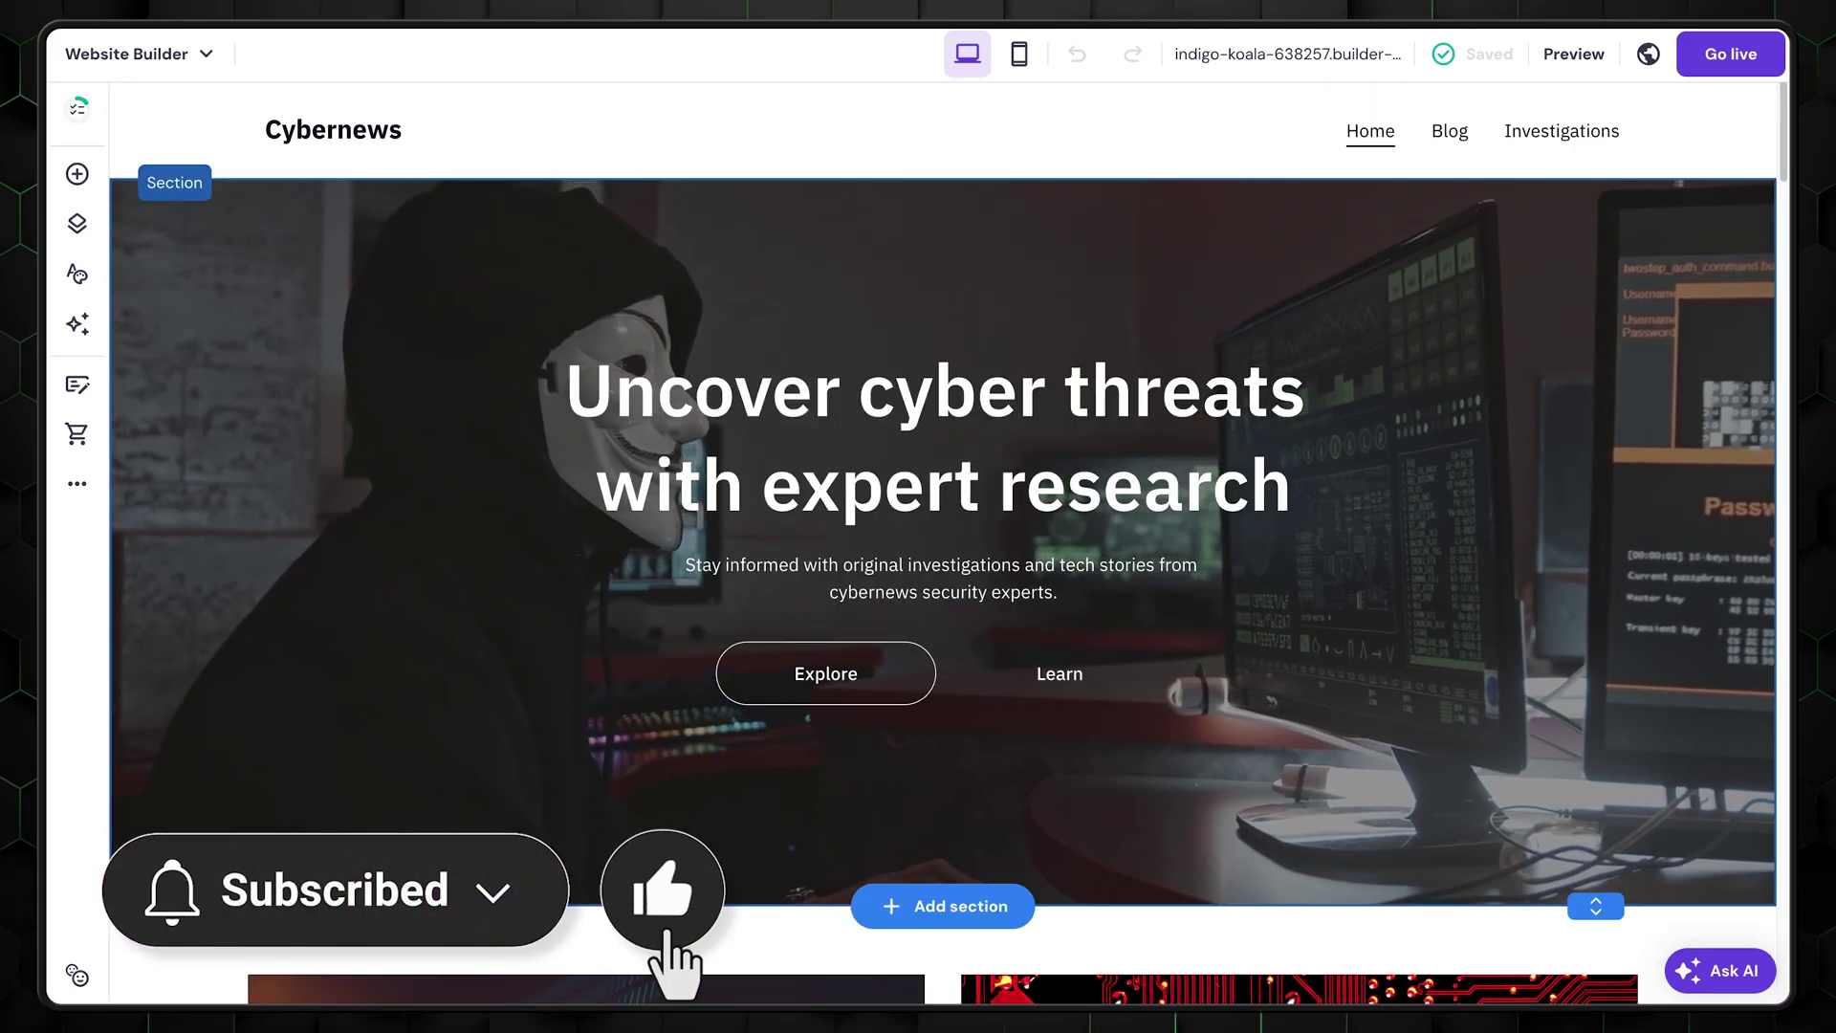
click(486, 344)
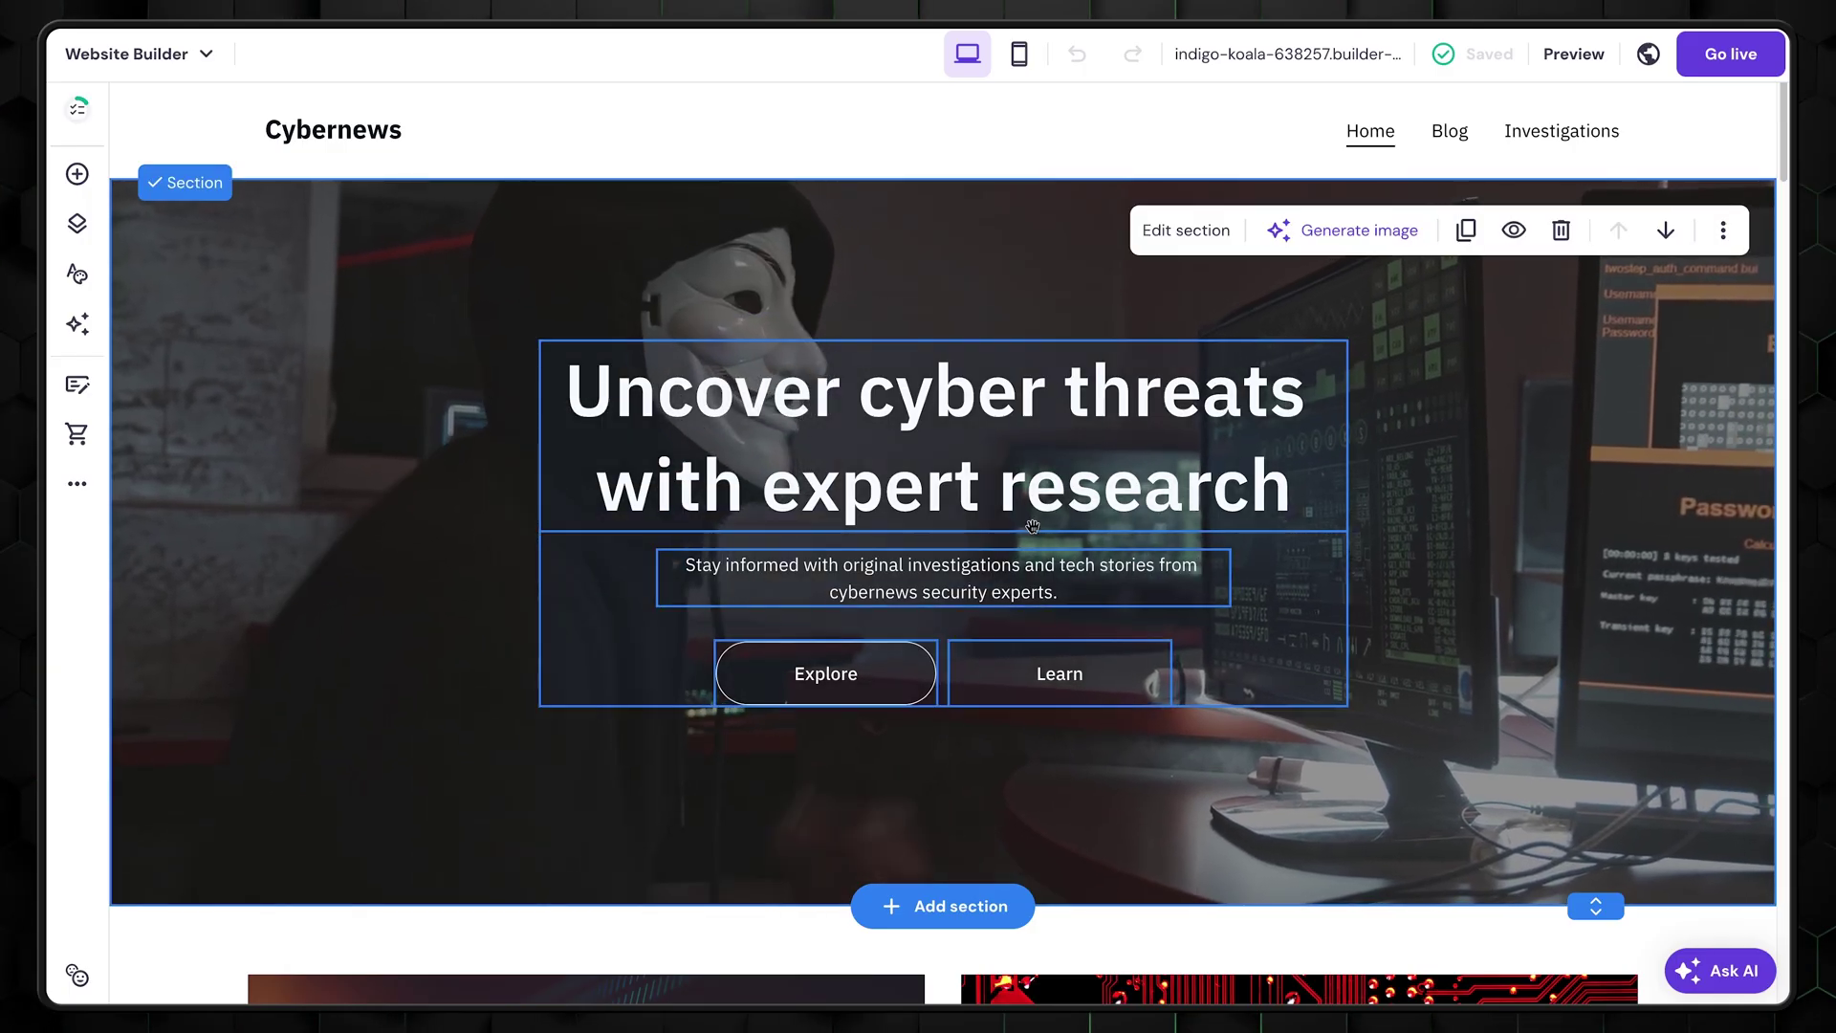
drag(1032, 525, 1281, 489)
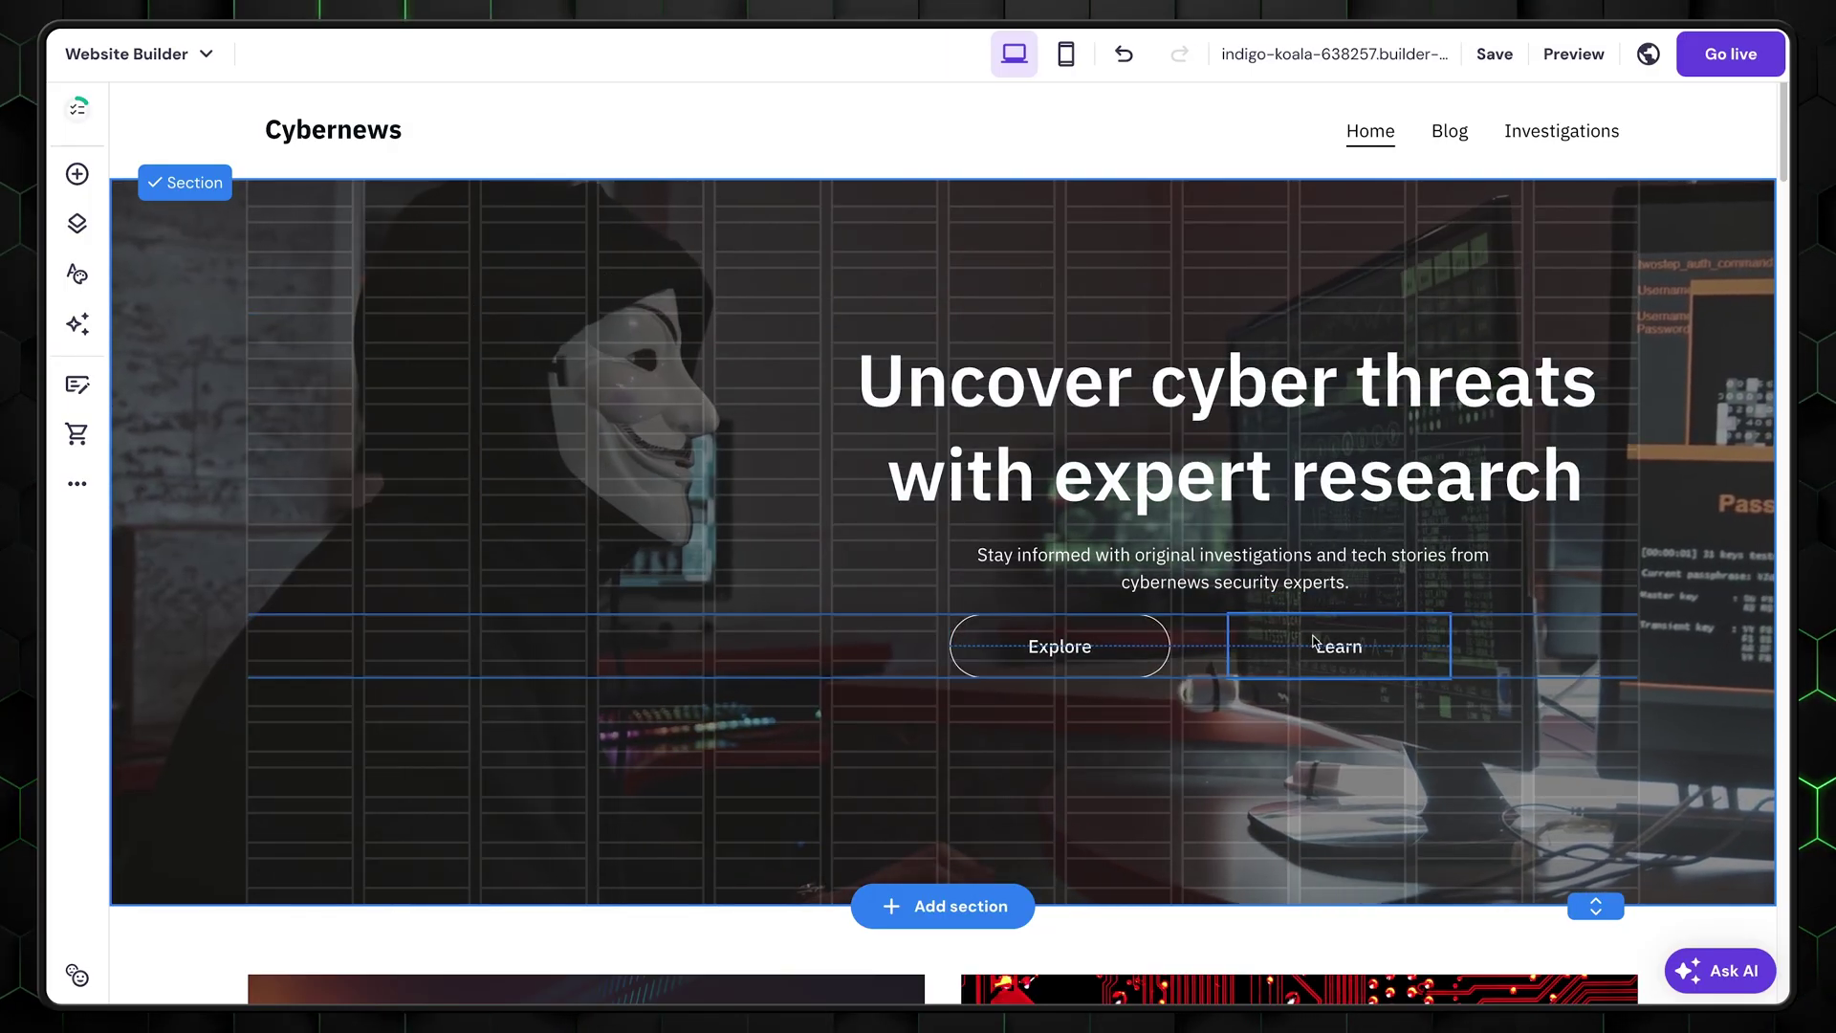
mouse_move(1349, 644)
mouse_down()
mouse_move(1366, 648)
mouse_move(1321, 646)
mouse_up()
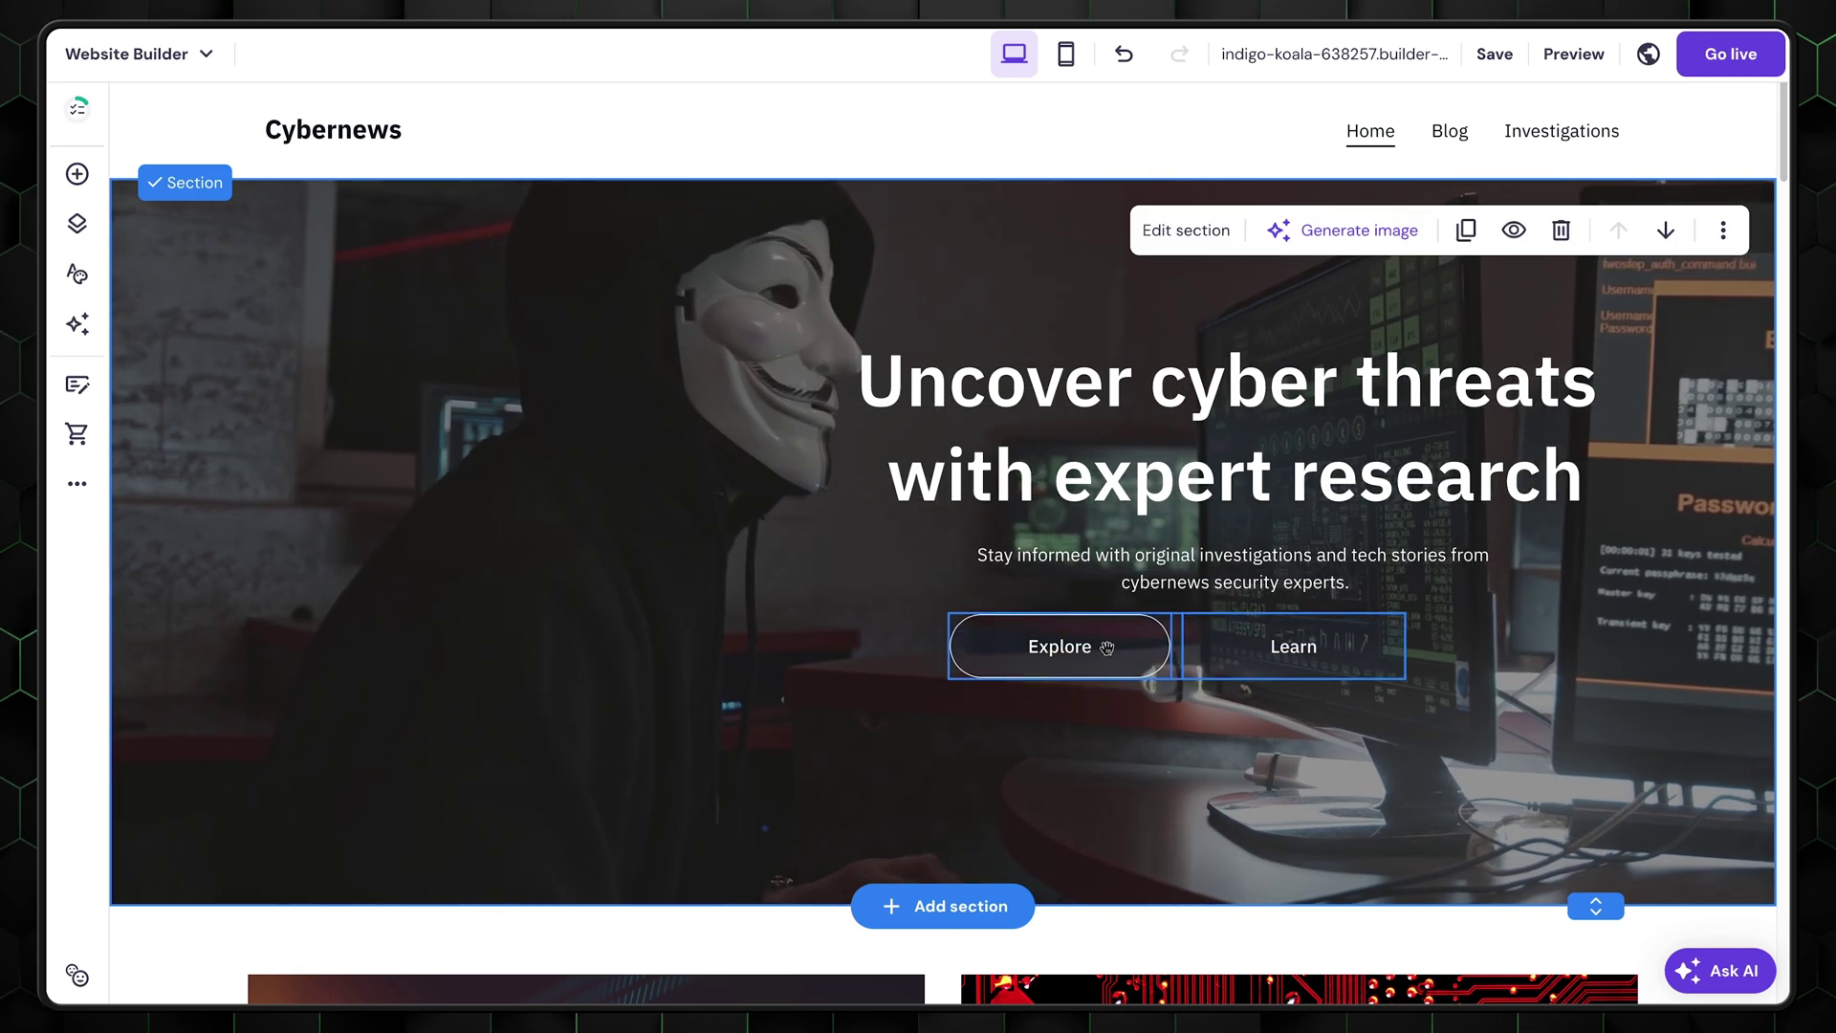
drag(1107, 648, 1167, 652)
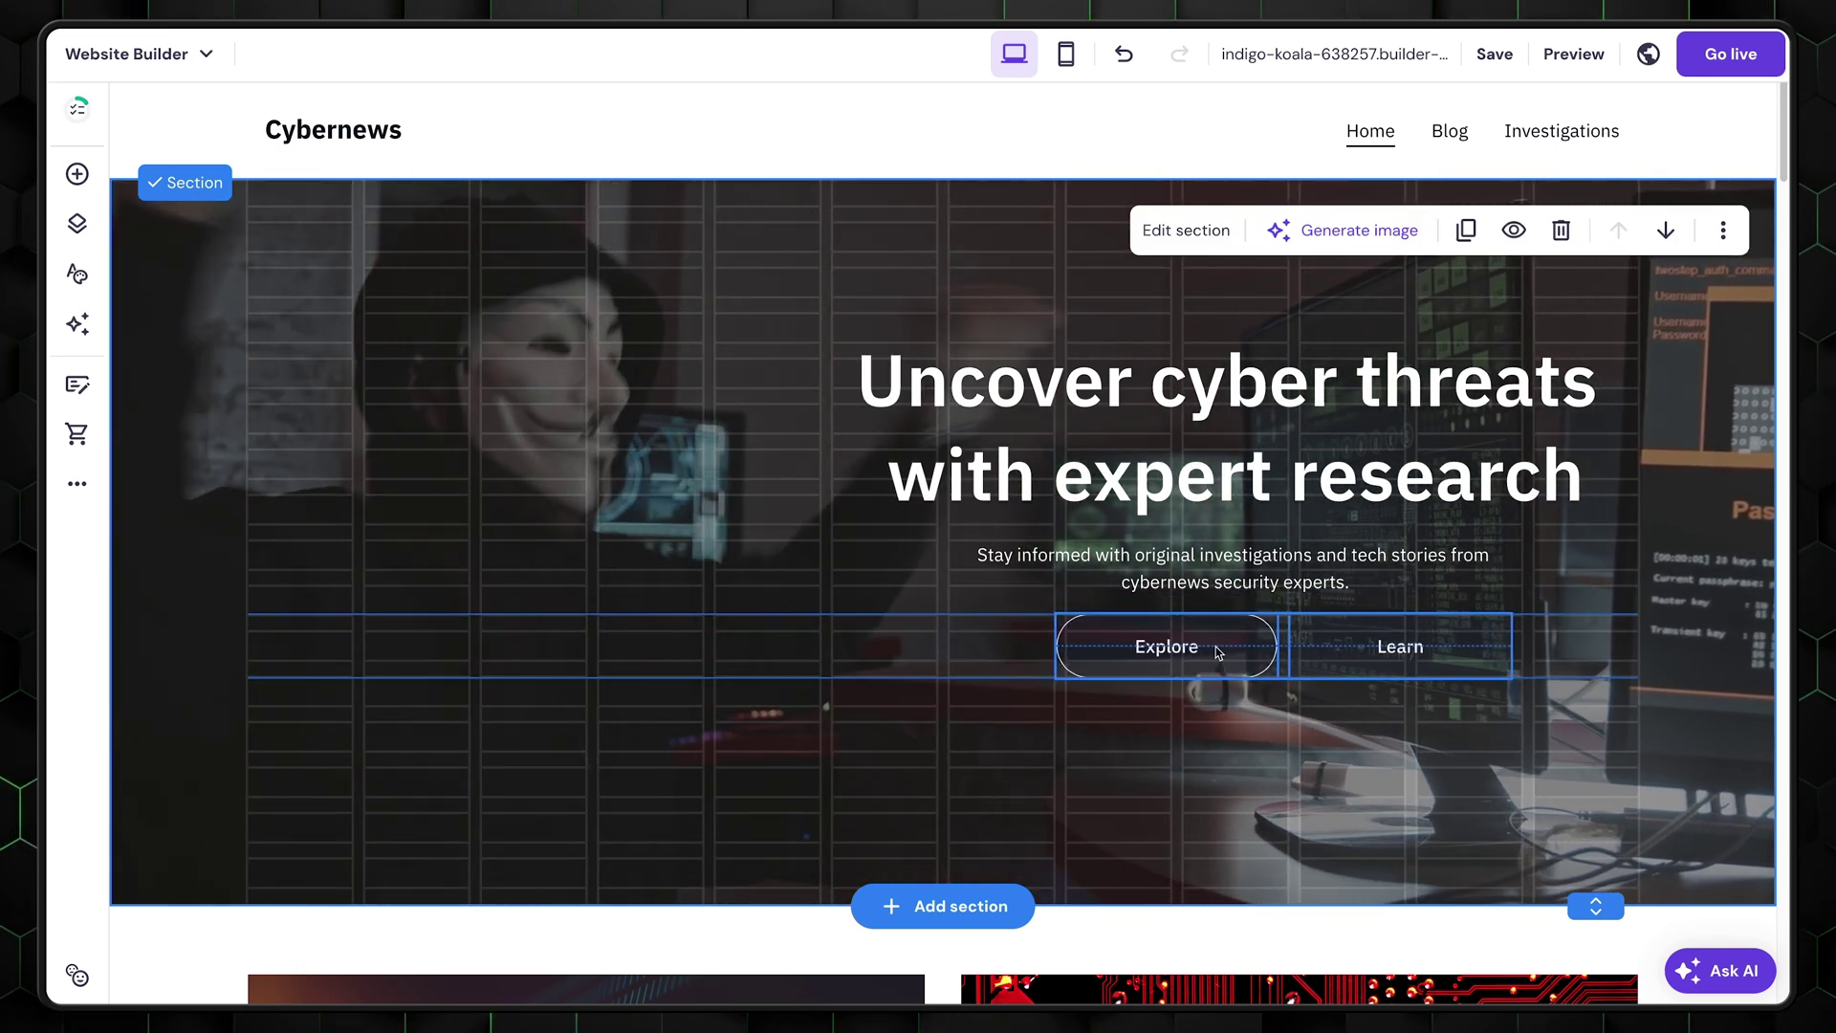
click(943, 905)
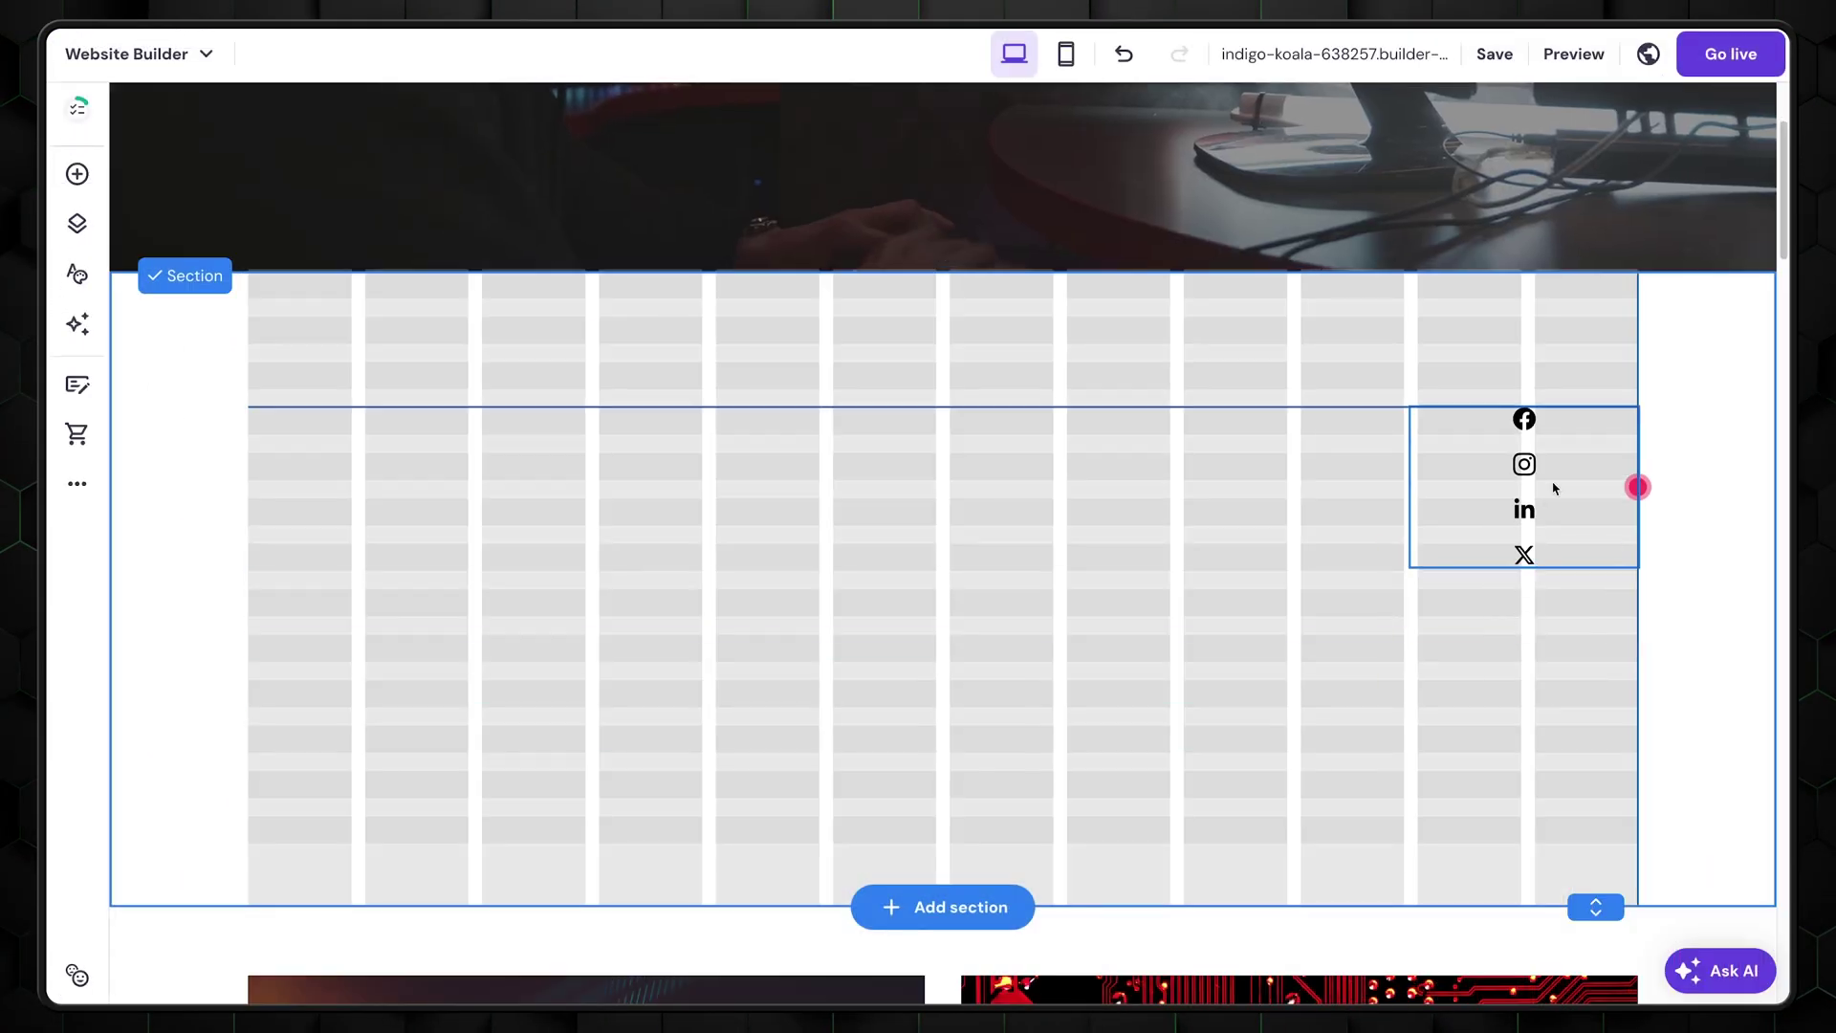
Place the social icons at the new section's top right and add a gallery to Cyber Investigations
drag(1549, 484, 1549, 373)
click(1528, 621)
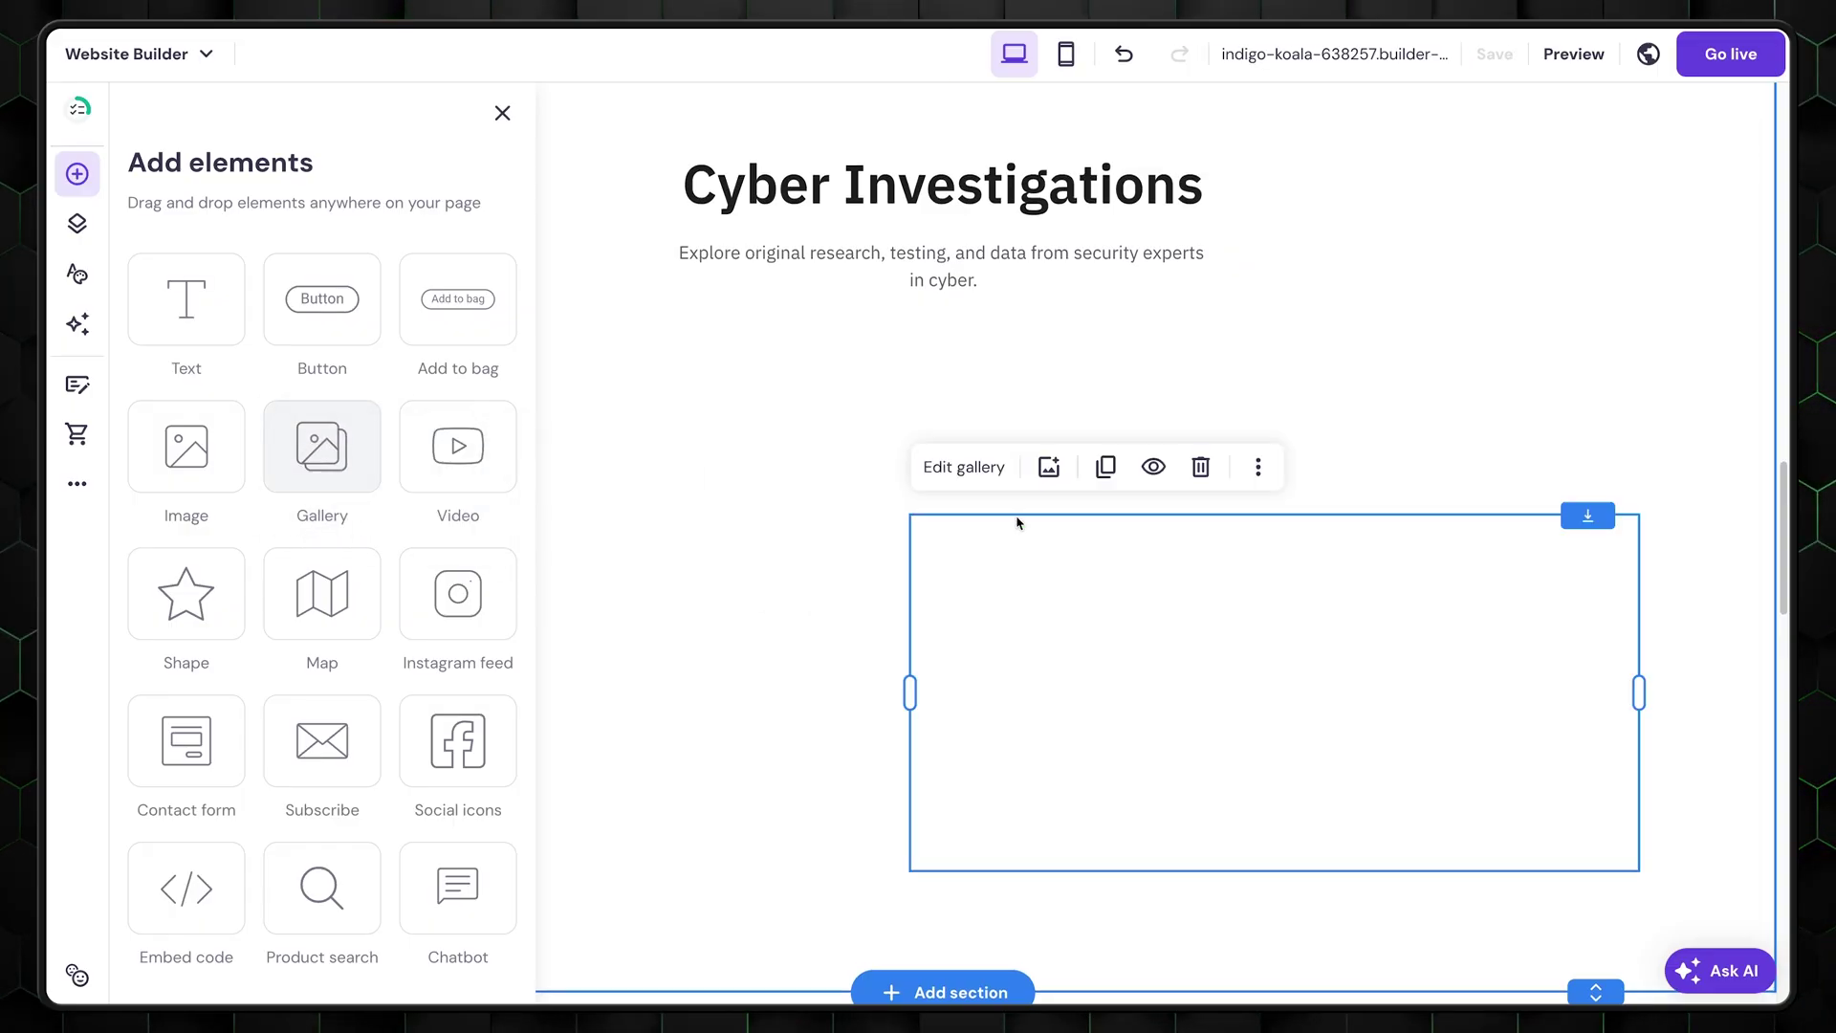
drag(1017, 523, 1019, 524)
Position the gallery under the section text and fill it with free 'tech' stock photos
drag(1257, 839, 961, 628)
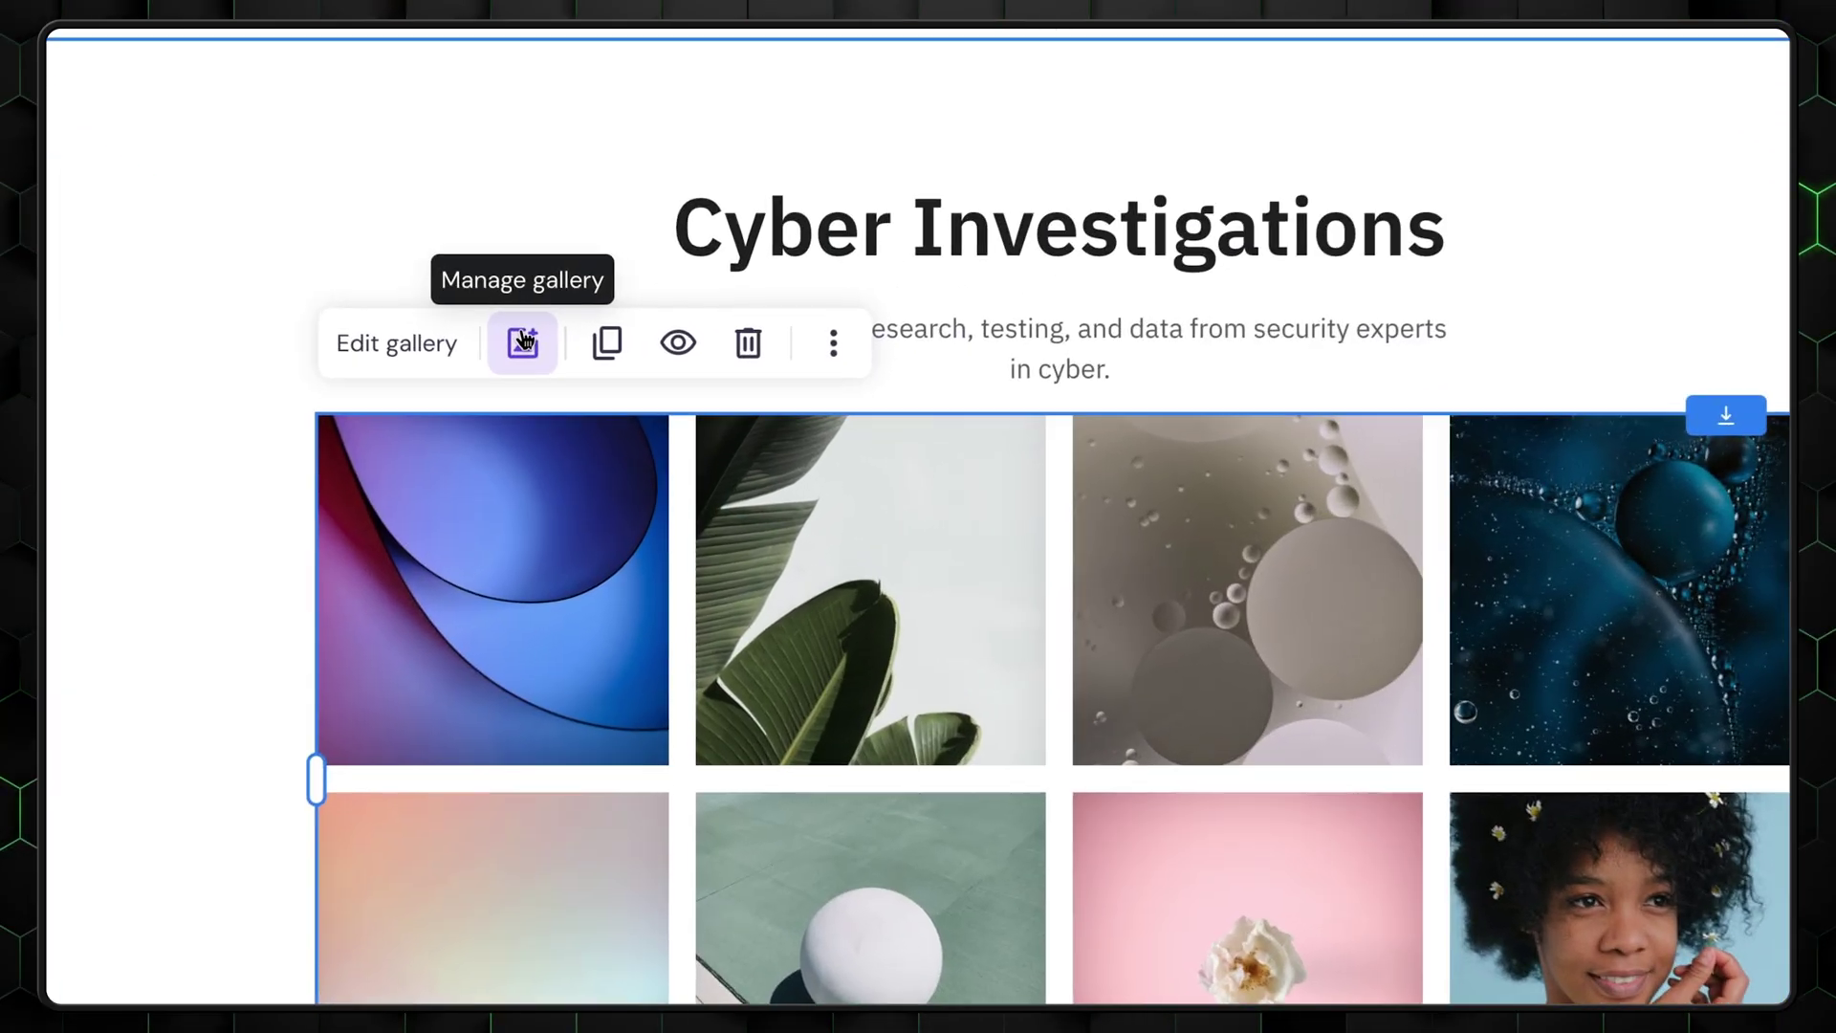
click(581, 399)
click(1470, 201)
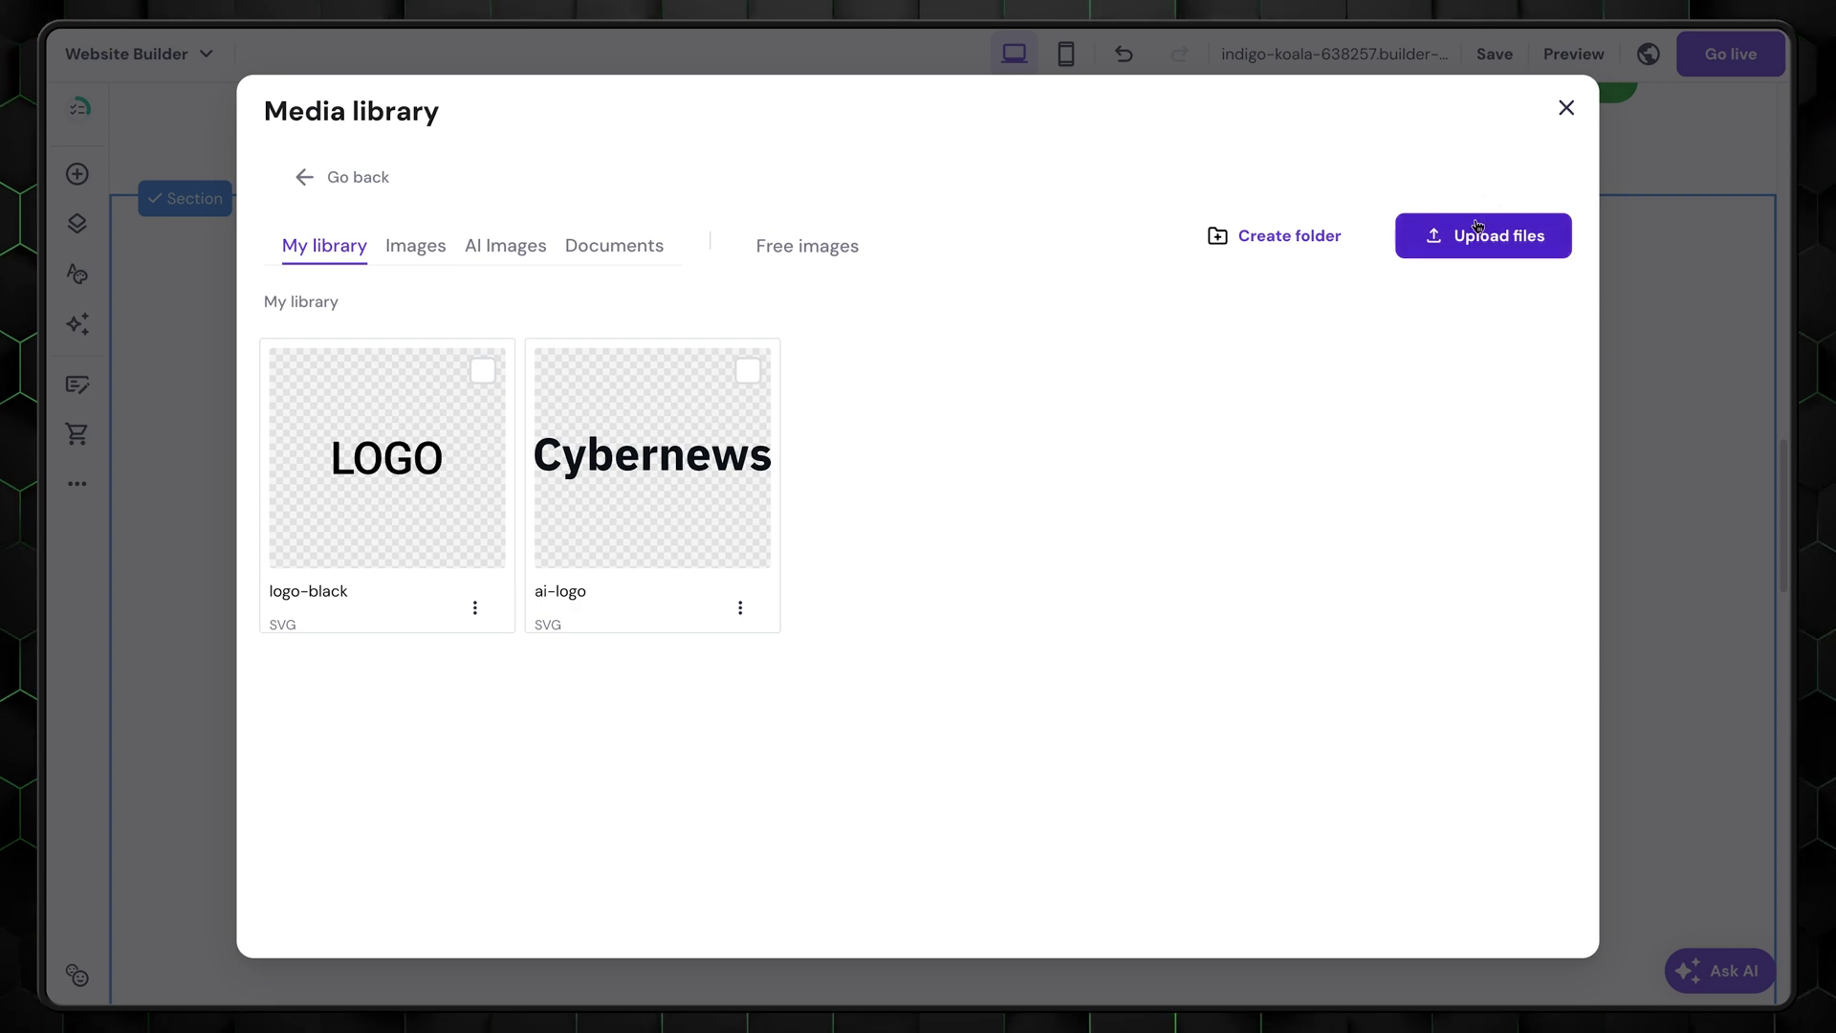
click(807, 246)
text(tech)
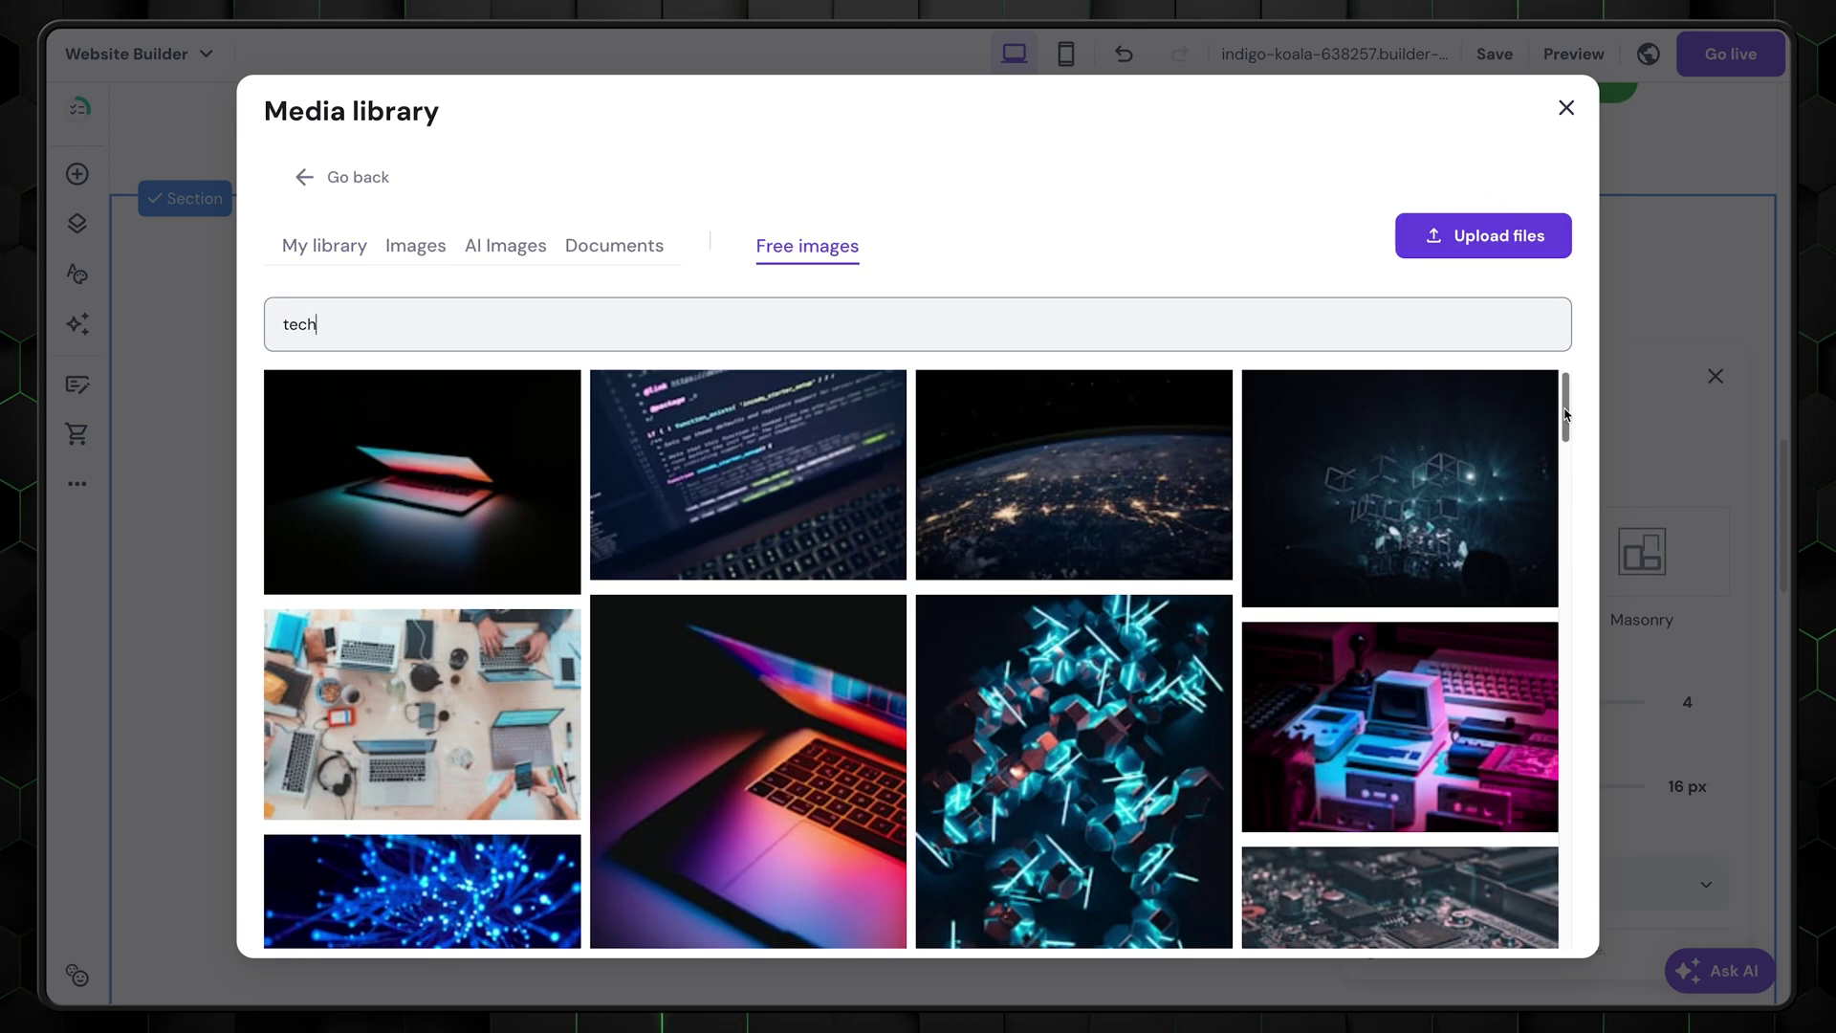
scroll(1566, 413, down, 10)
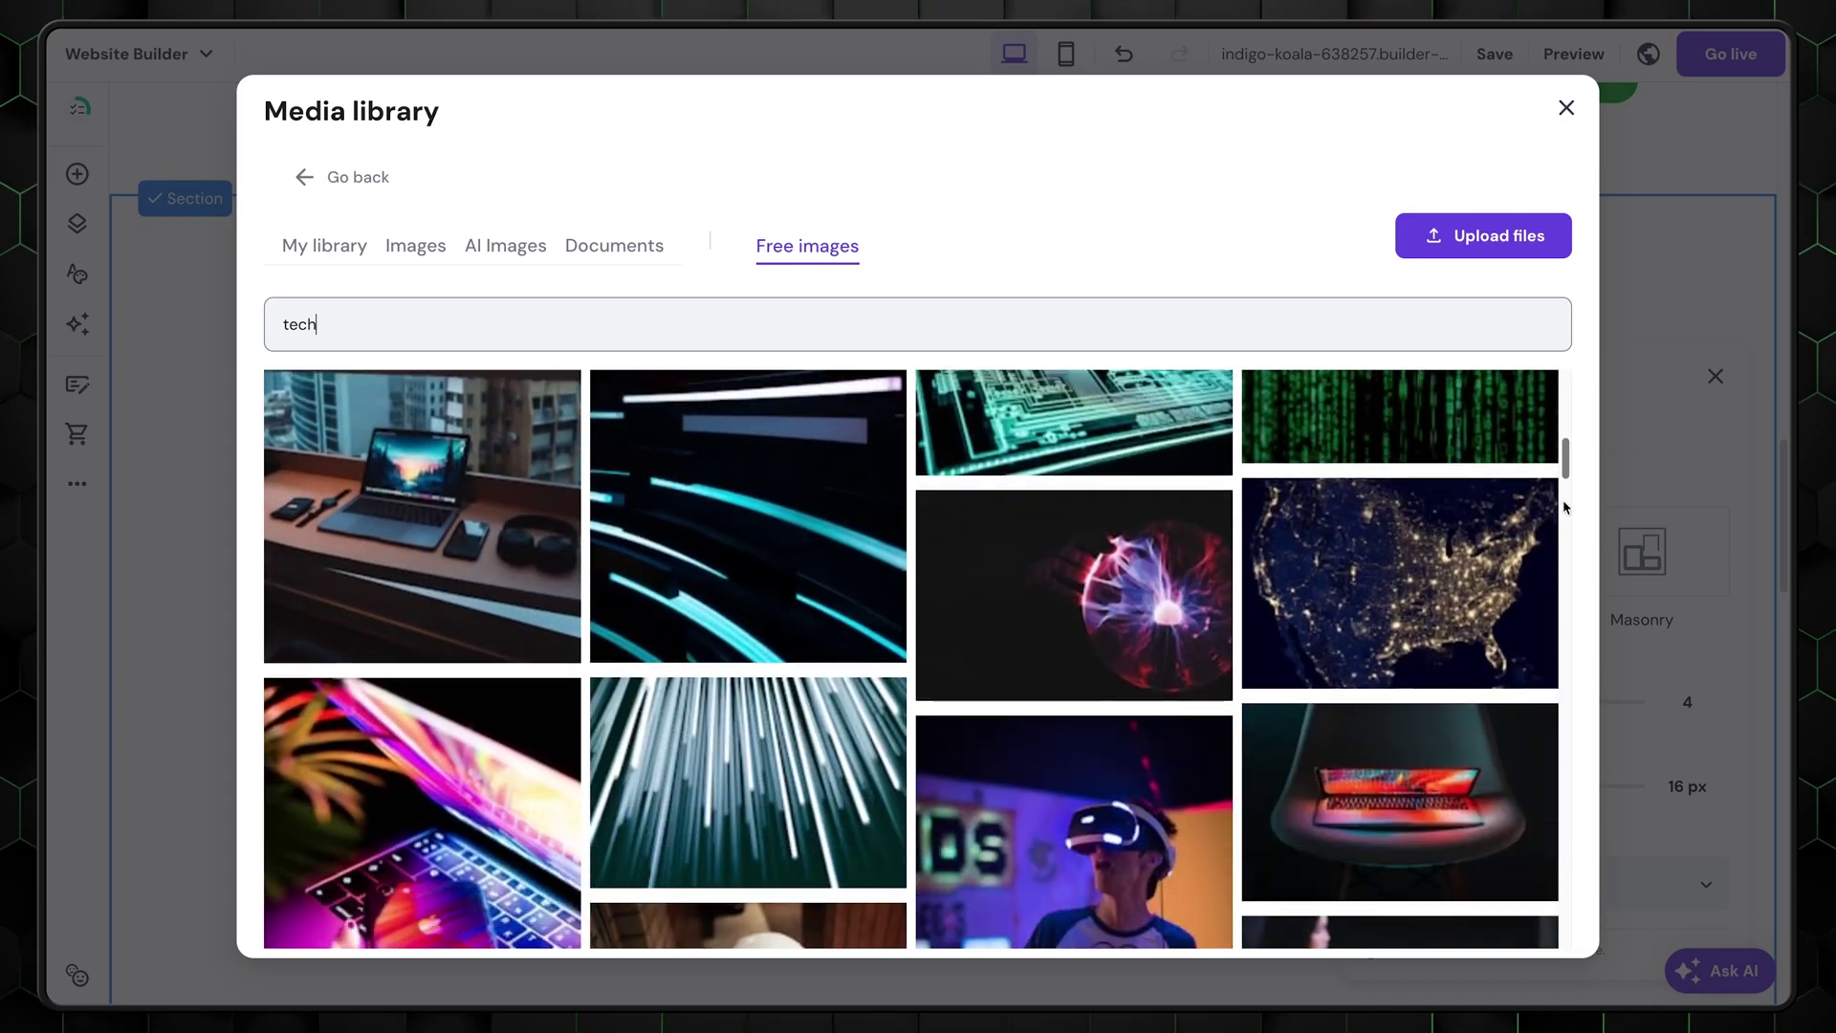
scroll(1558, 531, down, 8)
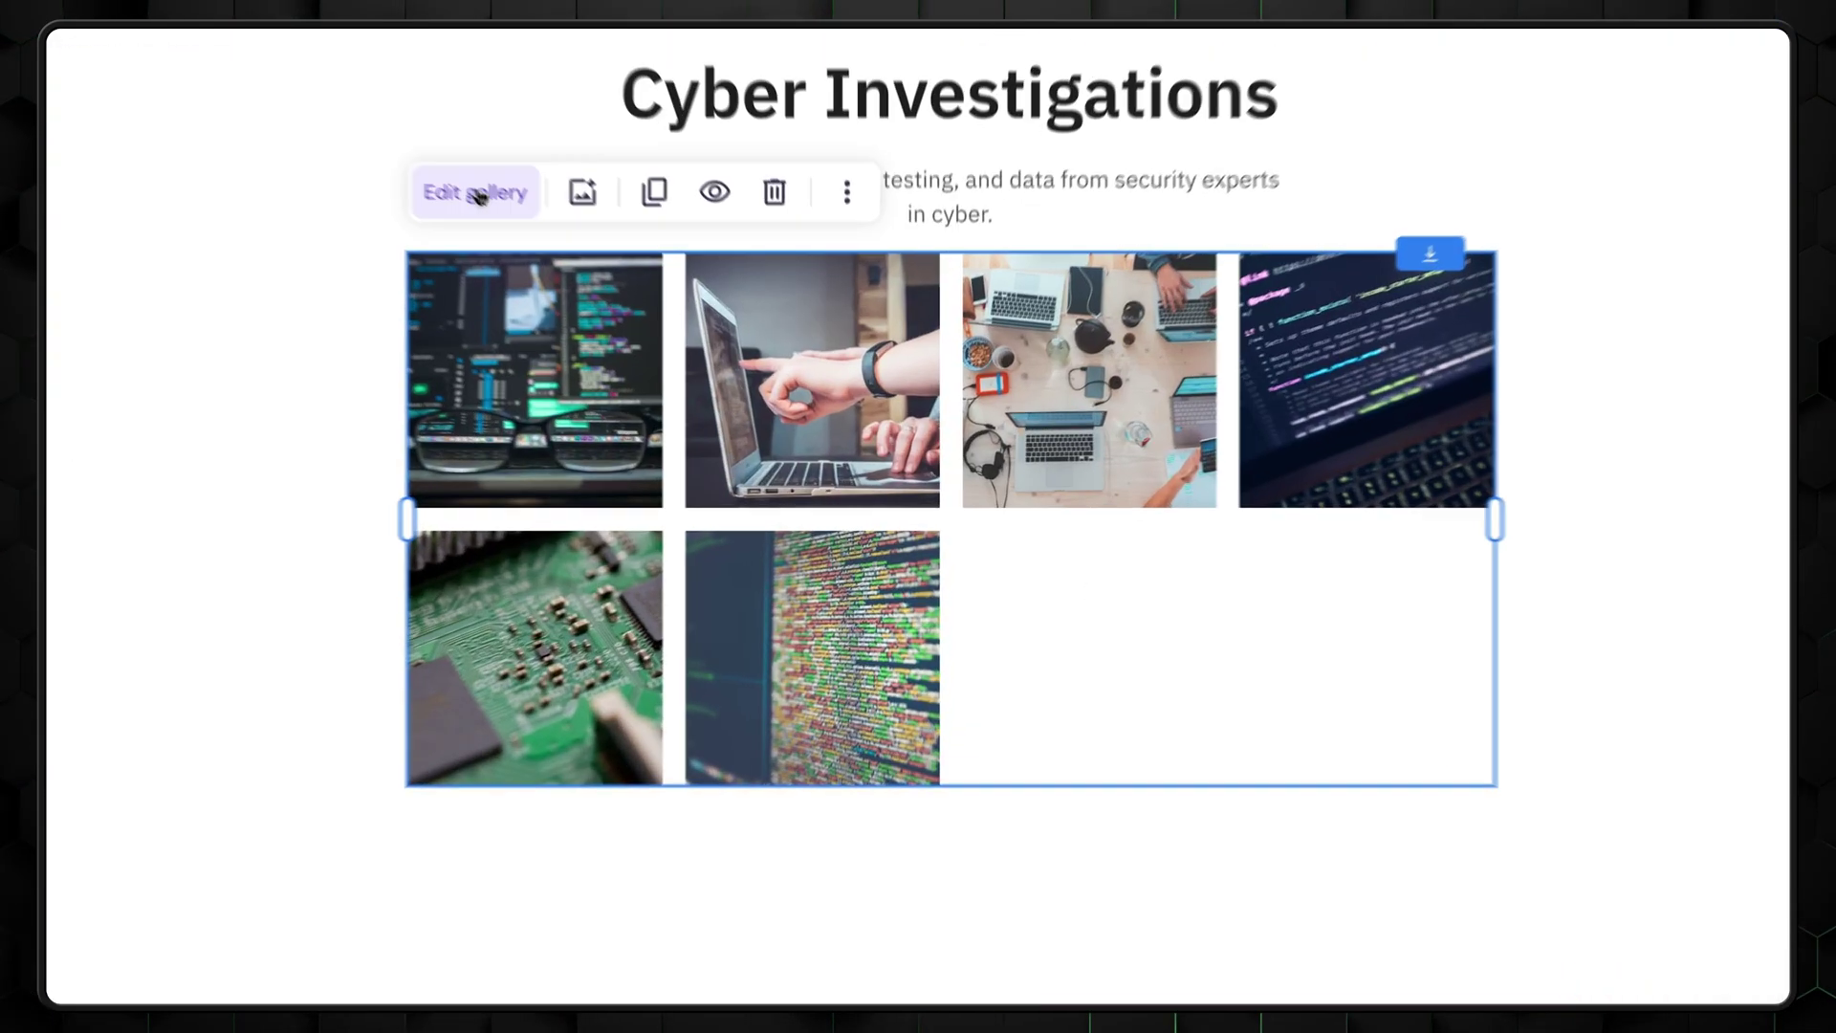
Make the gallery masonry with three photos per row, zero gap and a Scale animation
click(567, 254)
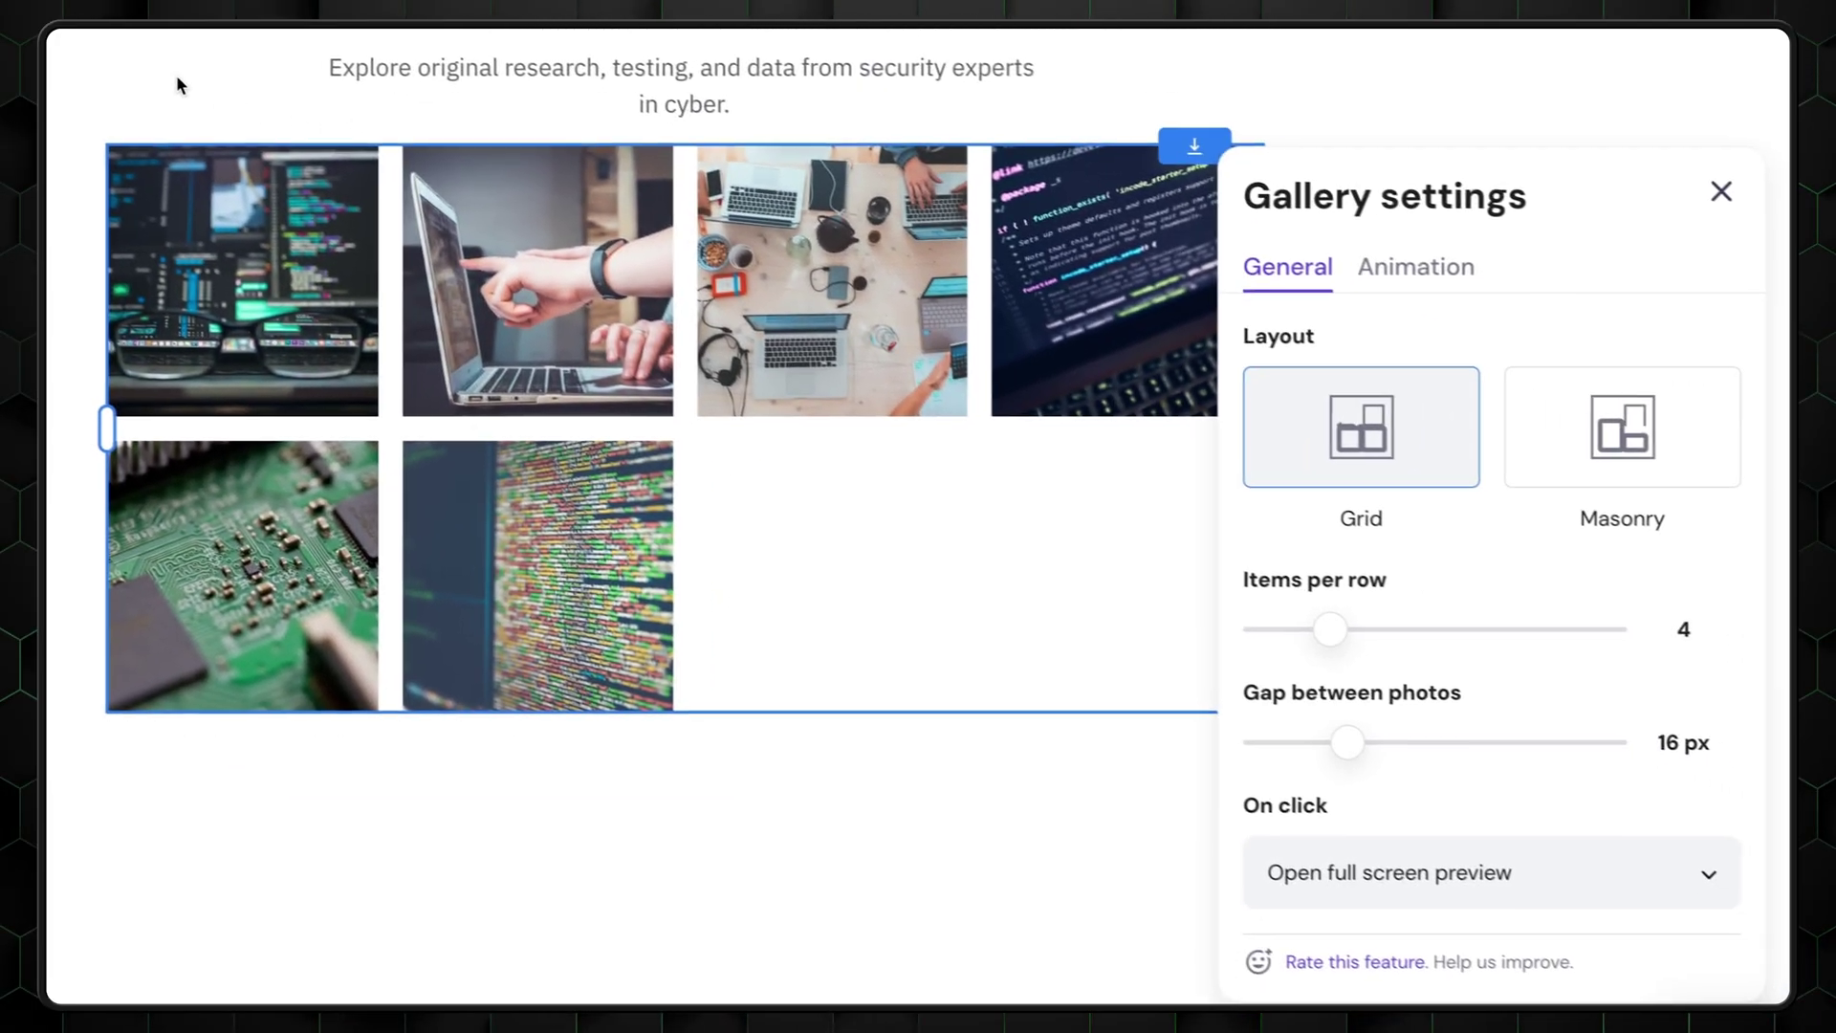
click(1652, 447)
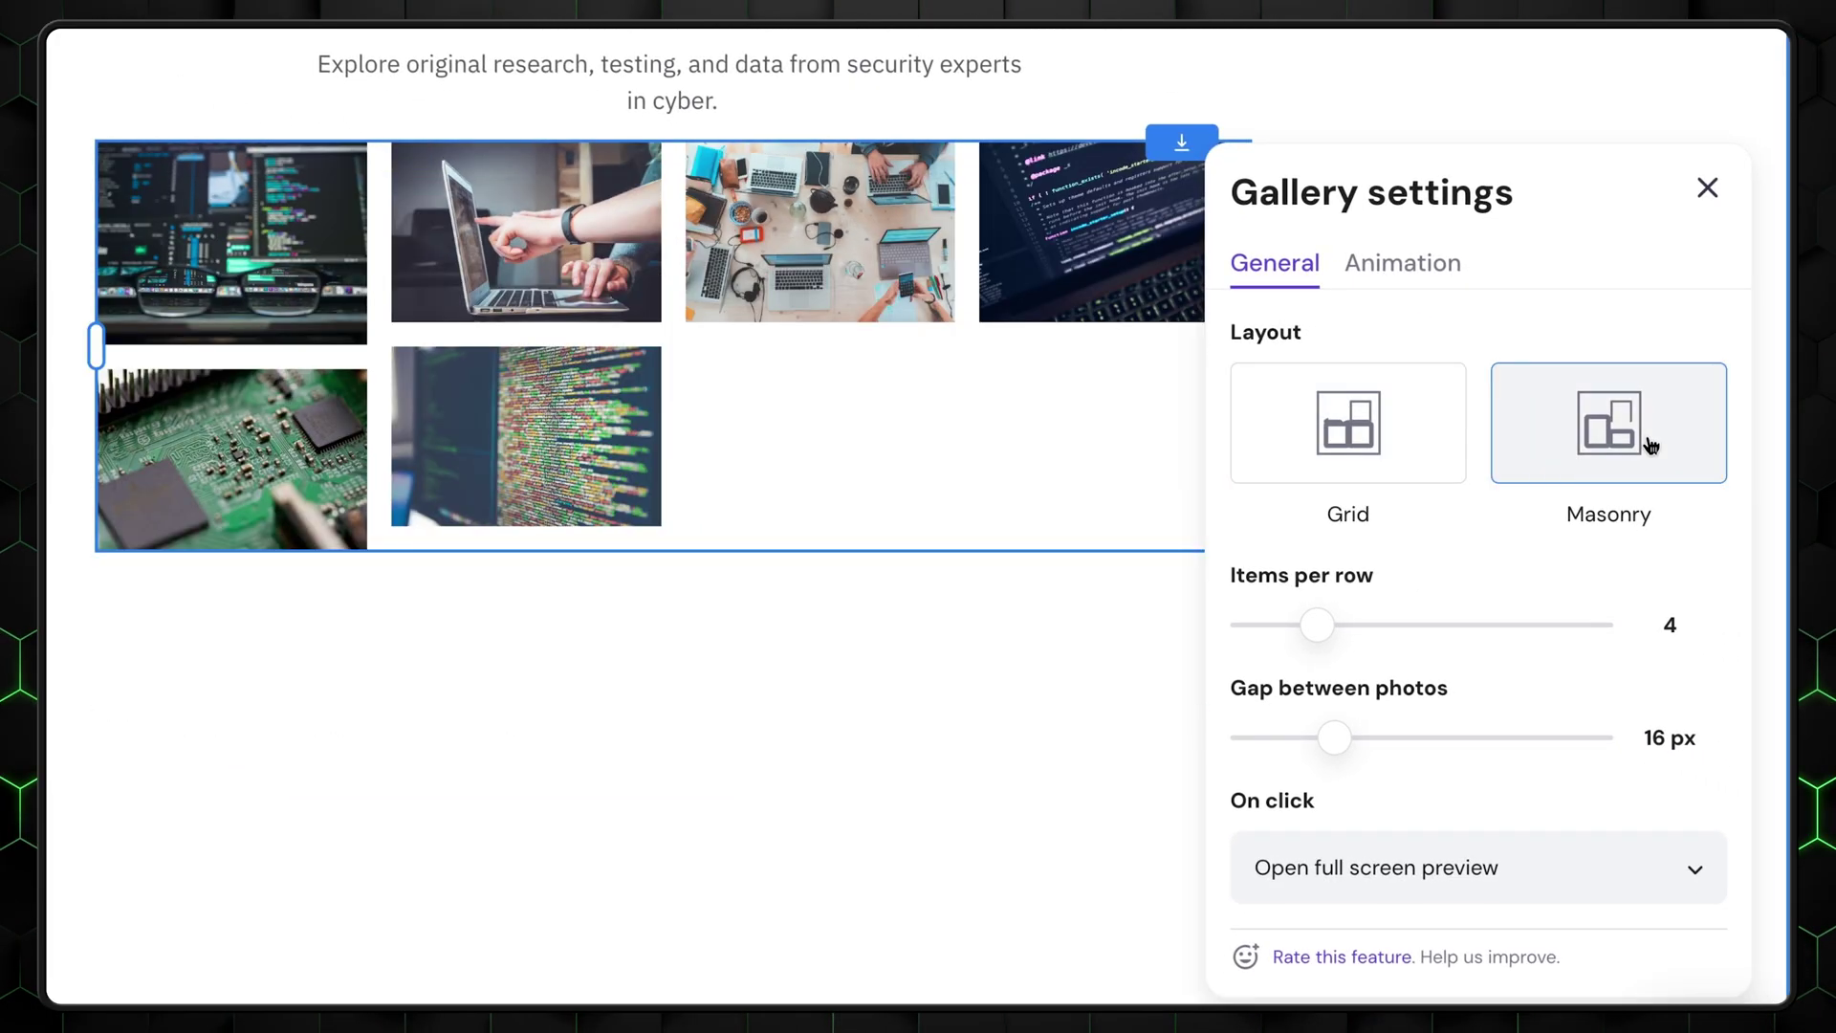
drag(1311, 630, 1292, 633)
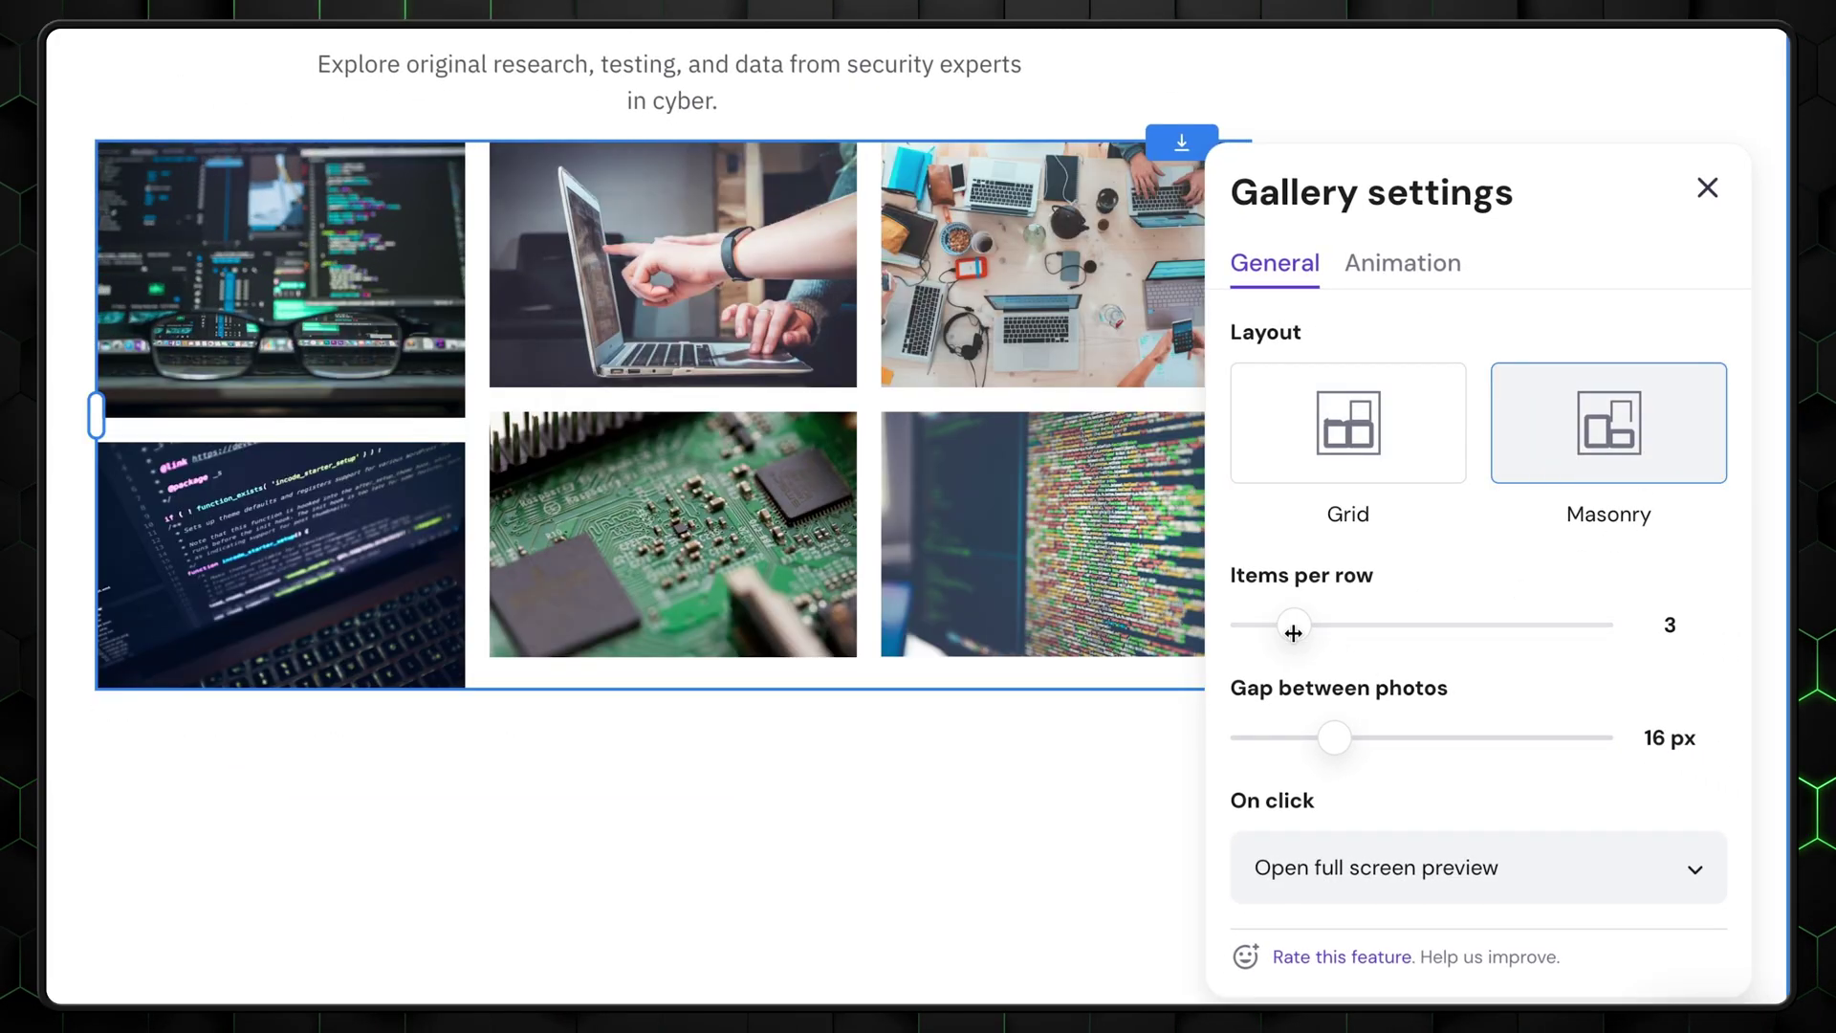
drag(1352, 742, 1185, 742)
click(1432, 270)
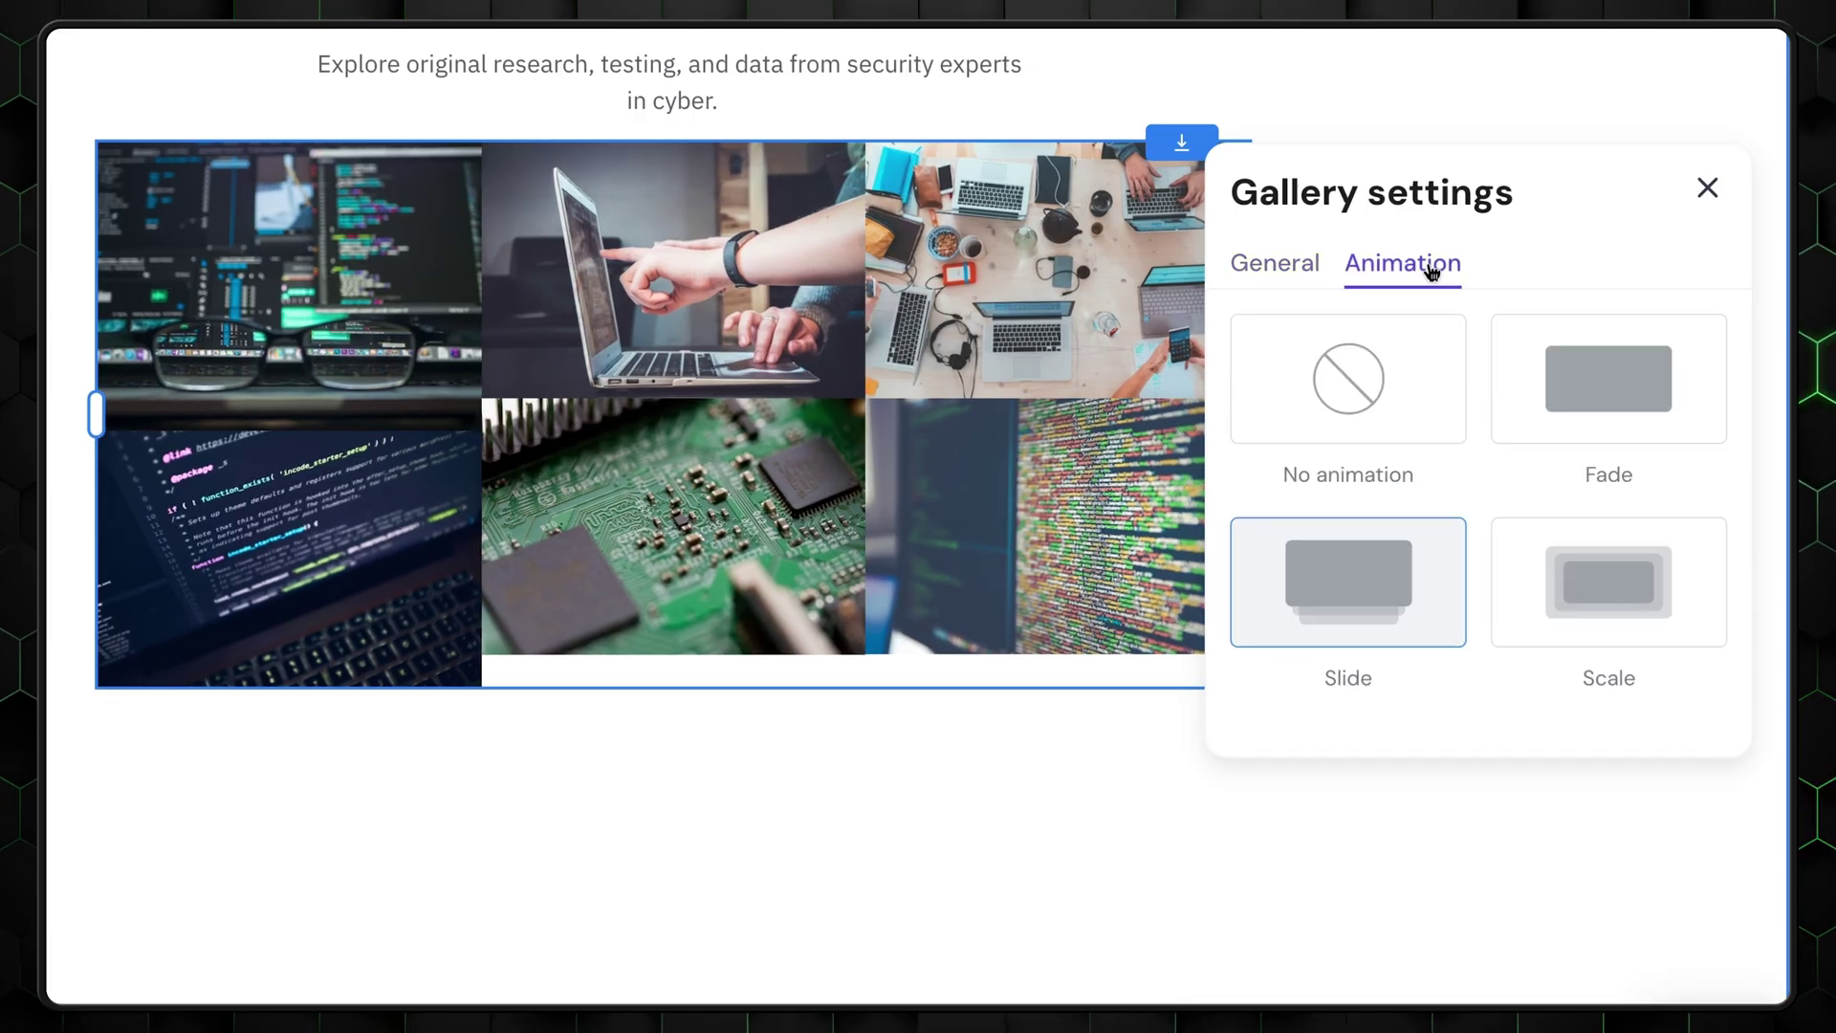
click(1600, 603)
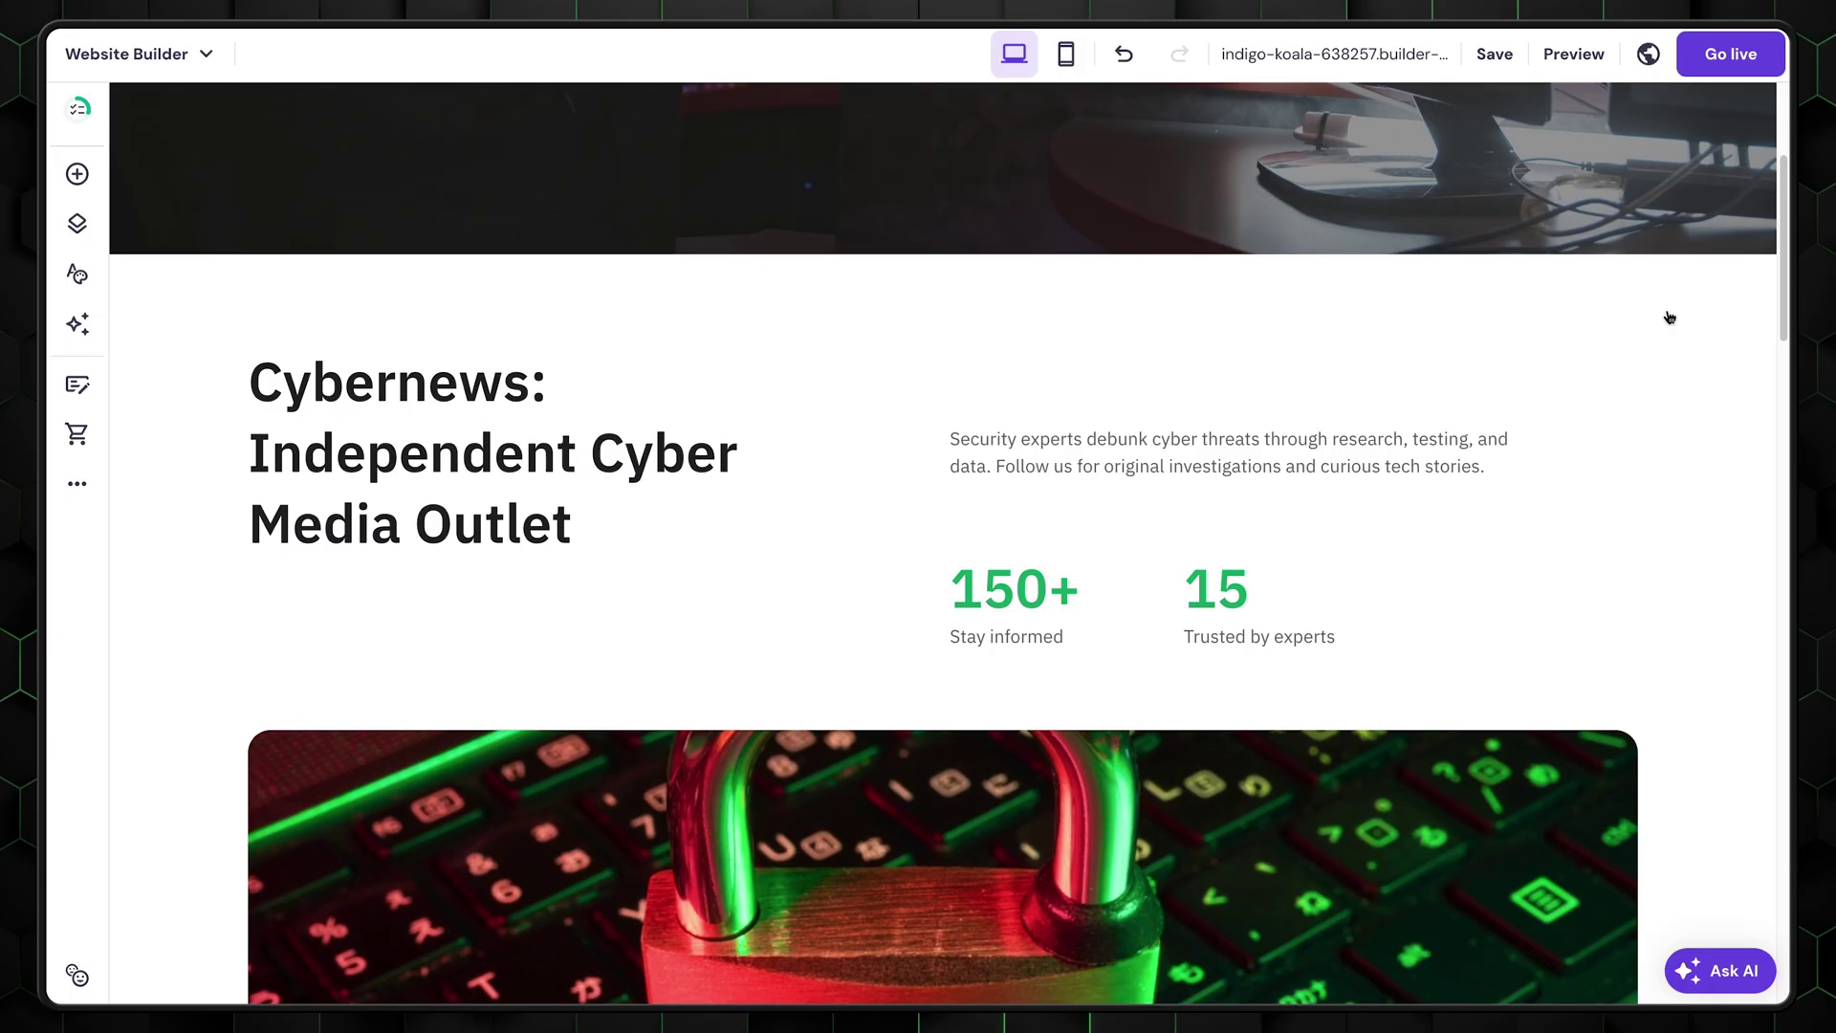
scroll(1194, 660, down, 5)
Browse new section templates, previewing Product categories, Refund policy and Terms and conditions
click(938, 864)
scroll(1712, 287, down, 7)
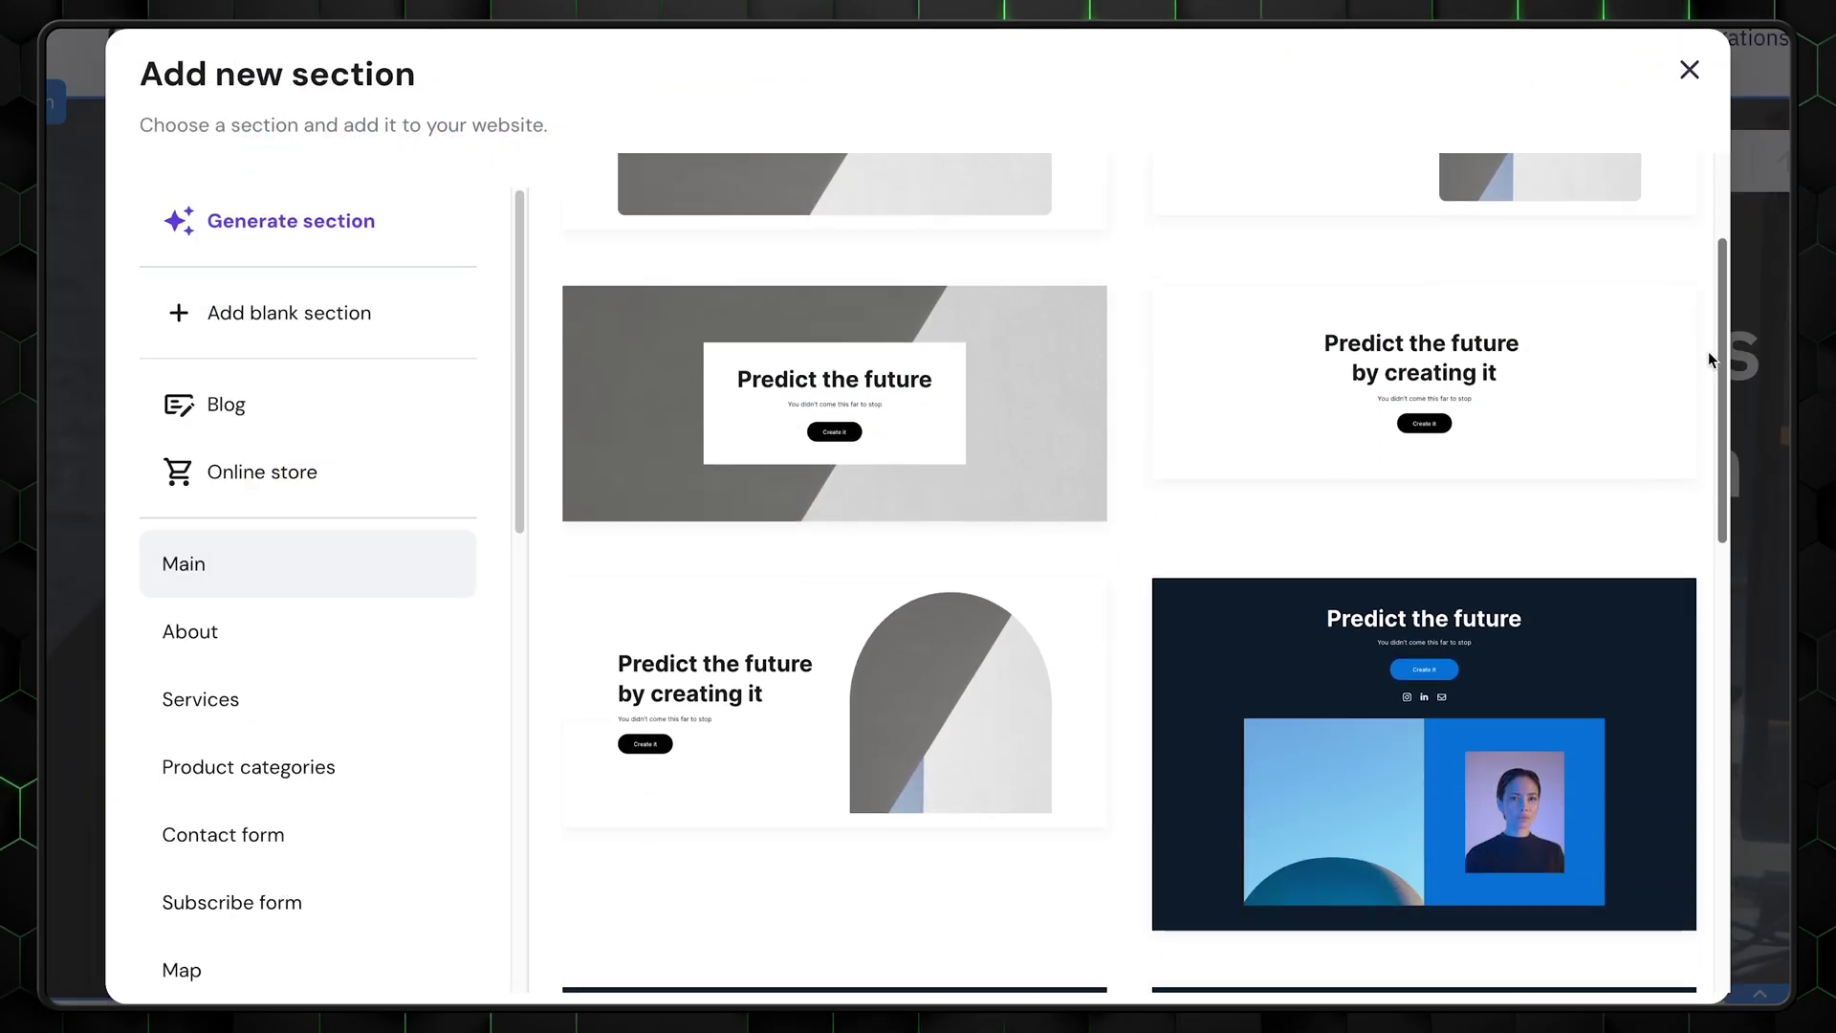
scroll(1708, 631, down, 5)
click(450, 765)
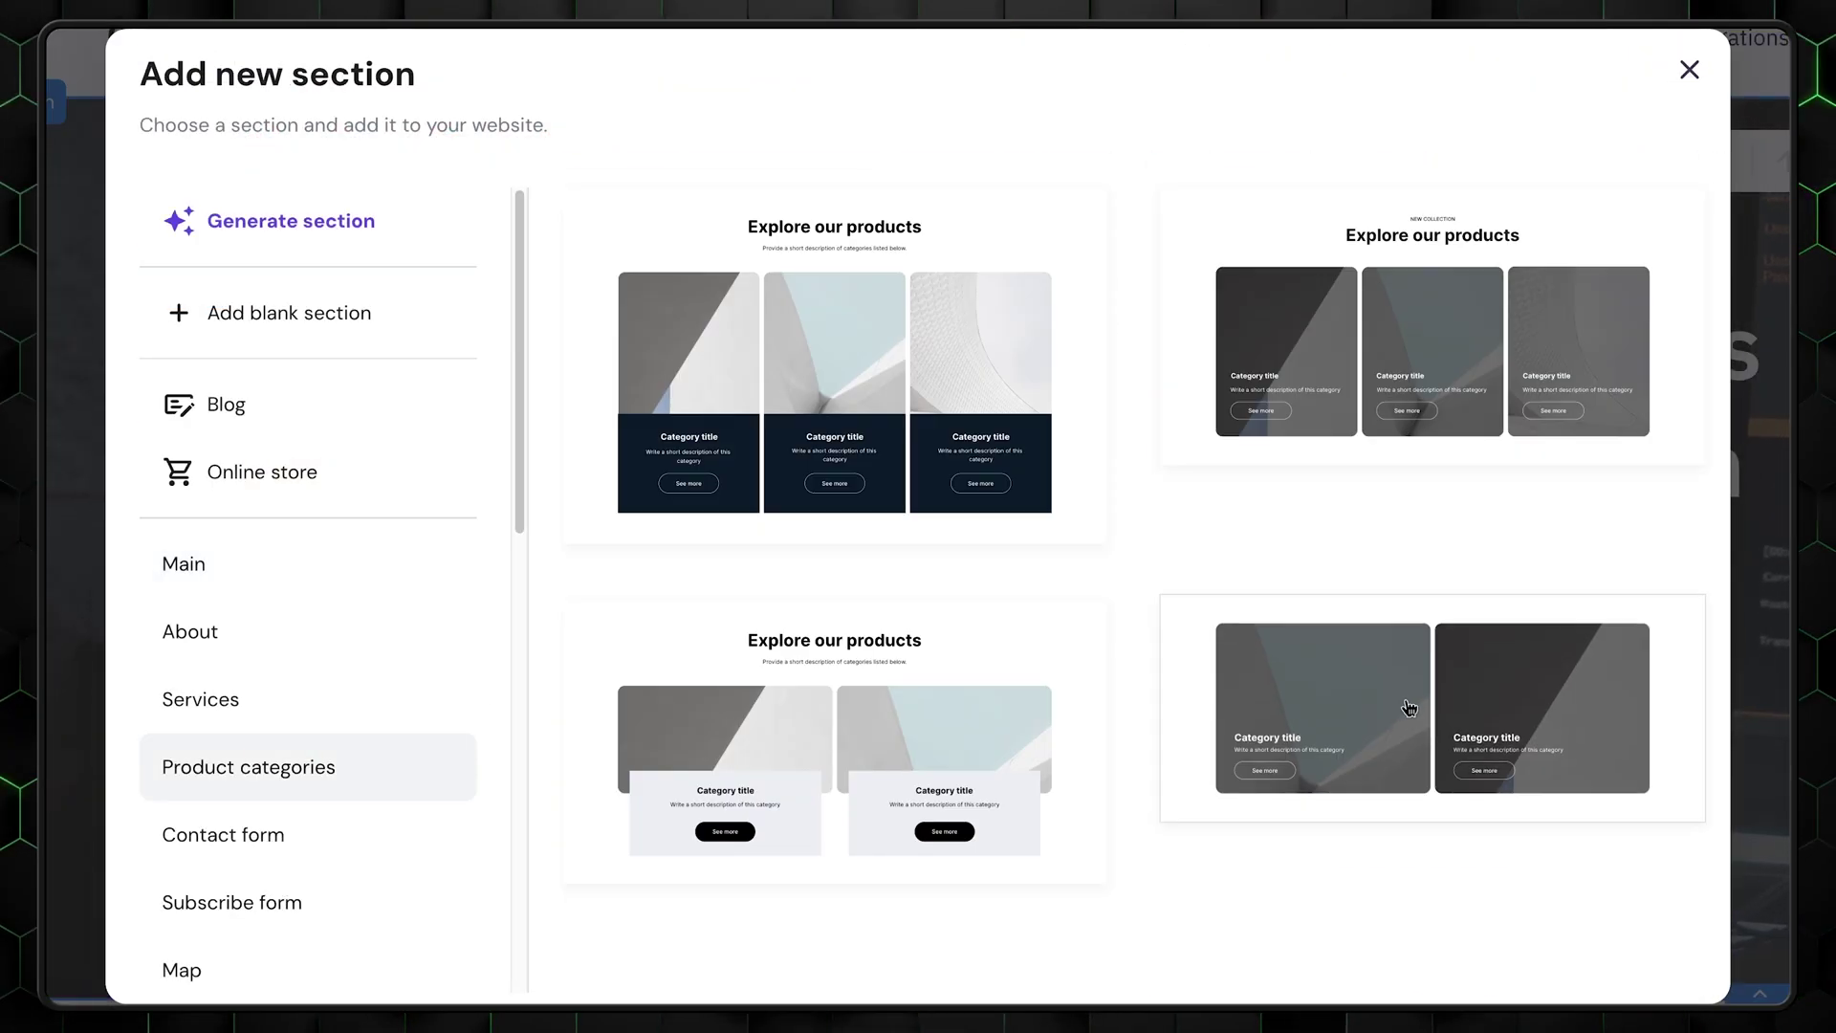
scroll(350, 834, down, 10)
click(275, 892)
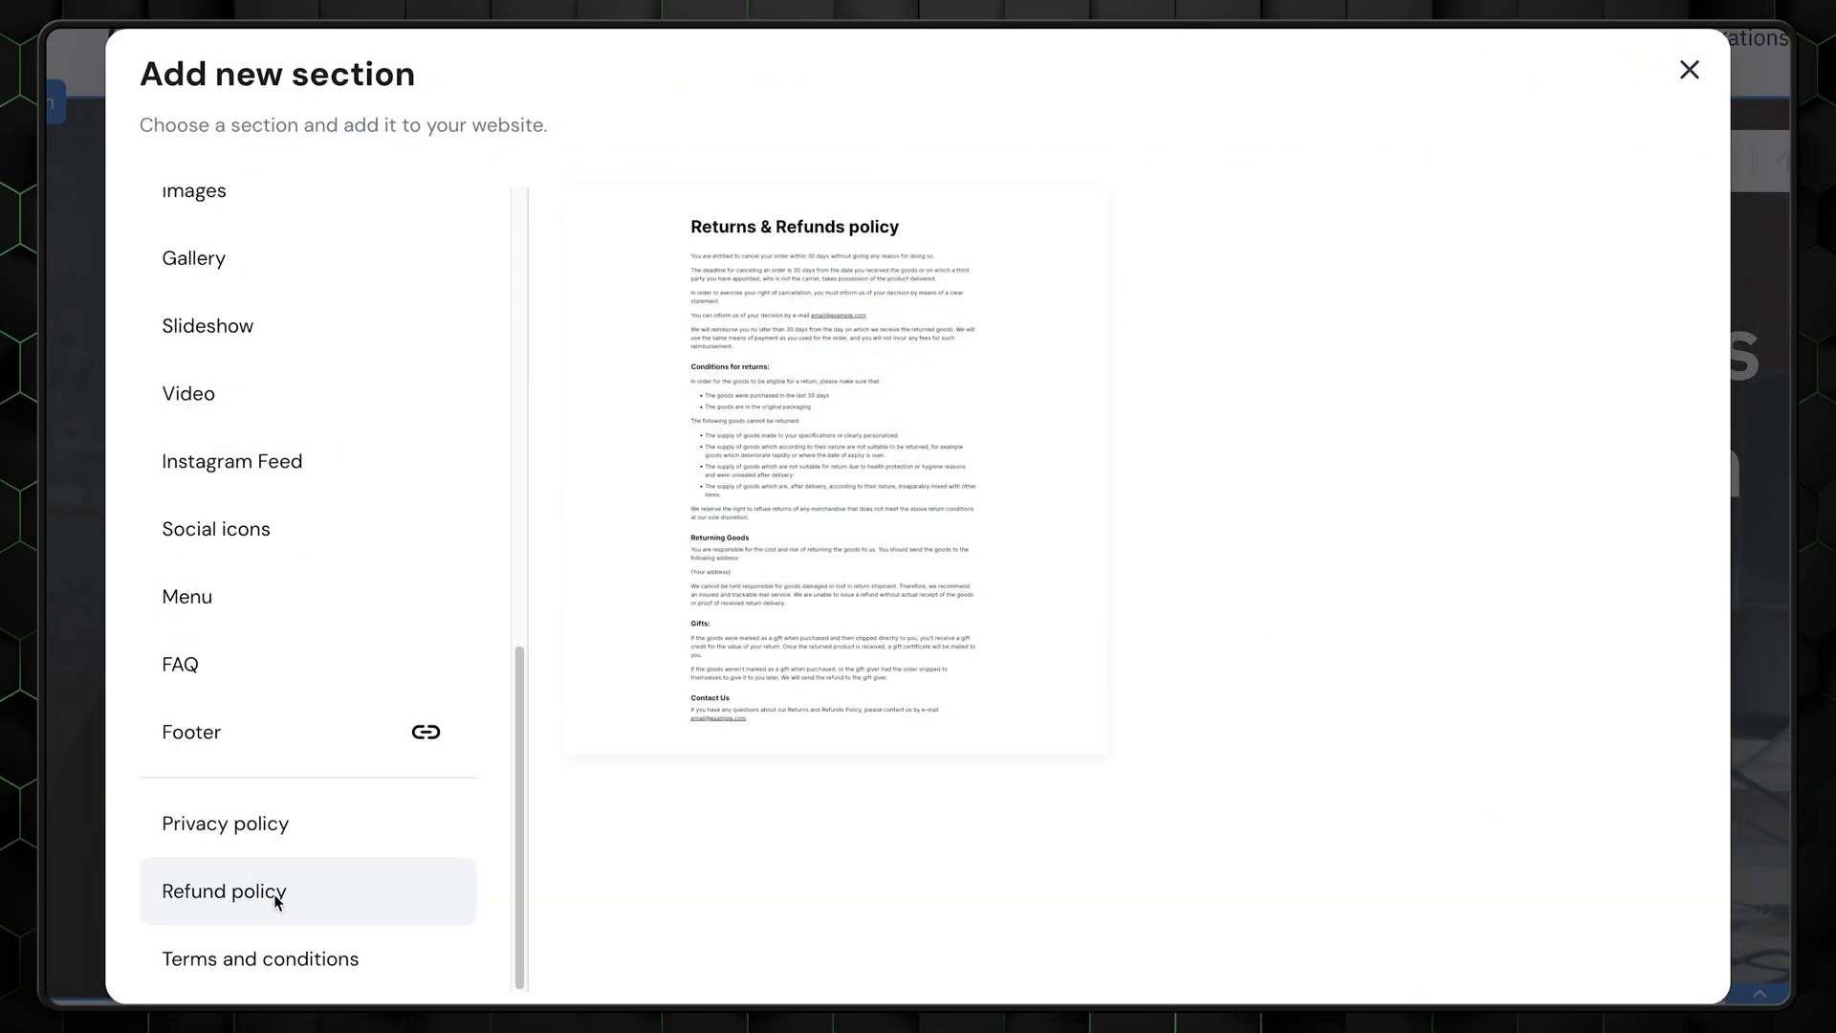
click(320, 960)
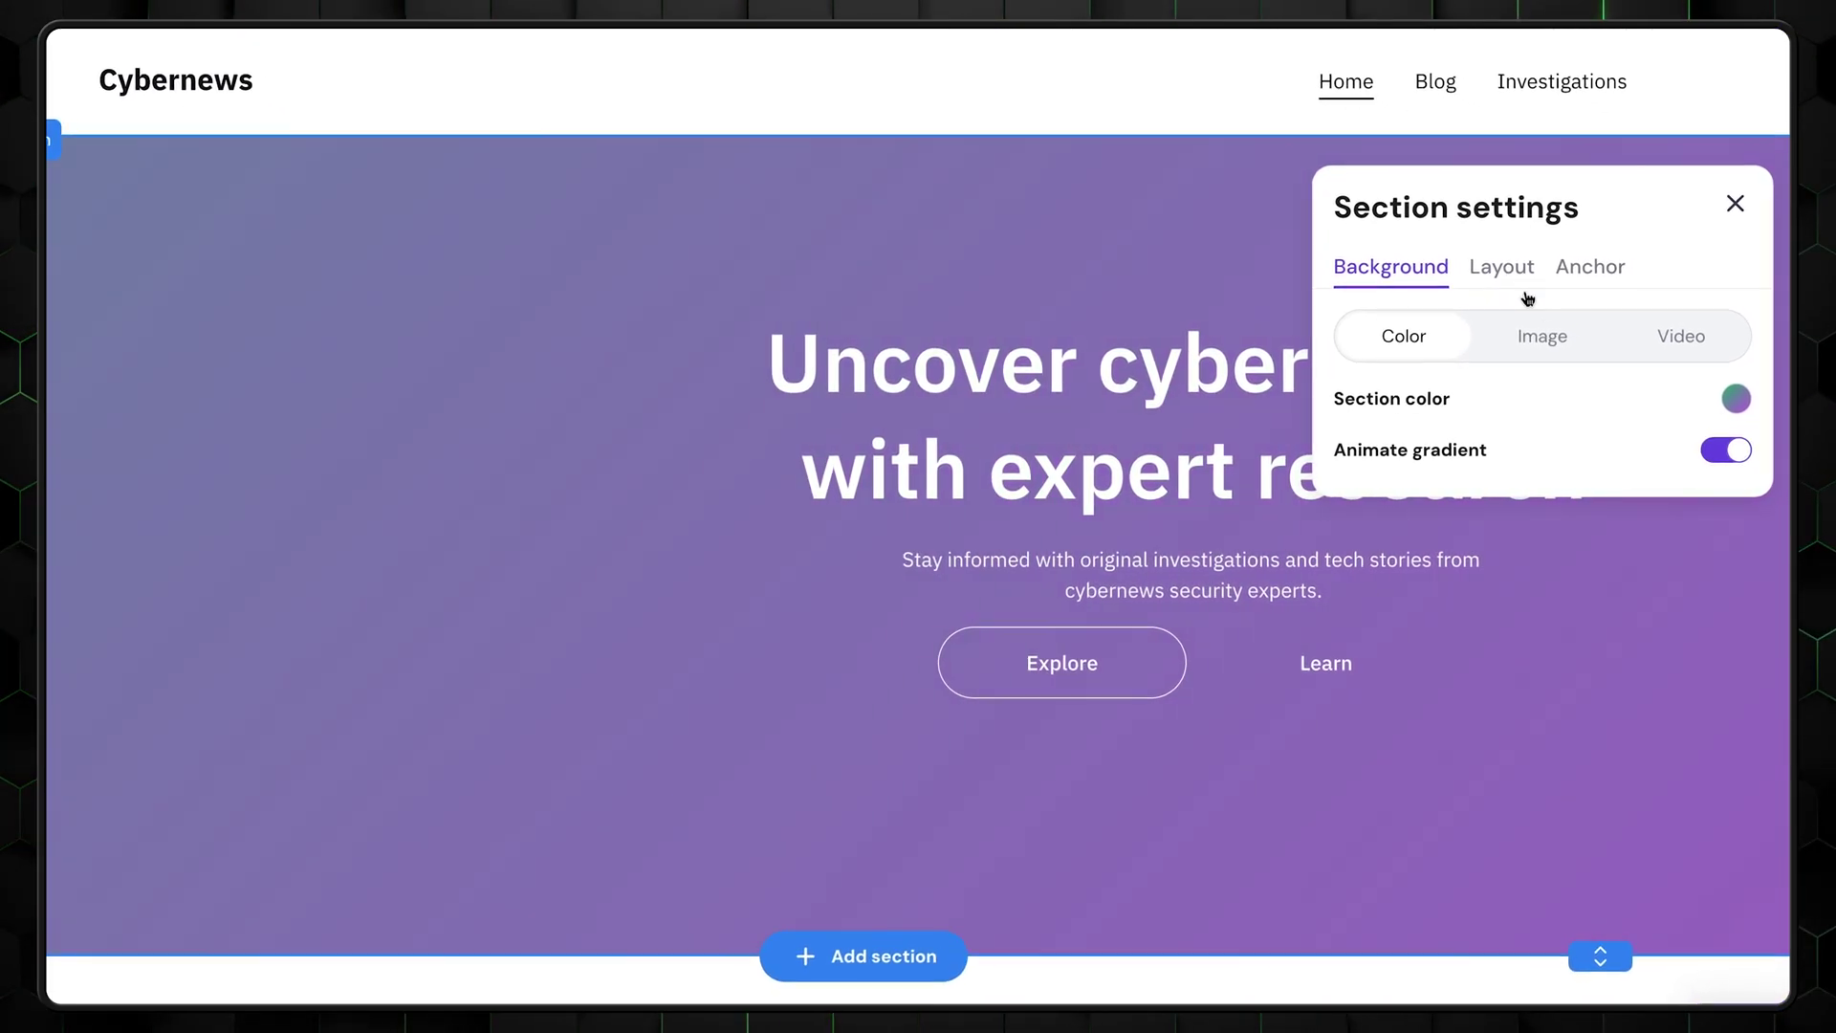
Replace the hero's purple gradient background with a video background
click(1540, 335)
click(1678, 337)
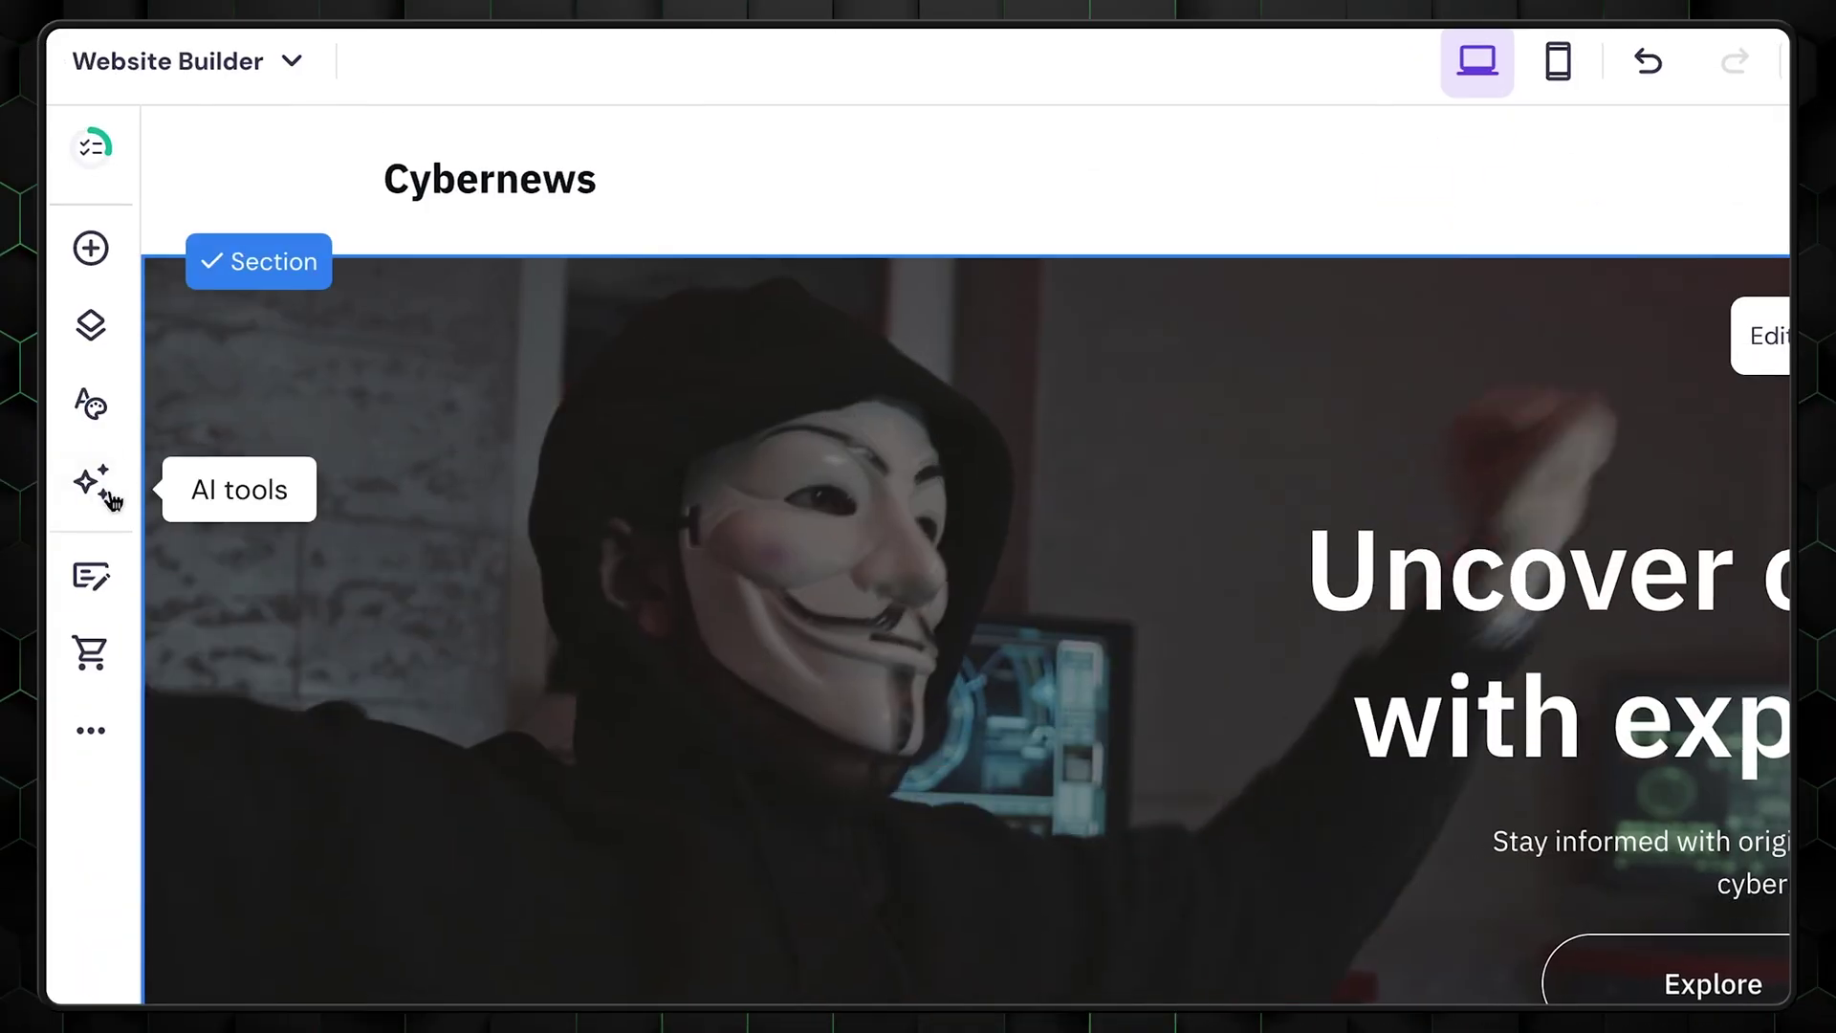
Generate an AI image of a computer in a glowing purple room and place it below the hero
click(91, 484)
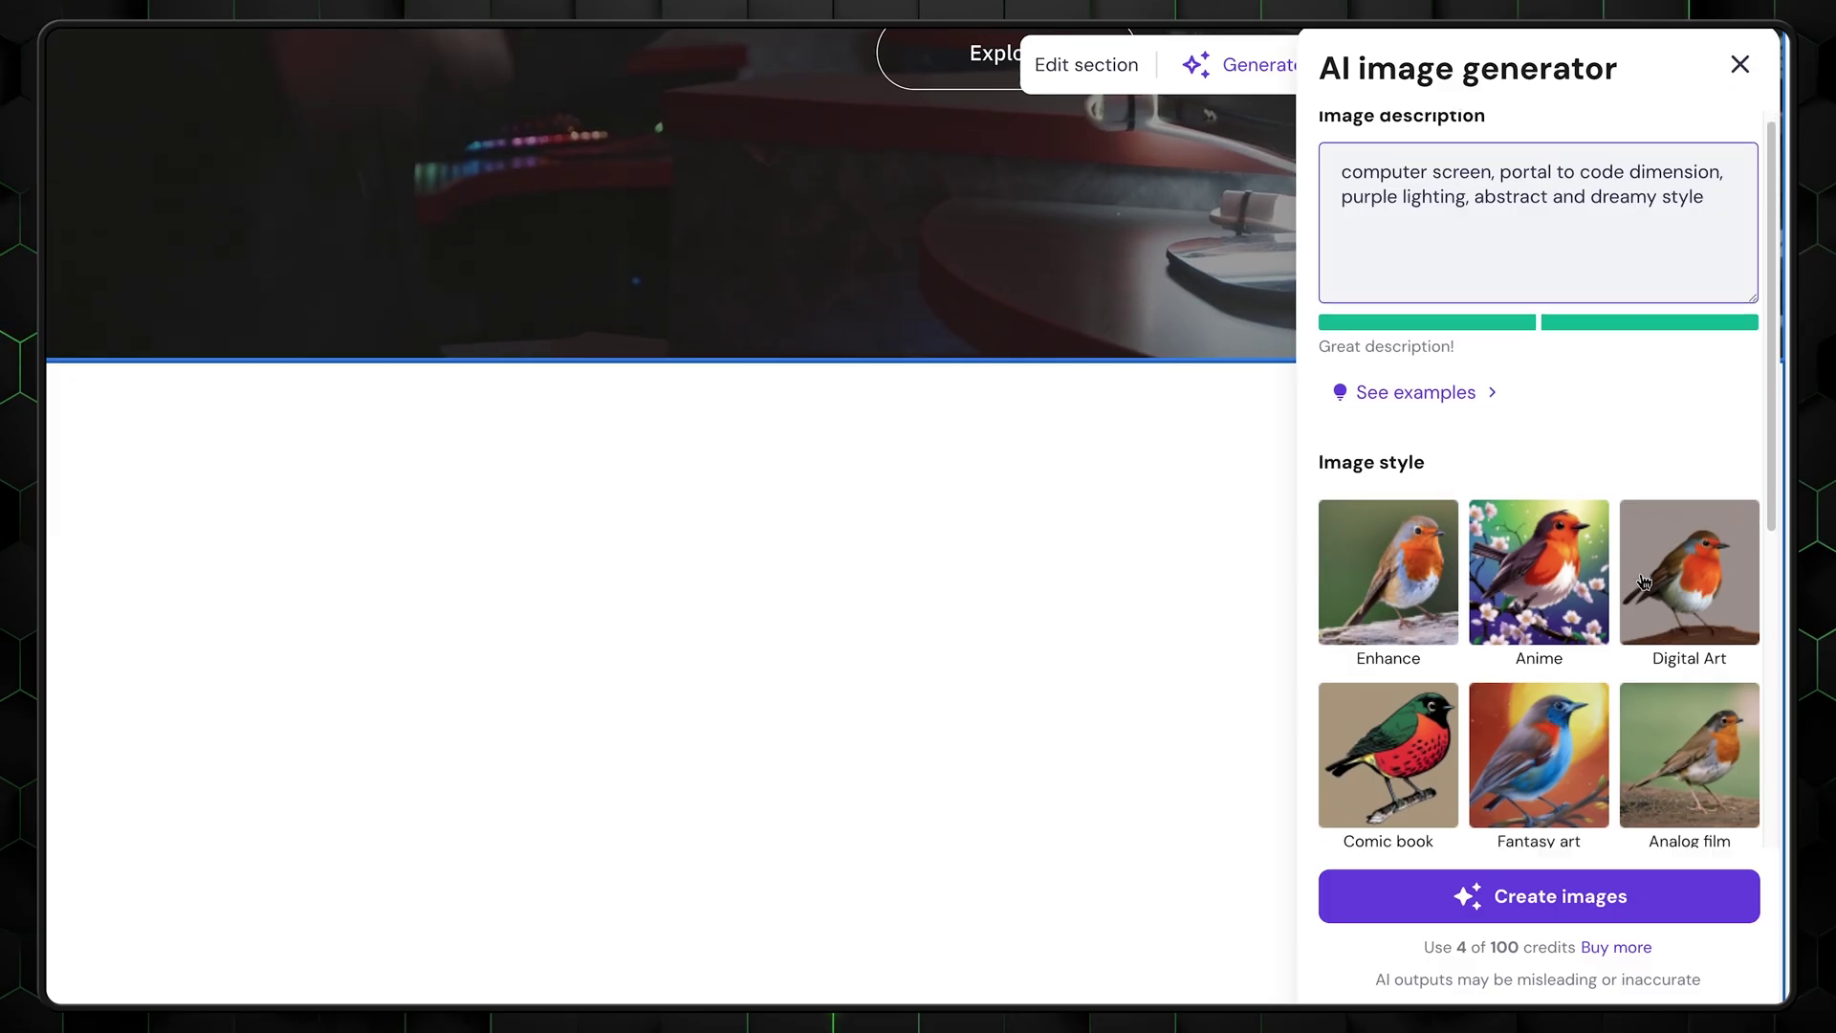
scroll(1601, 612, down, 5)
scroll(1601, 612, down, 2)
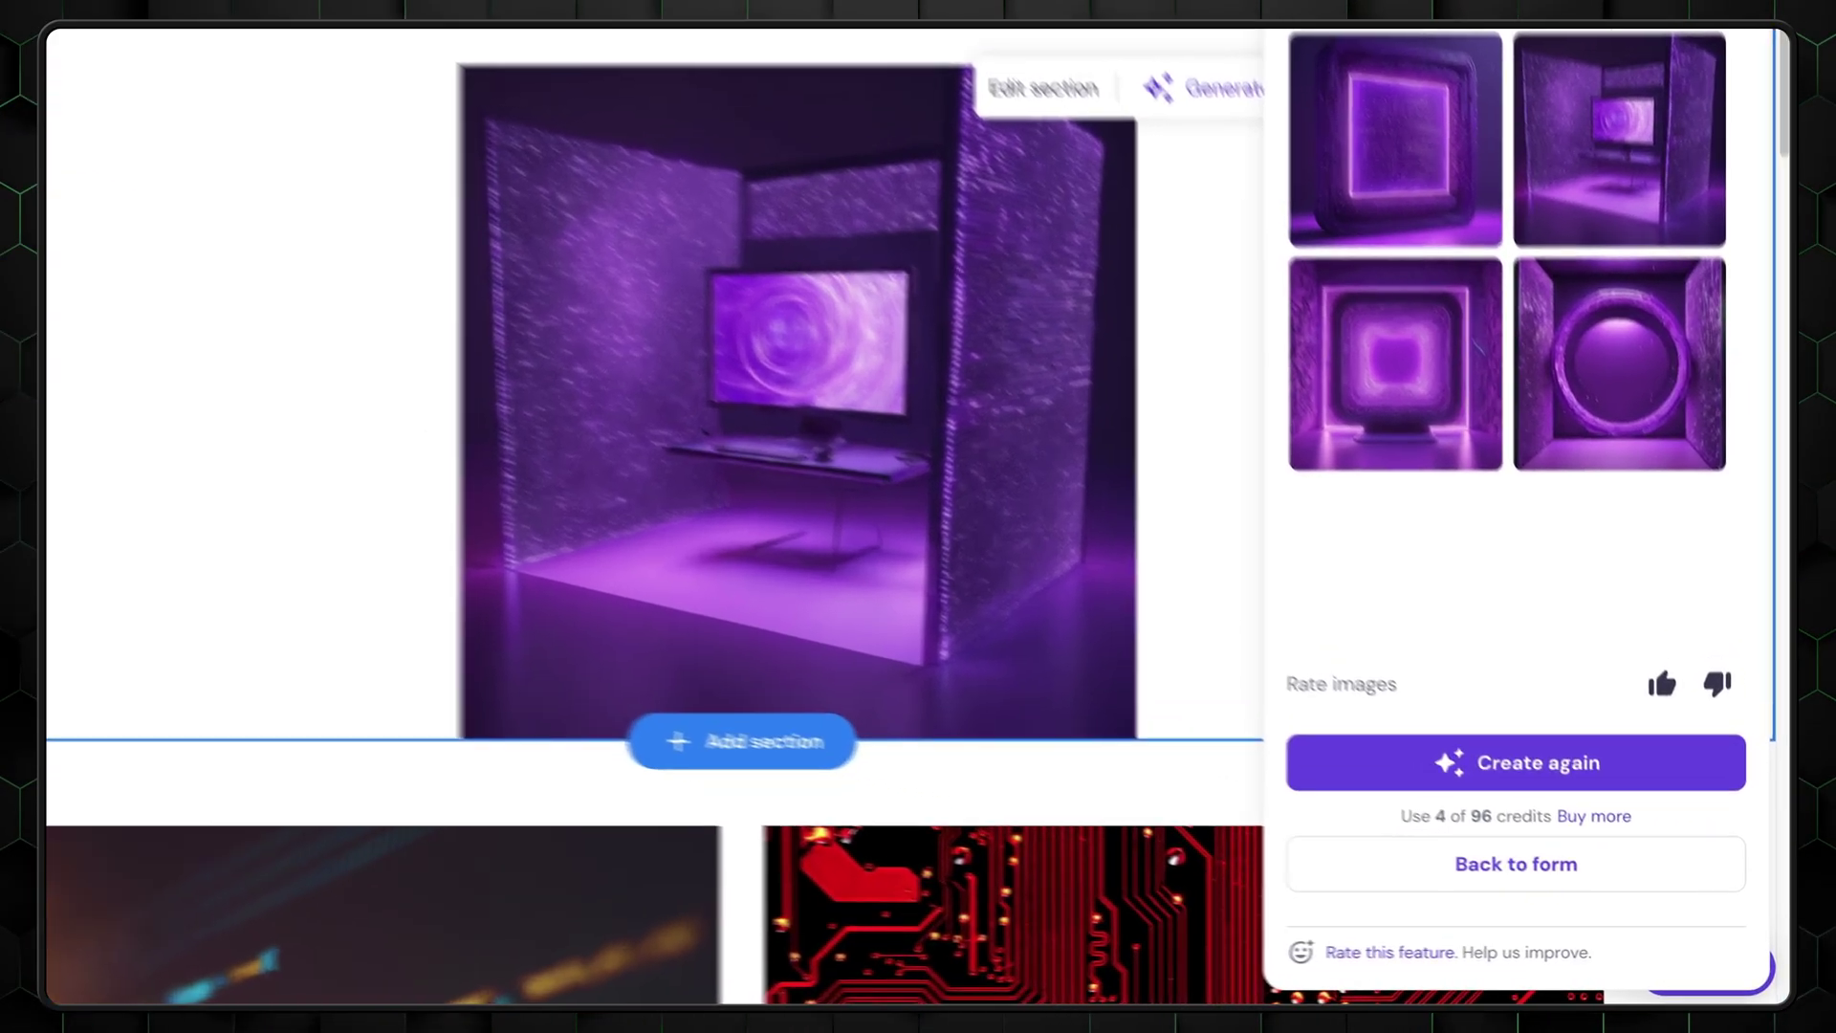
click(781, 372)
Check the remaining AI image credits and bring up the offer to buy more
drag(1474, 848, 1498, 848)
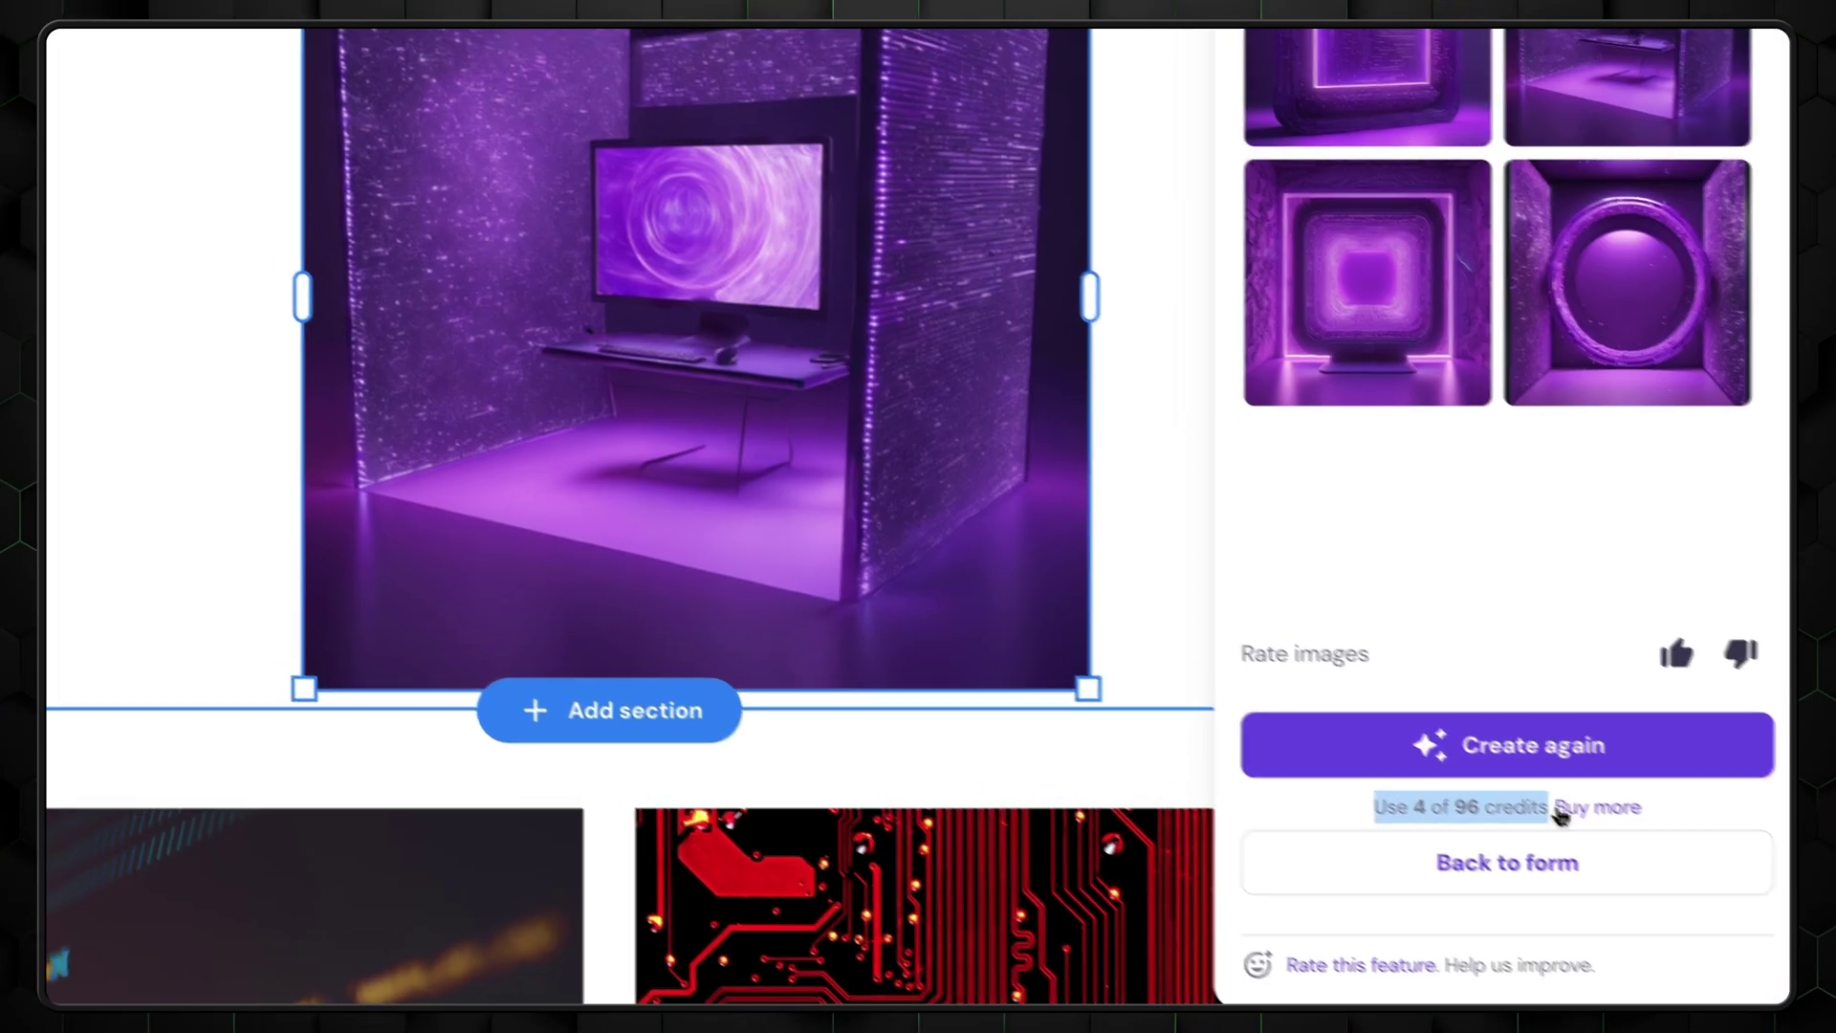
click(1524, 794)
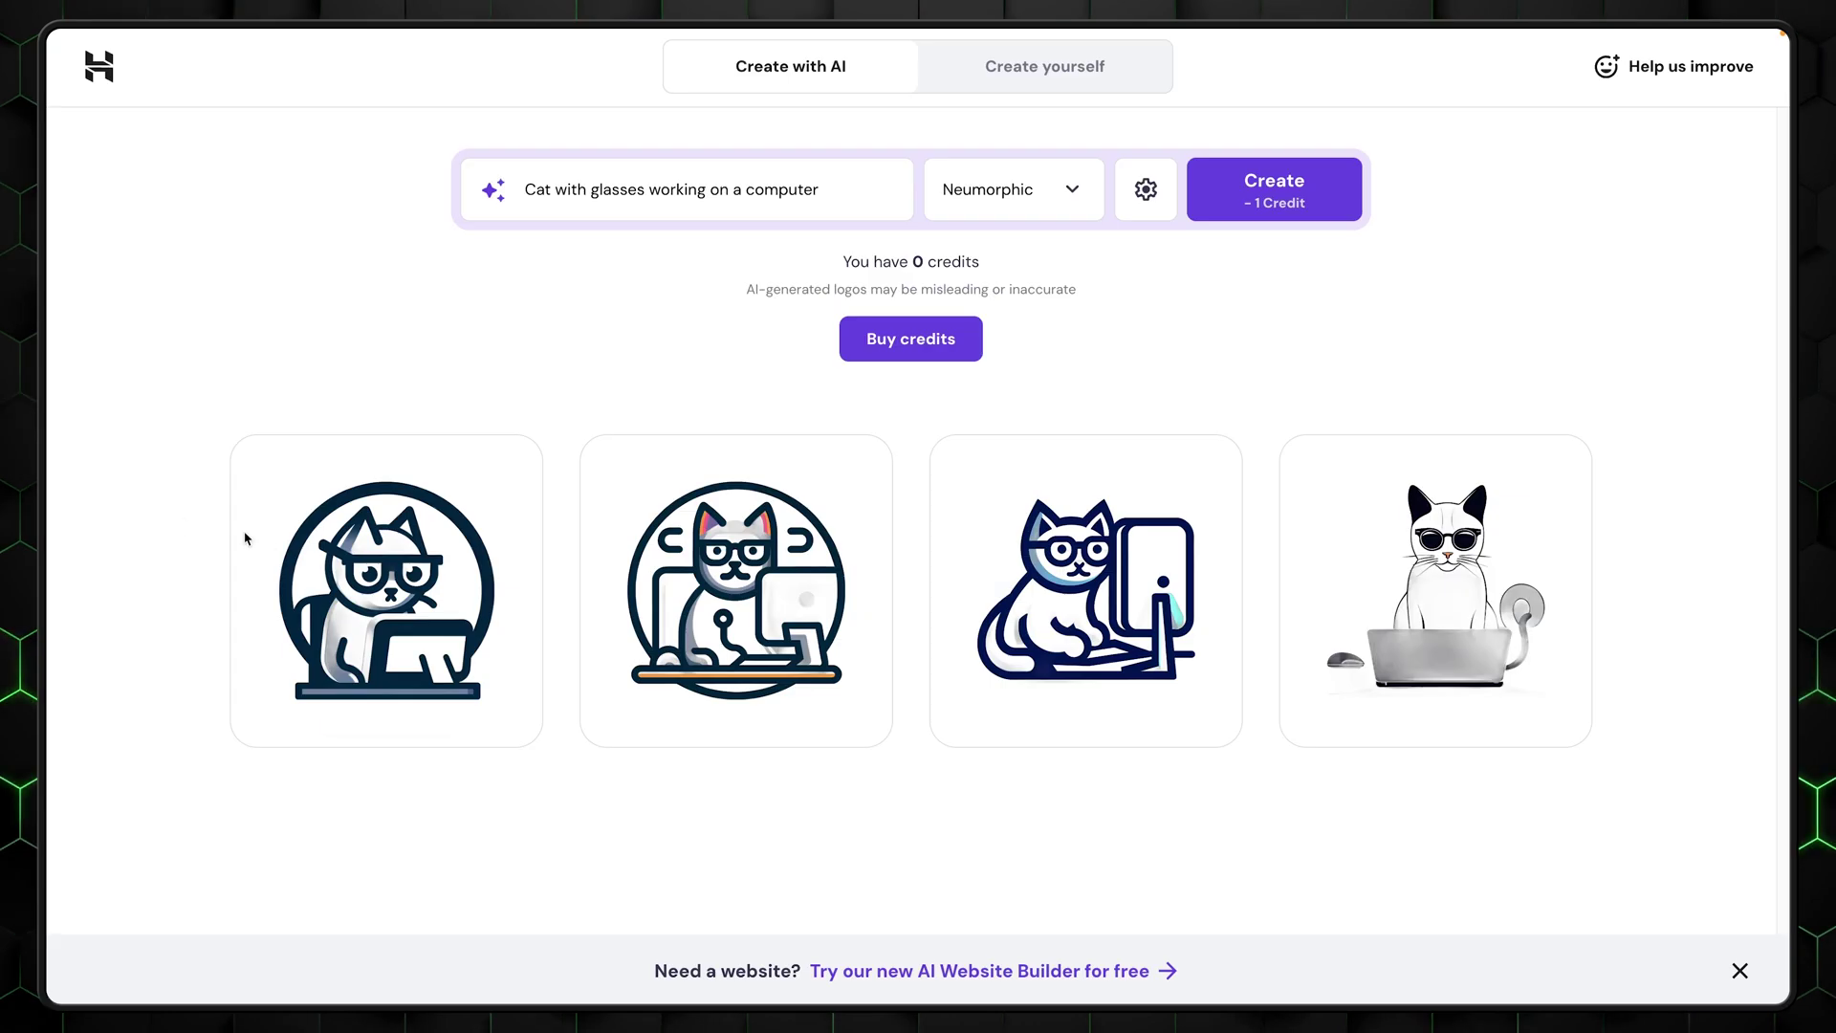
mouse_move(475, 595)
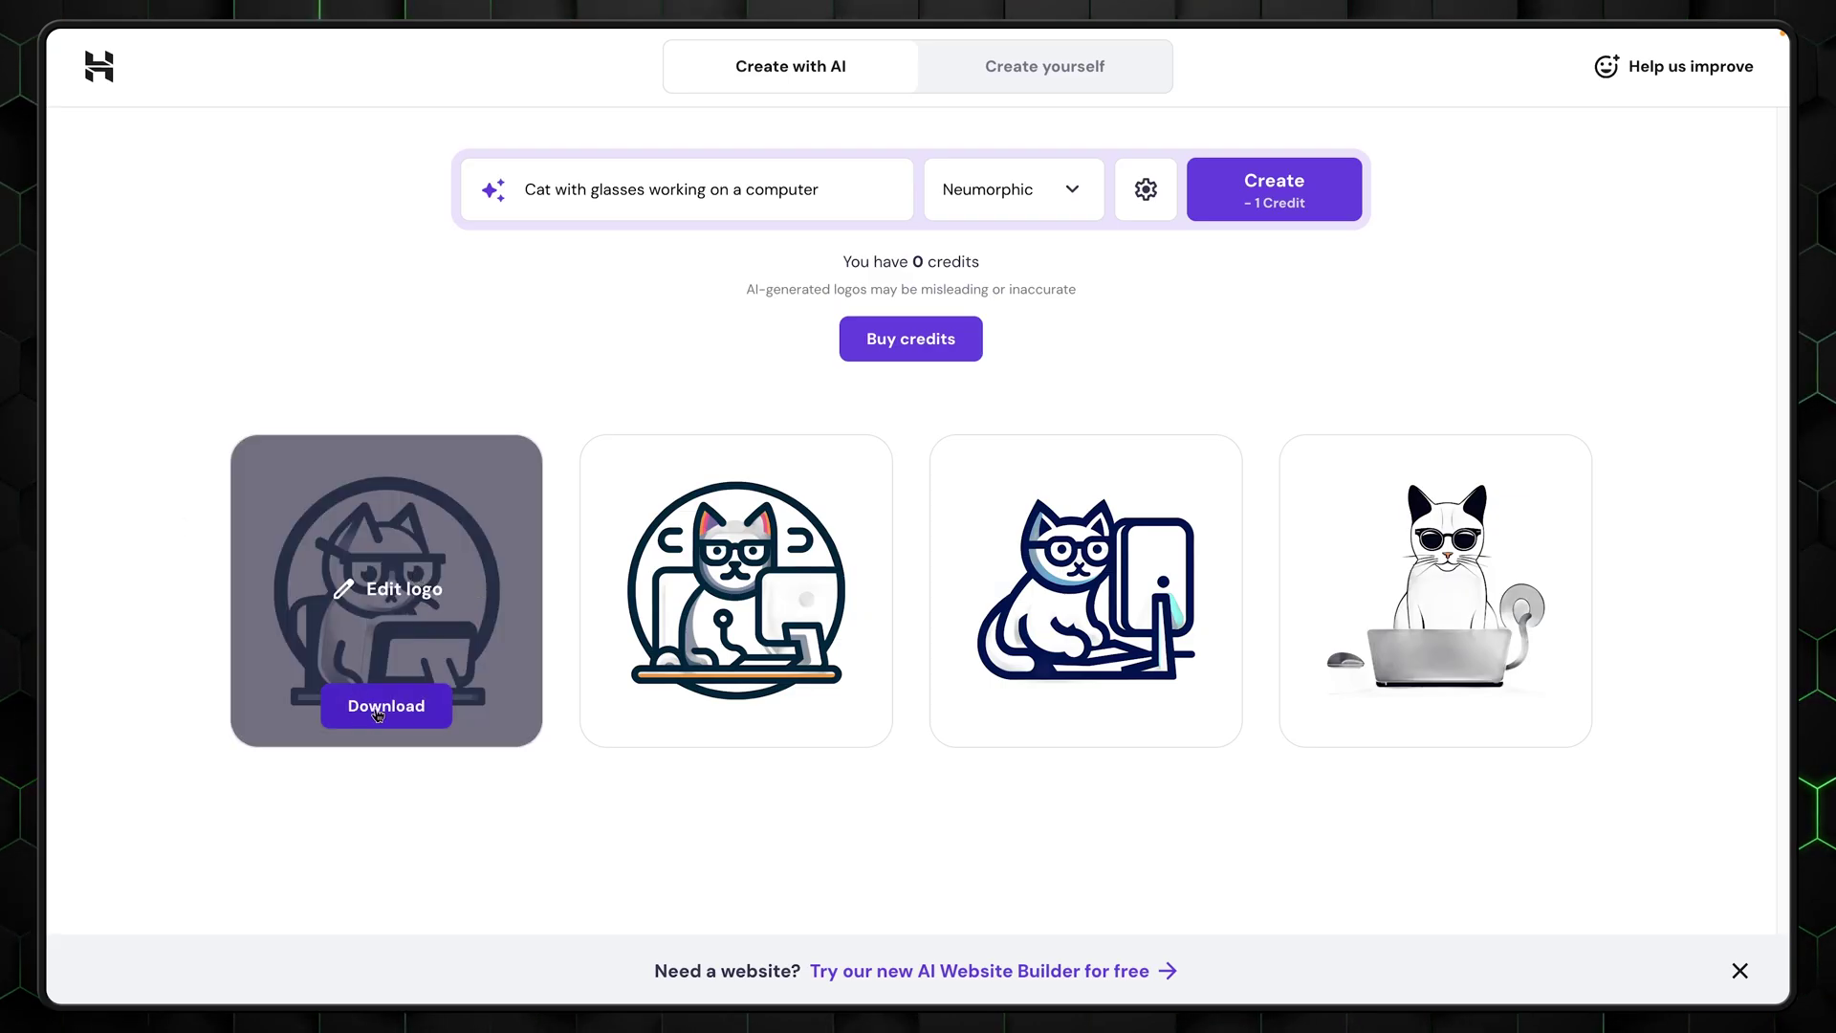
Customize the round green-striped cassette logo with the name Cybermovies in a flowing script font
mouse_move(998, 649)
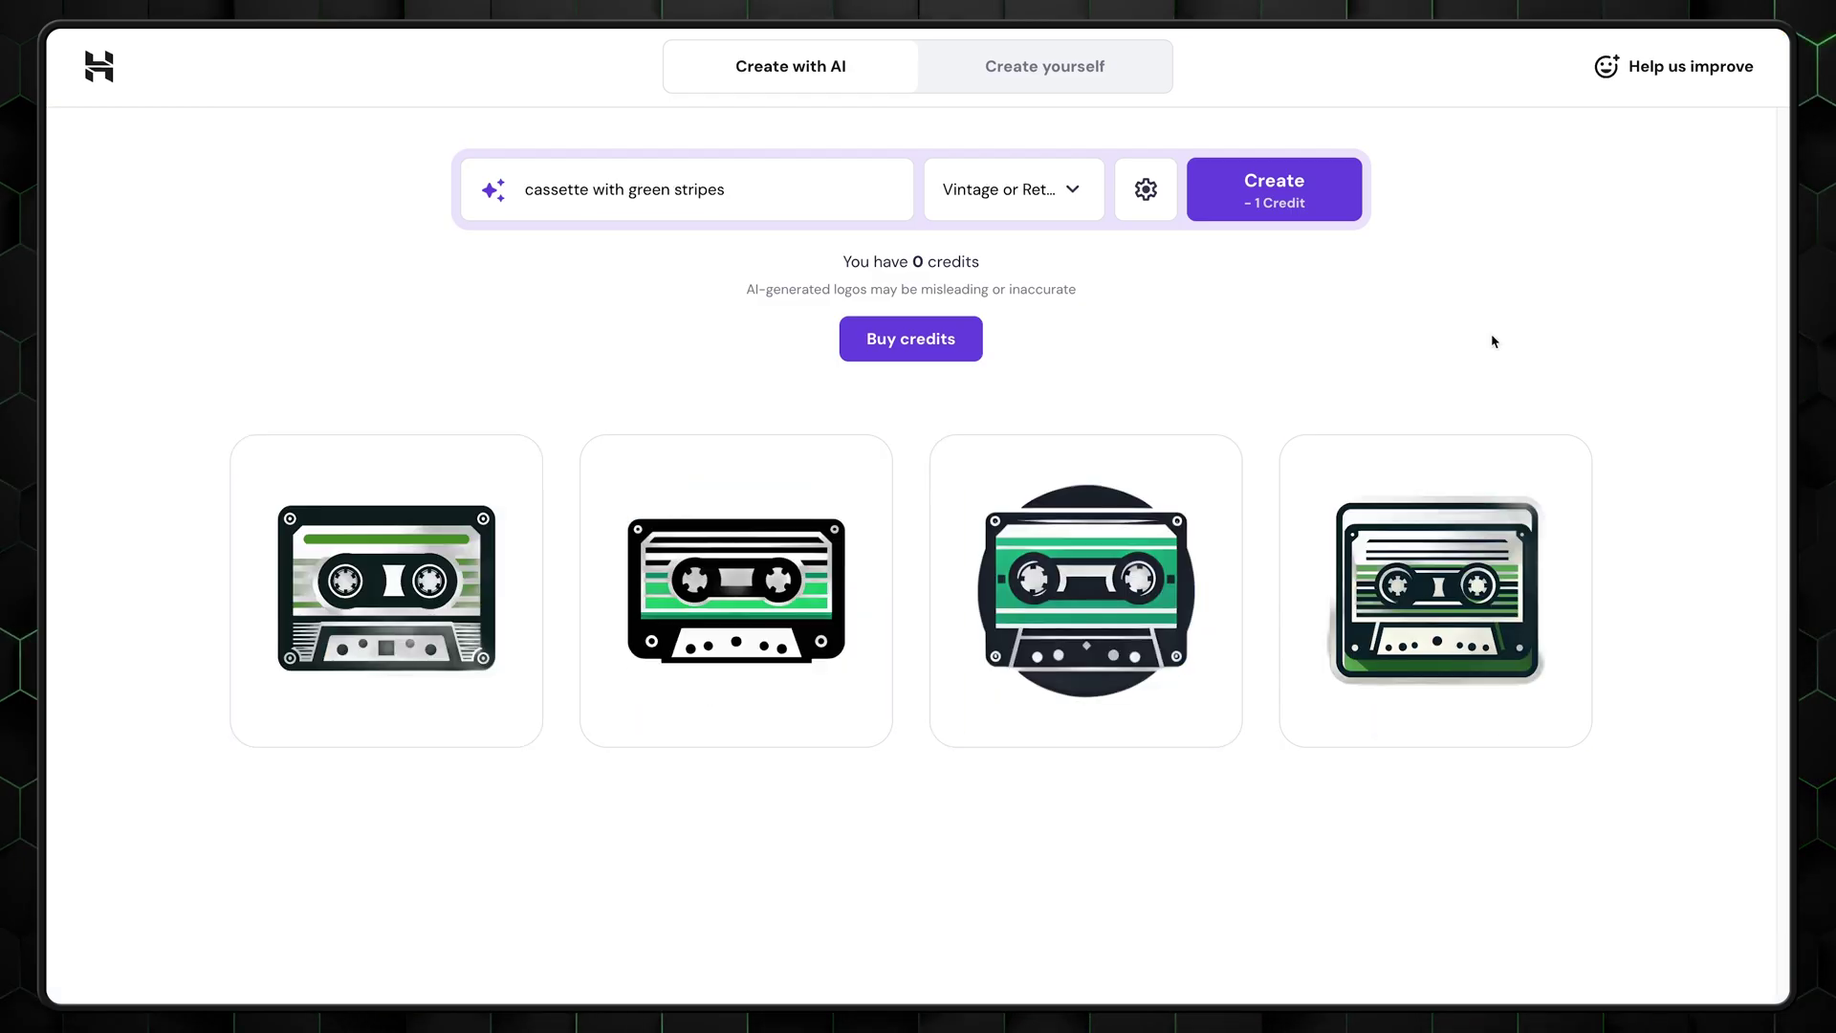
click(1085, 588)
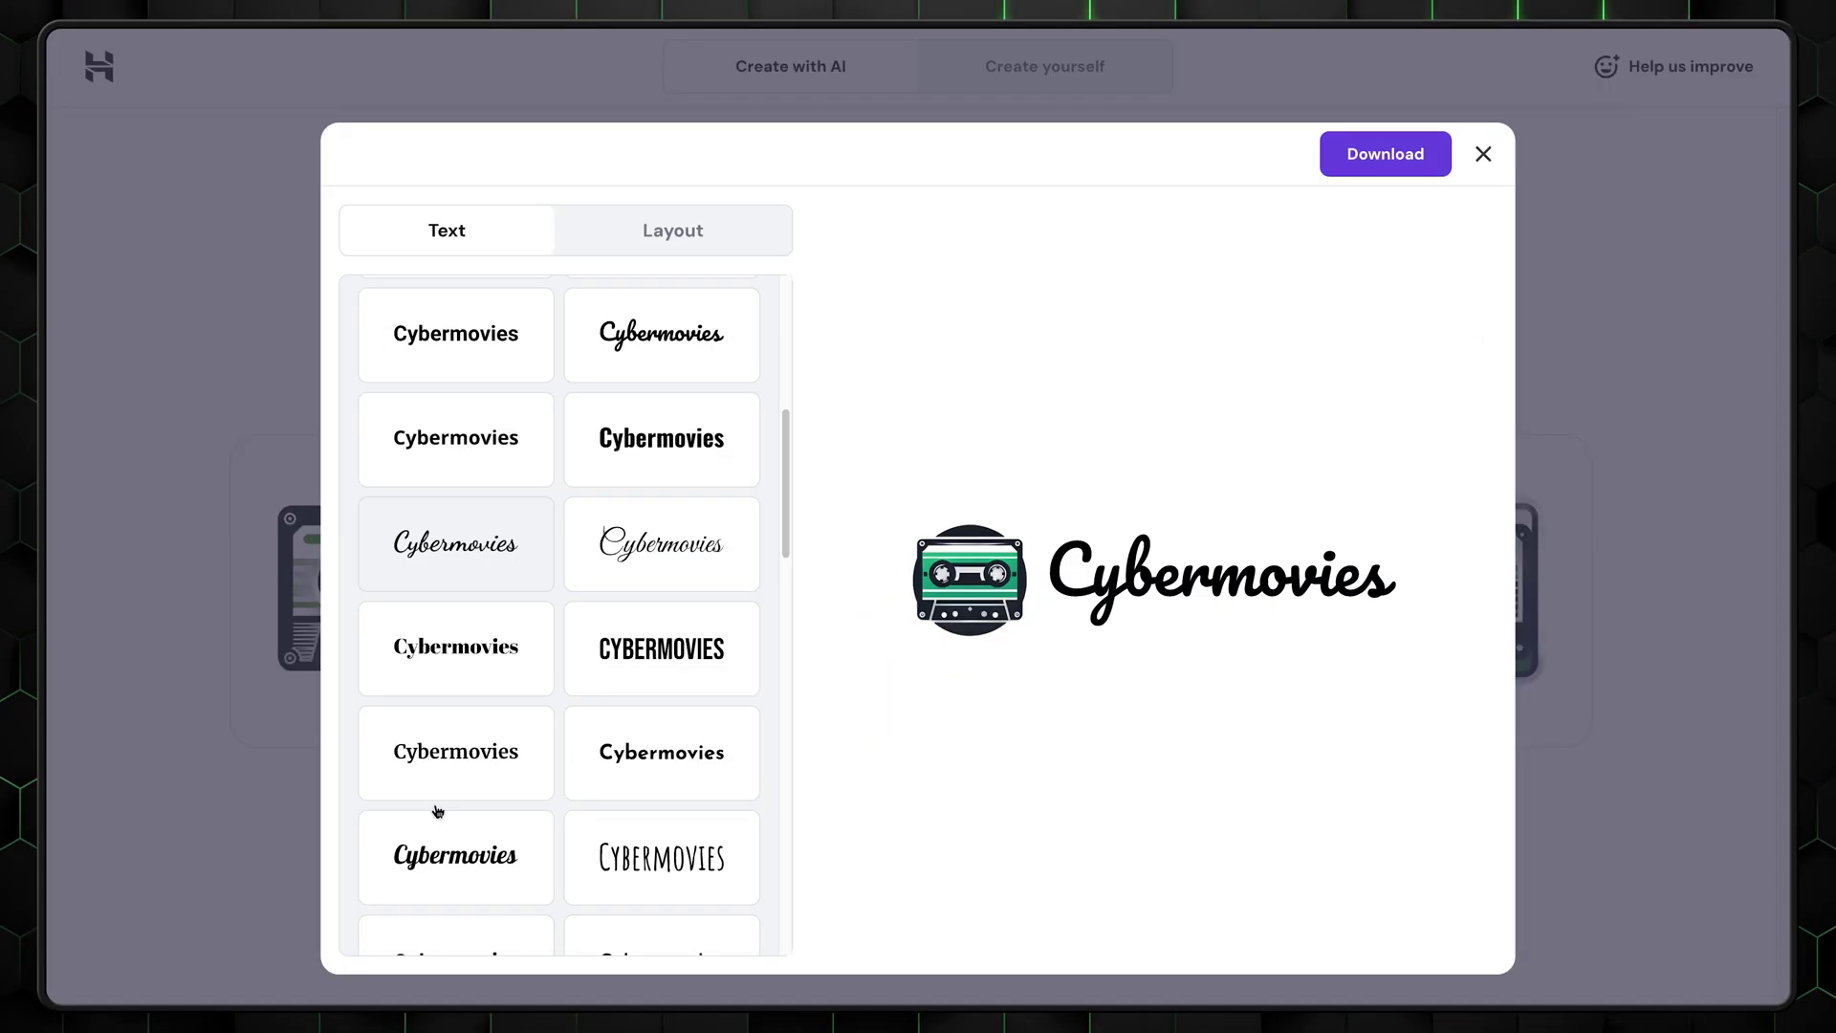
scroll(437, 811, down, 2)
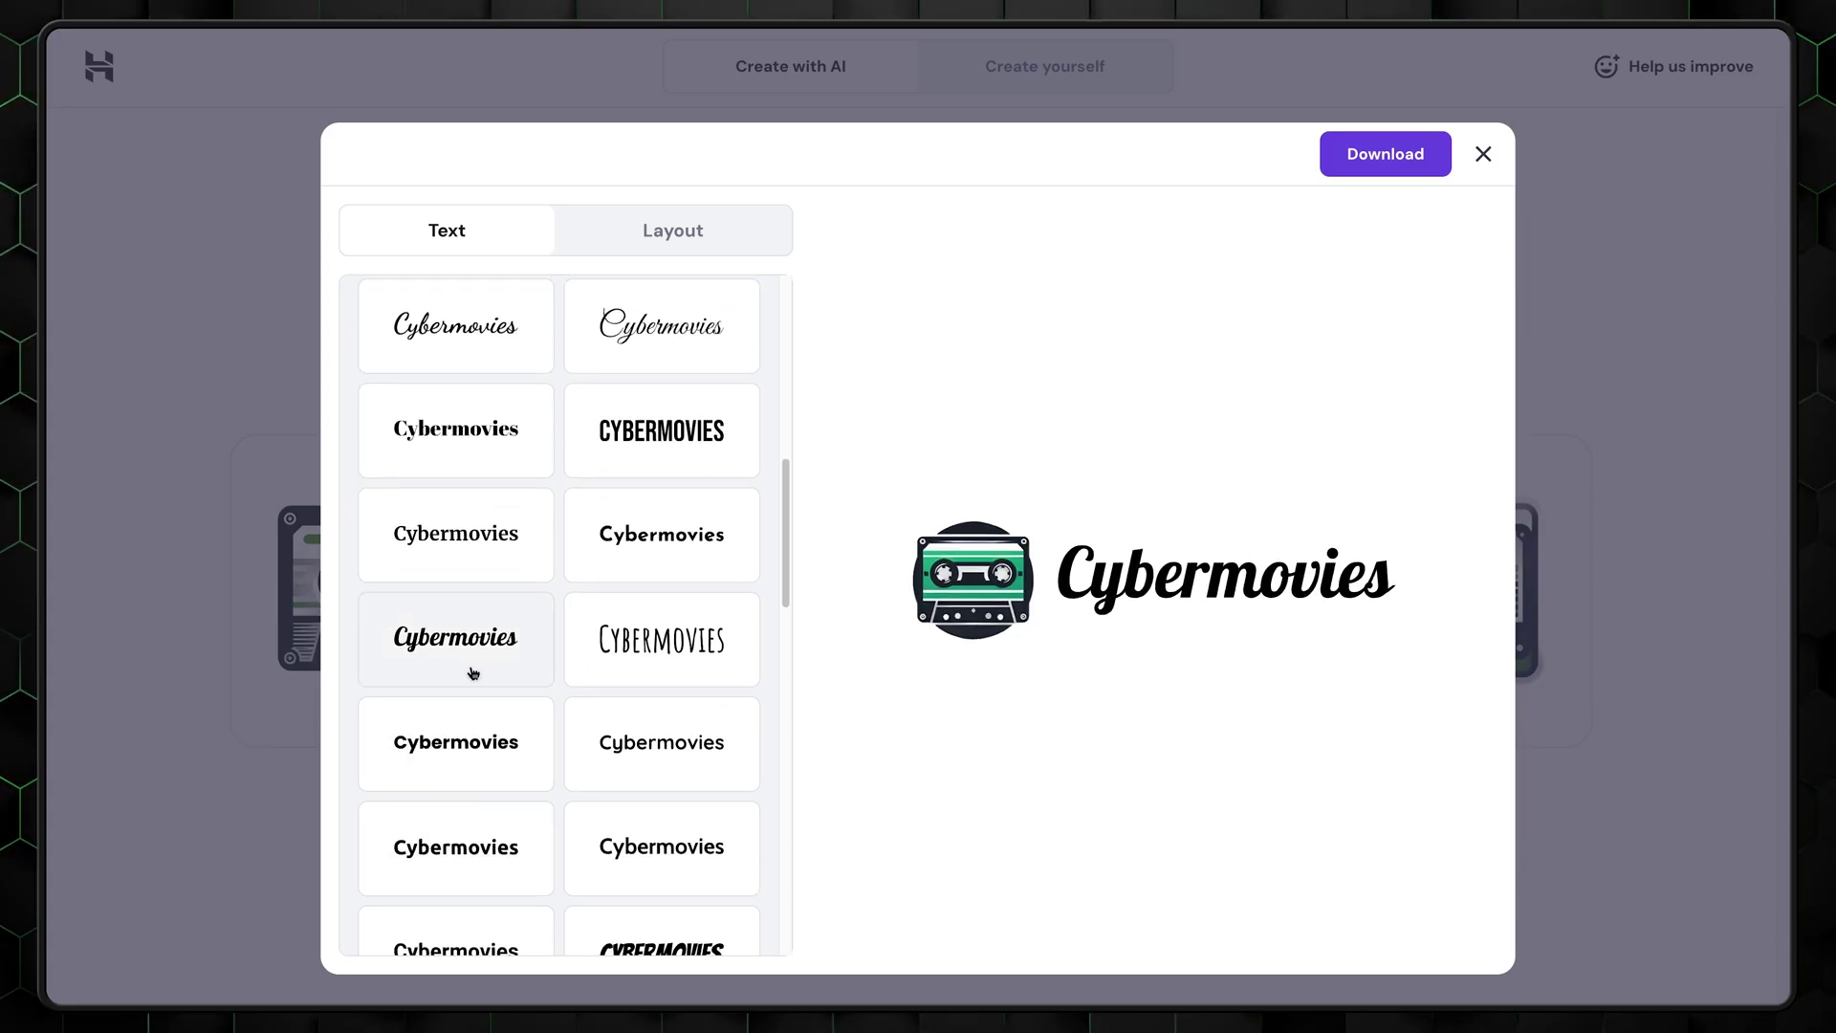
scroll(473, 673, down, 3)
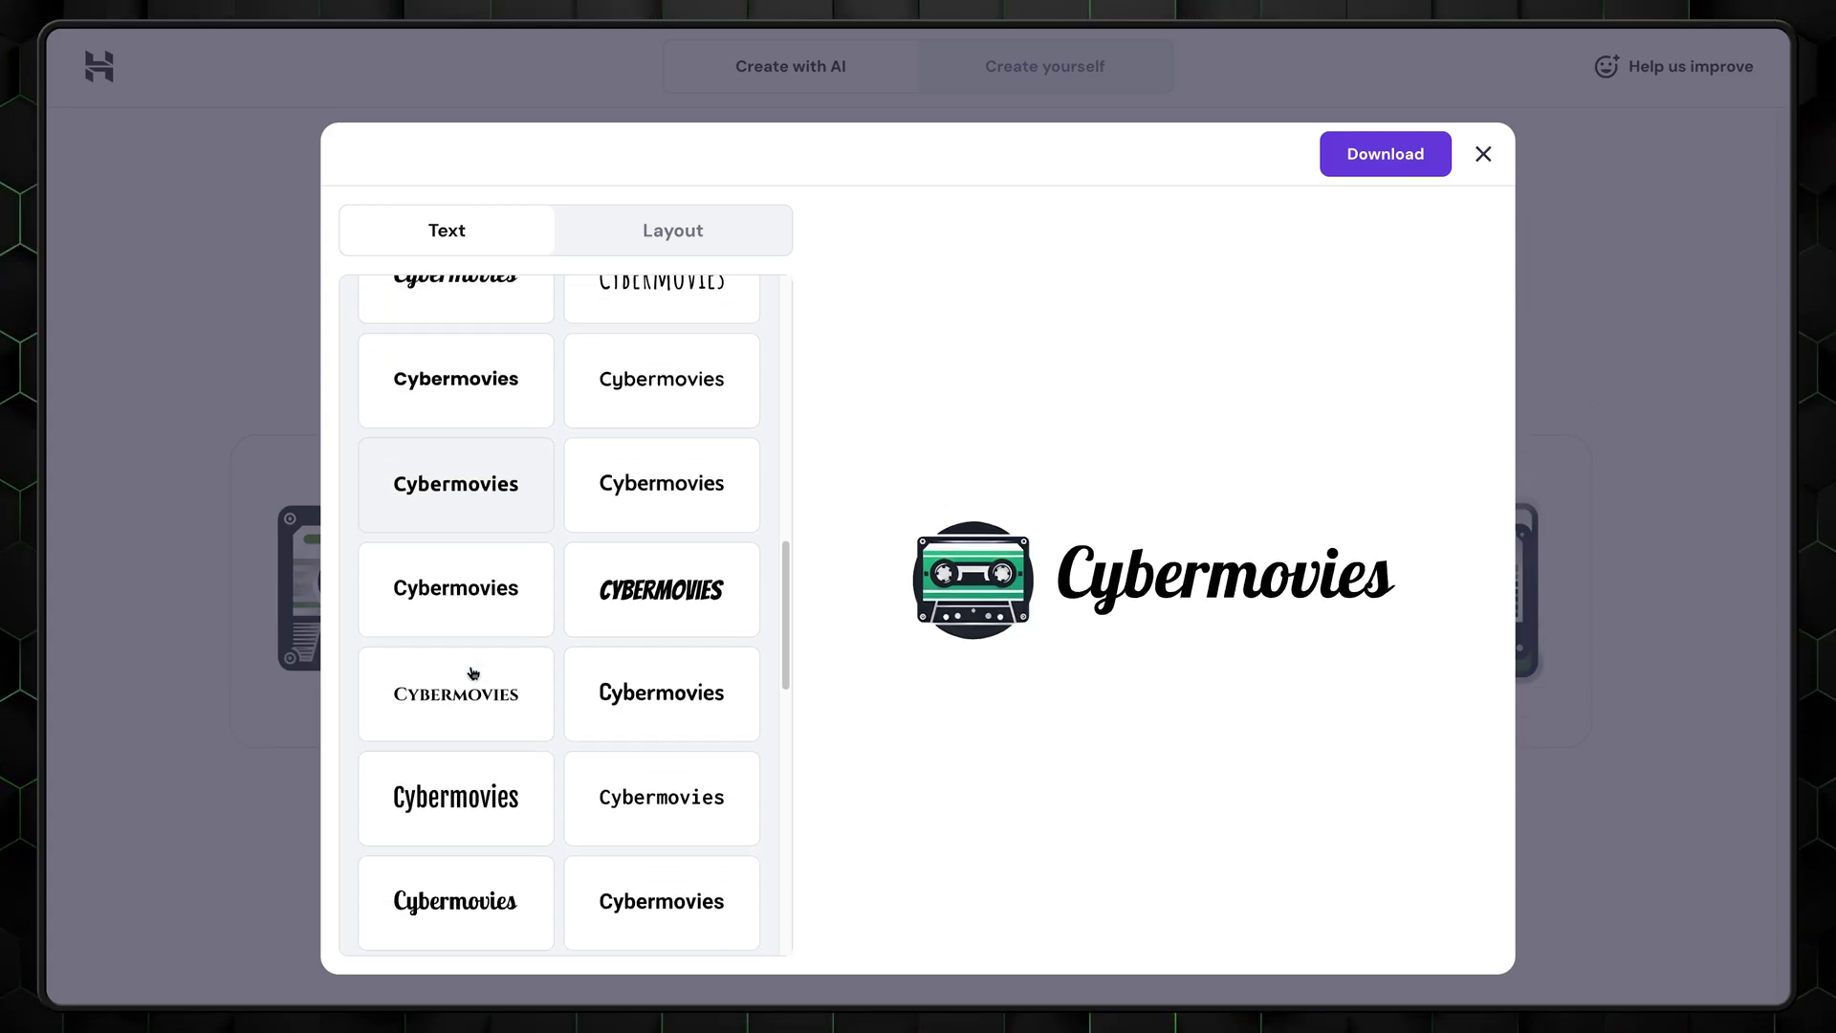
scroll(472, 672, down, 1)
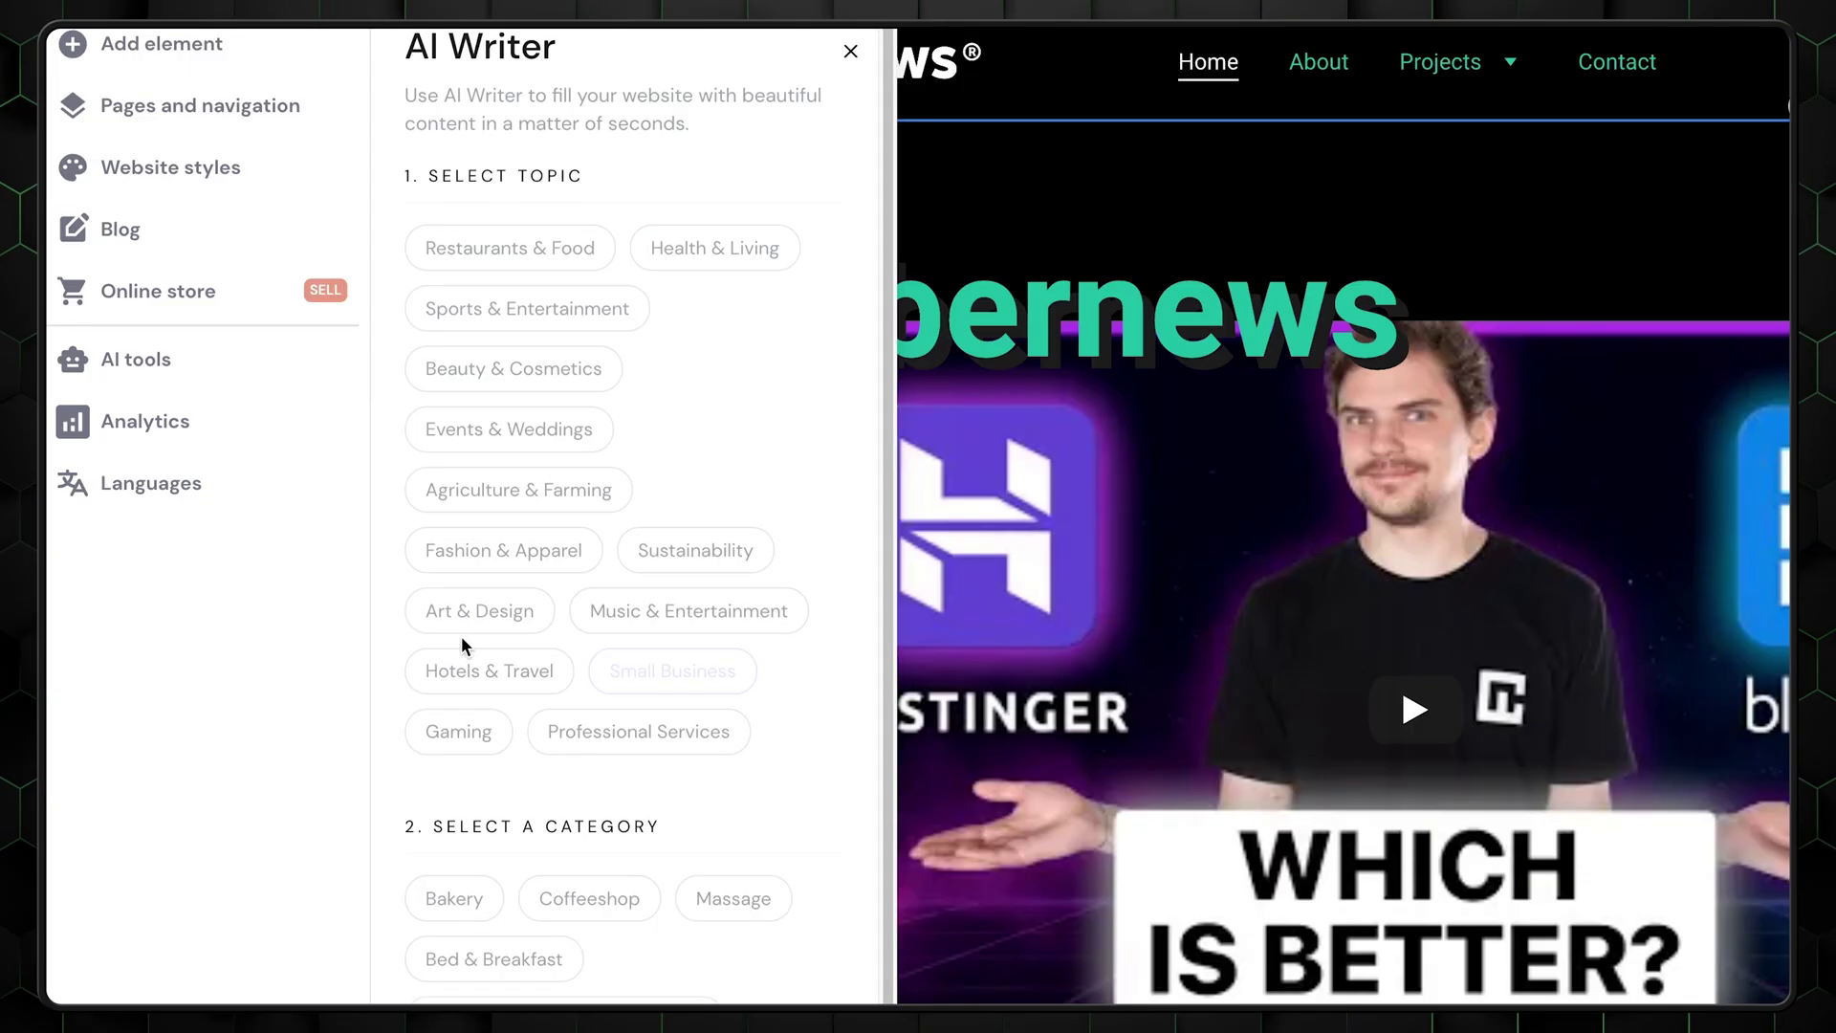
Choose Gaming as the AI Writer content topic for the new blog post
click(459, 731)
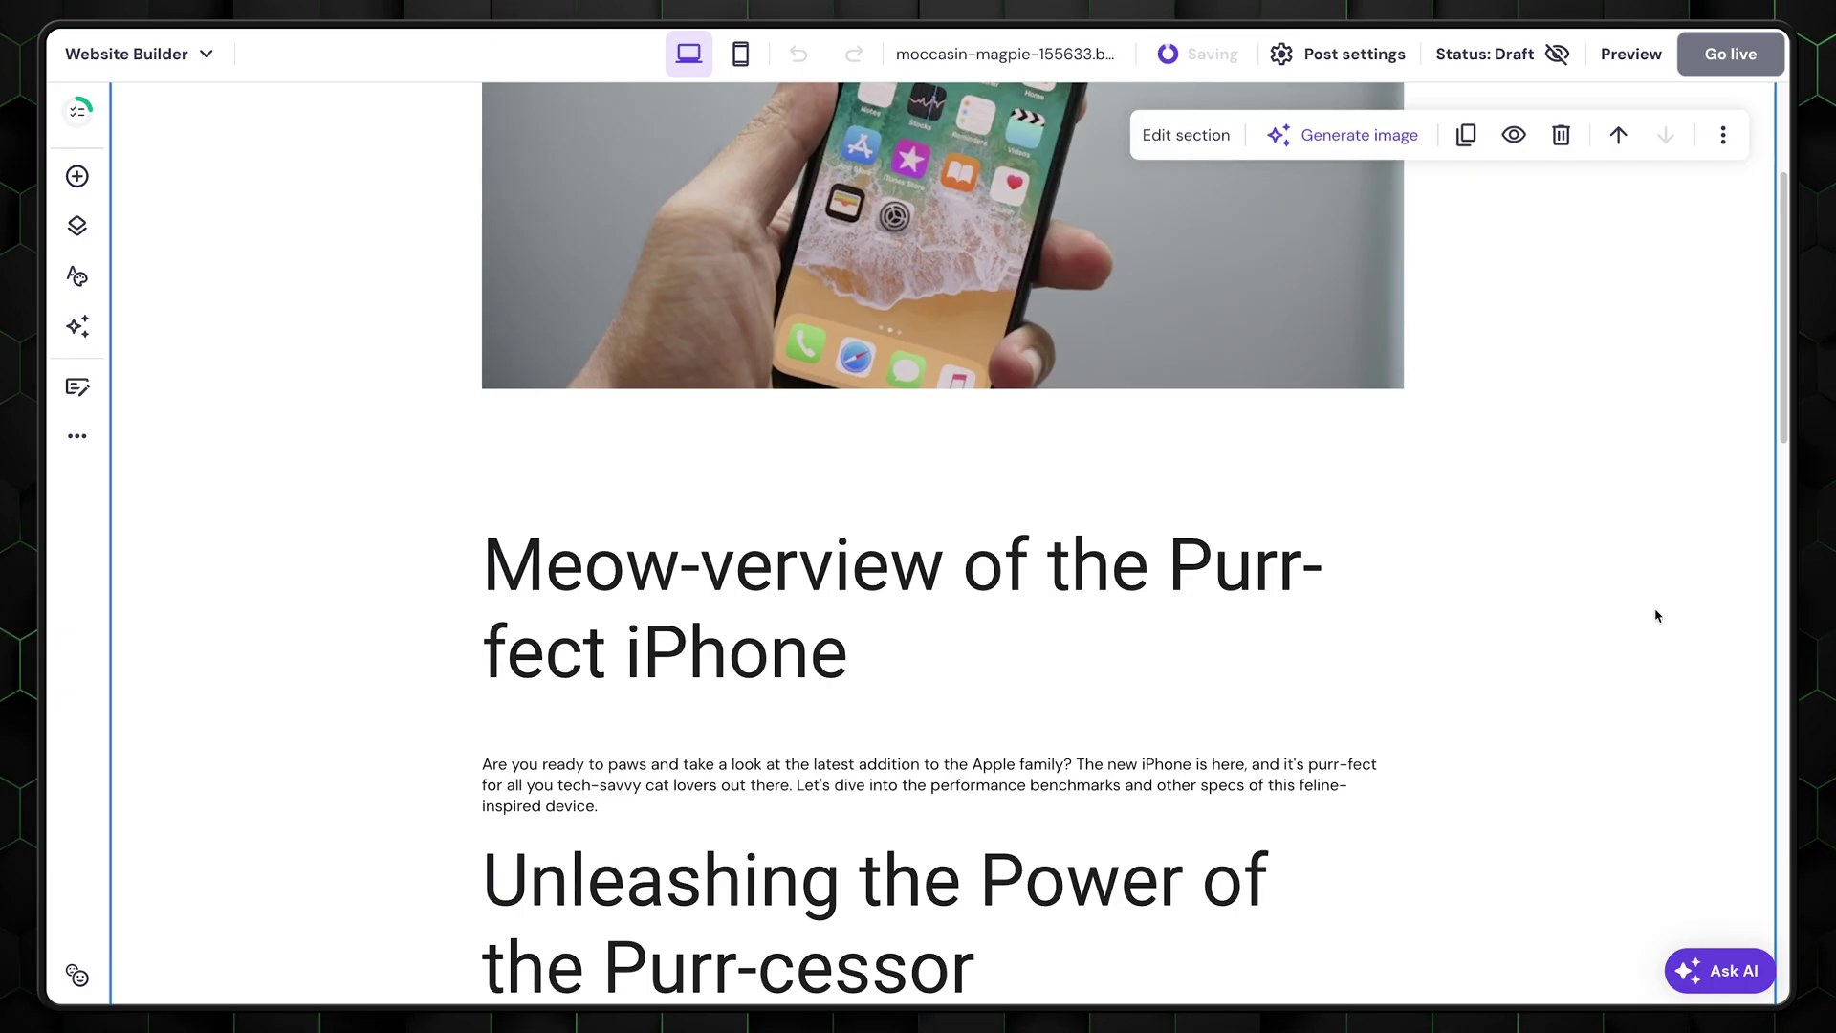
Scroll through the generated 'Meow-verview of the Purr-fect iPhone' post and its punny sections
scroll(1657, 612, down, 3)
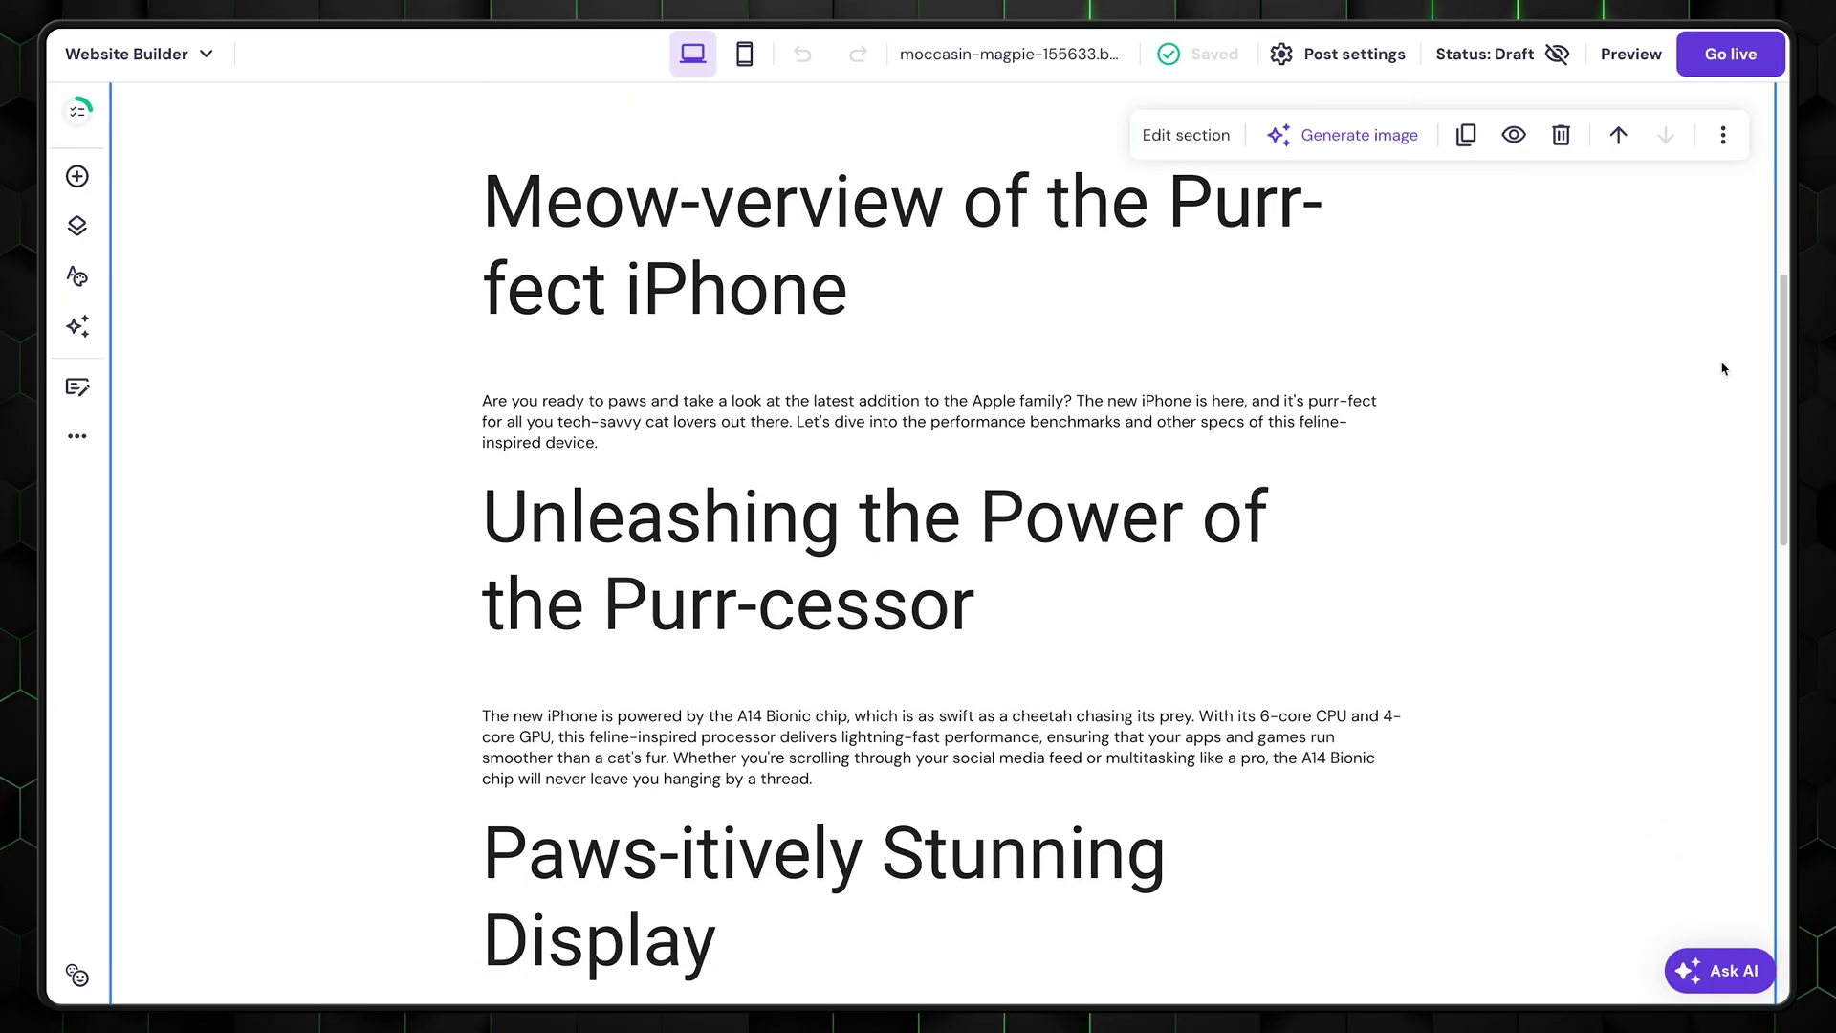
scroll(553, 685, down, 3)
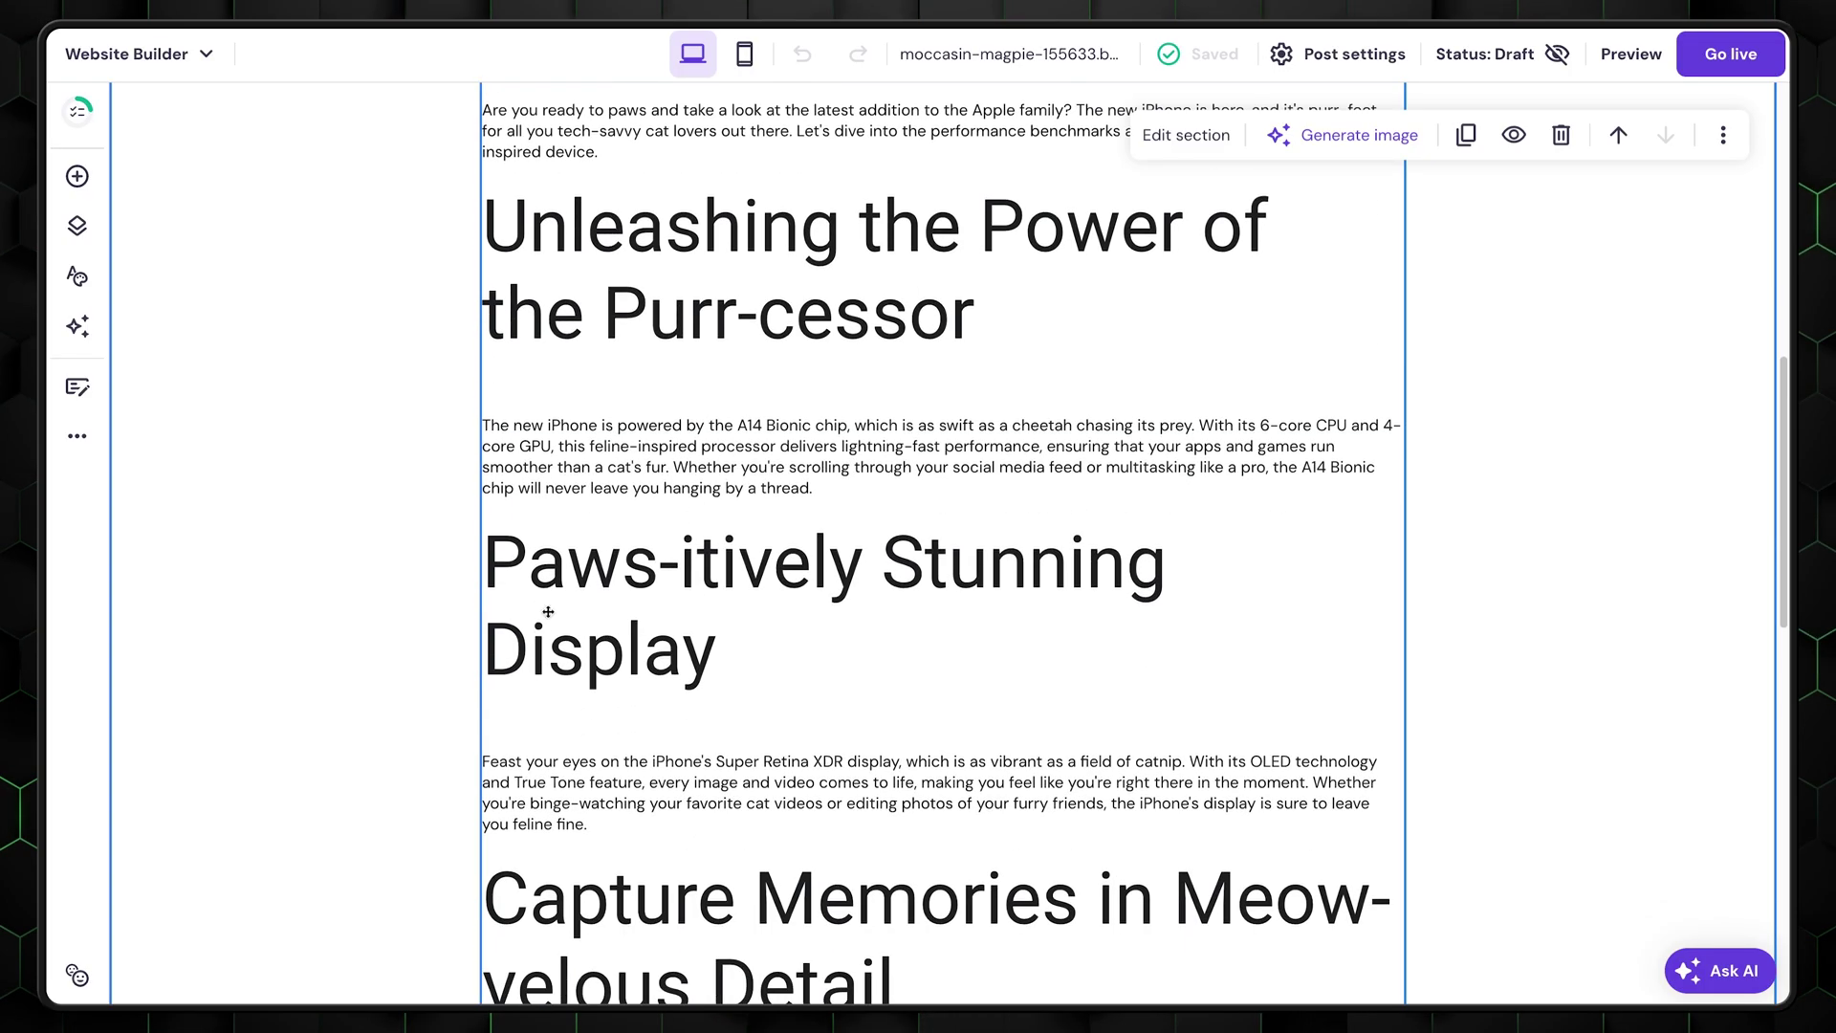
scroll(678, 481, down, 4)
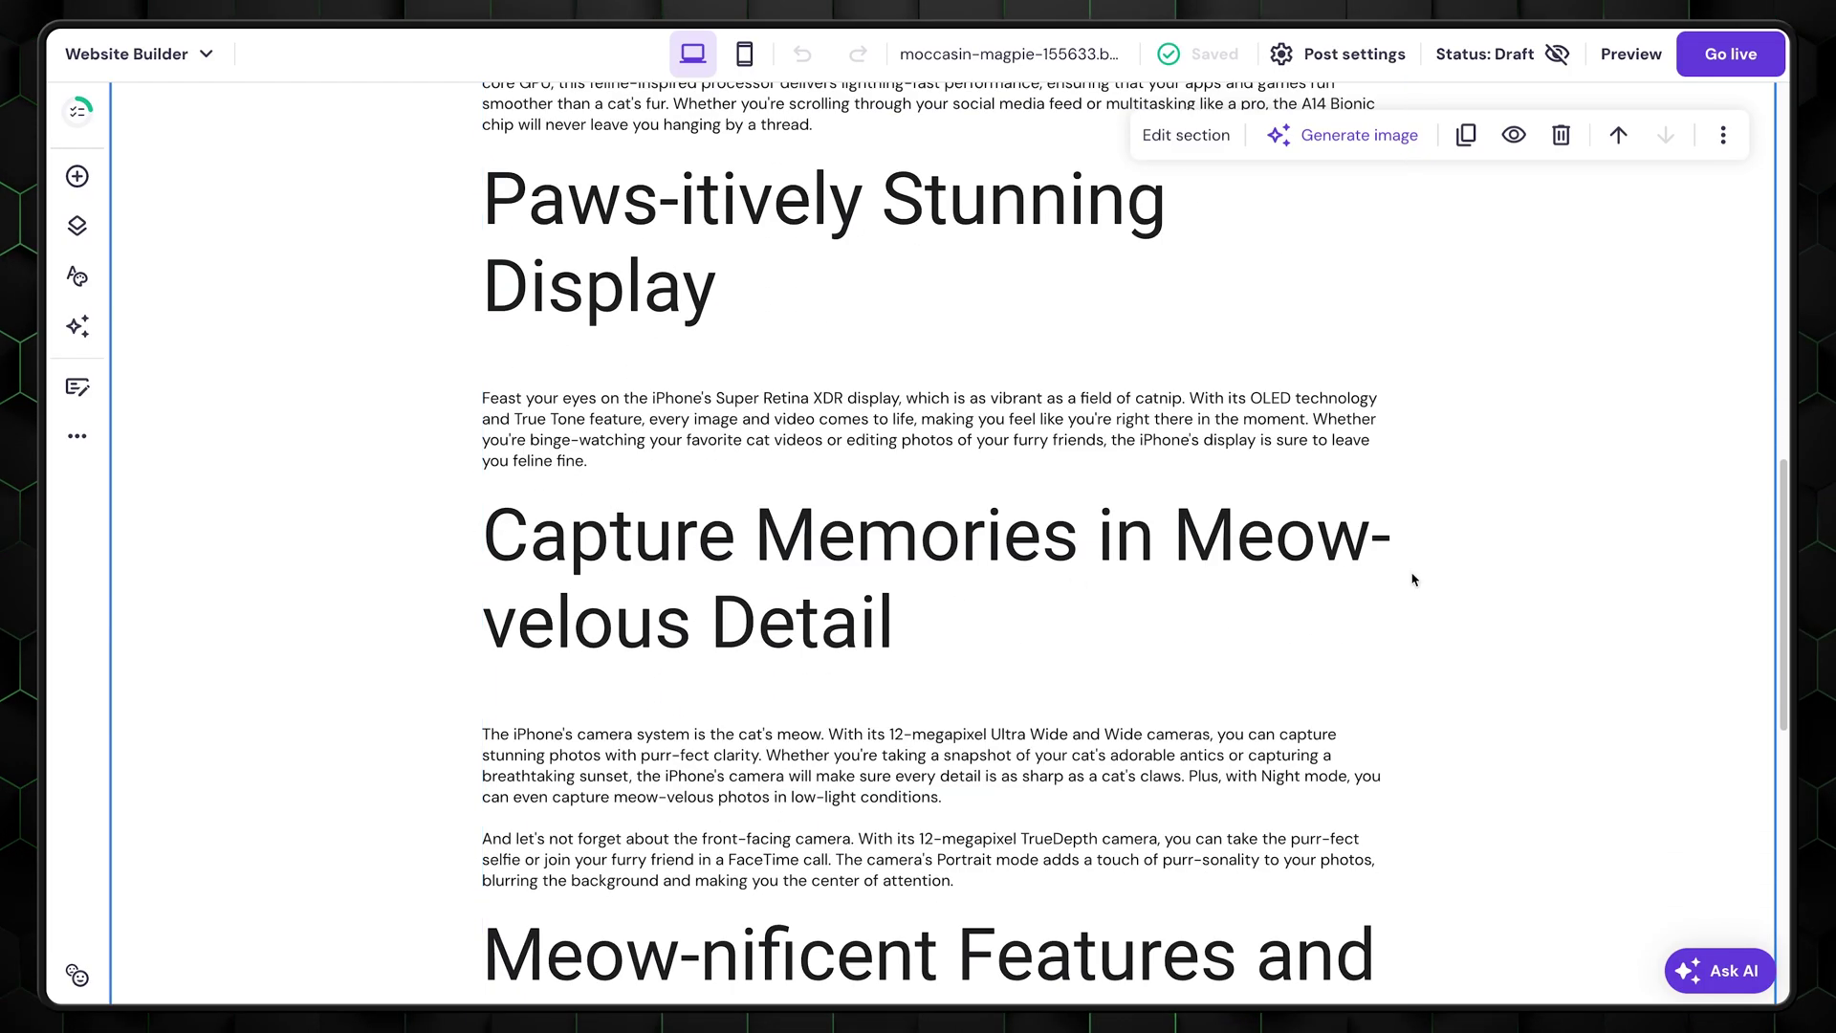
scroll(1386, 574, down, 4)
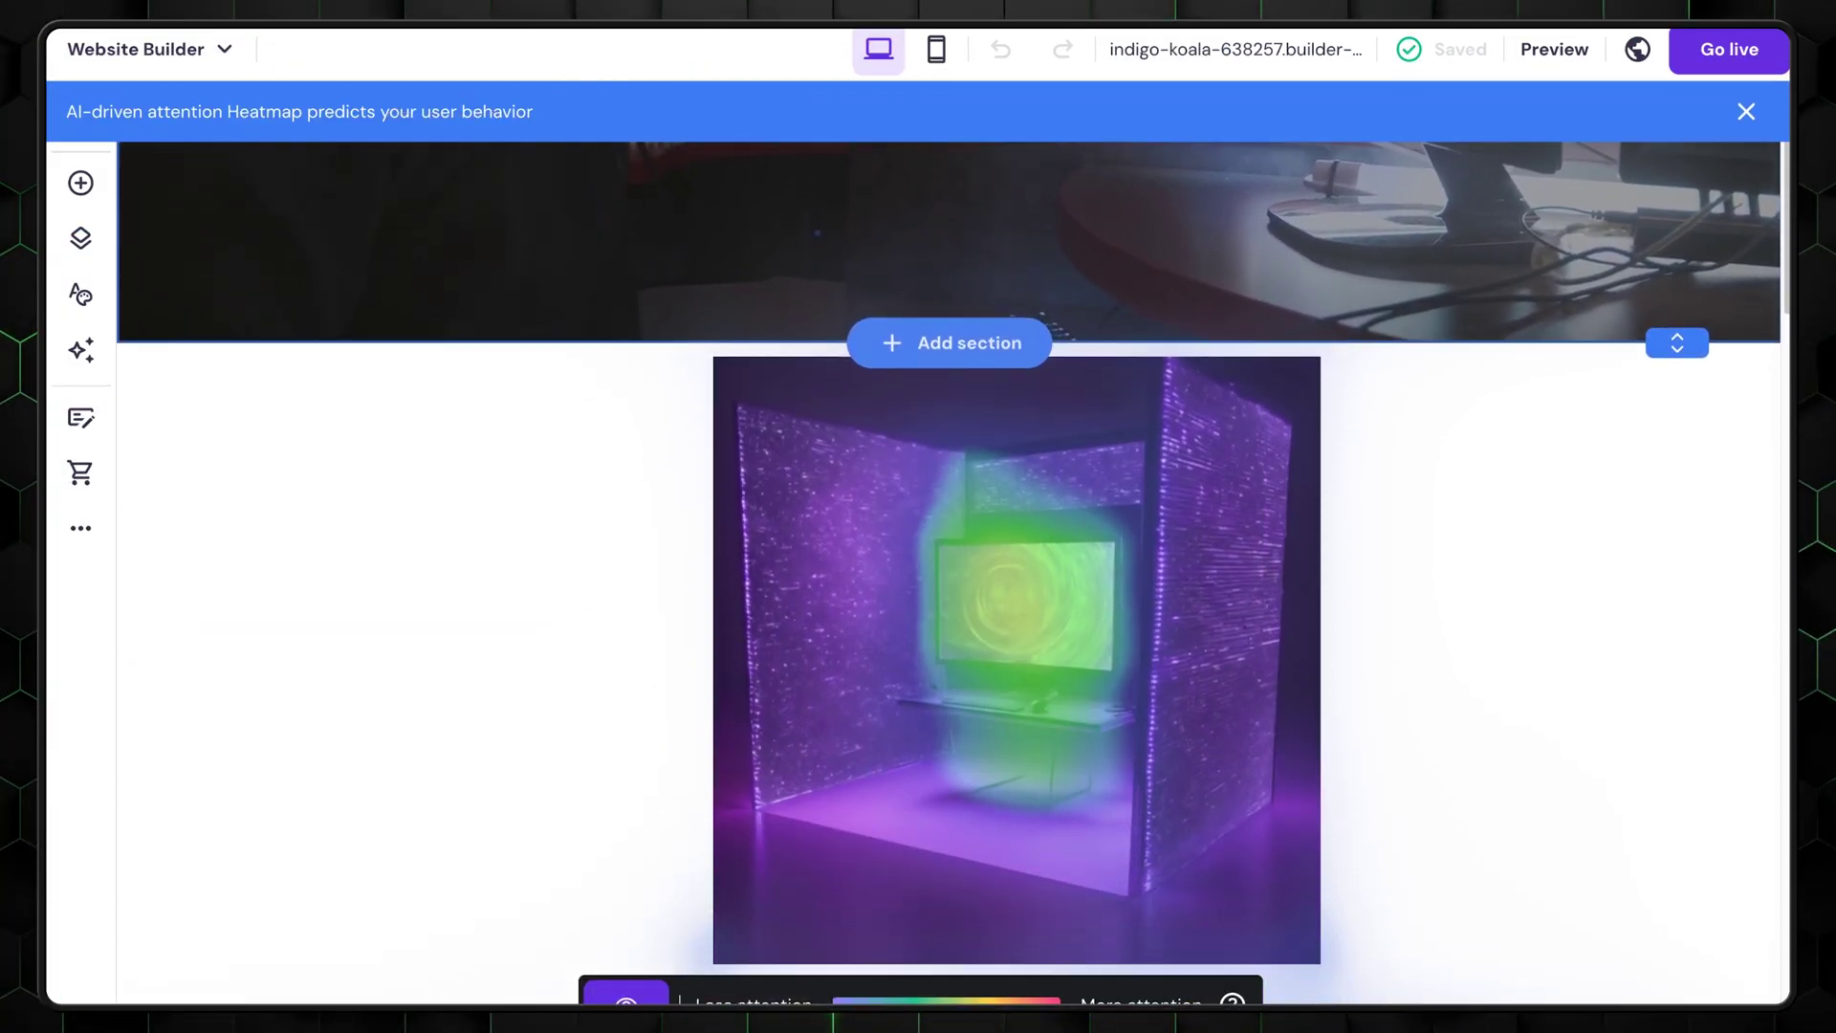
Scroll the store page to review heatmap hotspots on accessory cards and products down to the Wool Sweater
scroll(947, 574, down, 6)
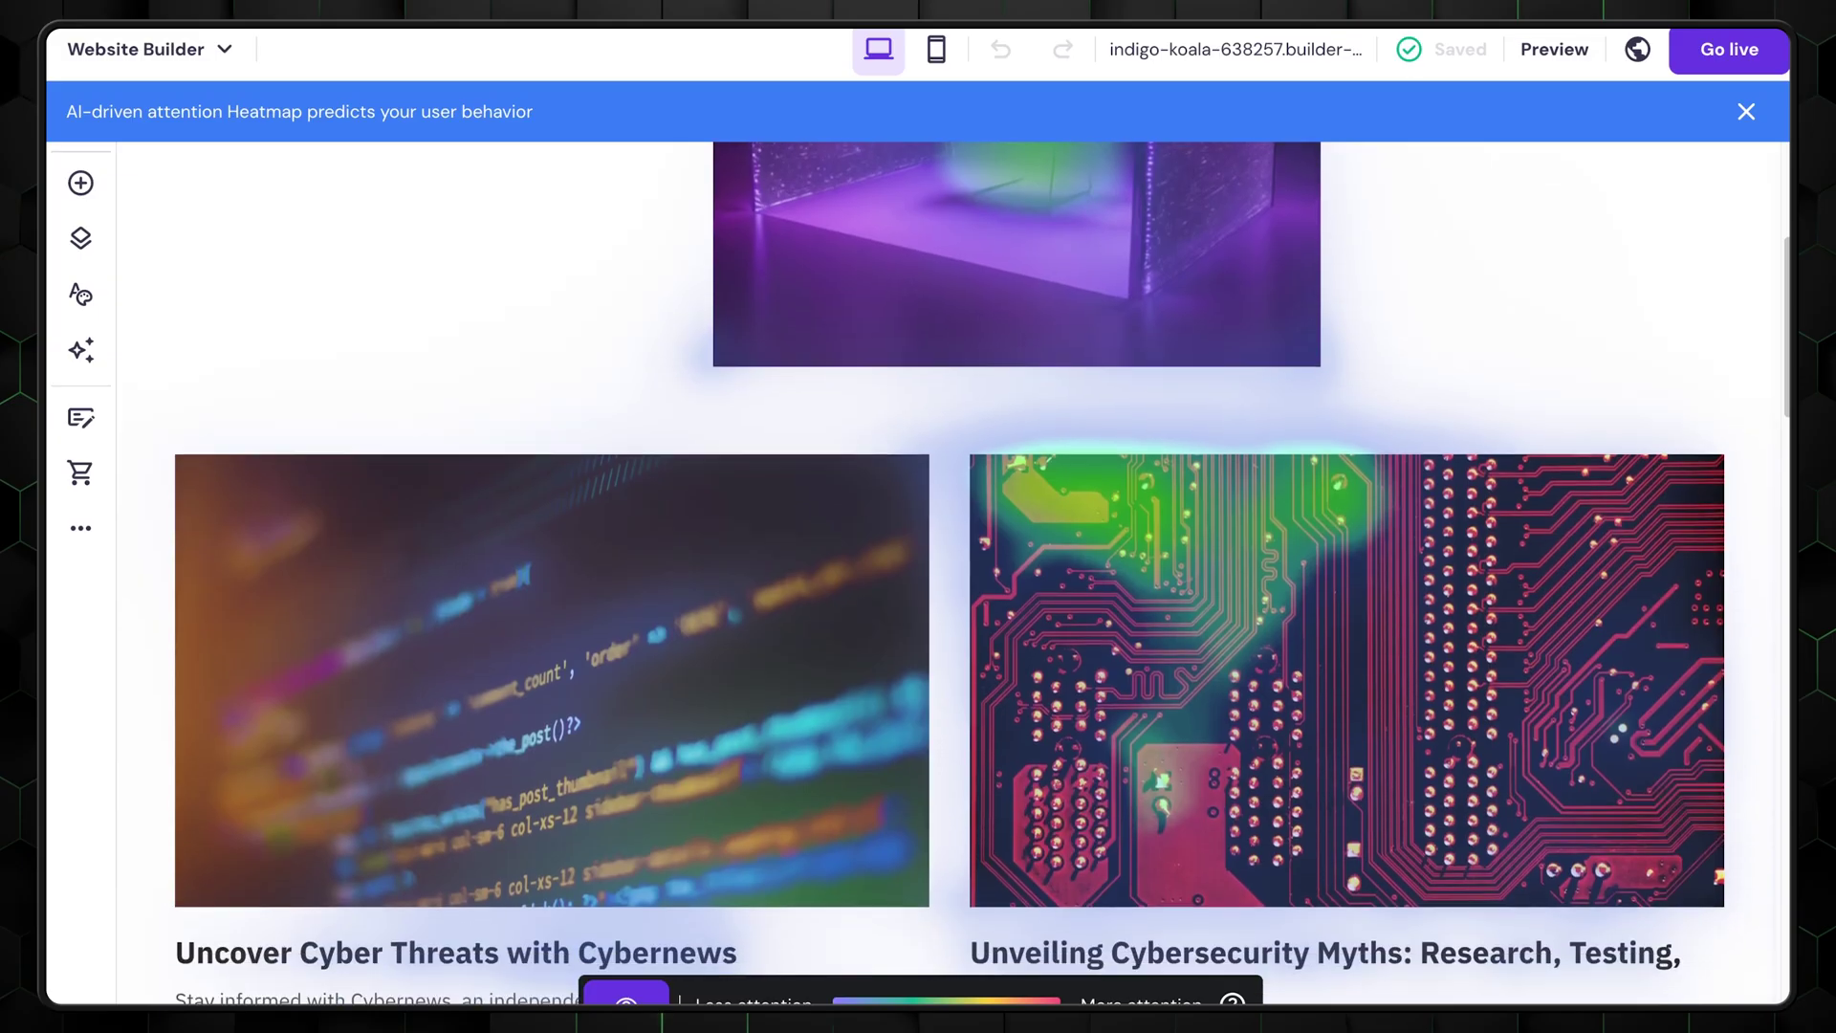
scroll(947, 574, down, 6)
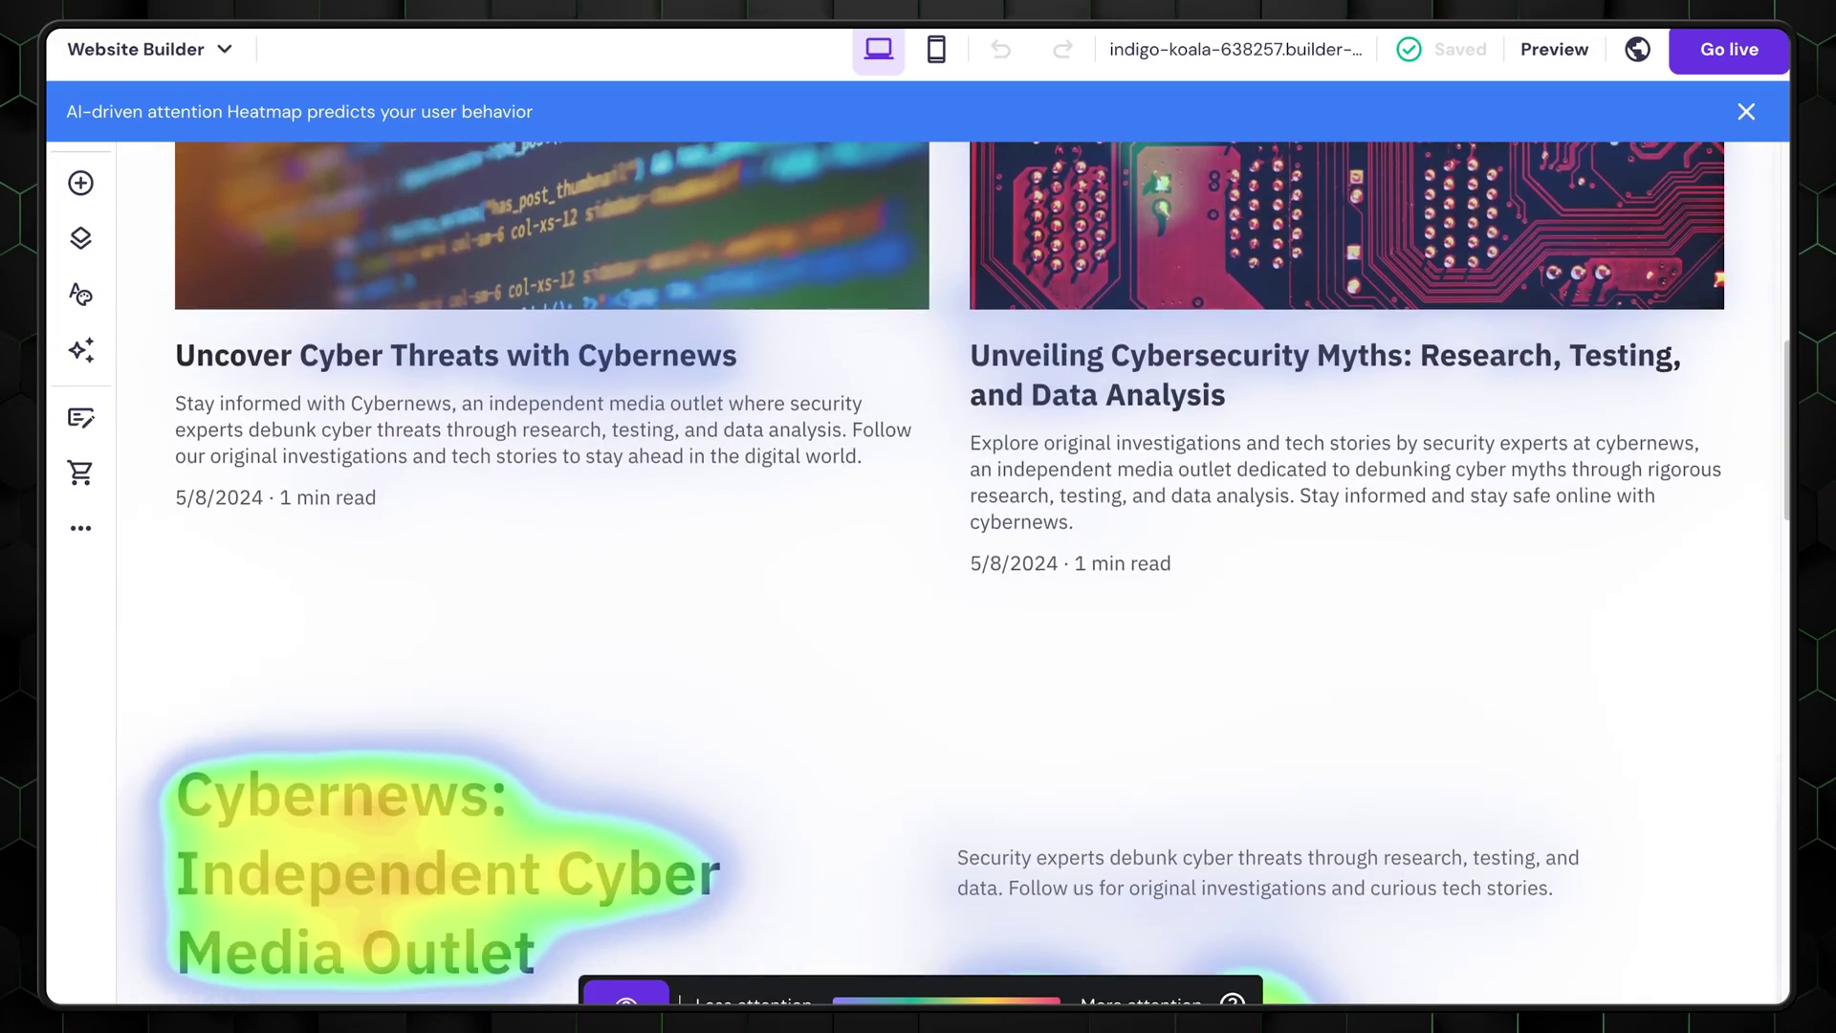
scroll(946, 574, down, 6)
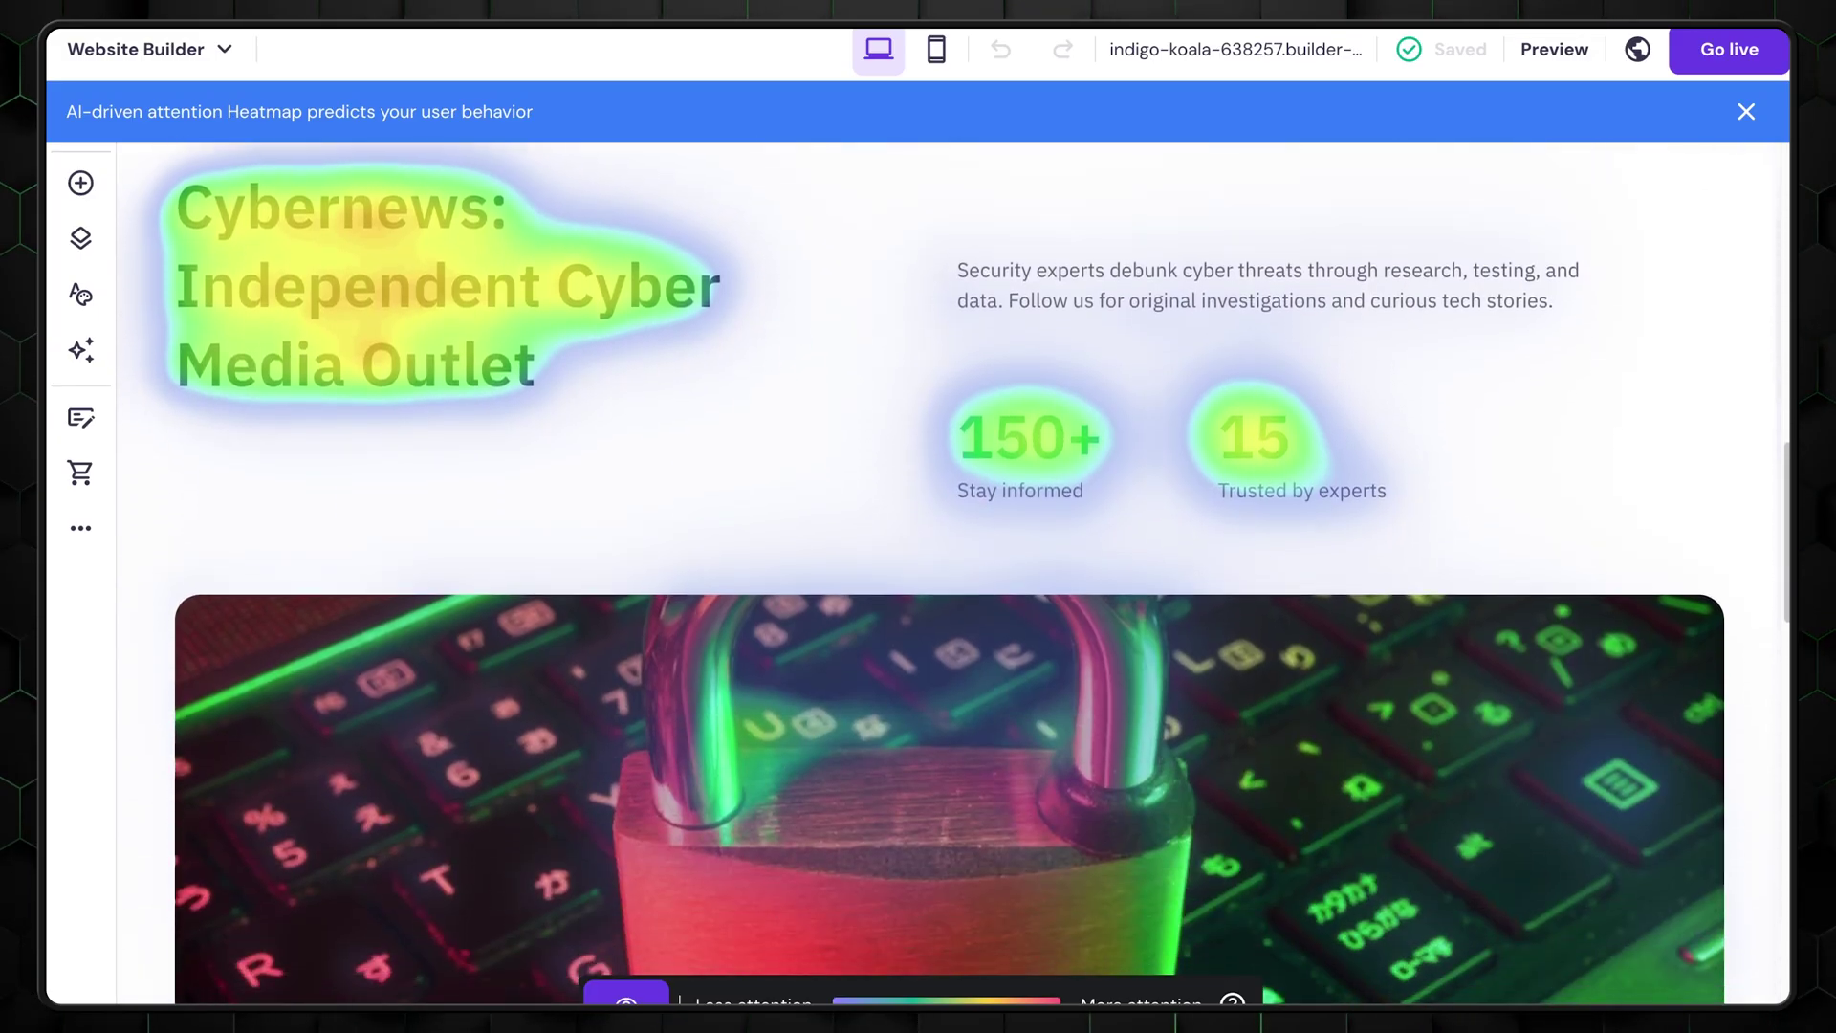
scroll(946, 574, down, 6)
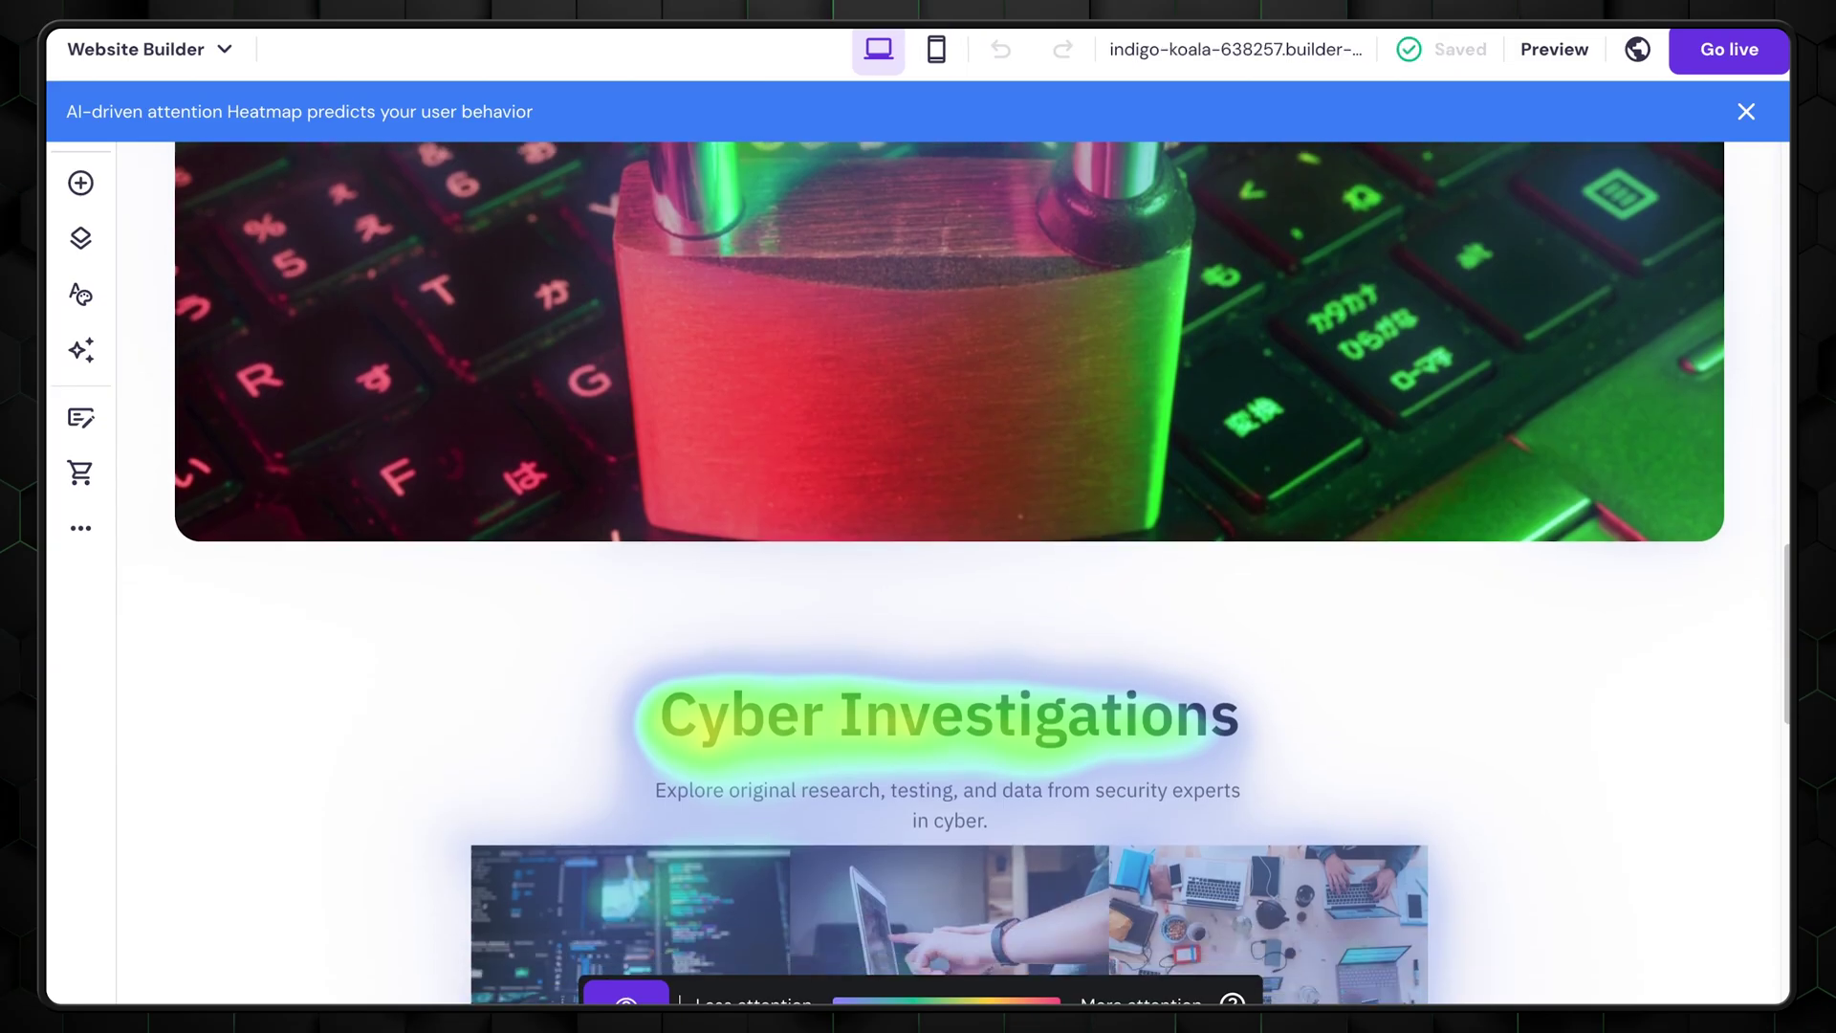
scroll(946, 573, down, 3)
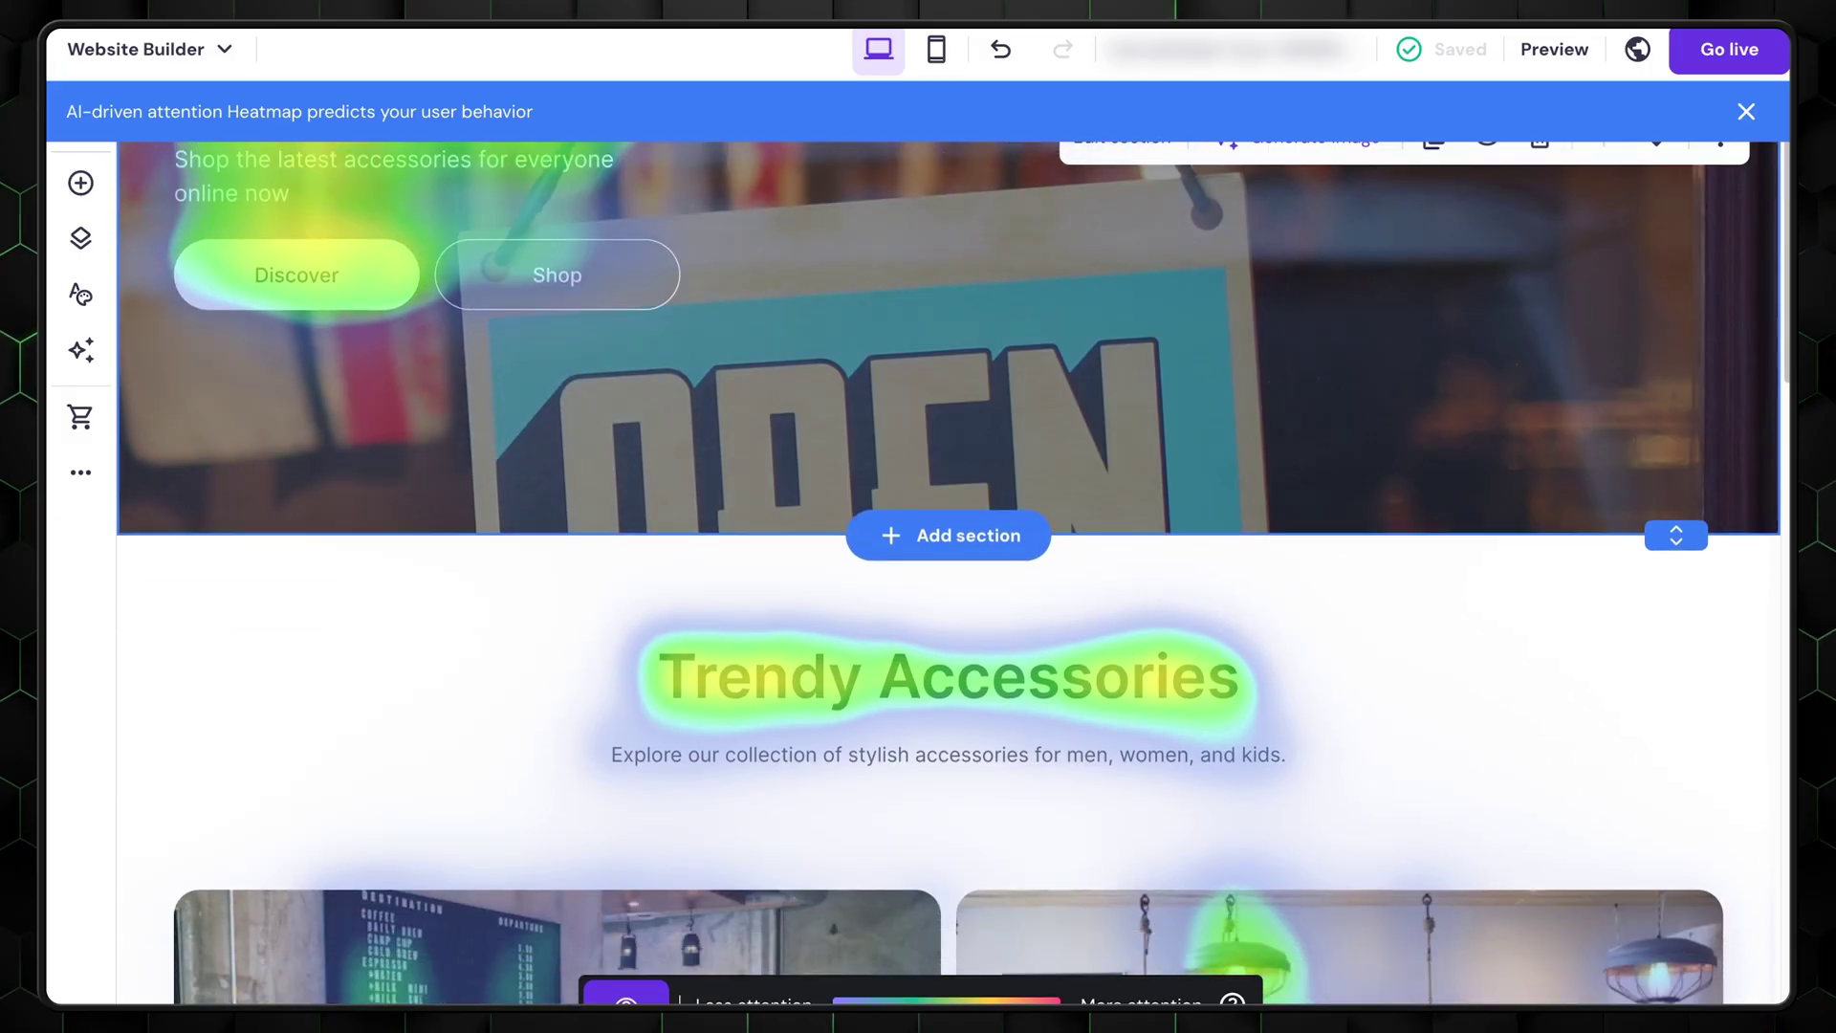
scroll(918, 573, down, 6)
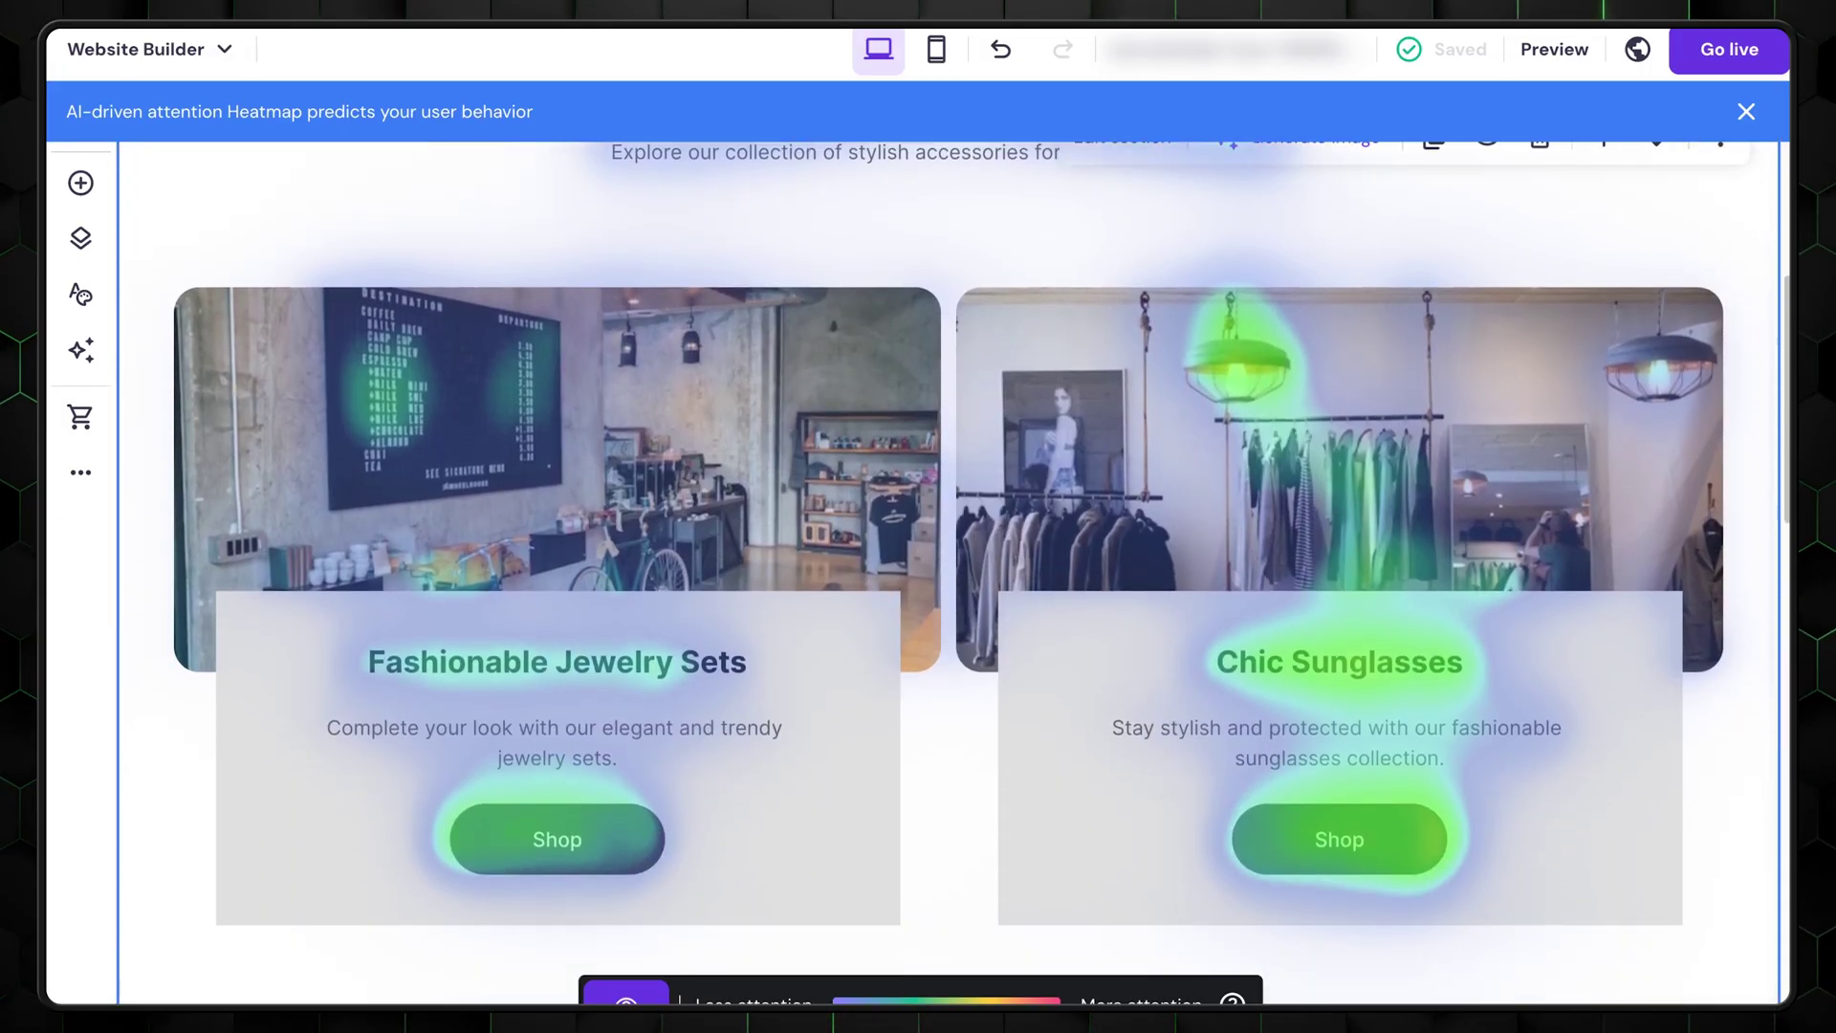
scroll(918, 573, down, 6)
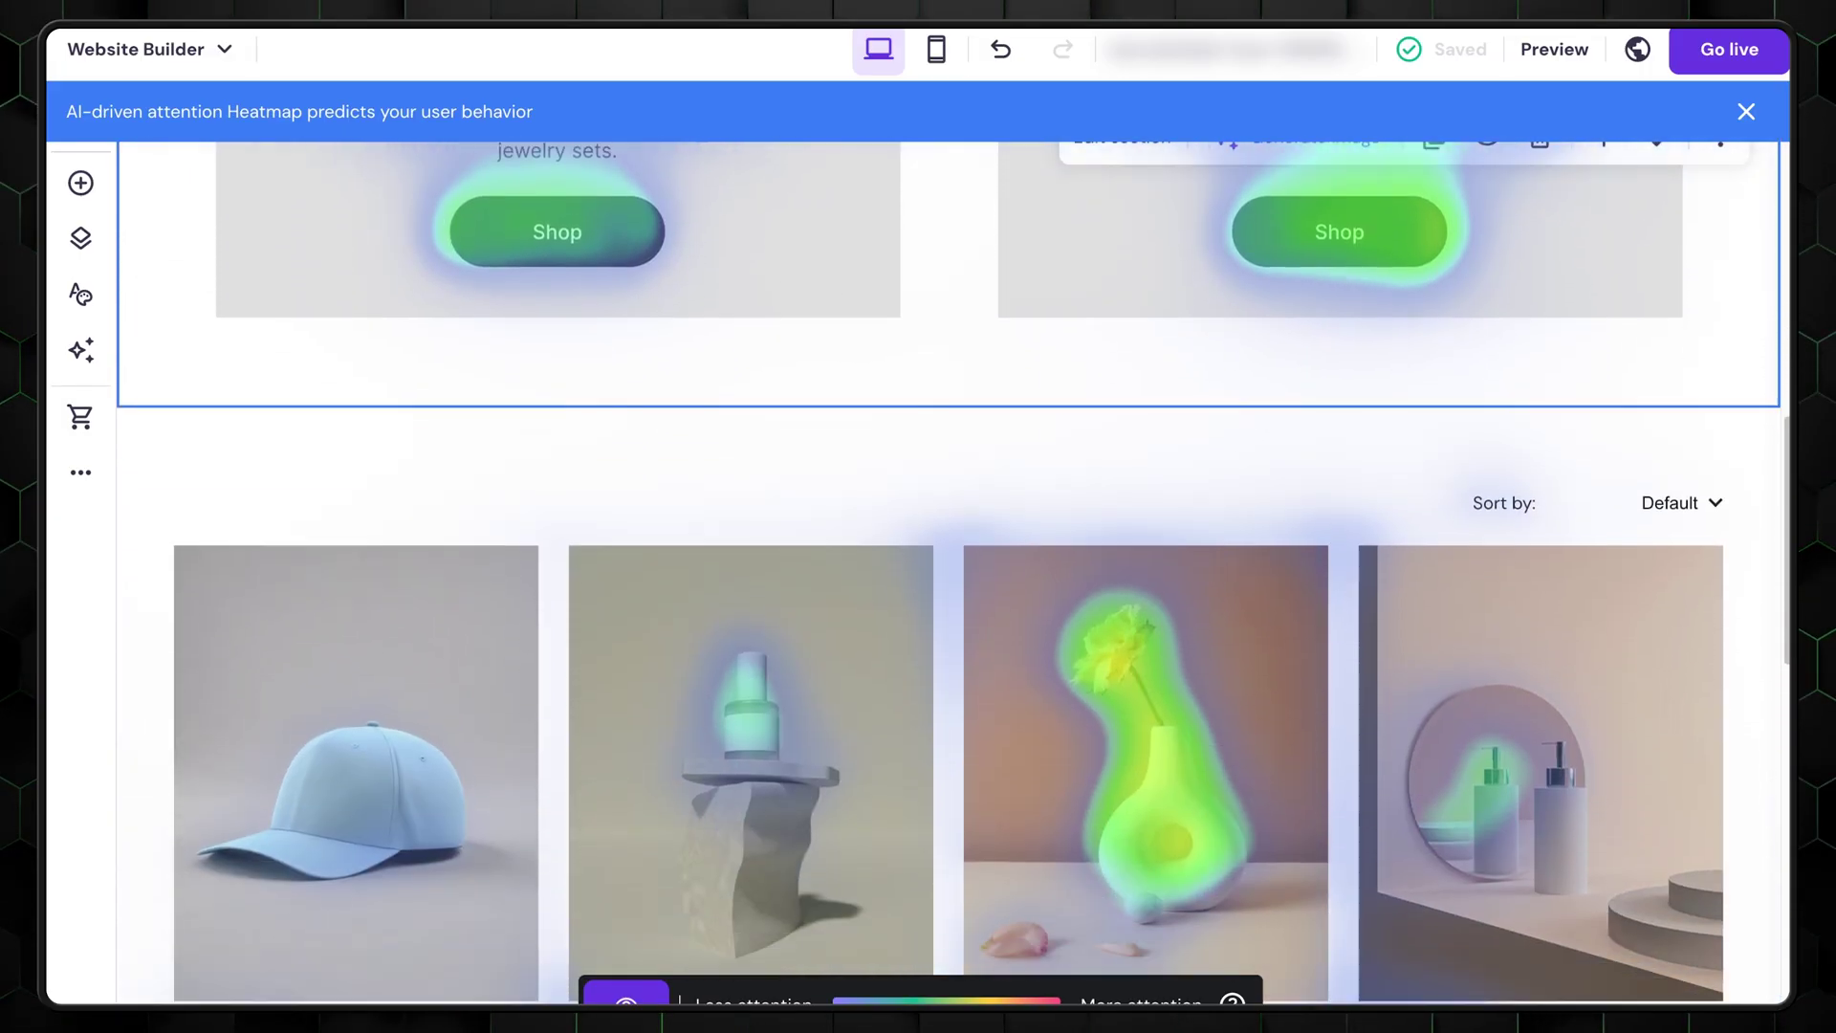
scroll(918, 574, down, 6)
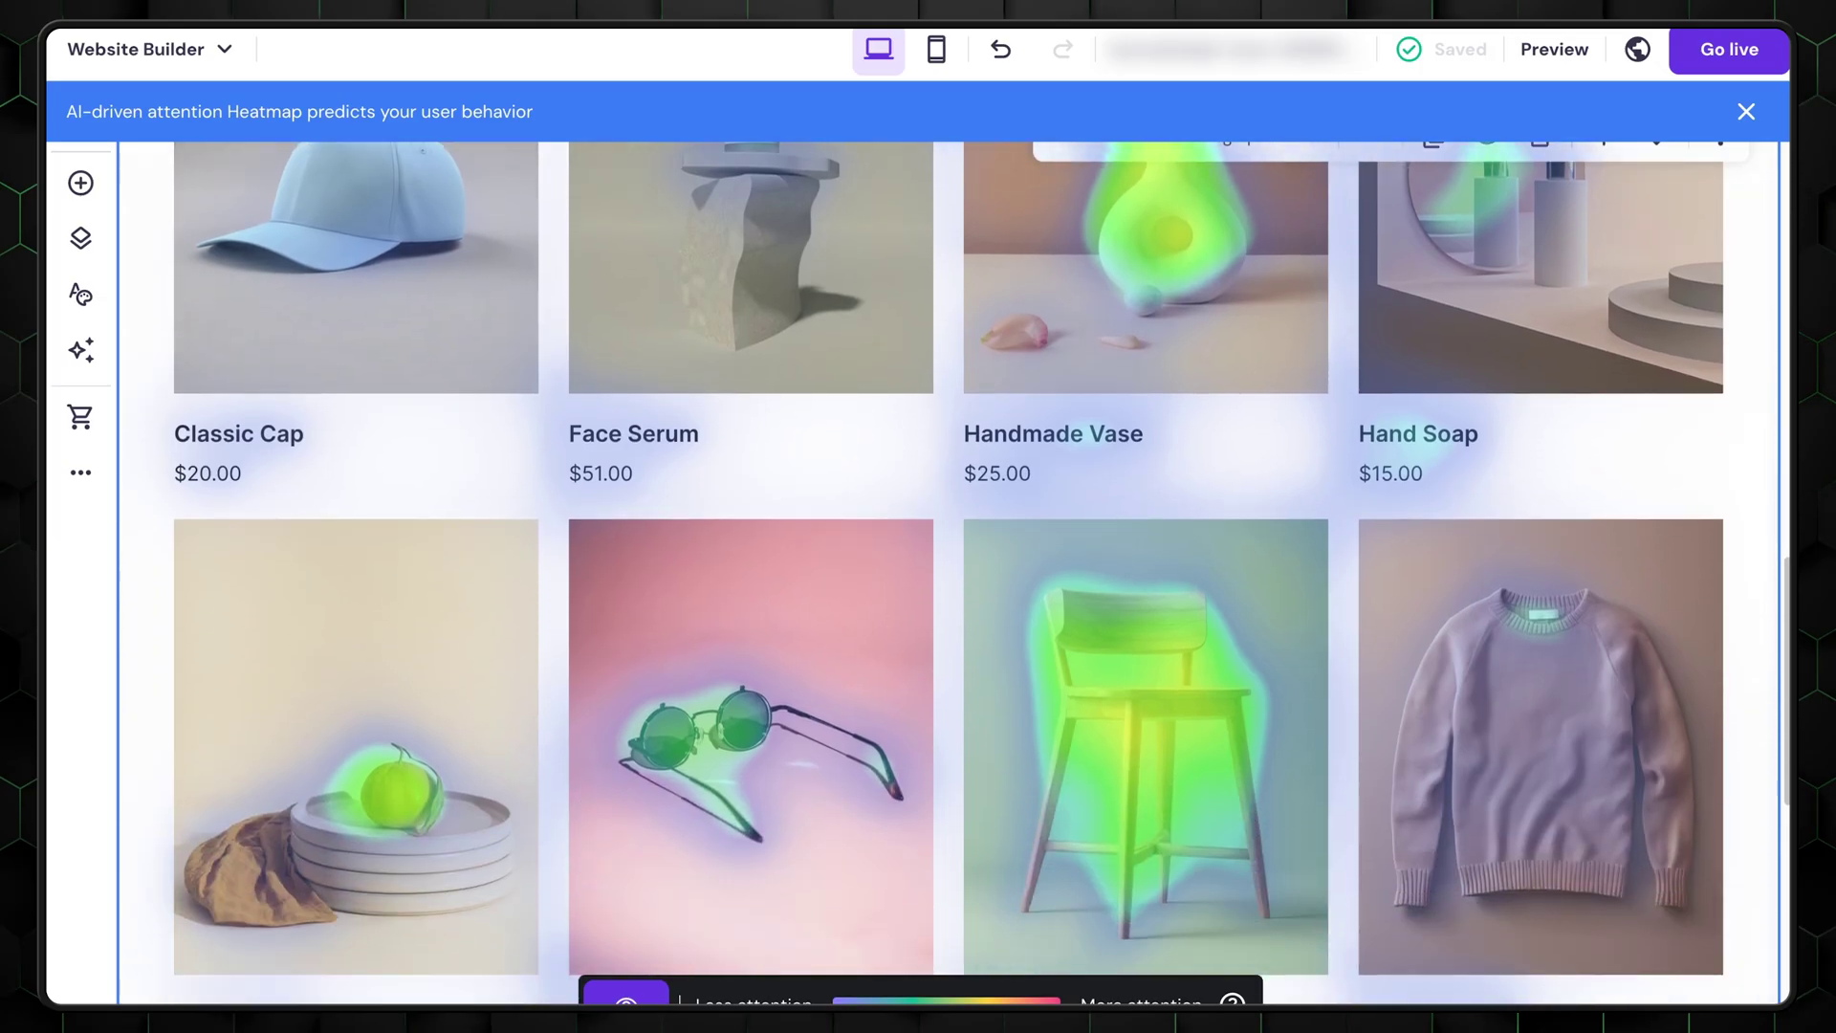
scroll(917, 574, down, 6)
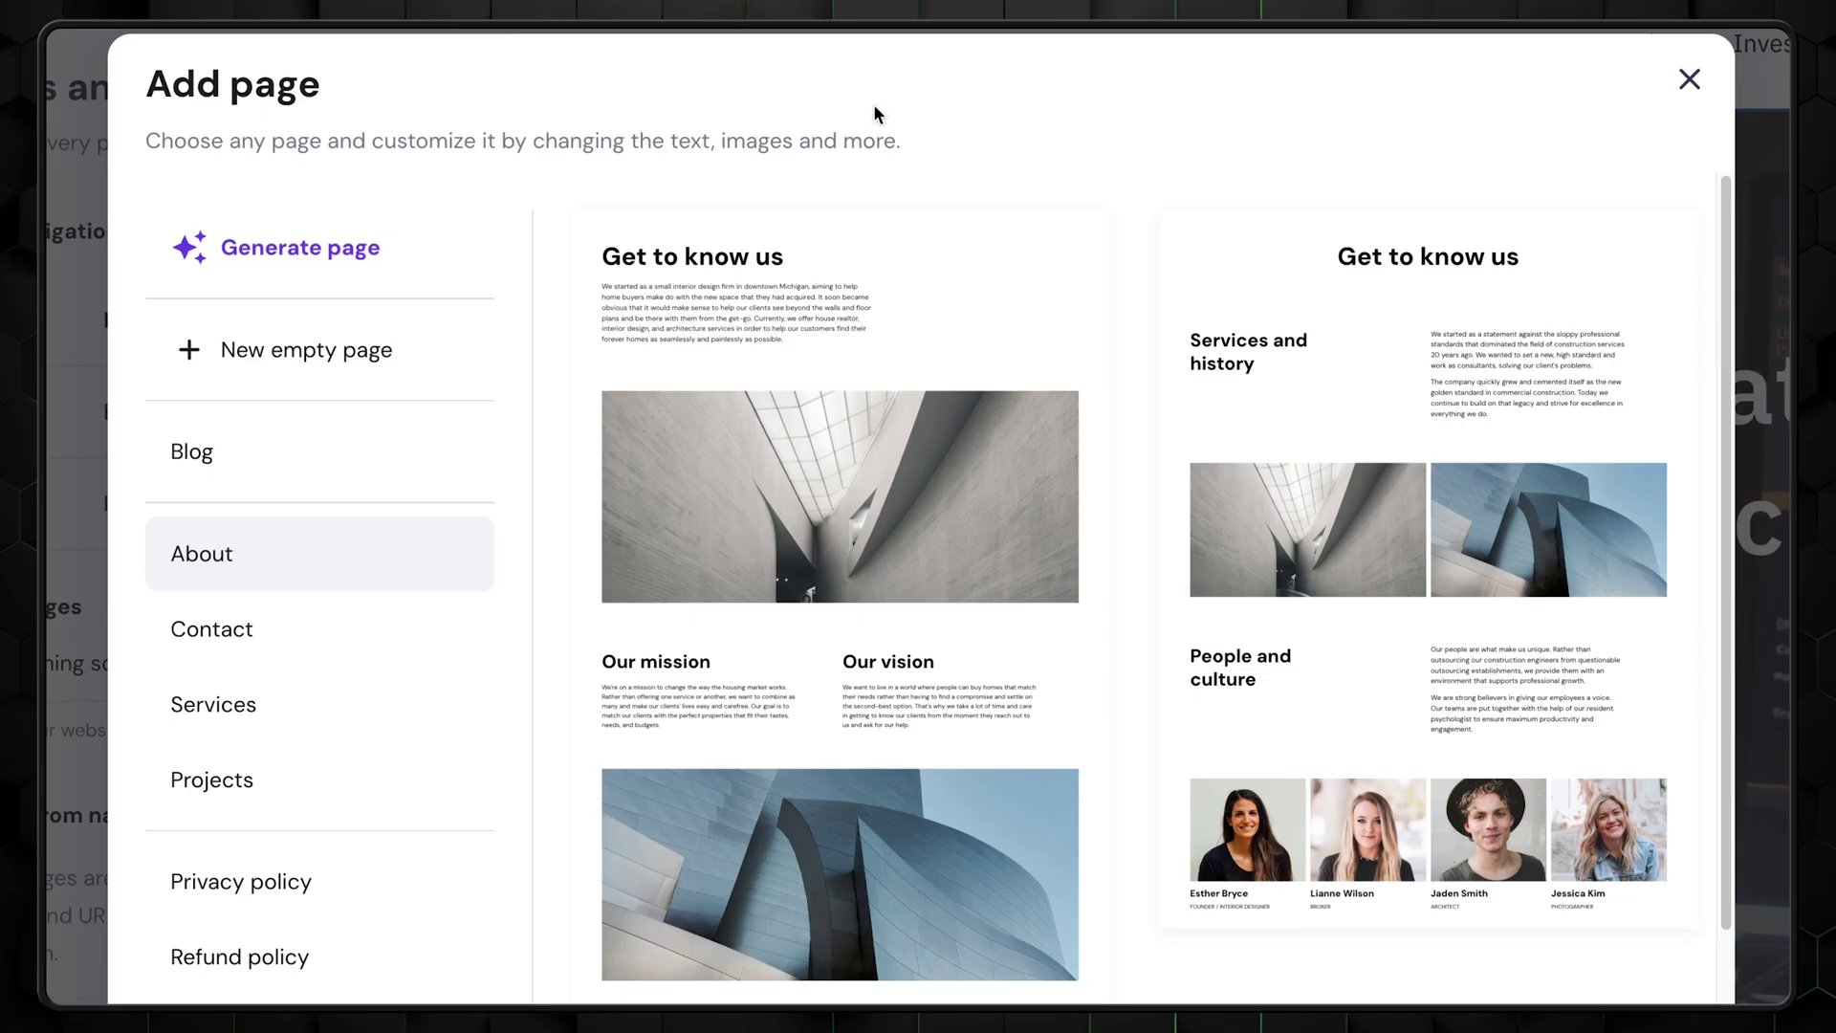
Have AI generate a Cybernews team page, then review its profiles, photo grid and contact form
click(274, 250)
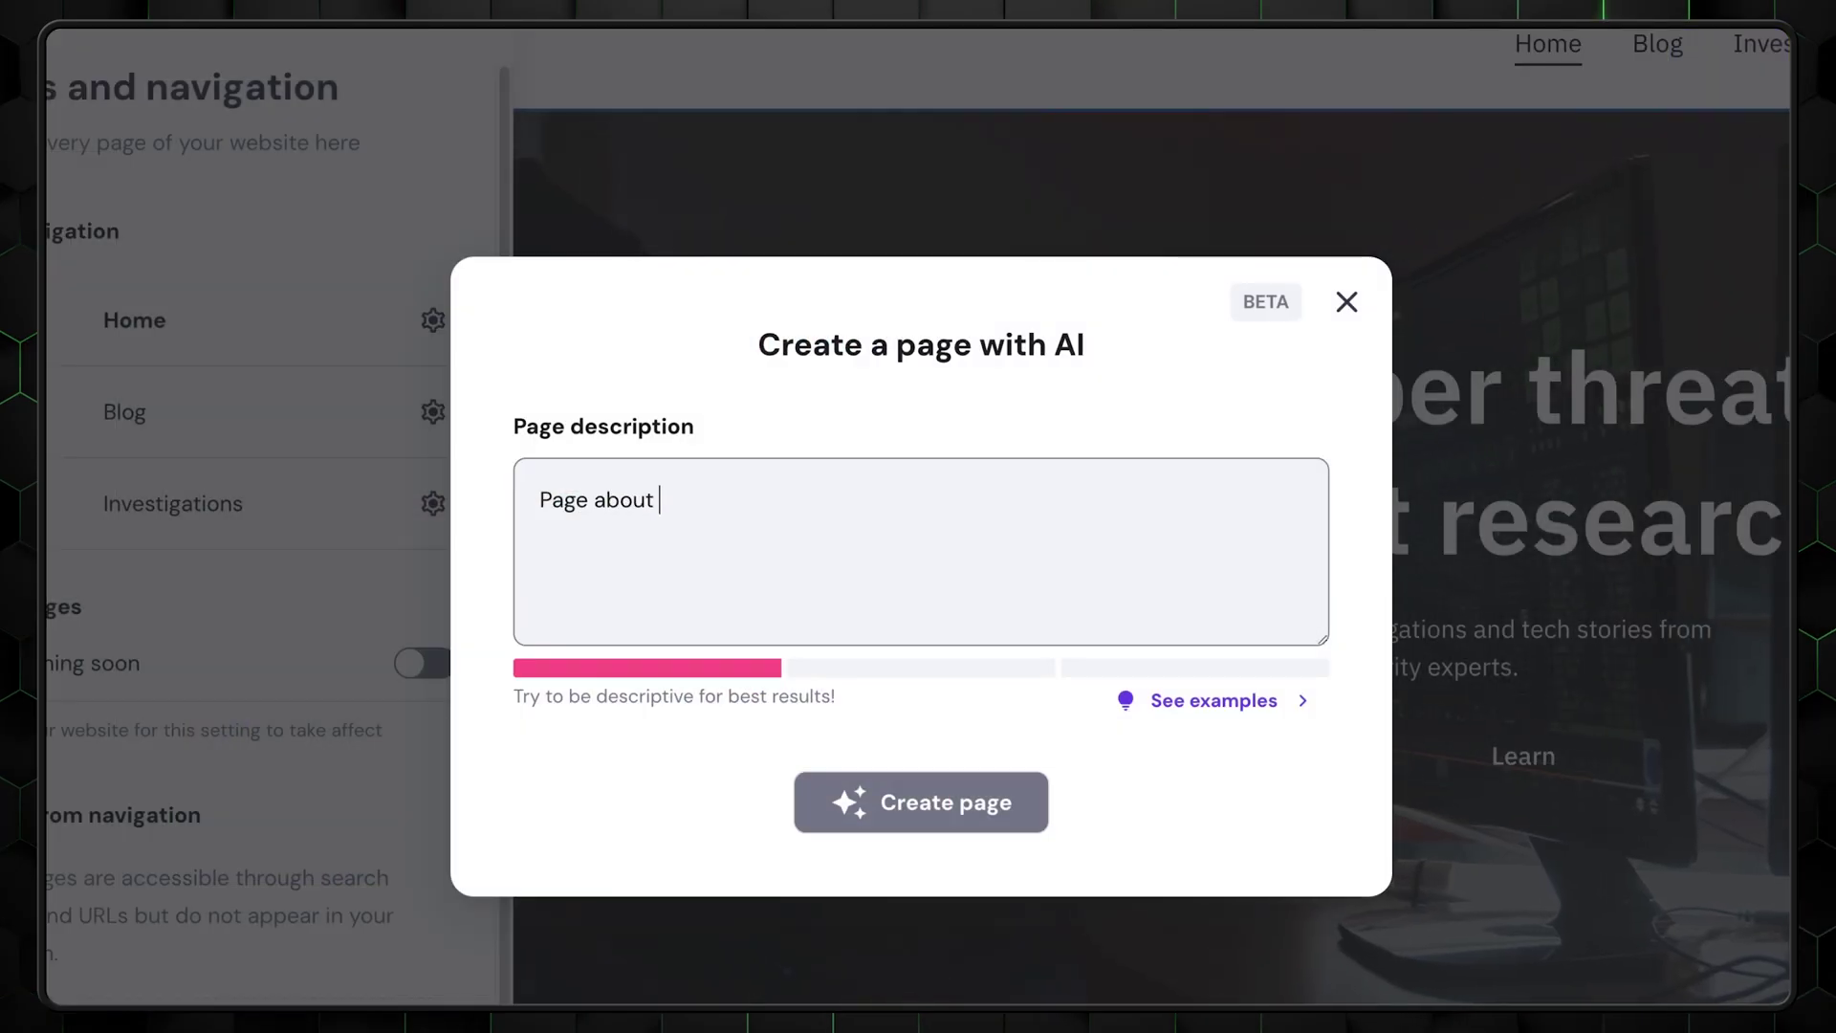
text(rnew)
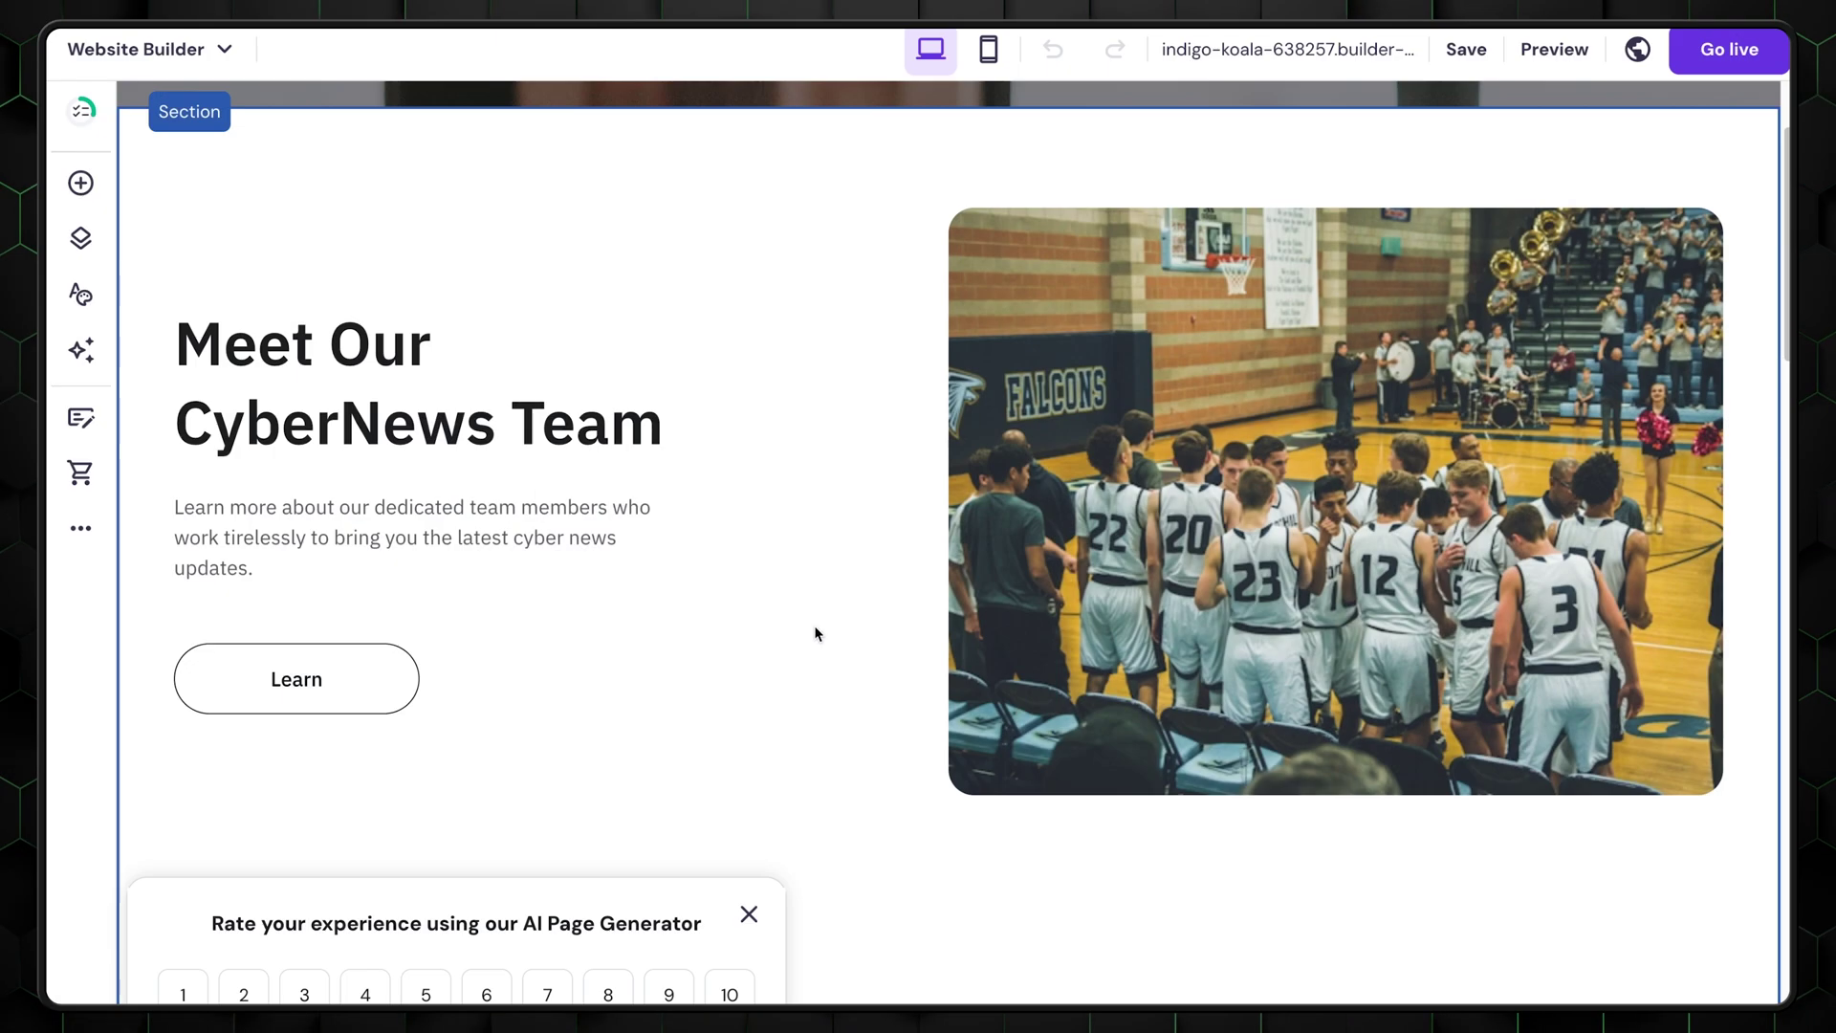
scroll(817, 633, down, 6)
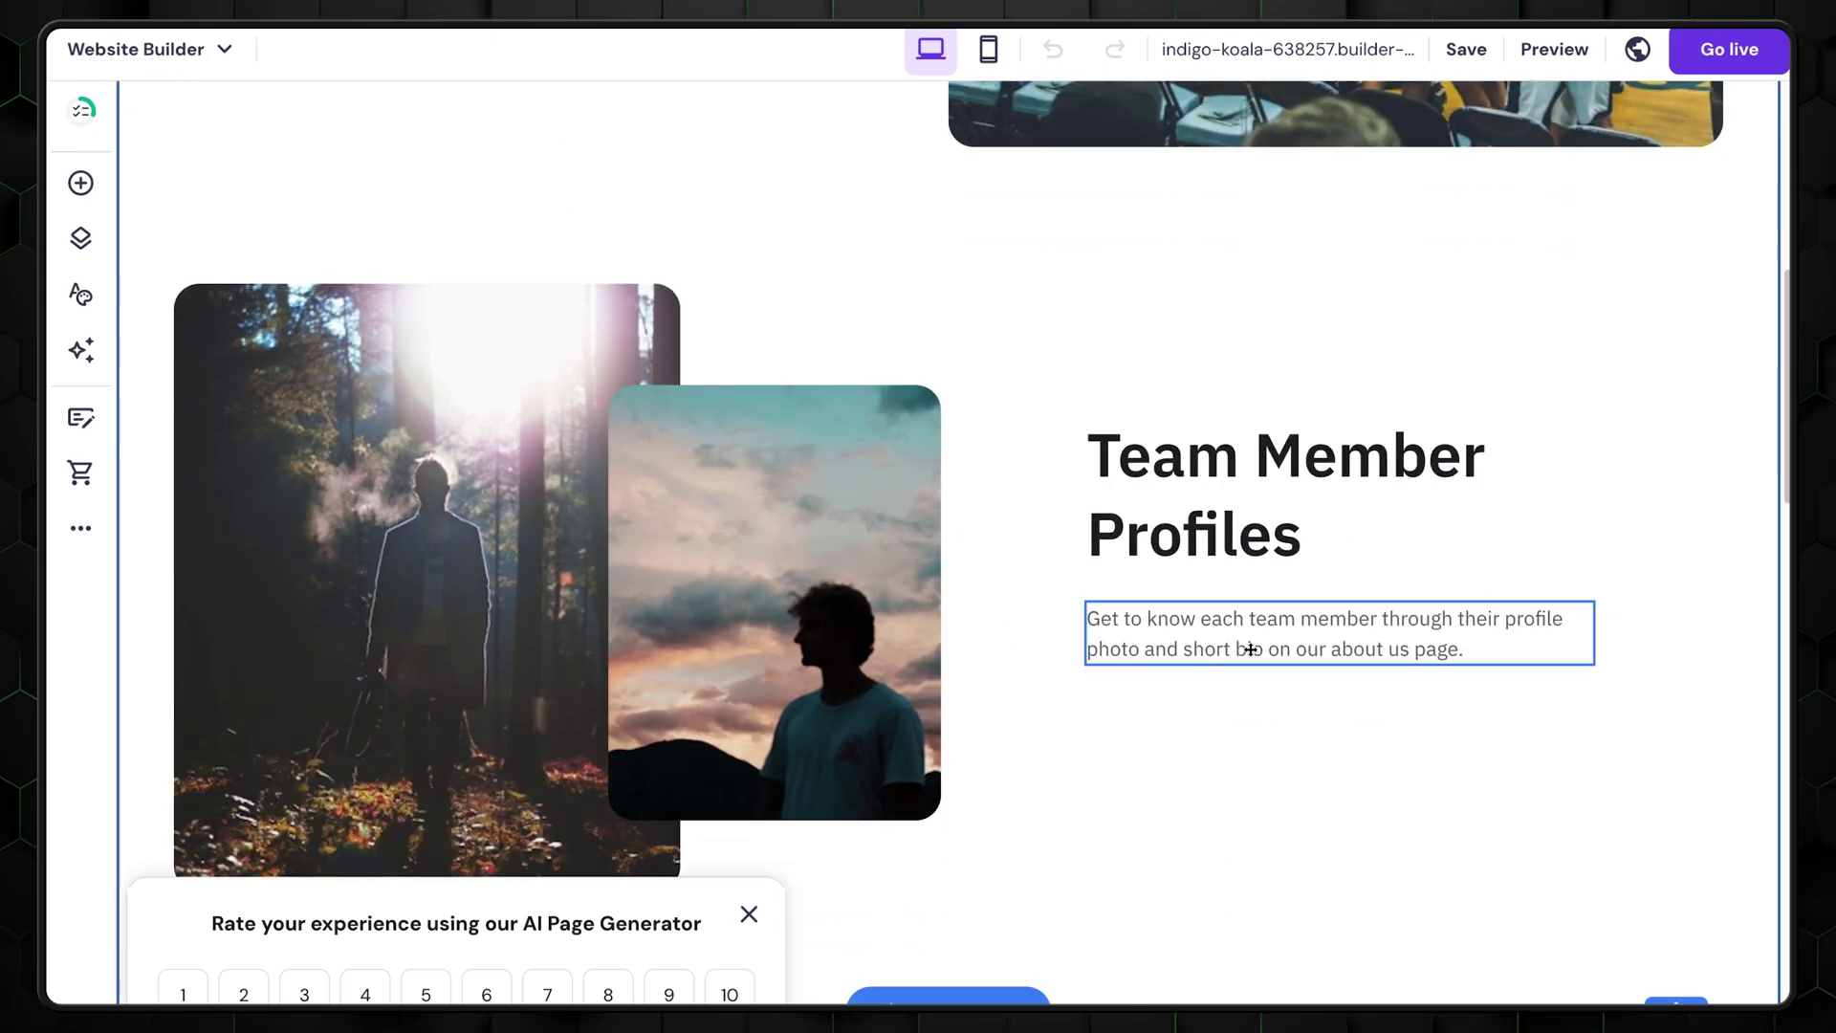
scroll(1250, 649, down, 9)
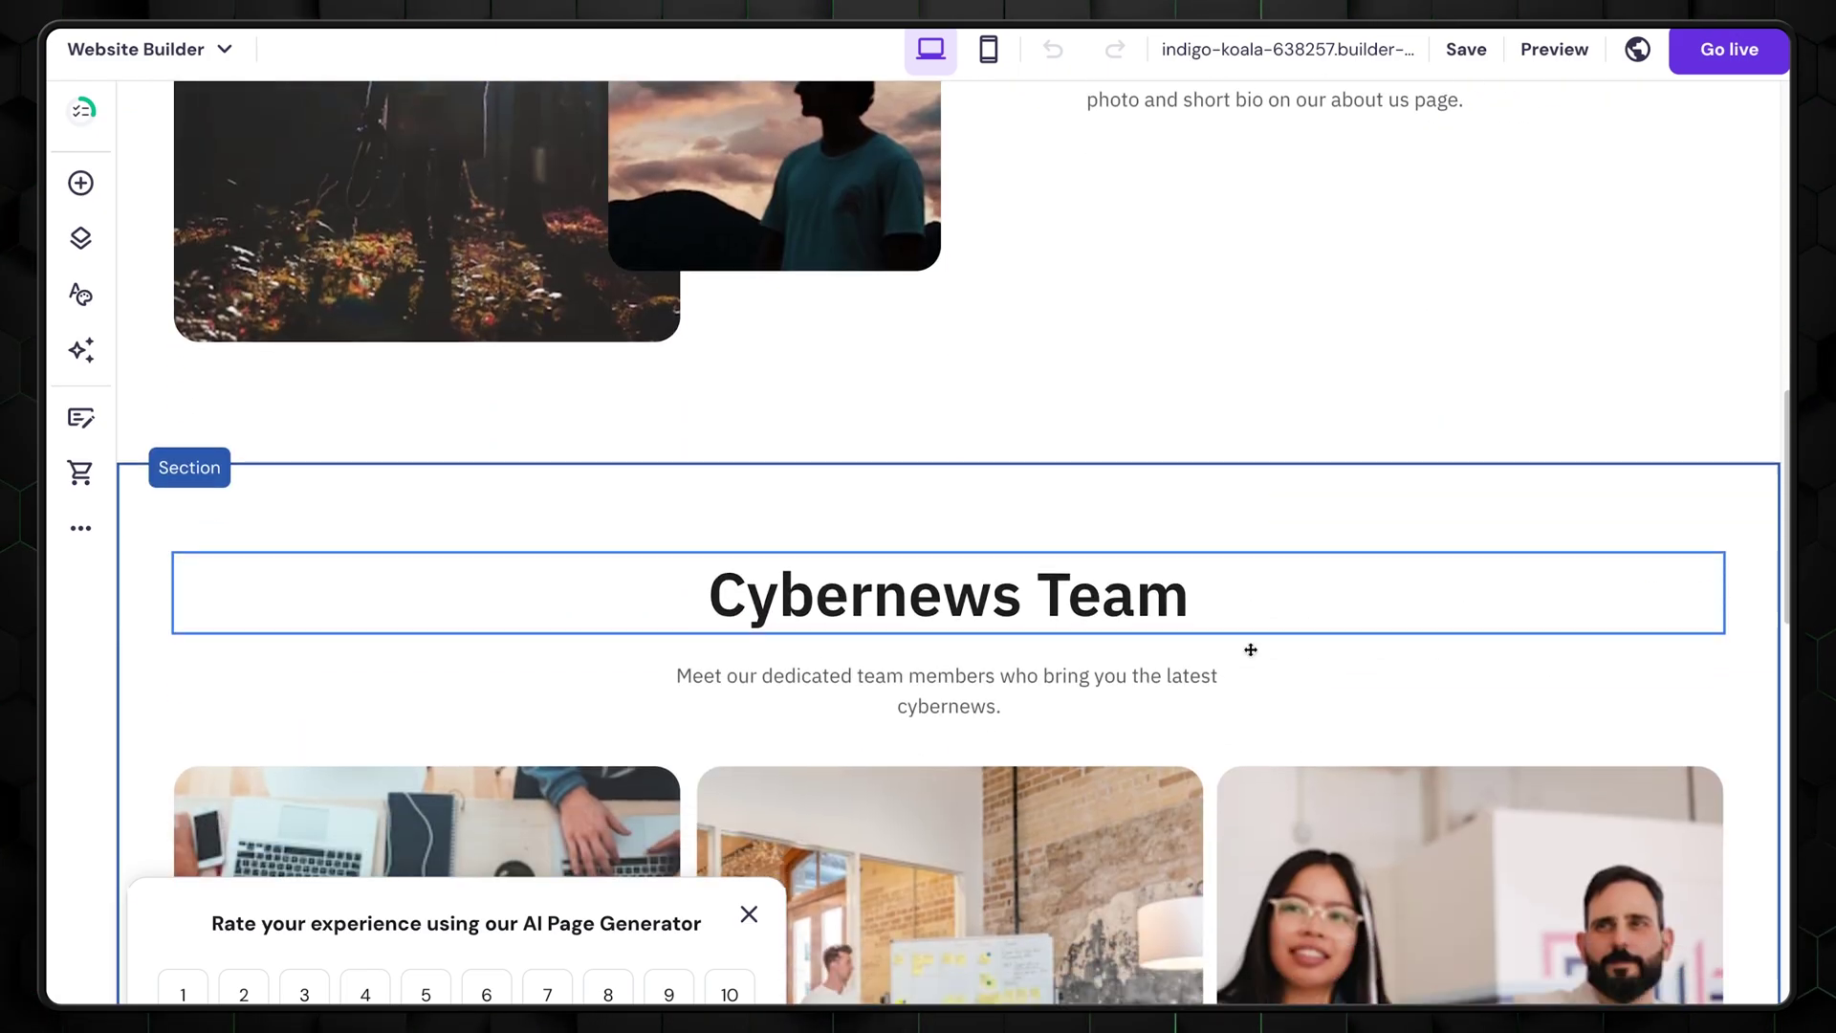
scroll(1249, 649, down, 10)
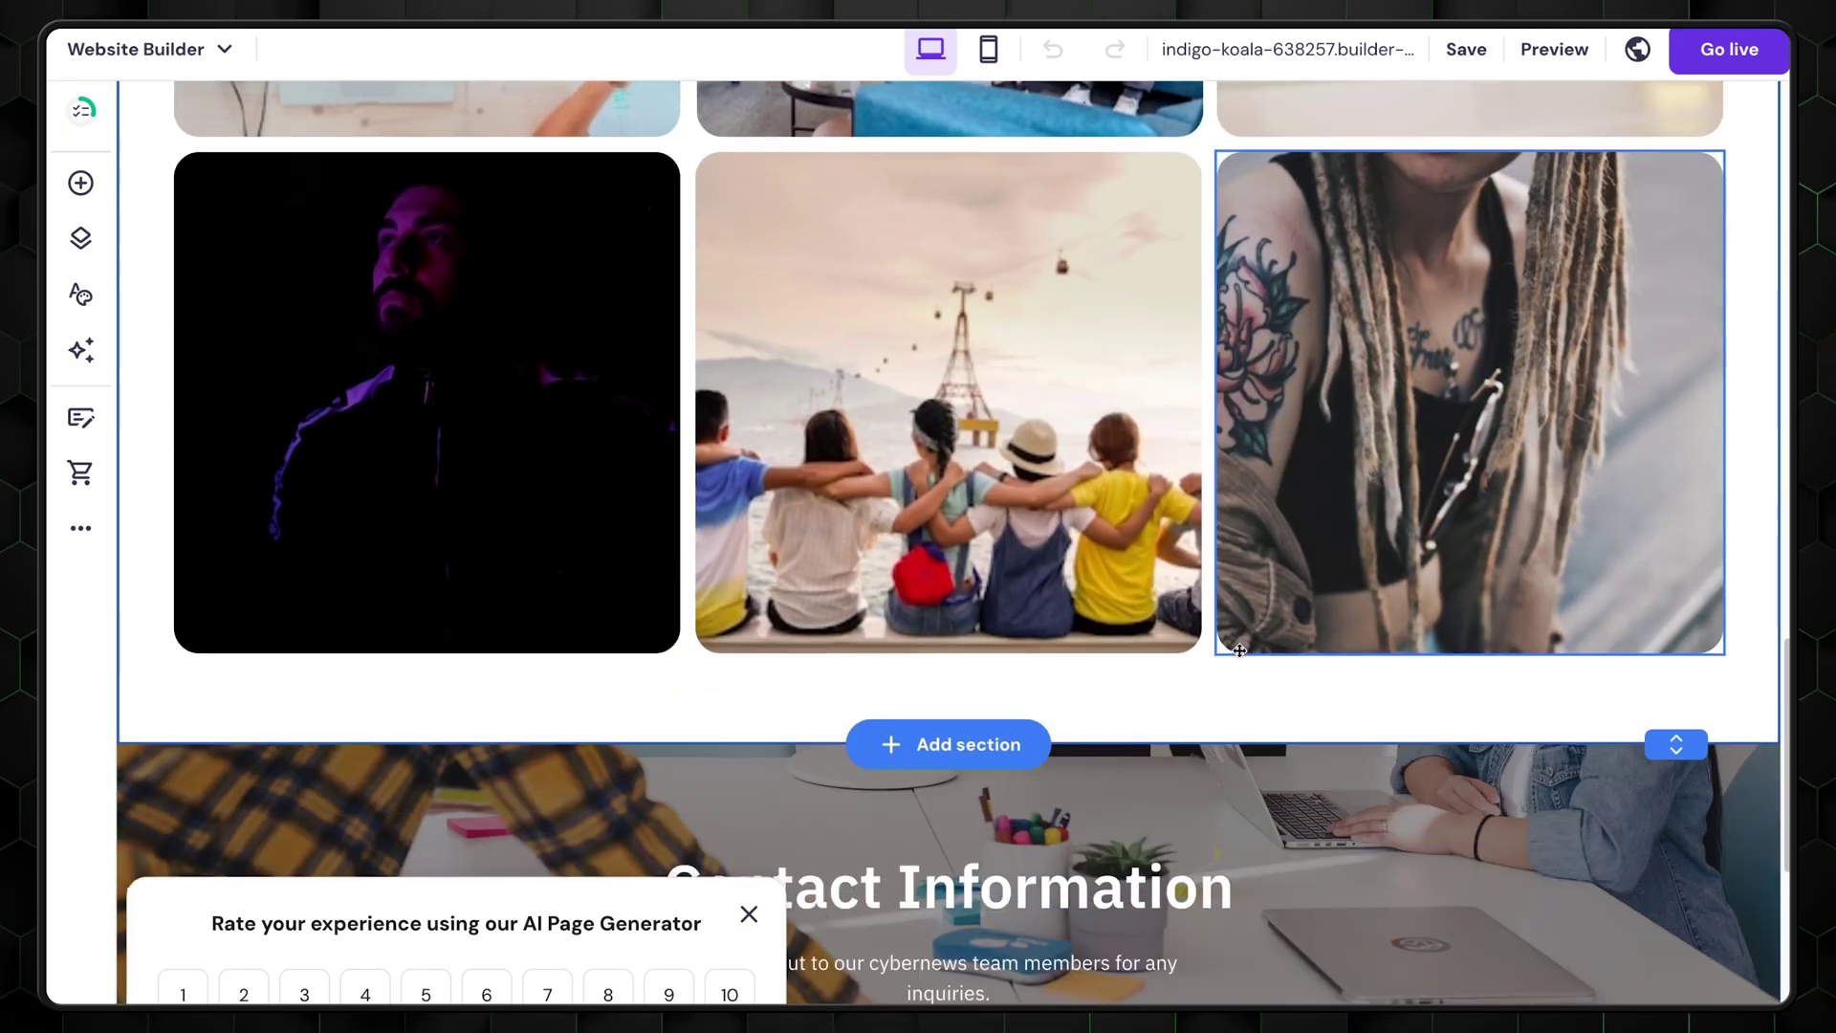
scroll(1239, 650, down, 4)
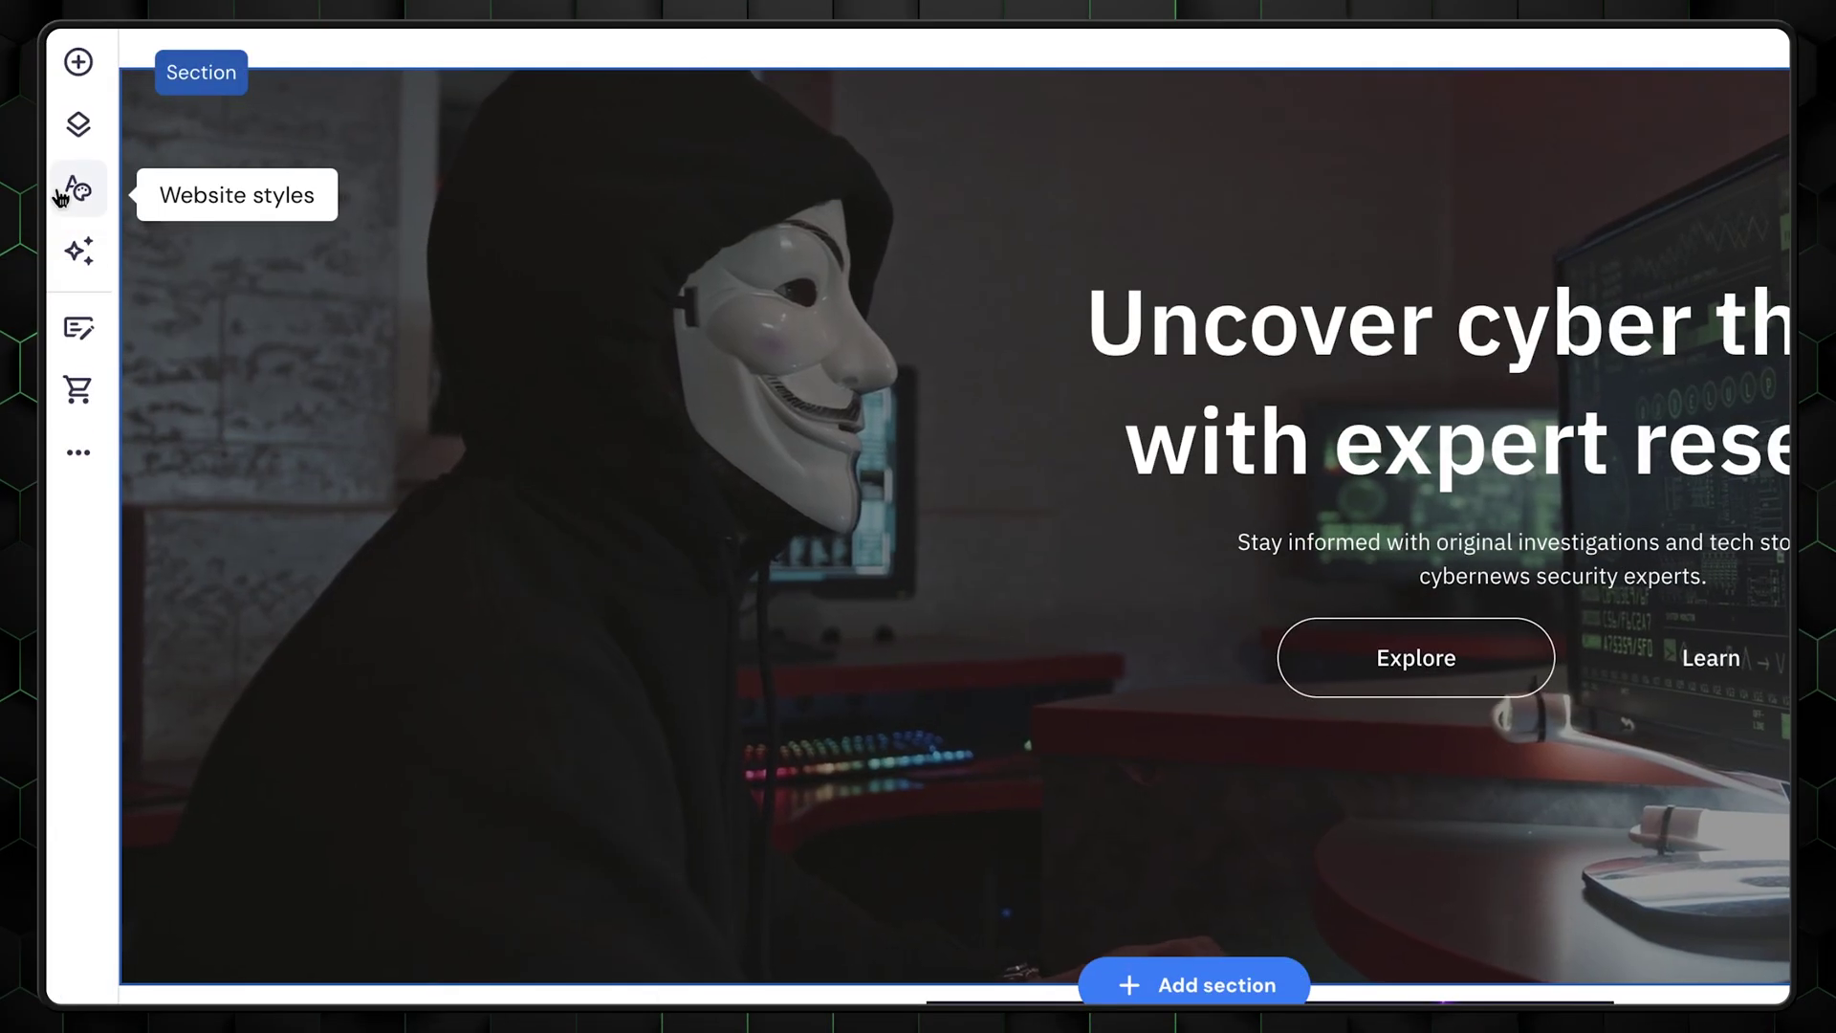
Review the site colours in Website styles, leaving white unchanged
click(60, 197)
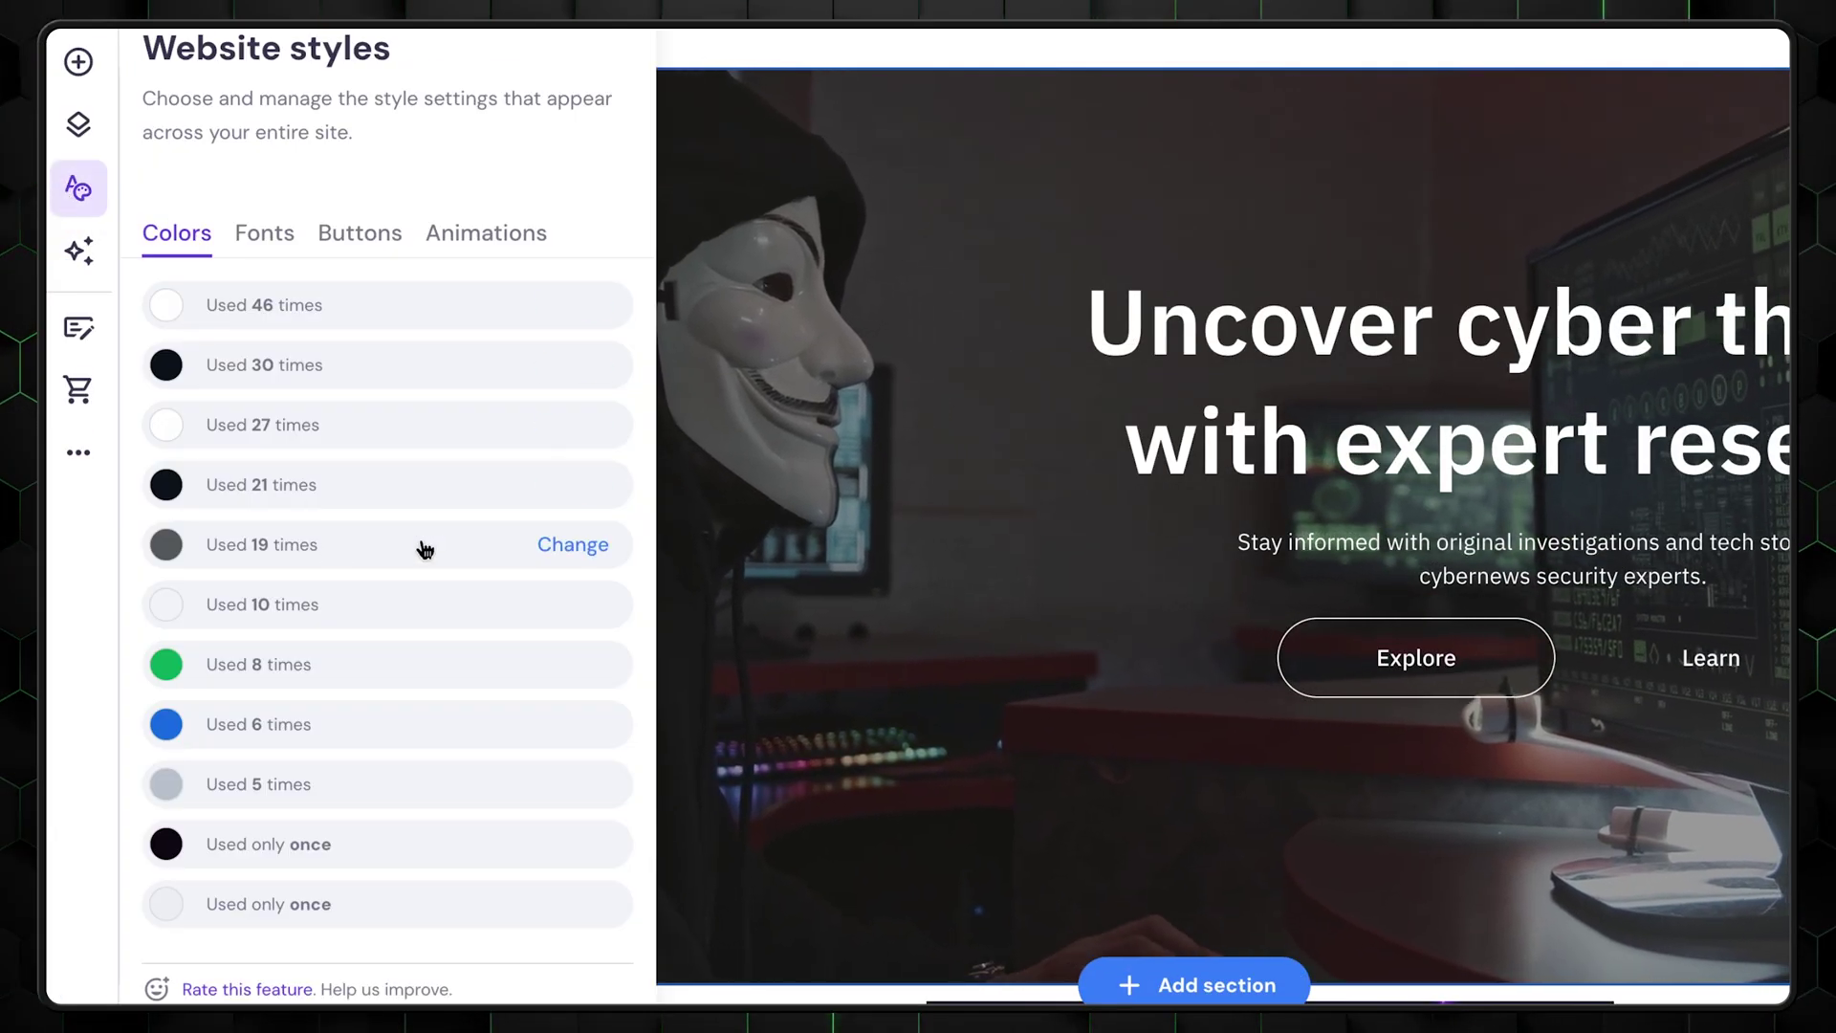
click(601, 312)
click(559, 420)
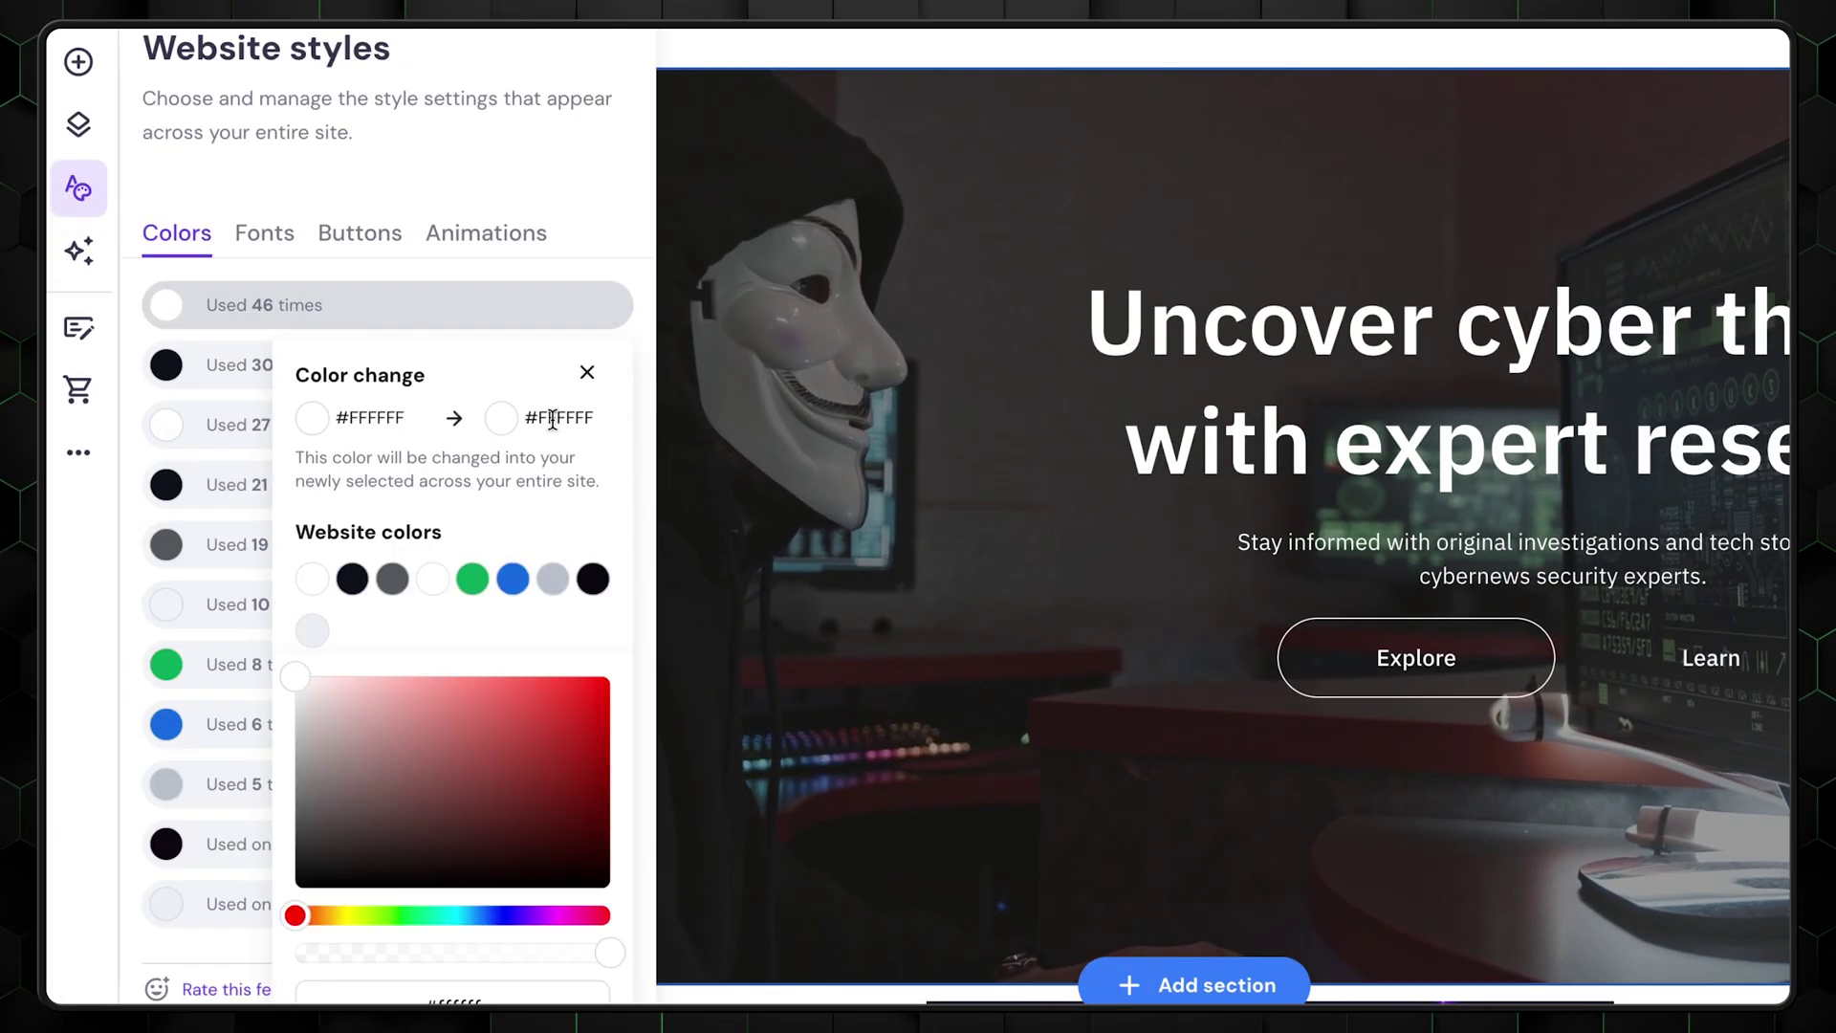
click(483, 182)
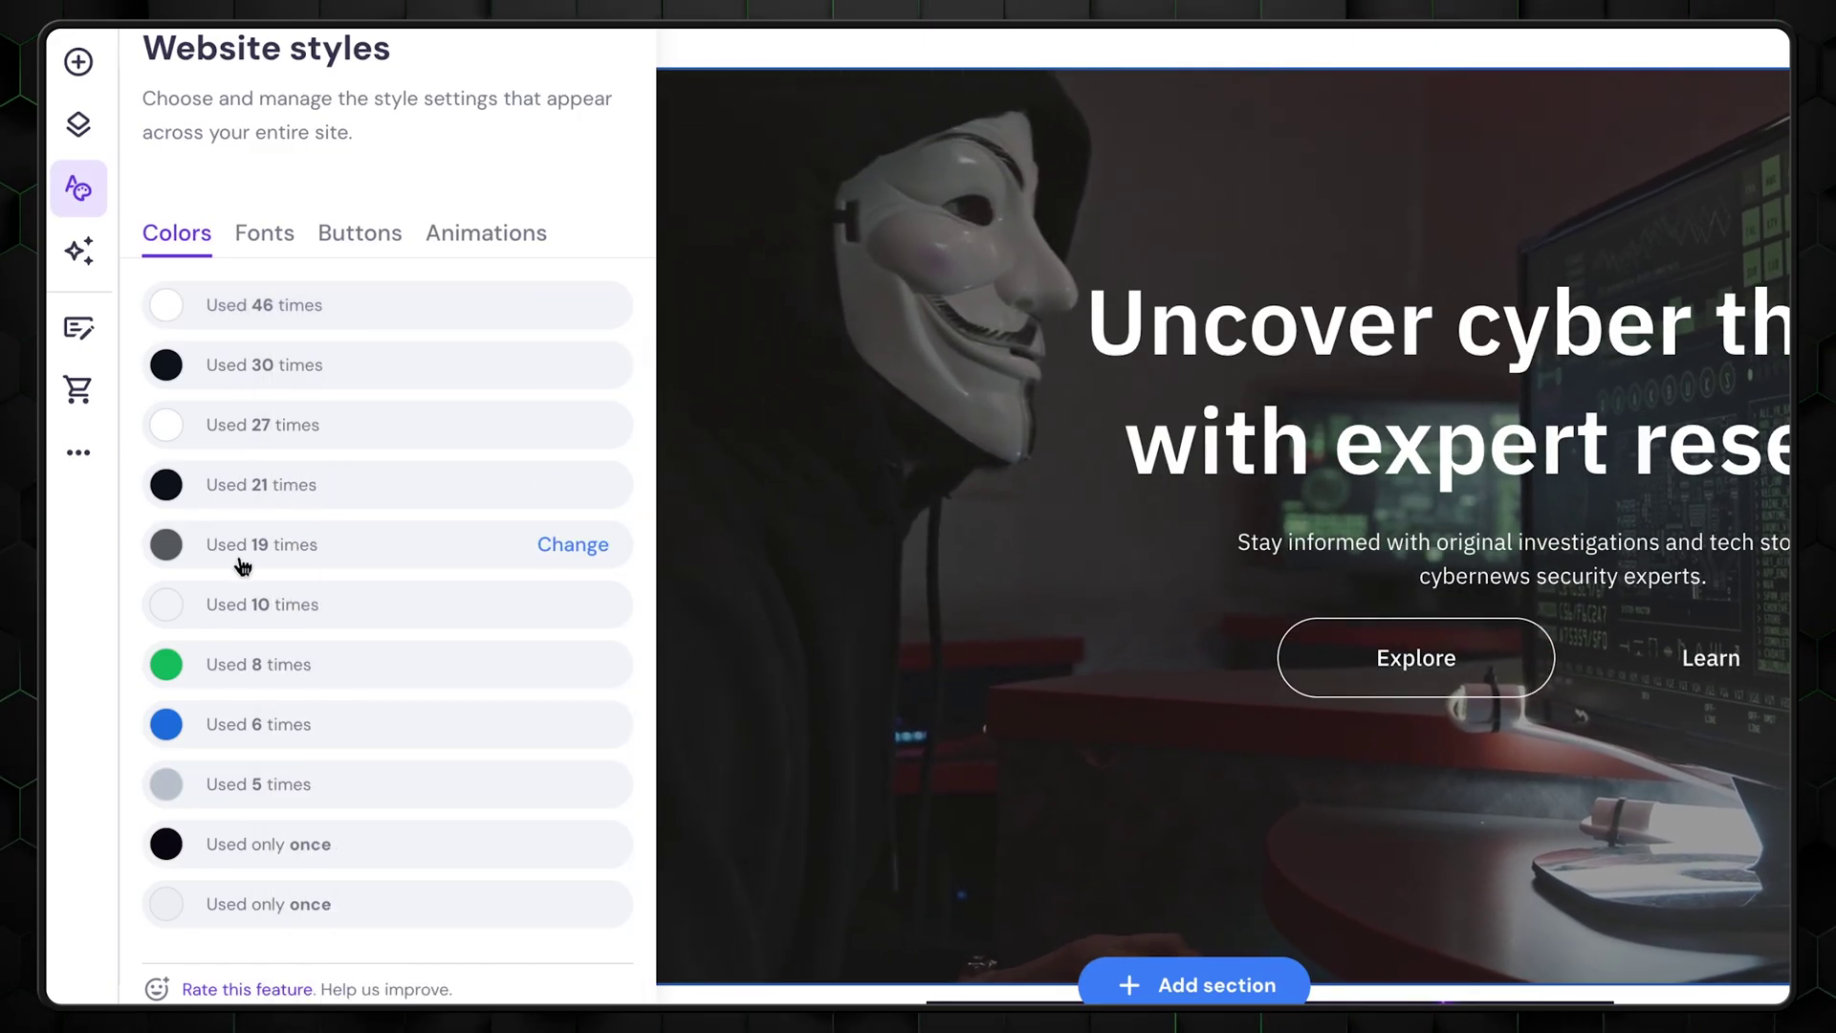
Review the font pairings and Heading 1–3 weights, sizes and fonts without changing them
click(264, 234)
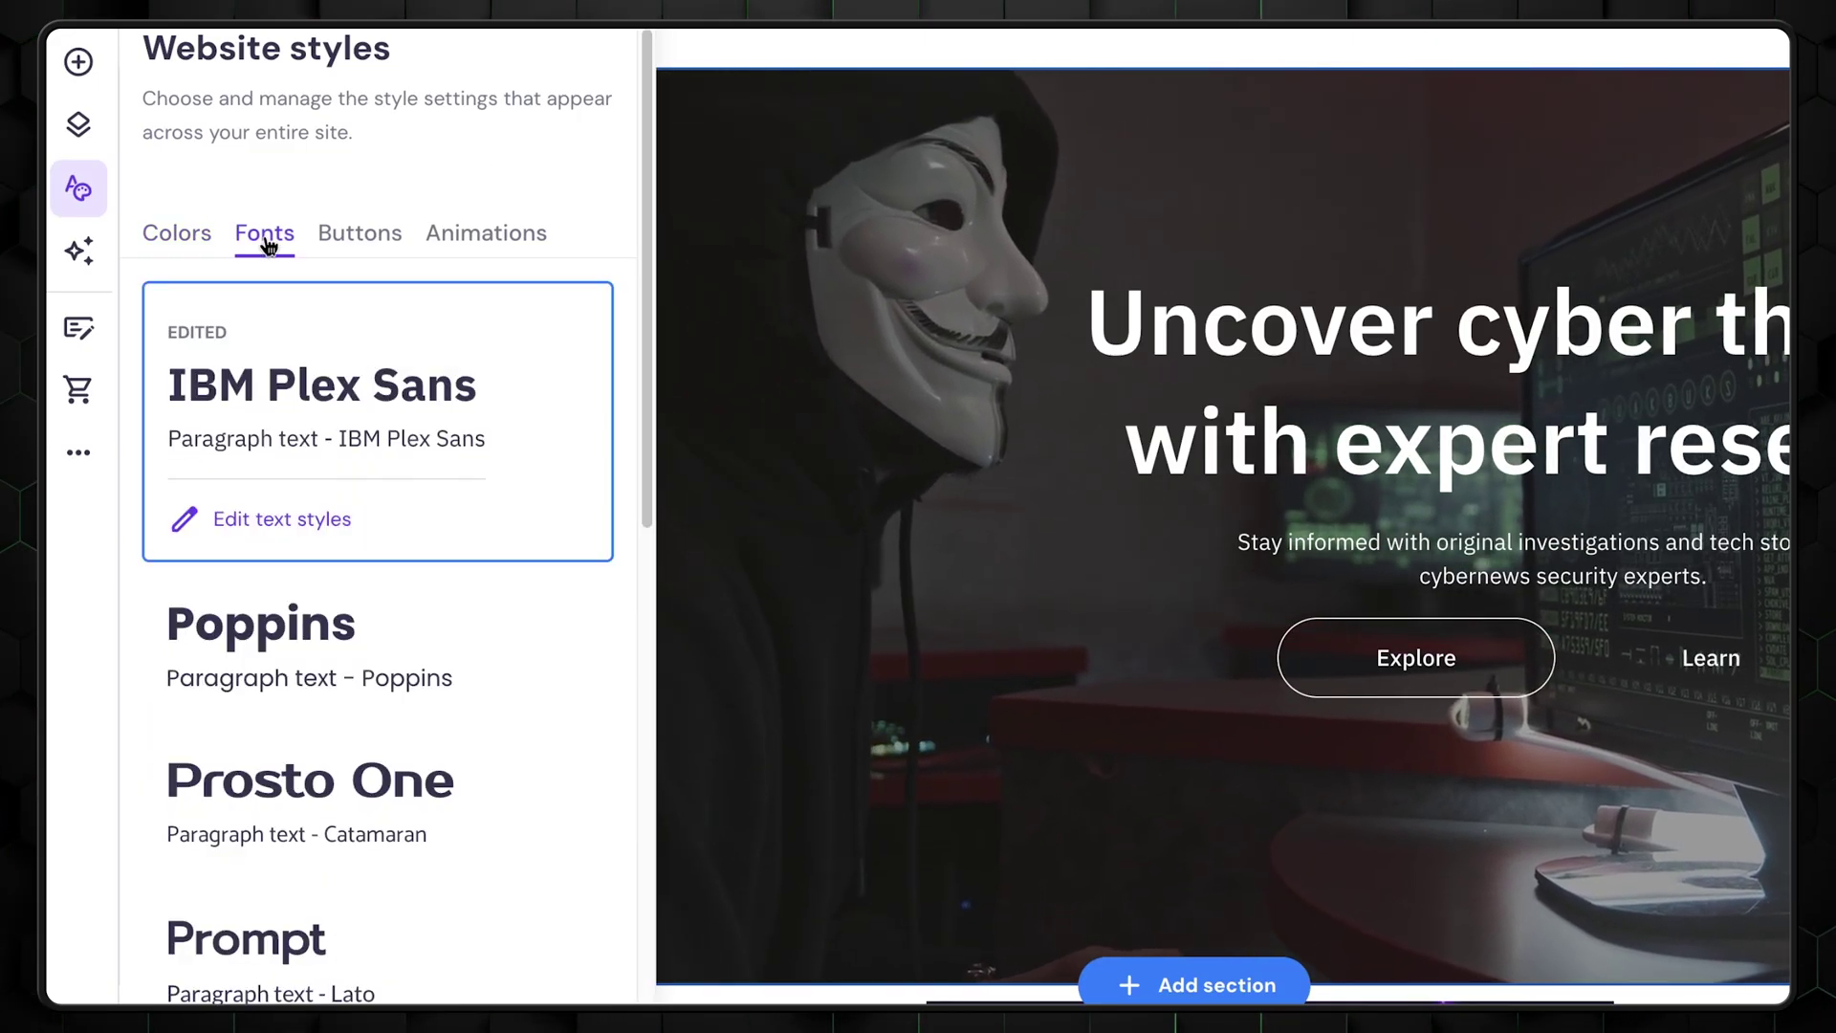
drag(647, 334, 647, 234)
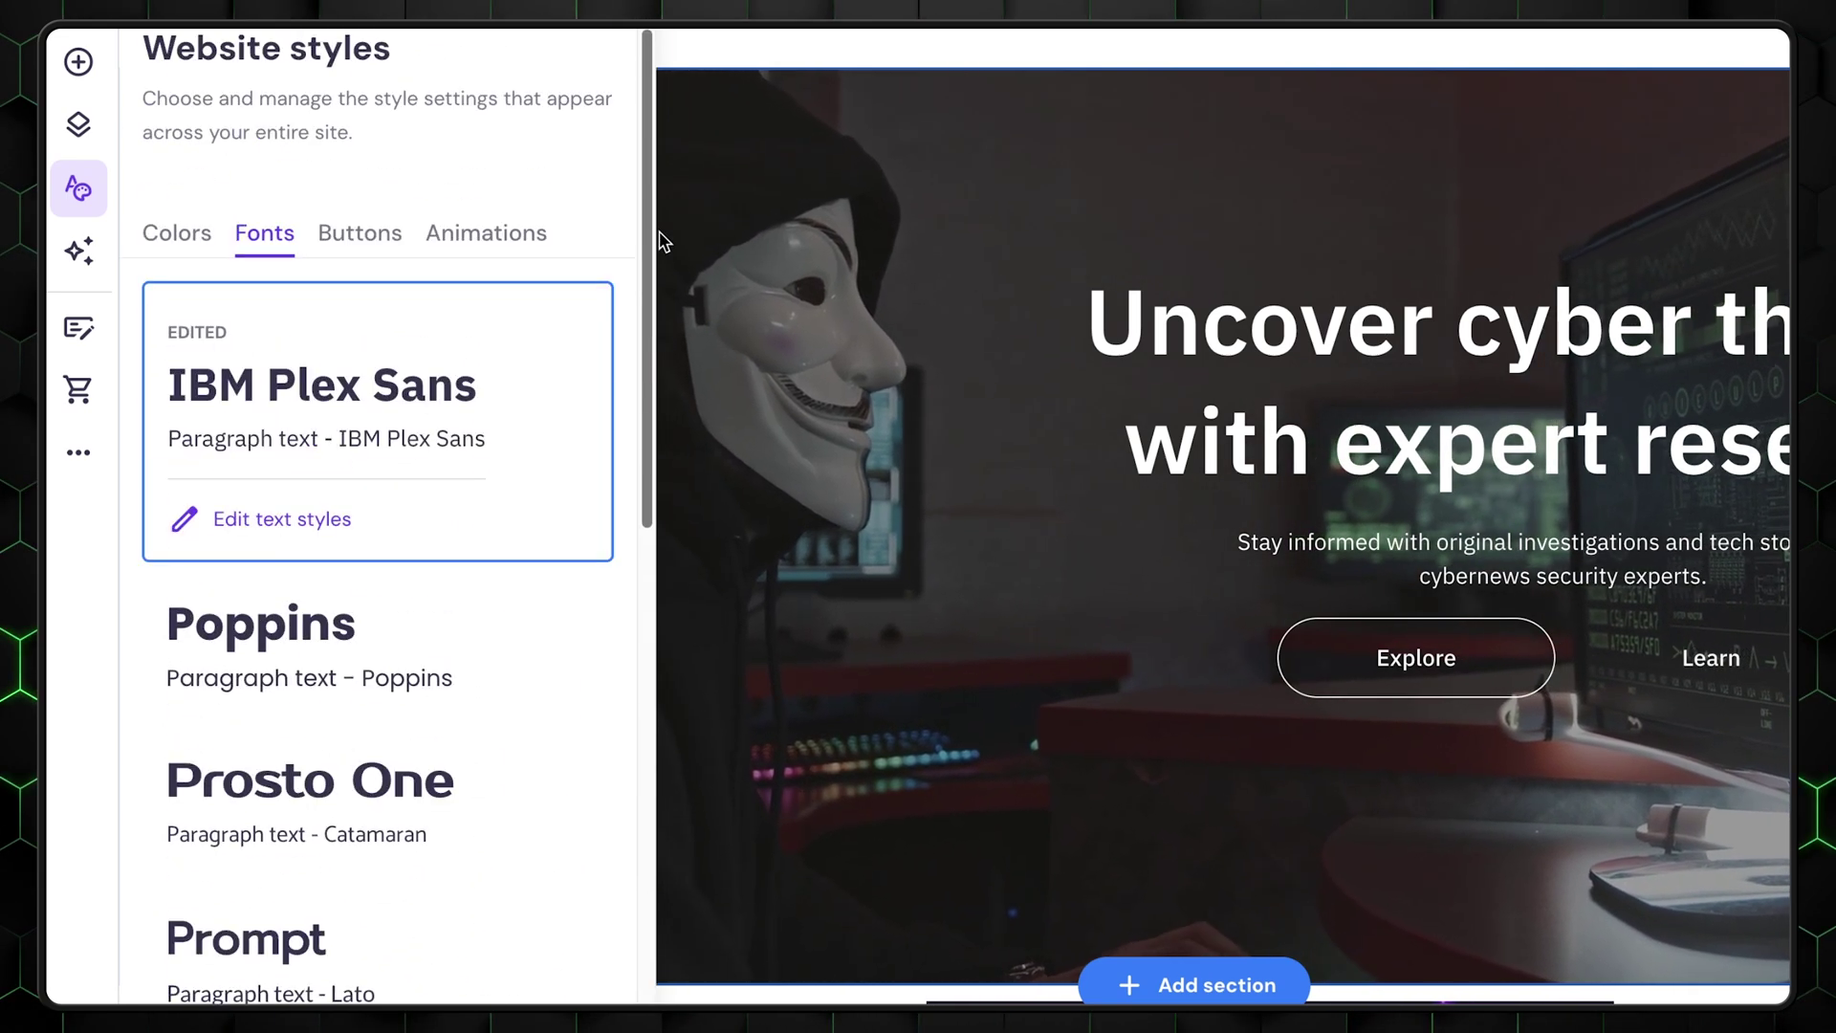
click(270, 522)
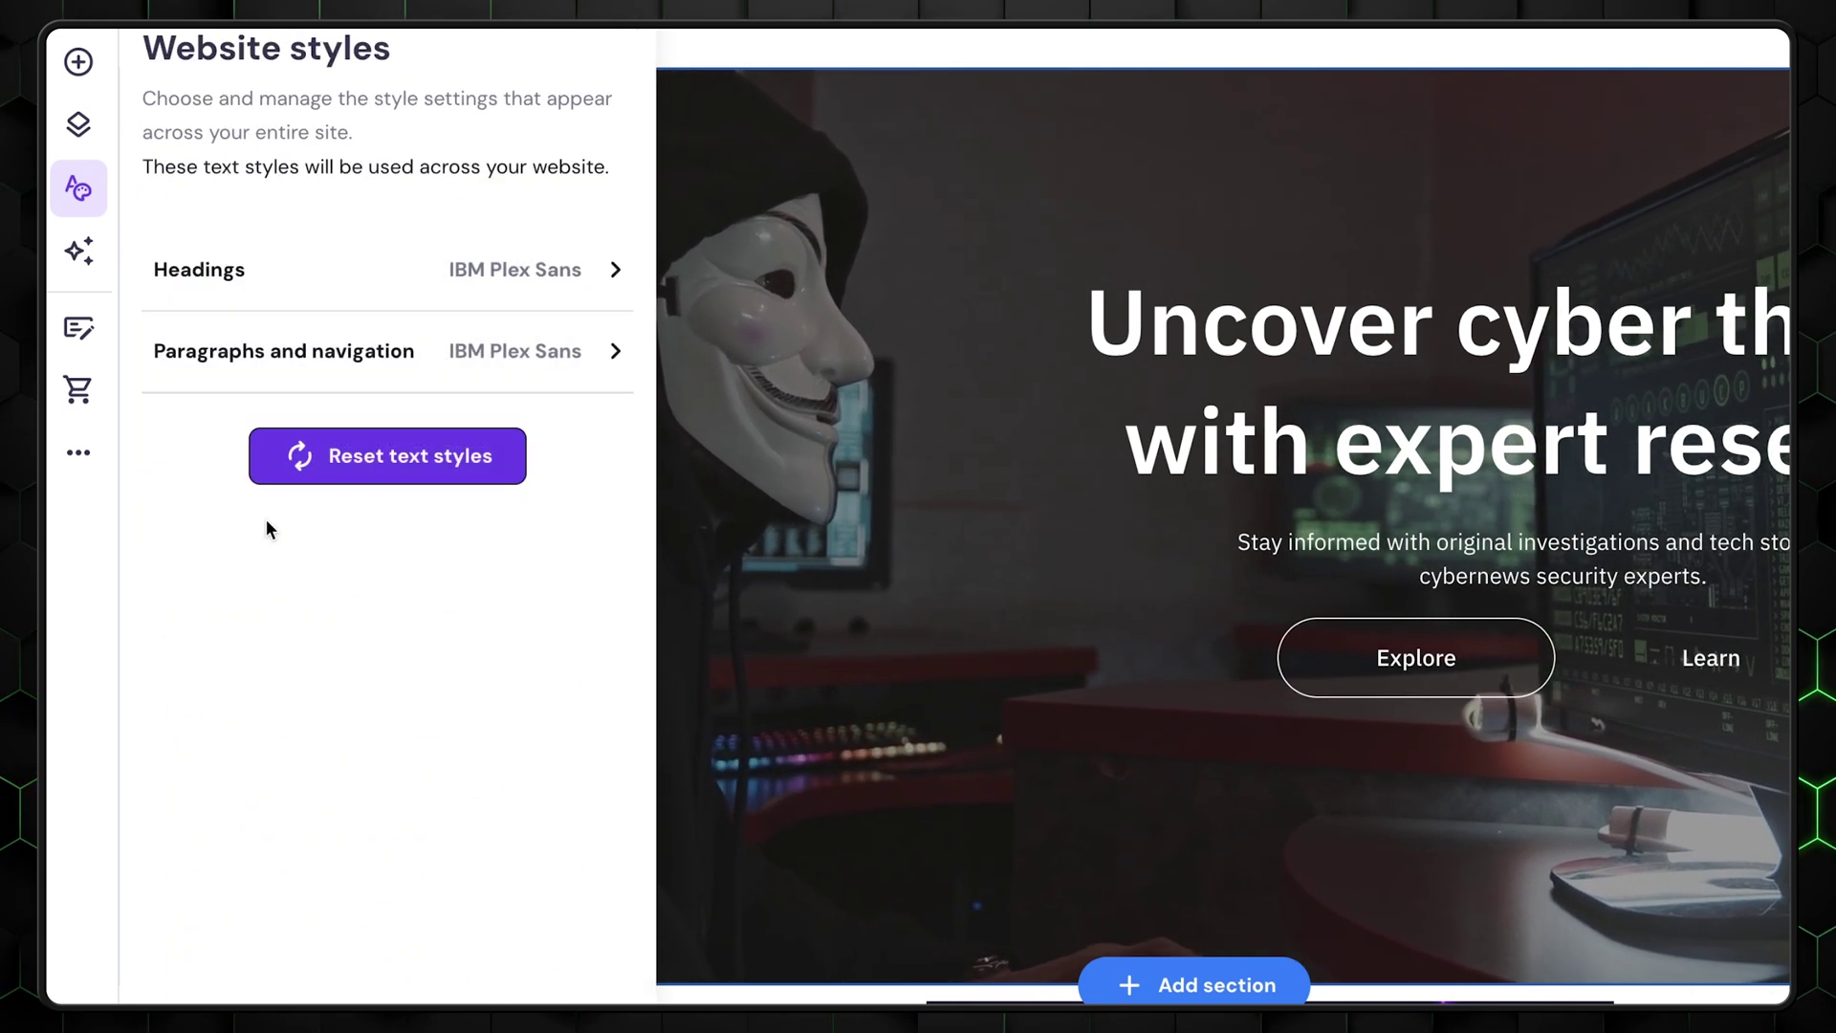
click(568, 279)
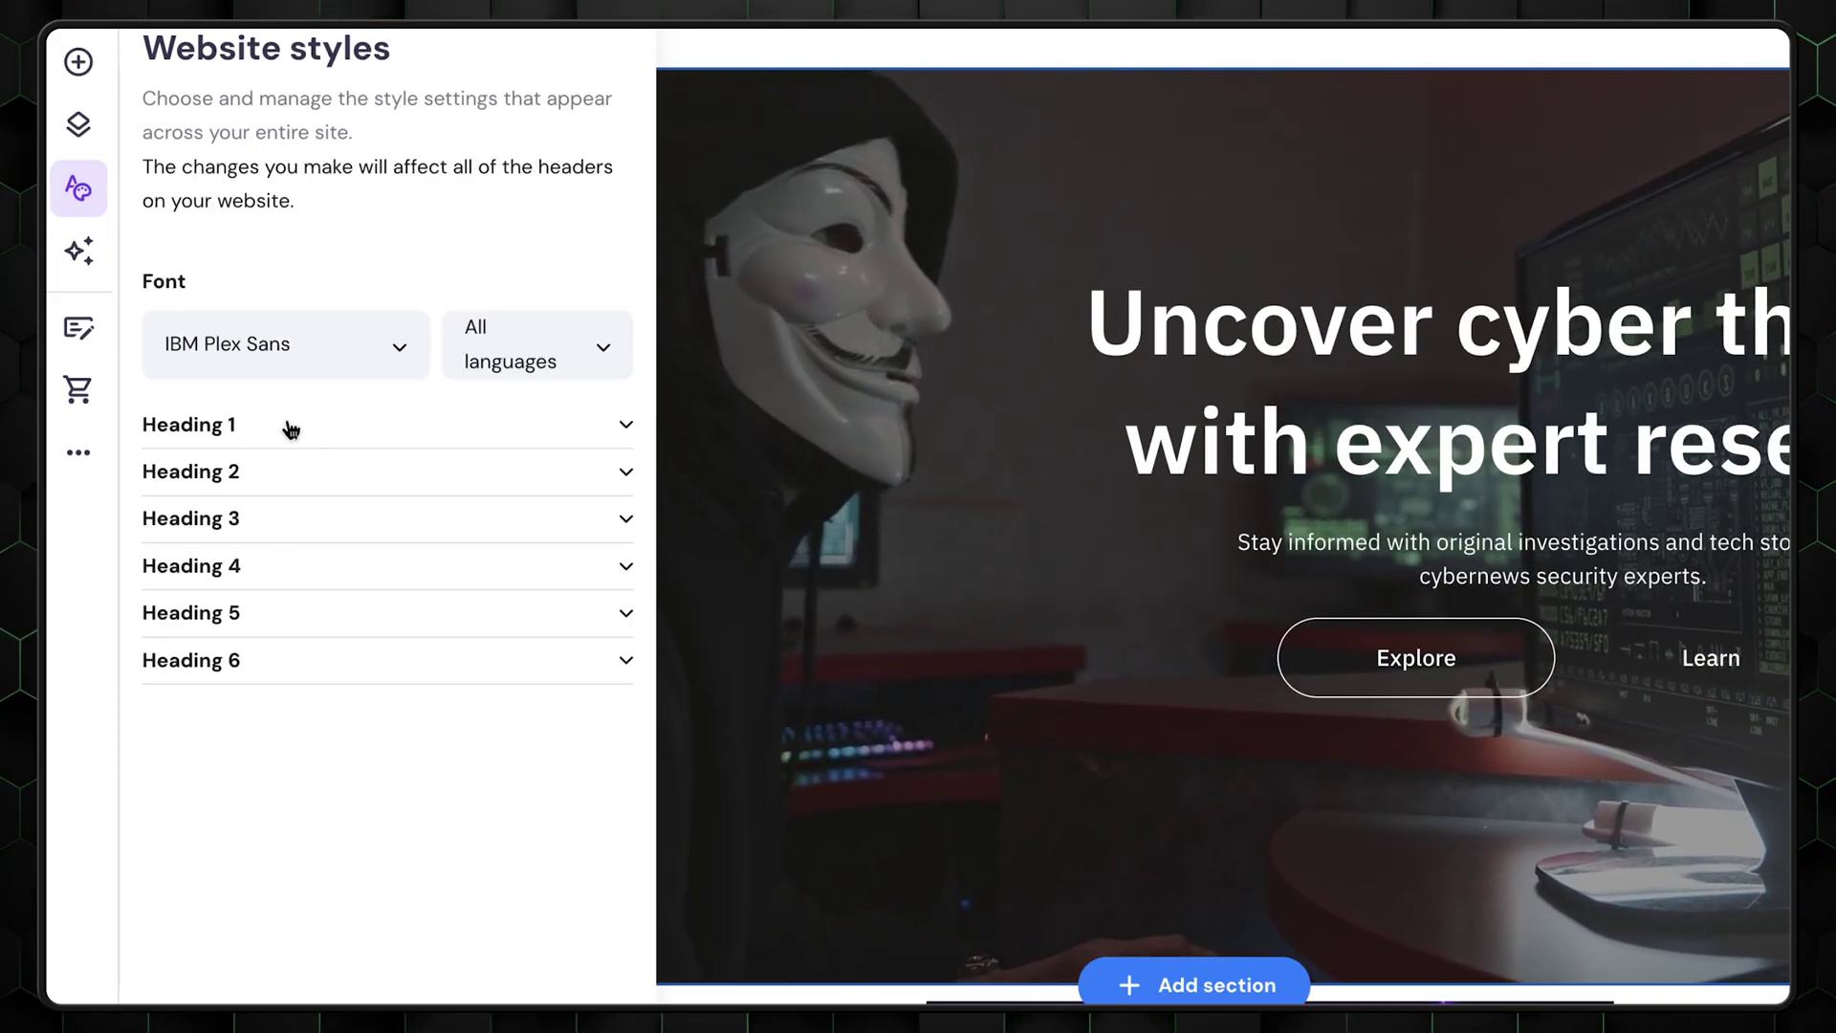
click(470, 491)
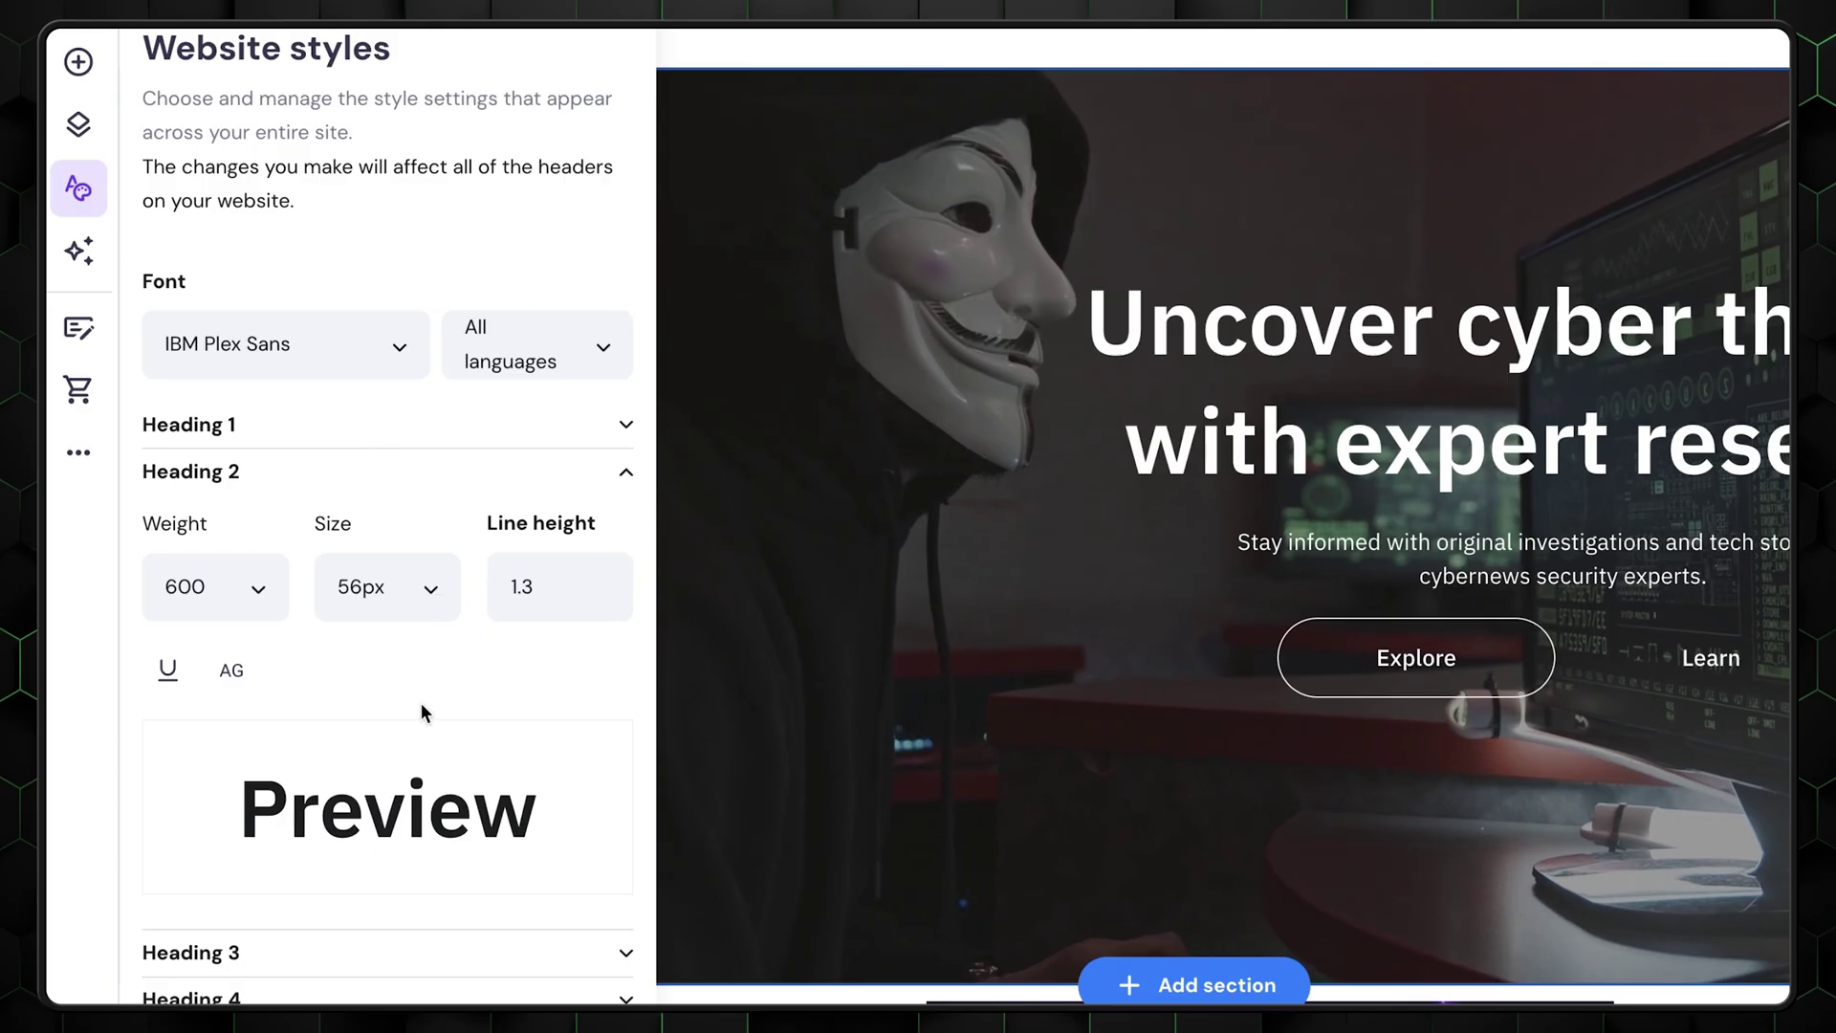
click(313, 946)
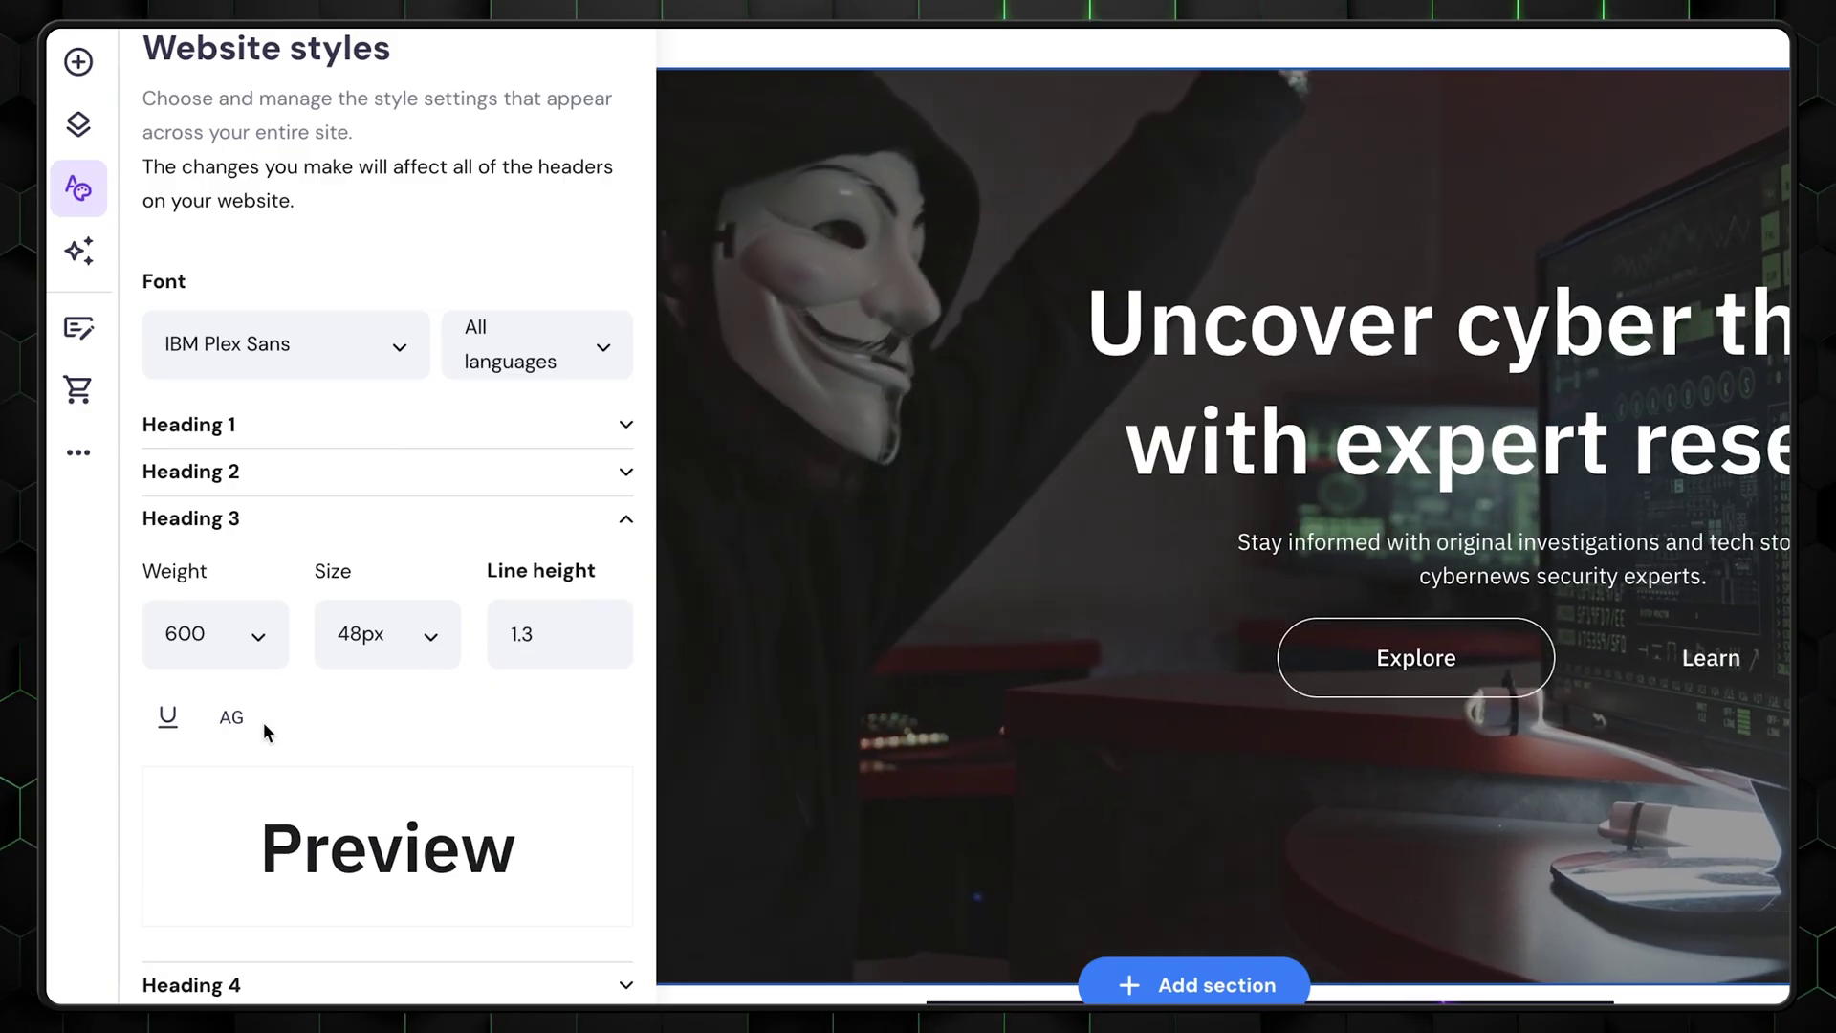
click(271, 422)
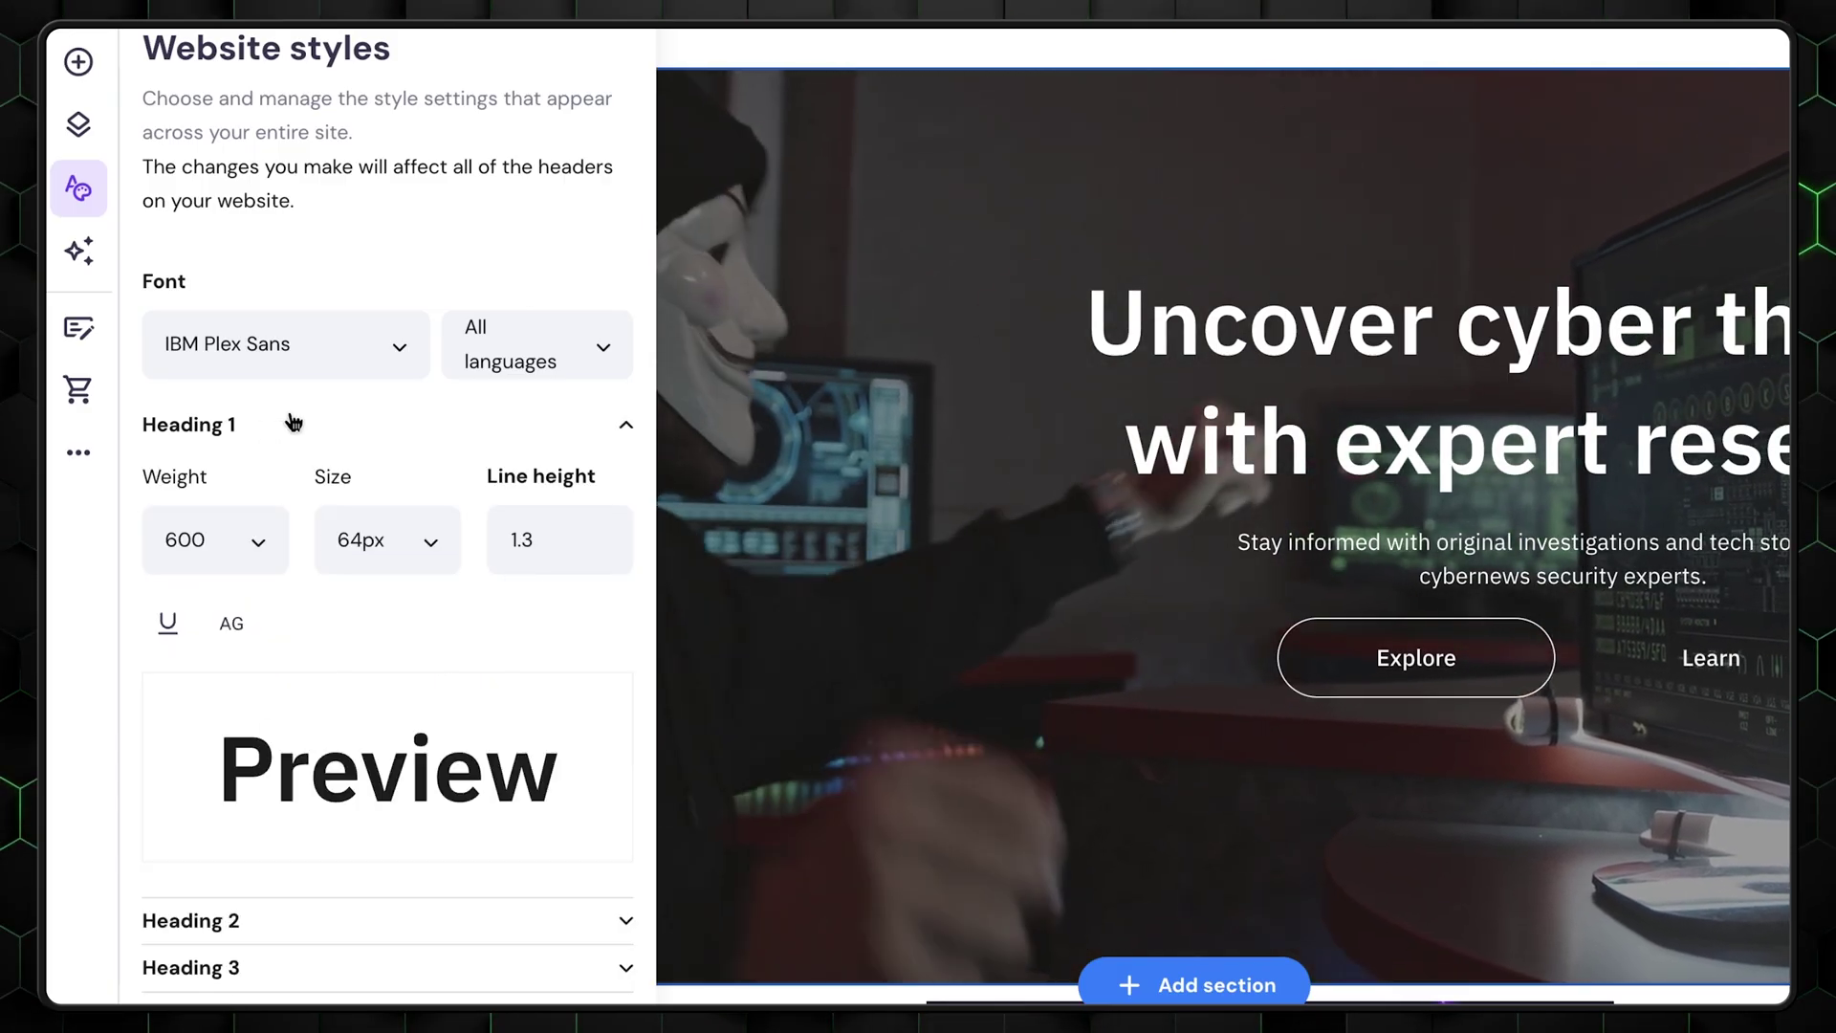
click(392, 340)
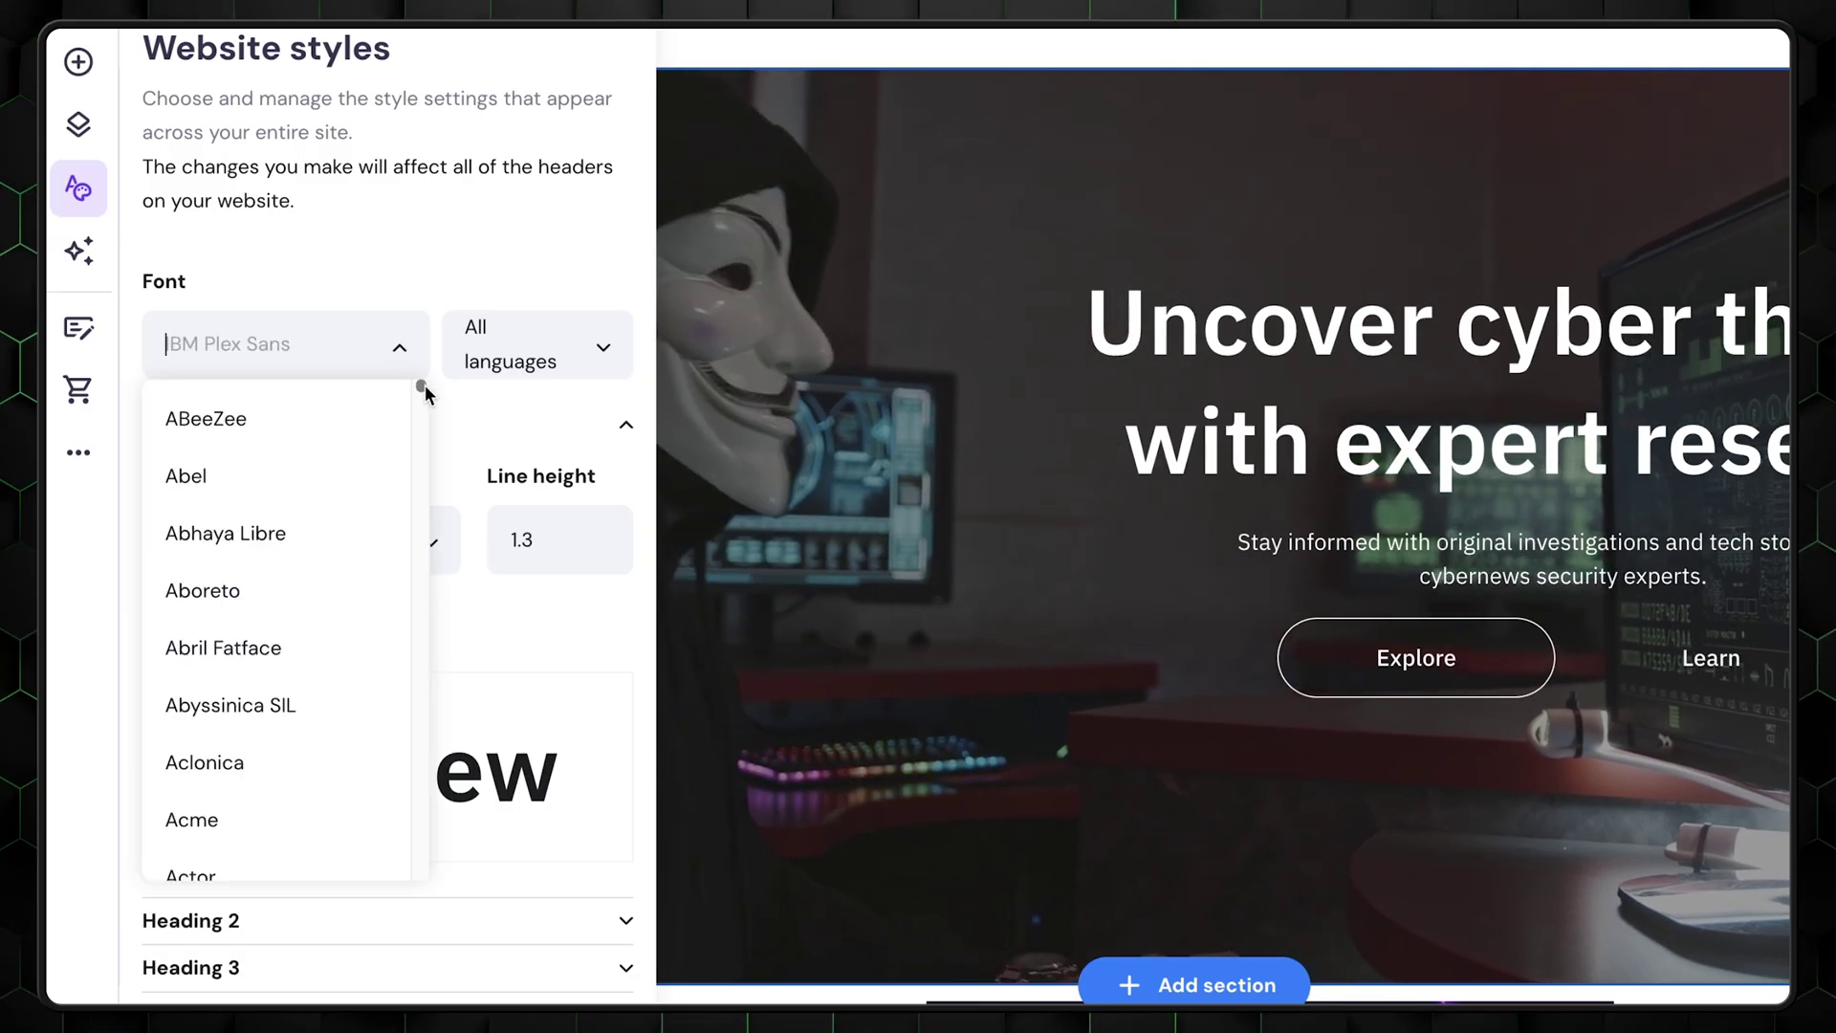
drag(425, 384, 421, 453)
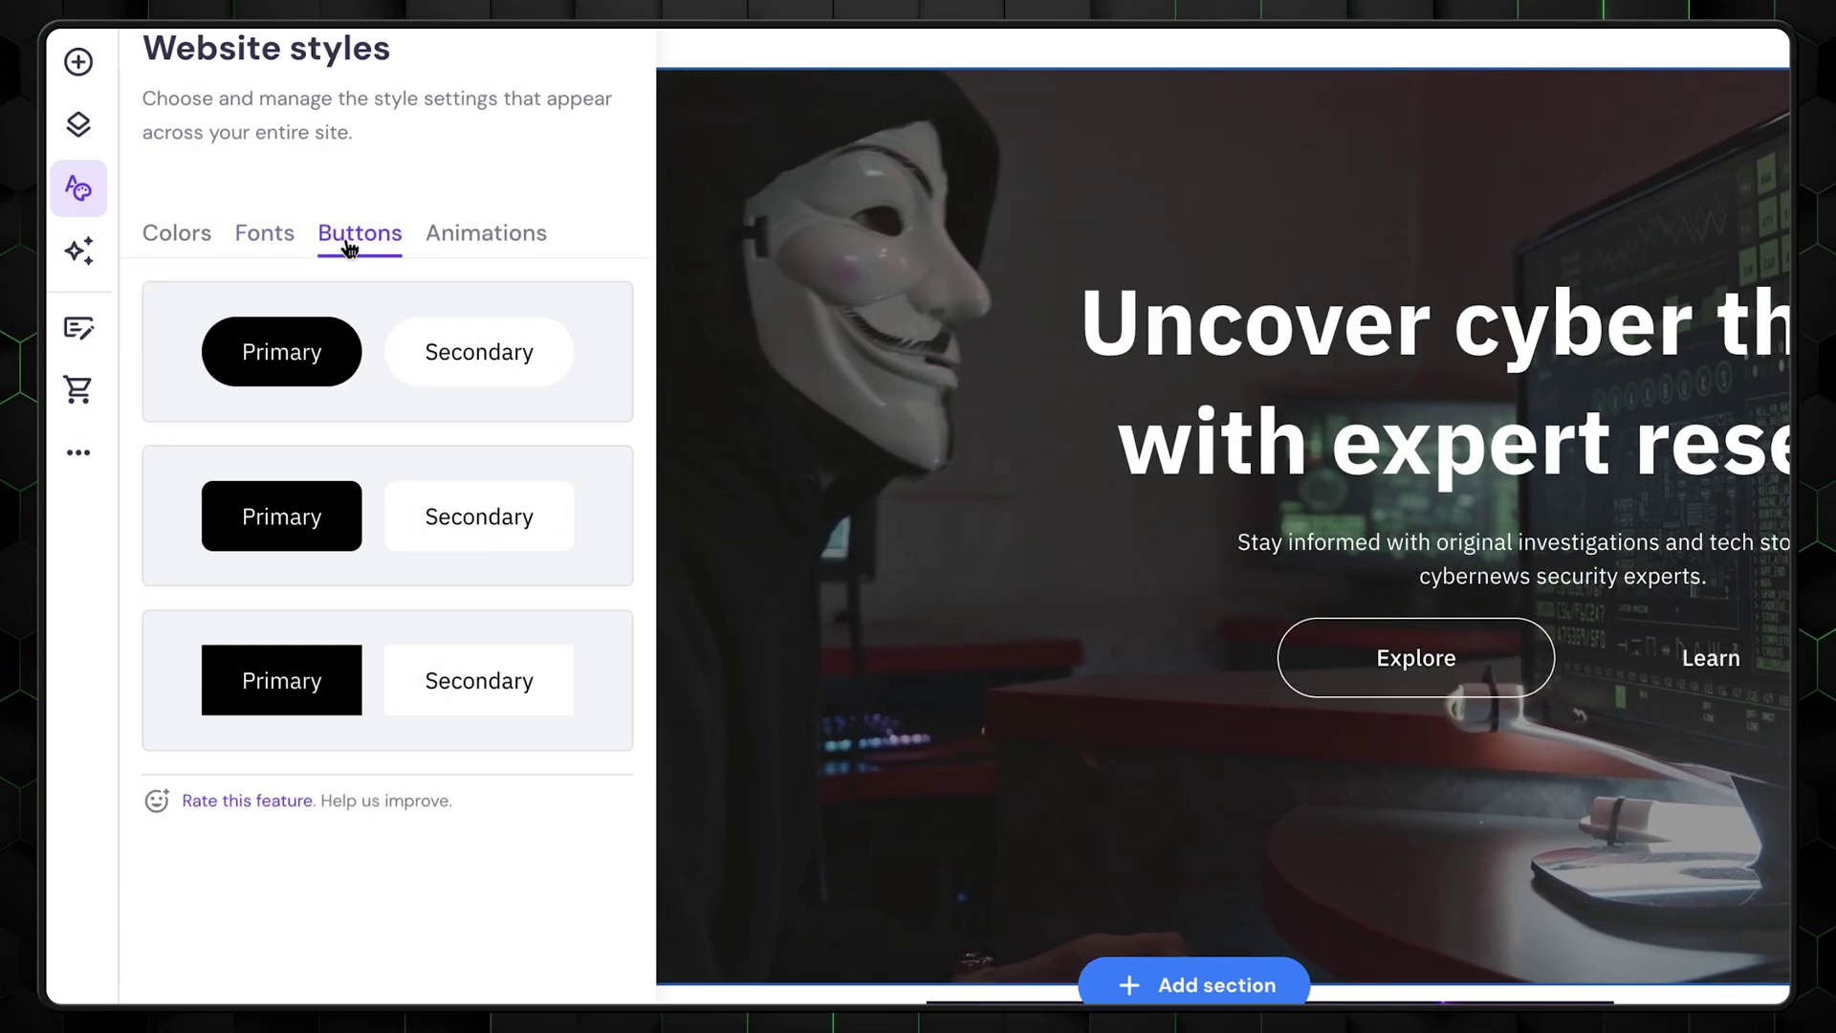
Check button styles, try Scale, Fade and Slide animations, then set No animation site-wide
click(478, 234)
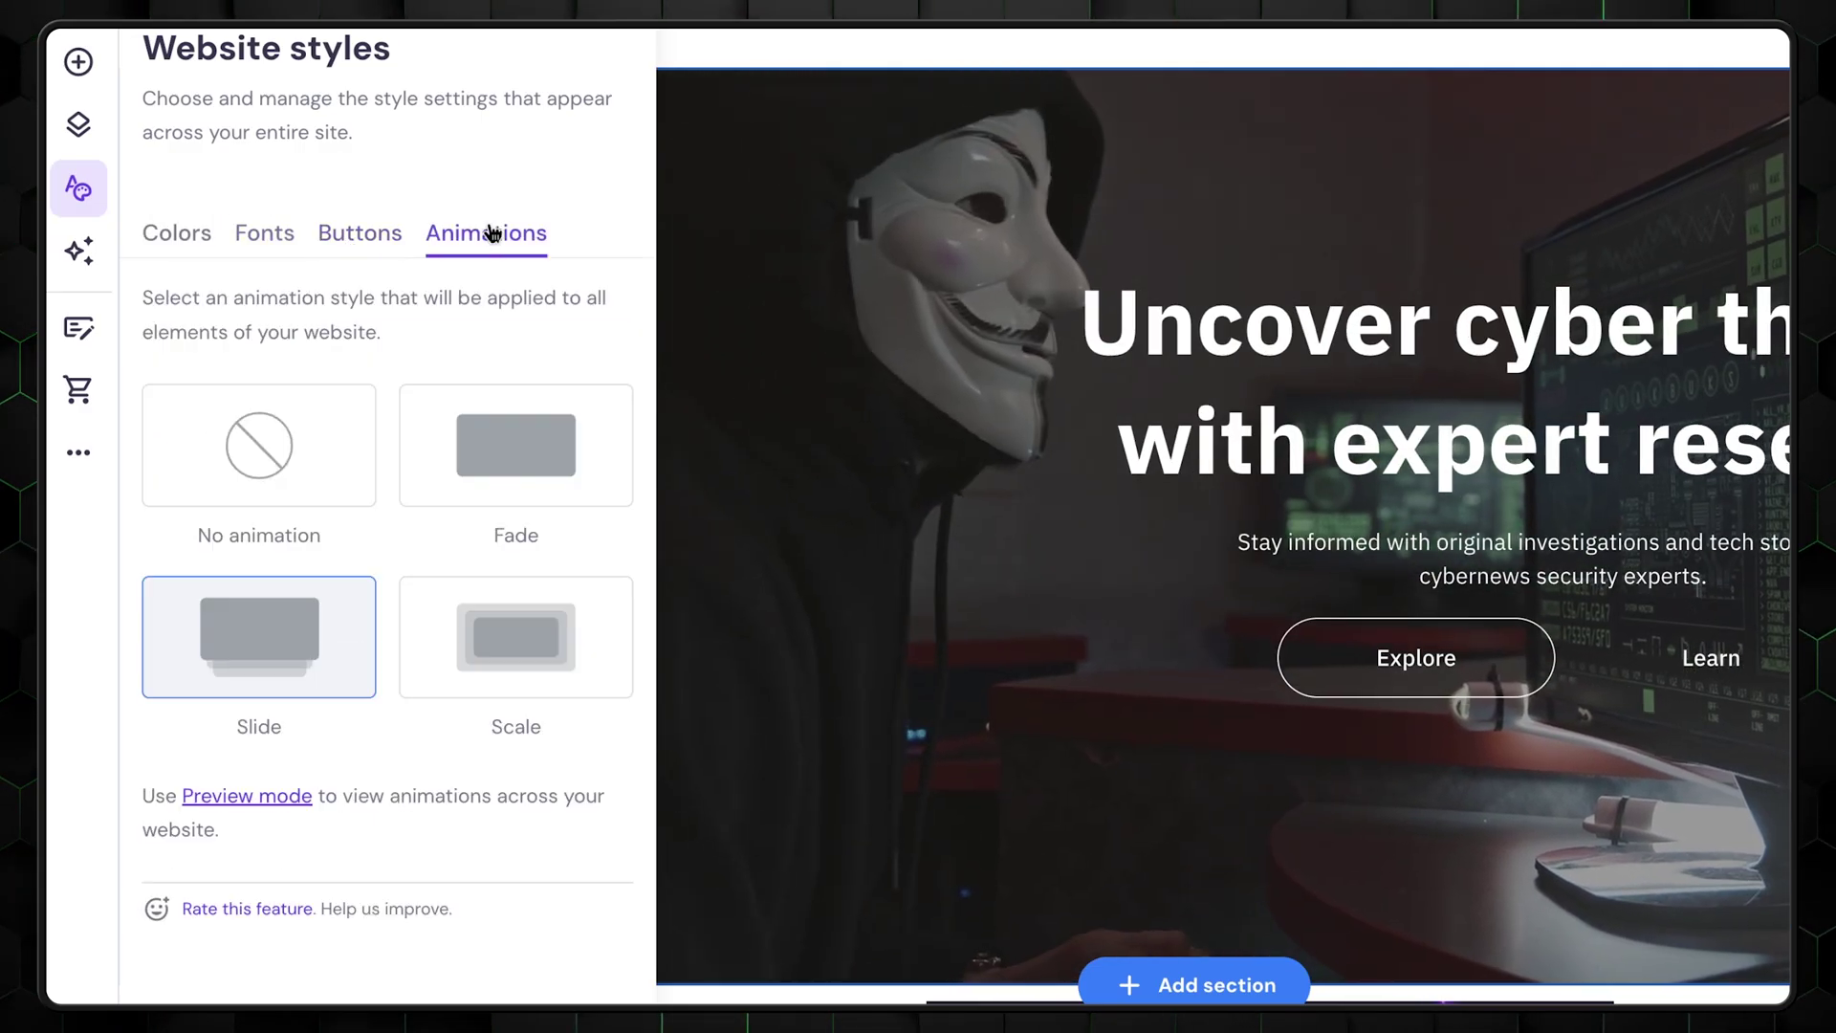
click(368, 239)
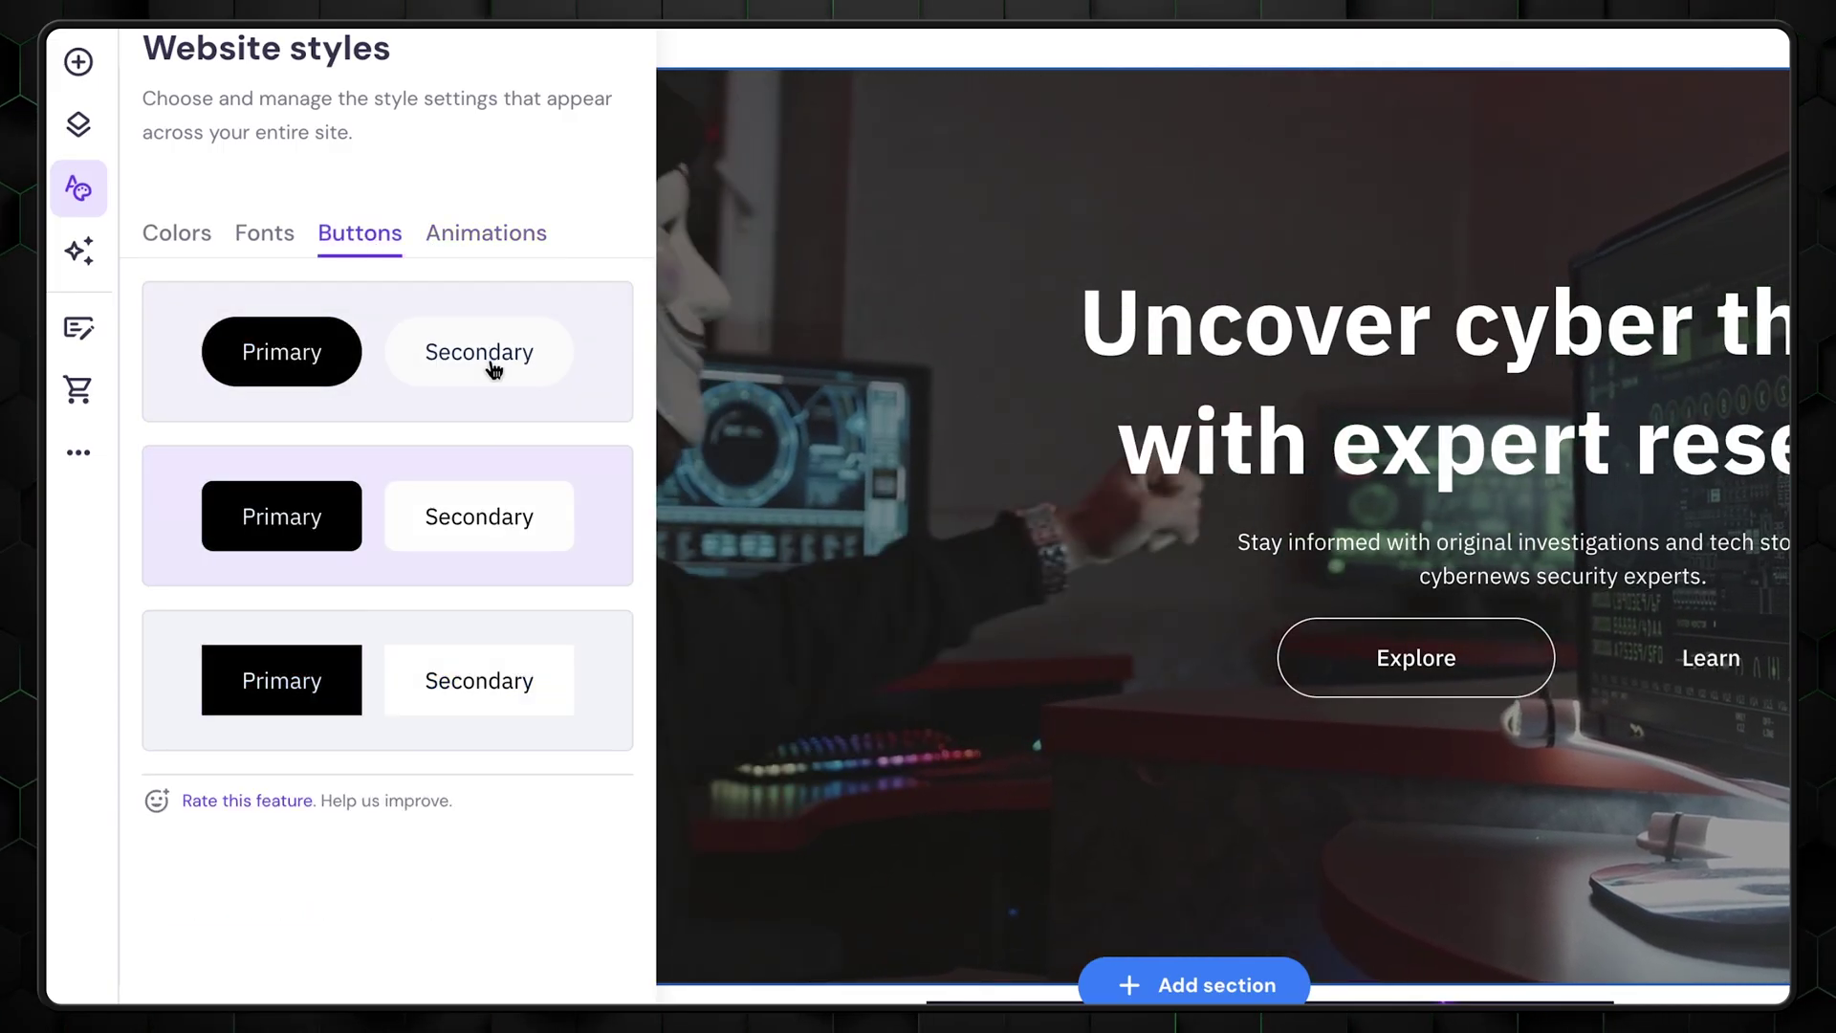
click(484, 239)
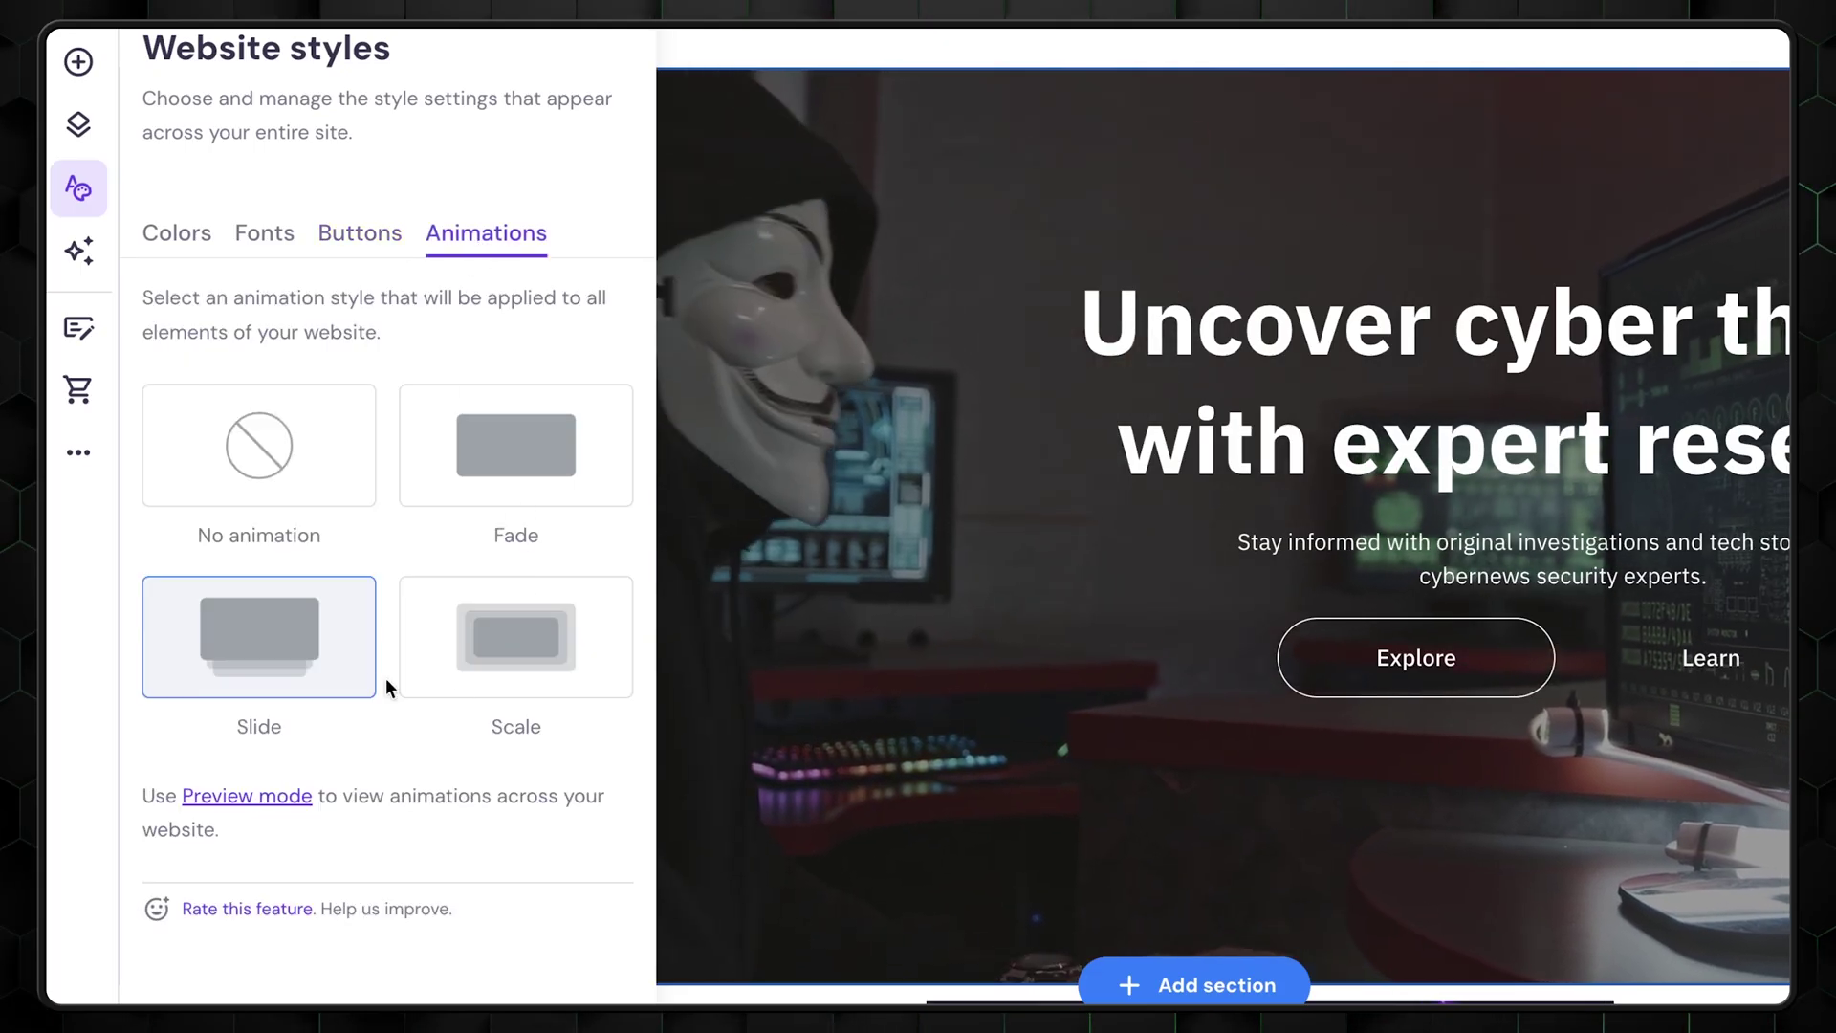
click(513, 646)
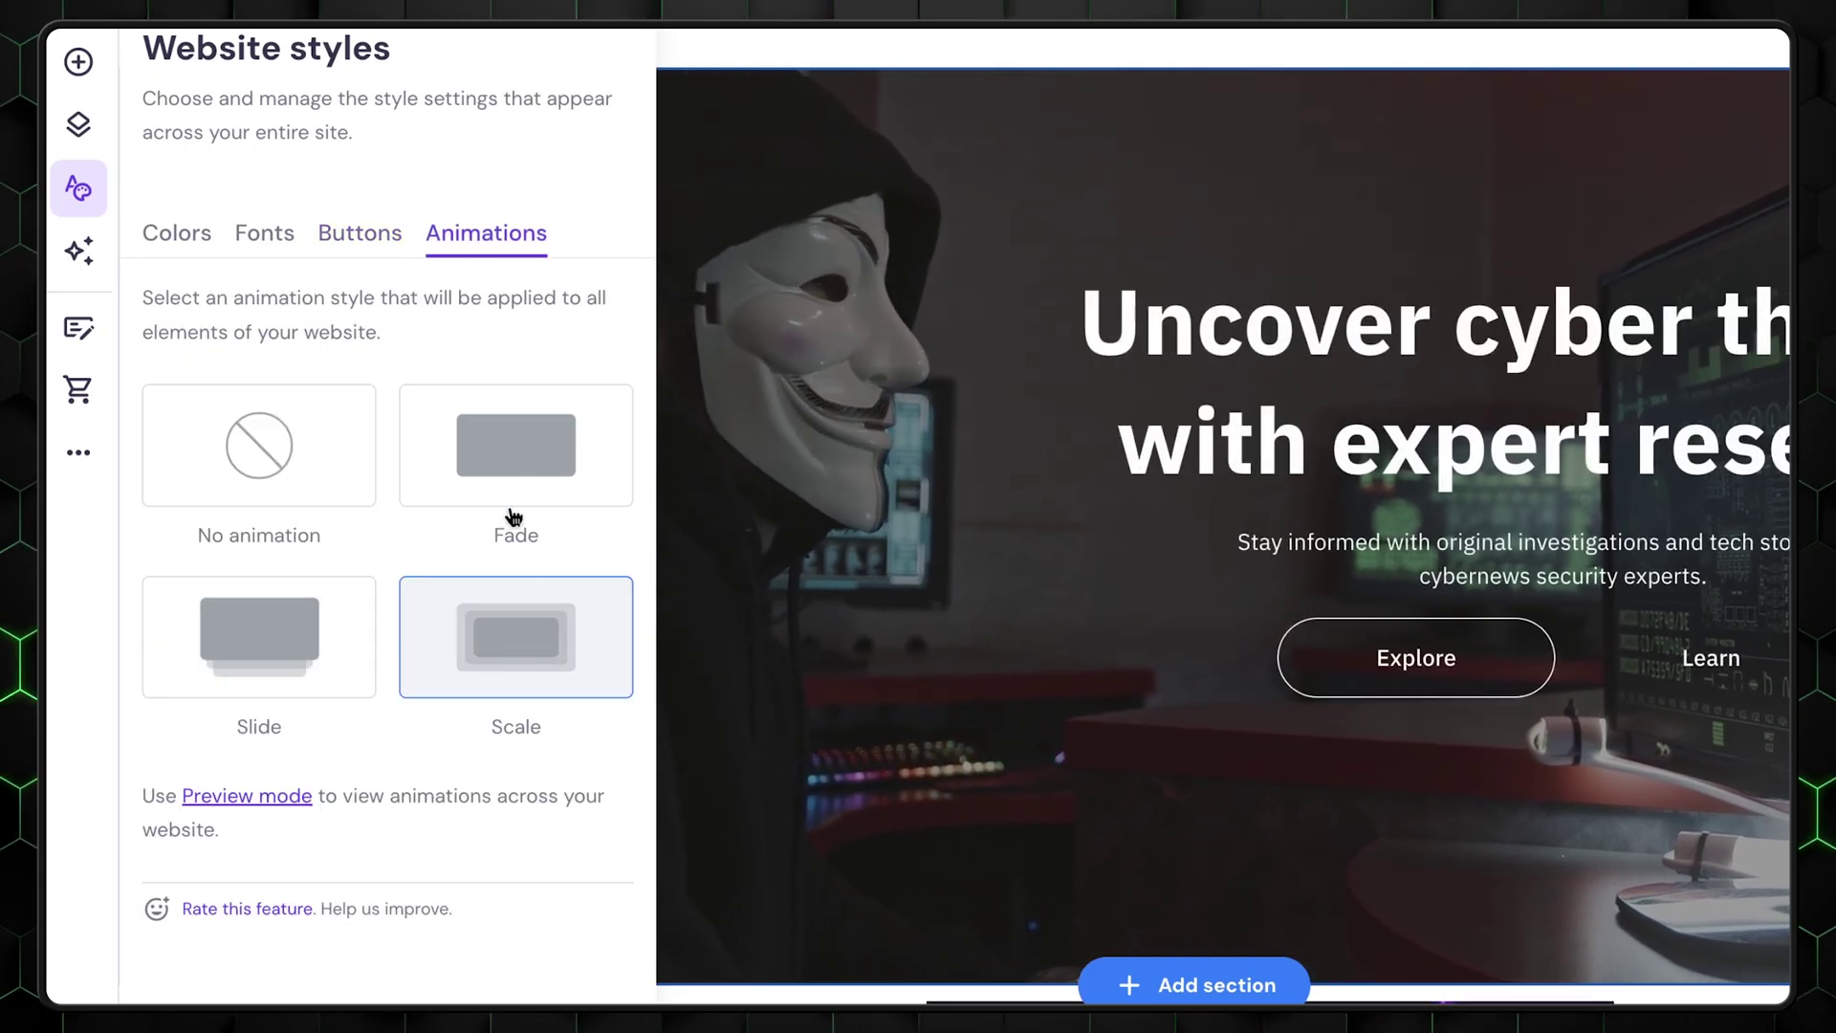
click(511, 465)
click(194, 625)
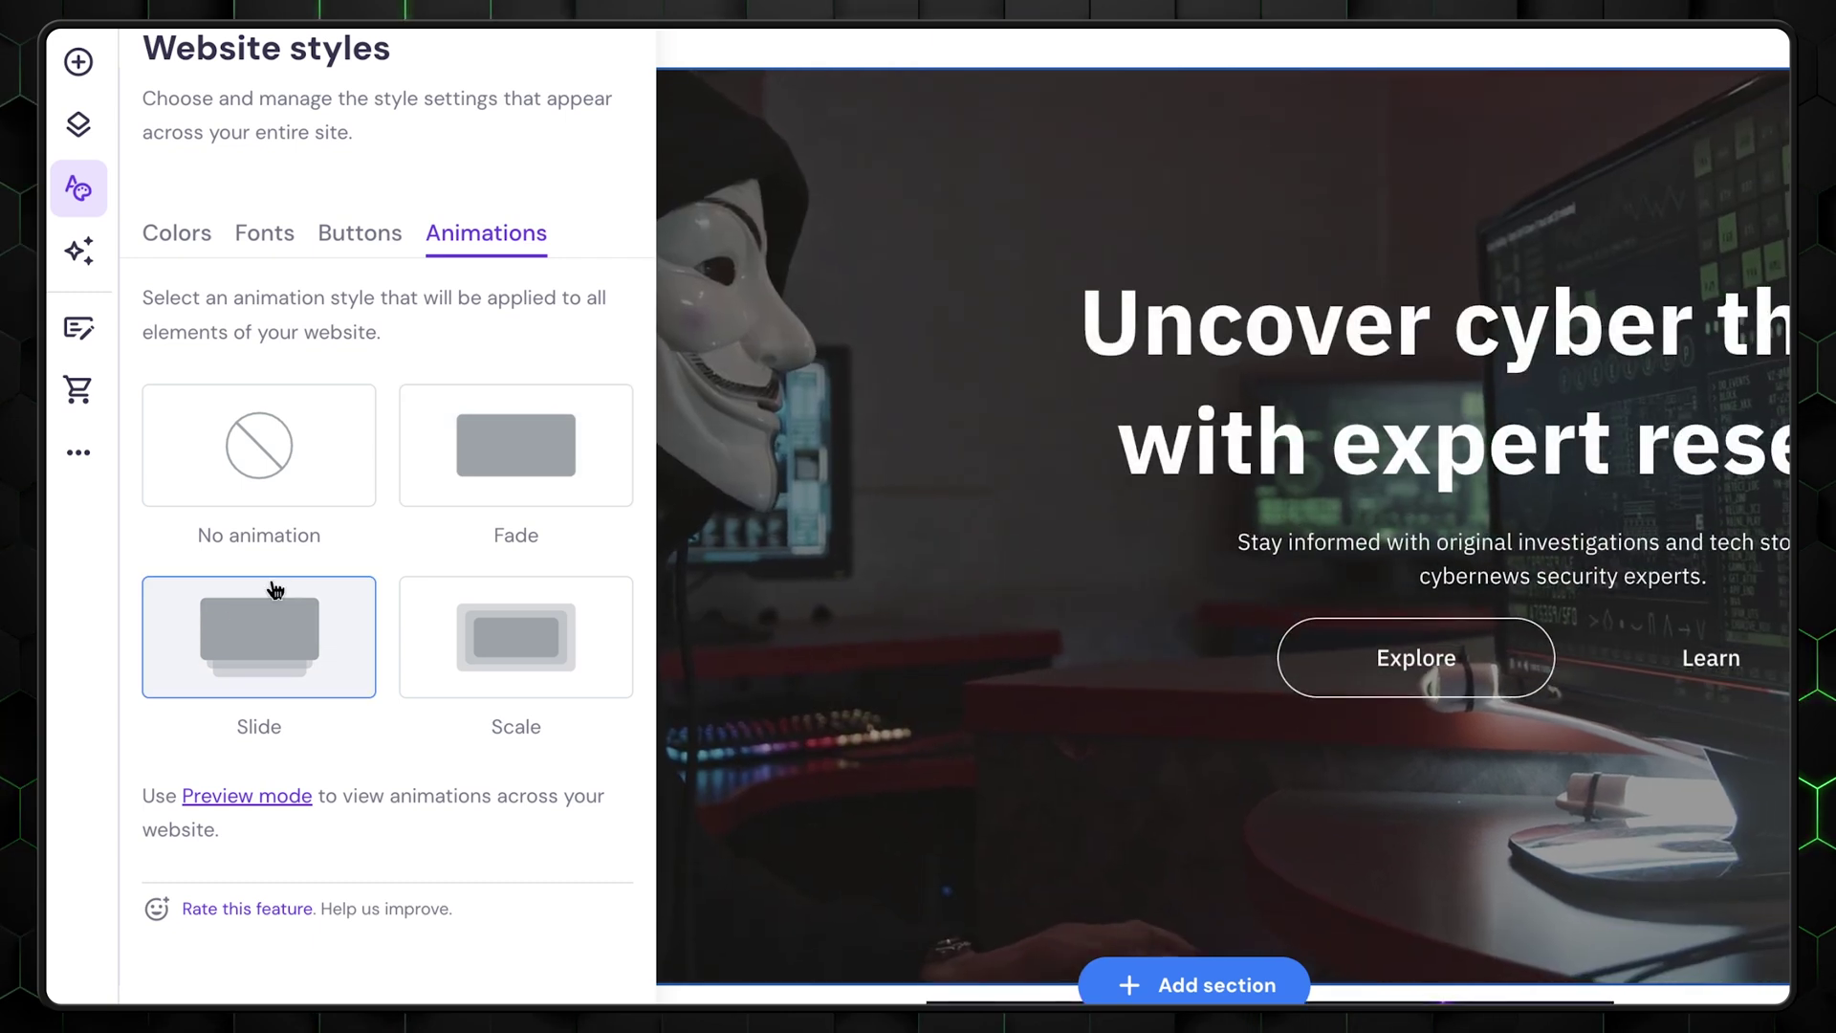
click(234, 463)
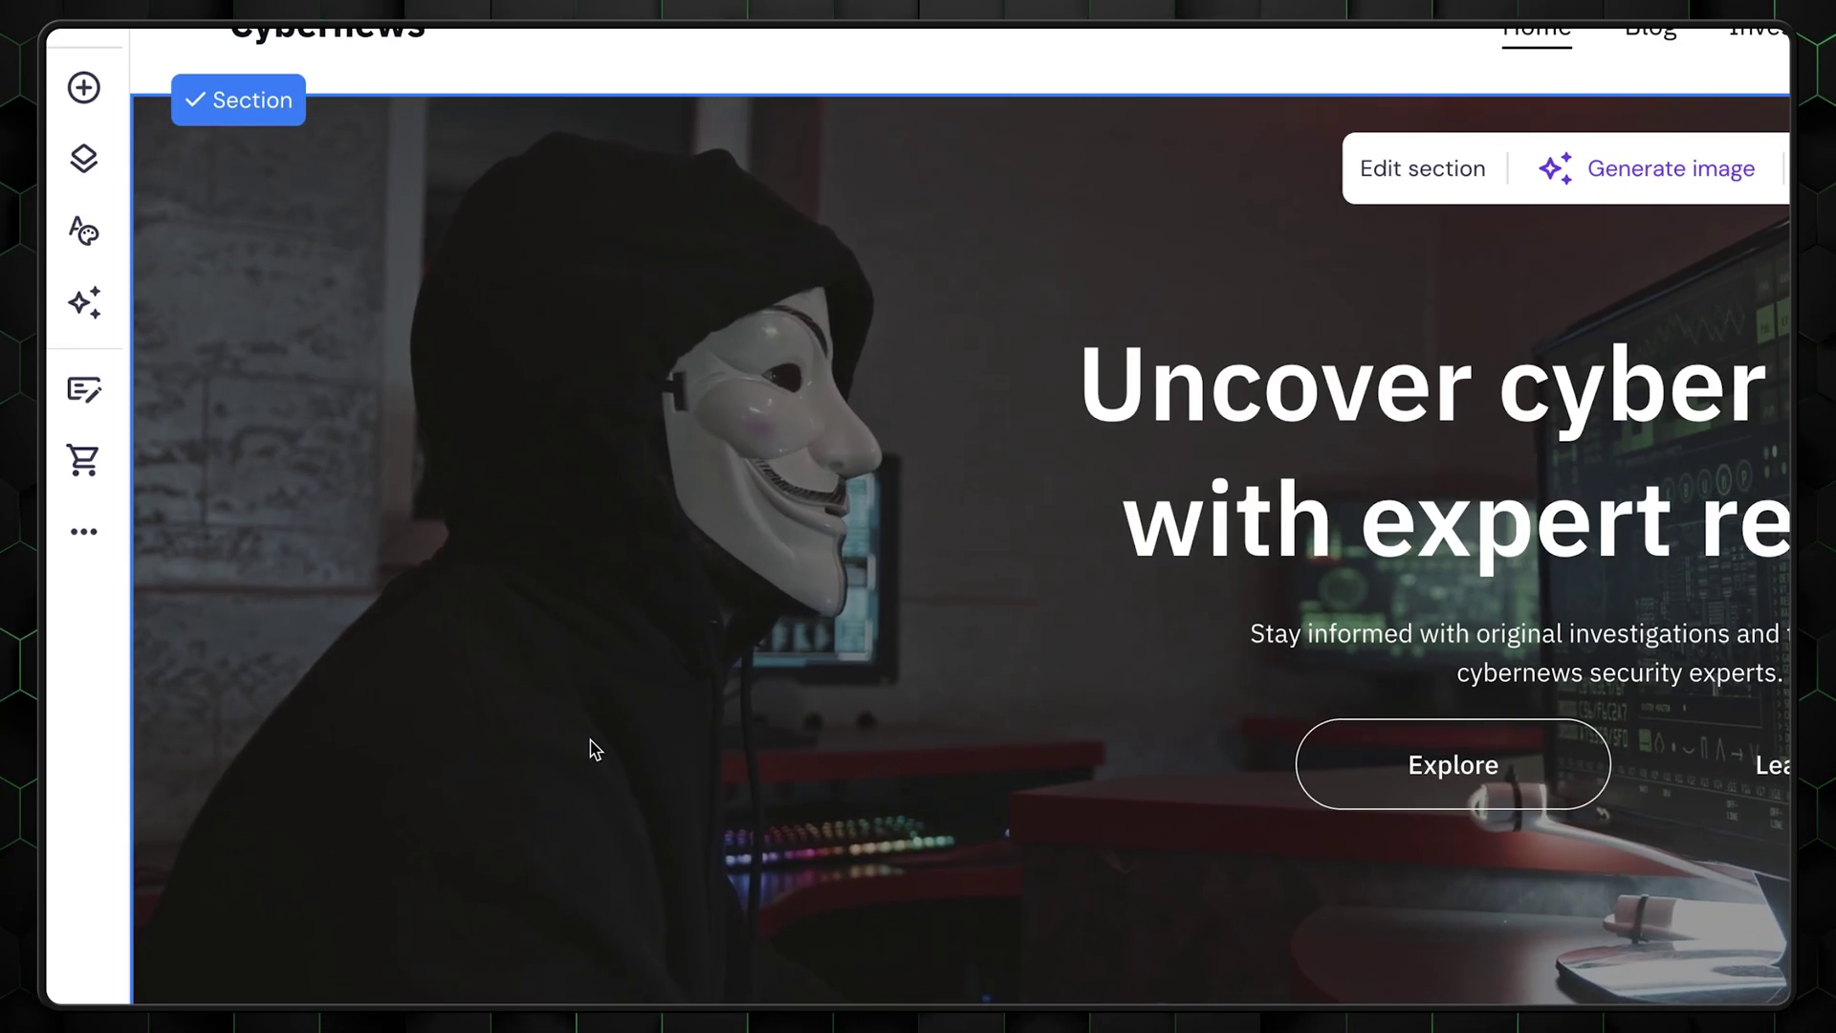
Add an online store to the site and scroll through its 8 sample products
click(84, 462)
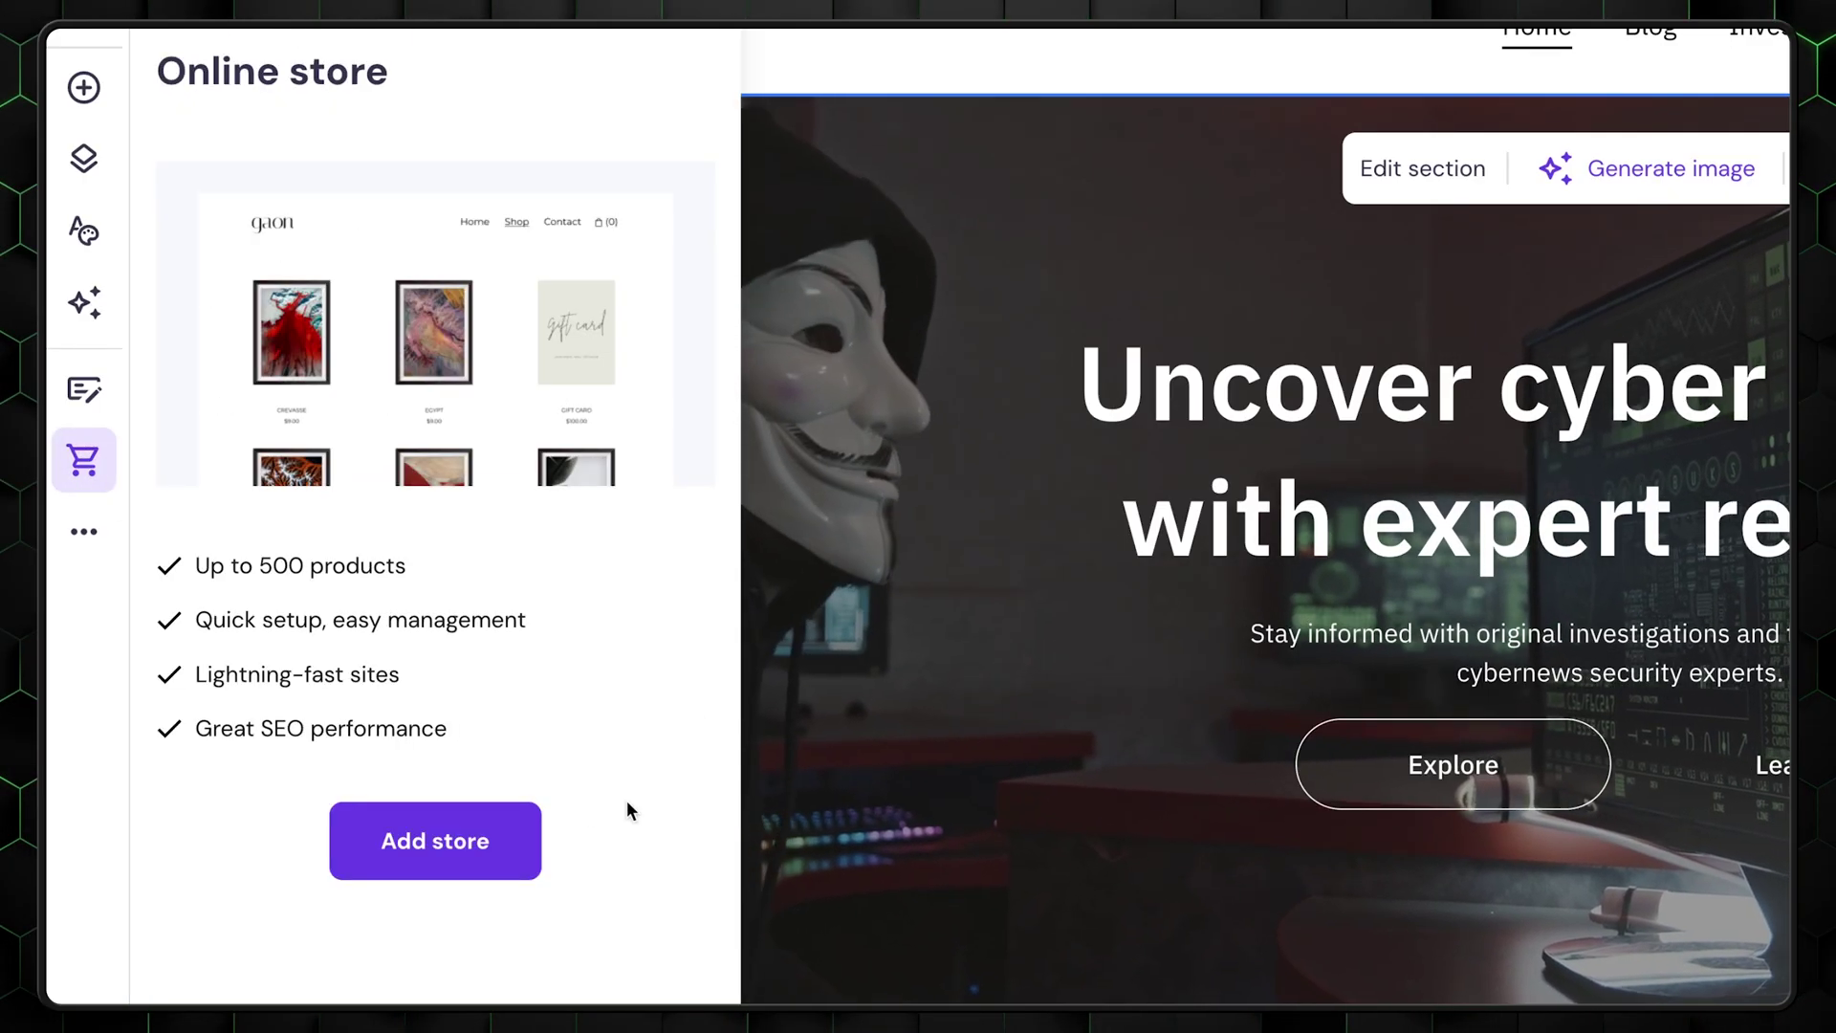
click(412, 850)
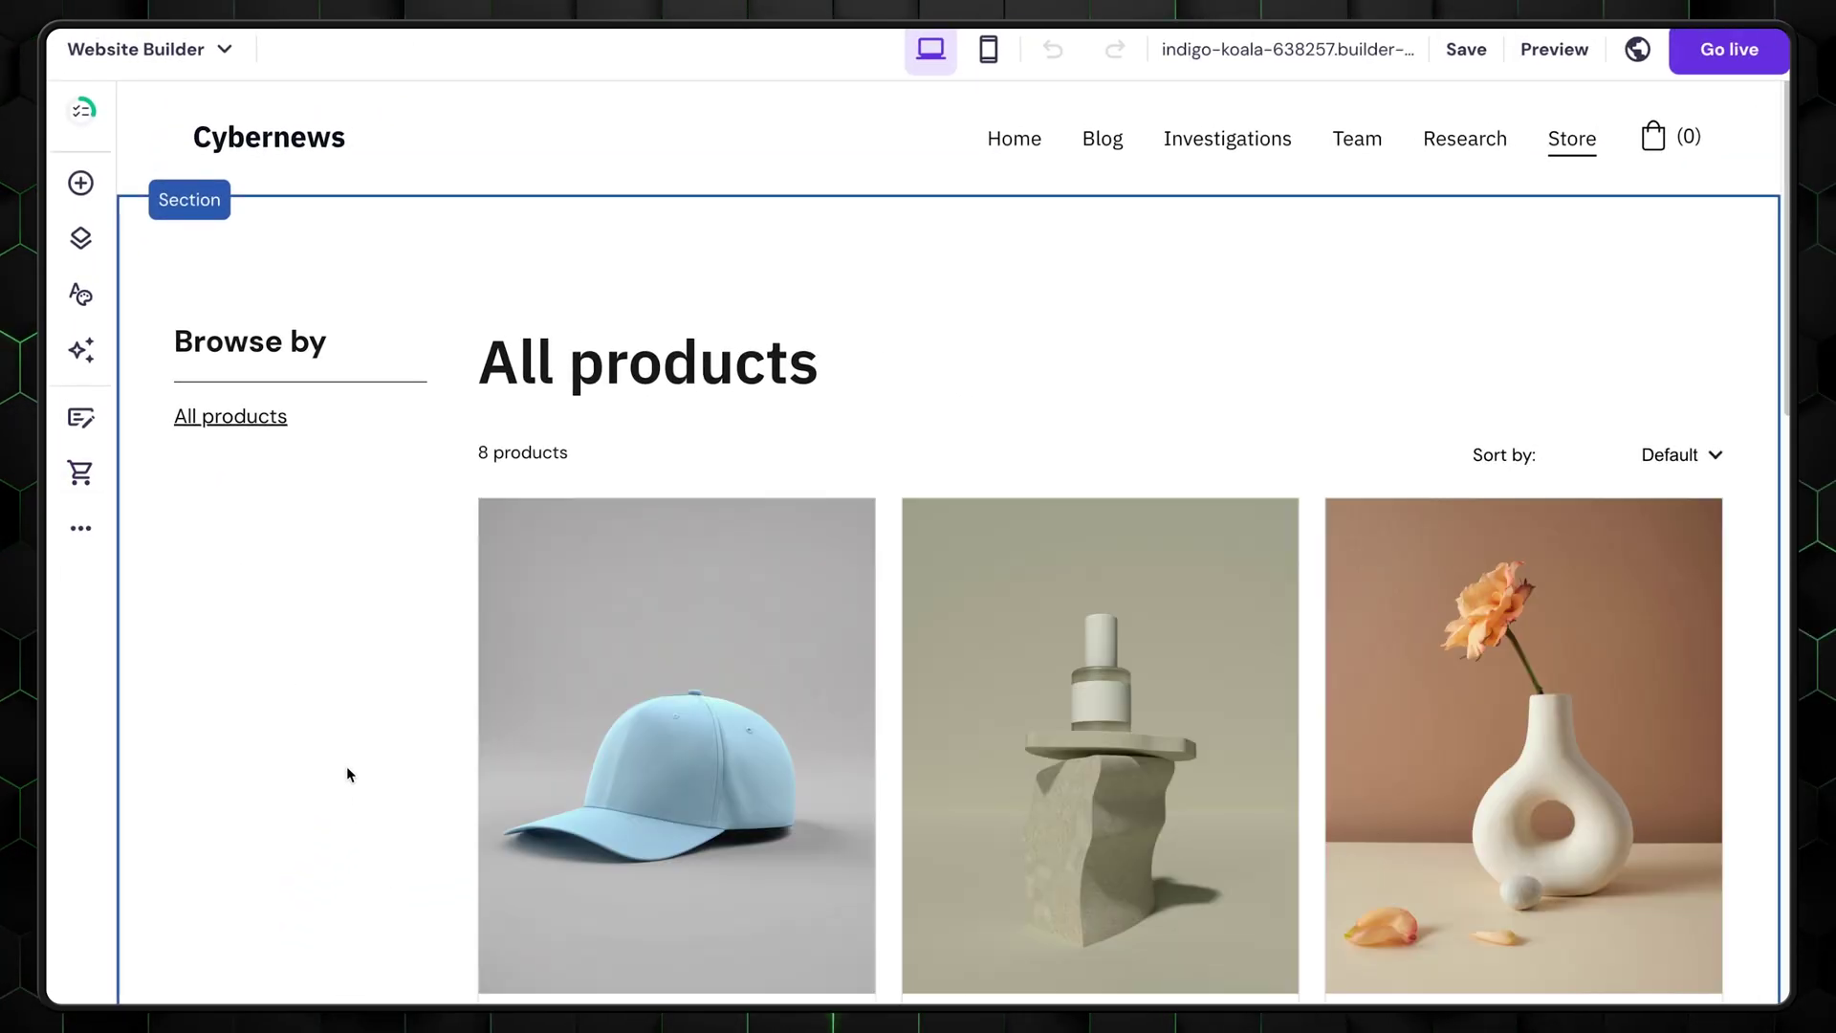
scroll(1478, 578, down, 4)
scroll(1569, 561, down, 5)
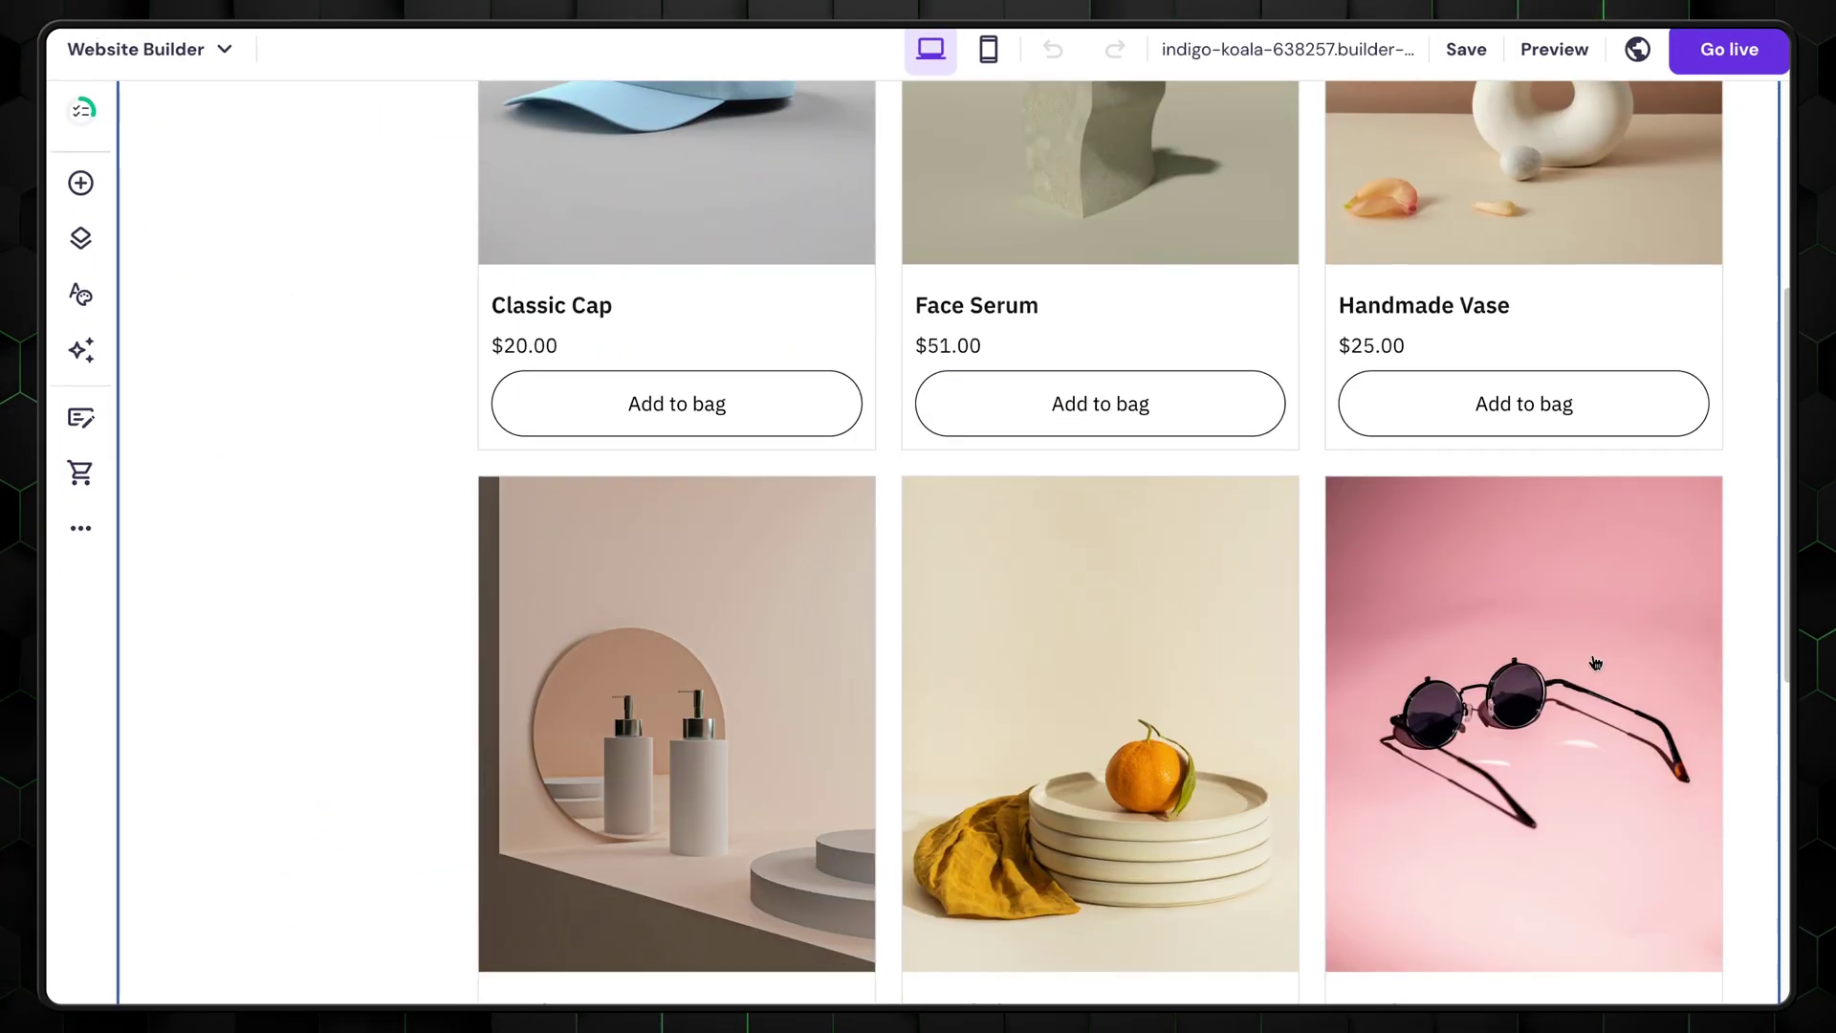
scroll(1578, 762, up, 8)
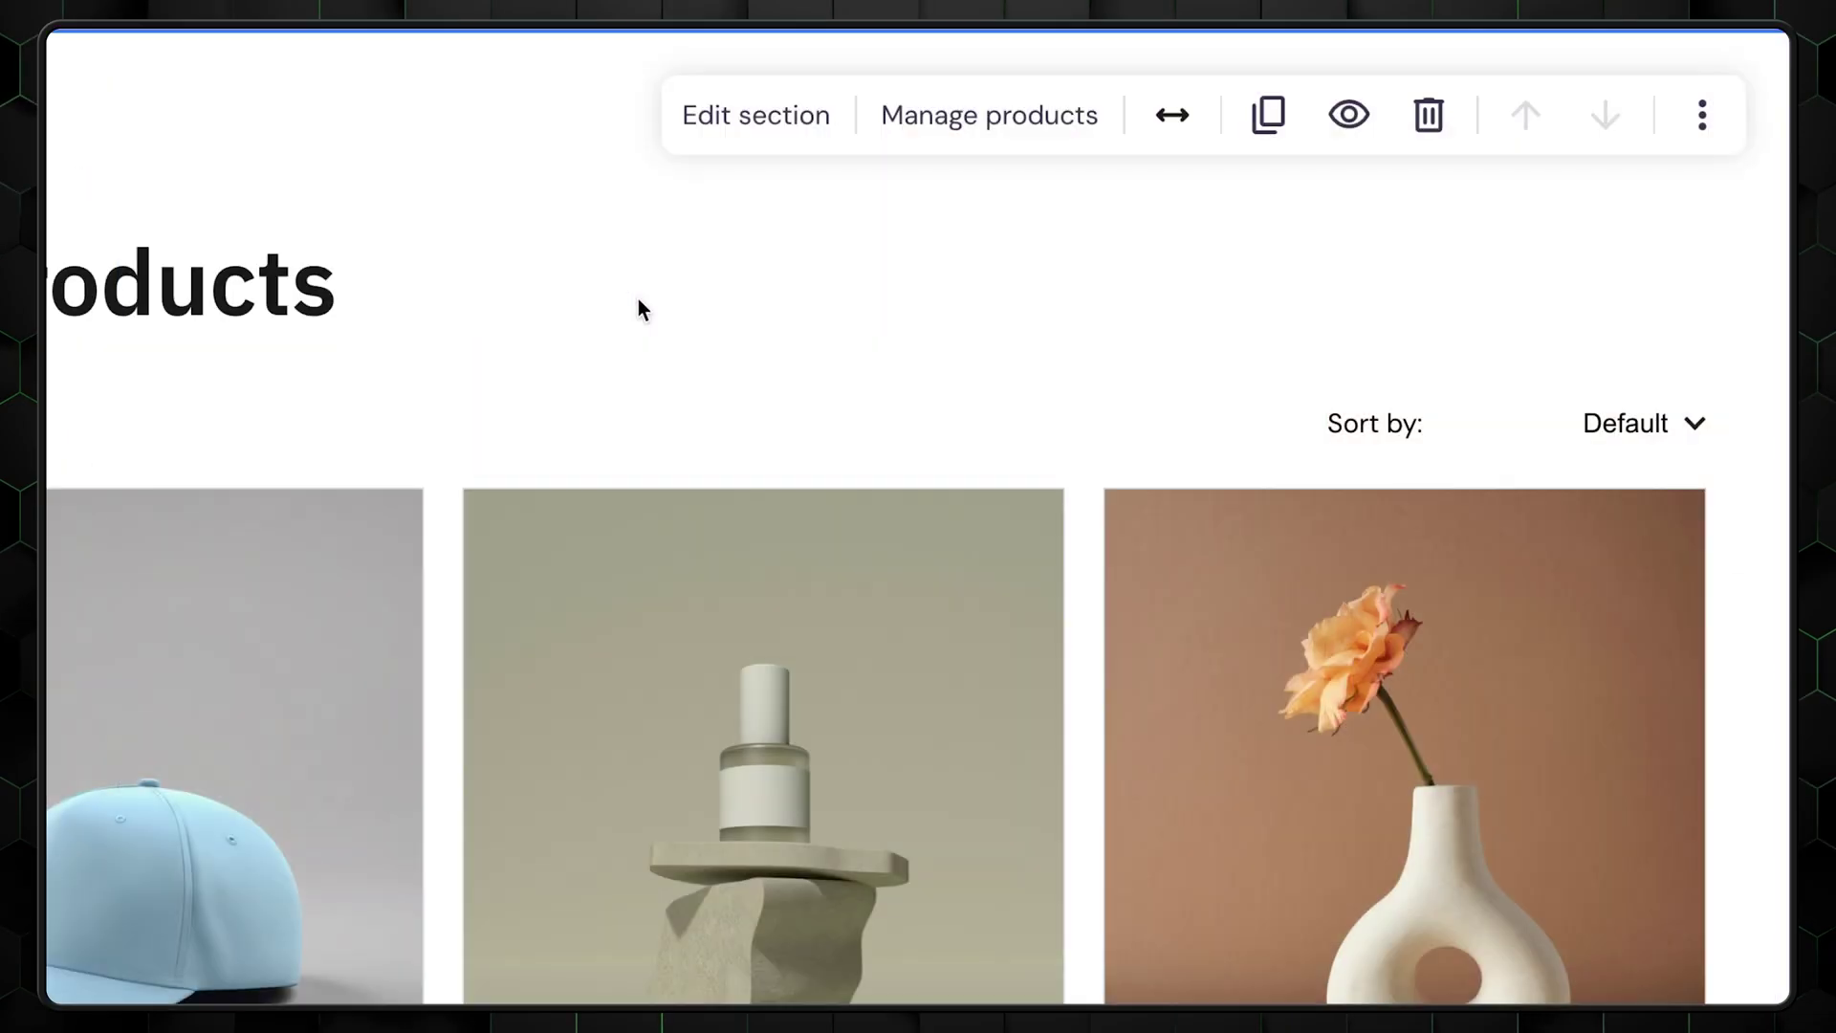
Review the Classic Cap product details, then go to store settings to add free Regular shipping
click(1052, 116)
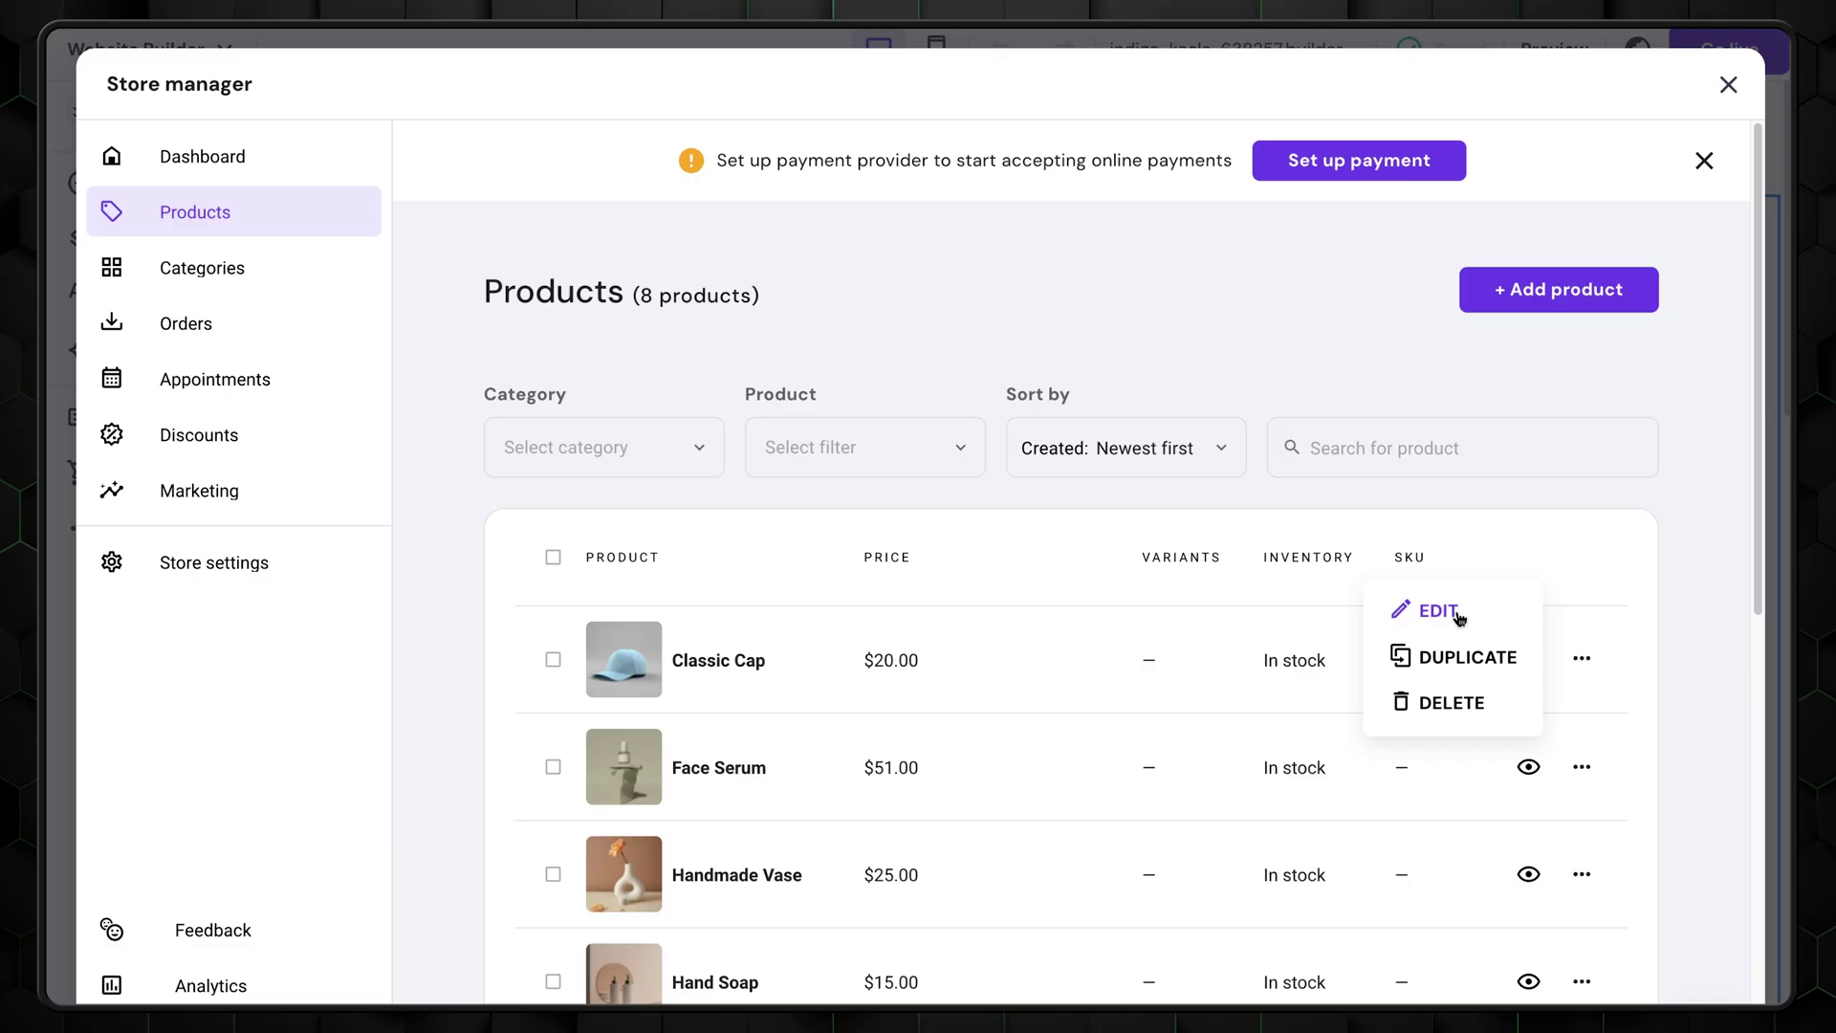
click(1437, 610)
scroll(1698, 577, down, 6)
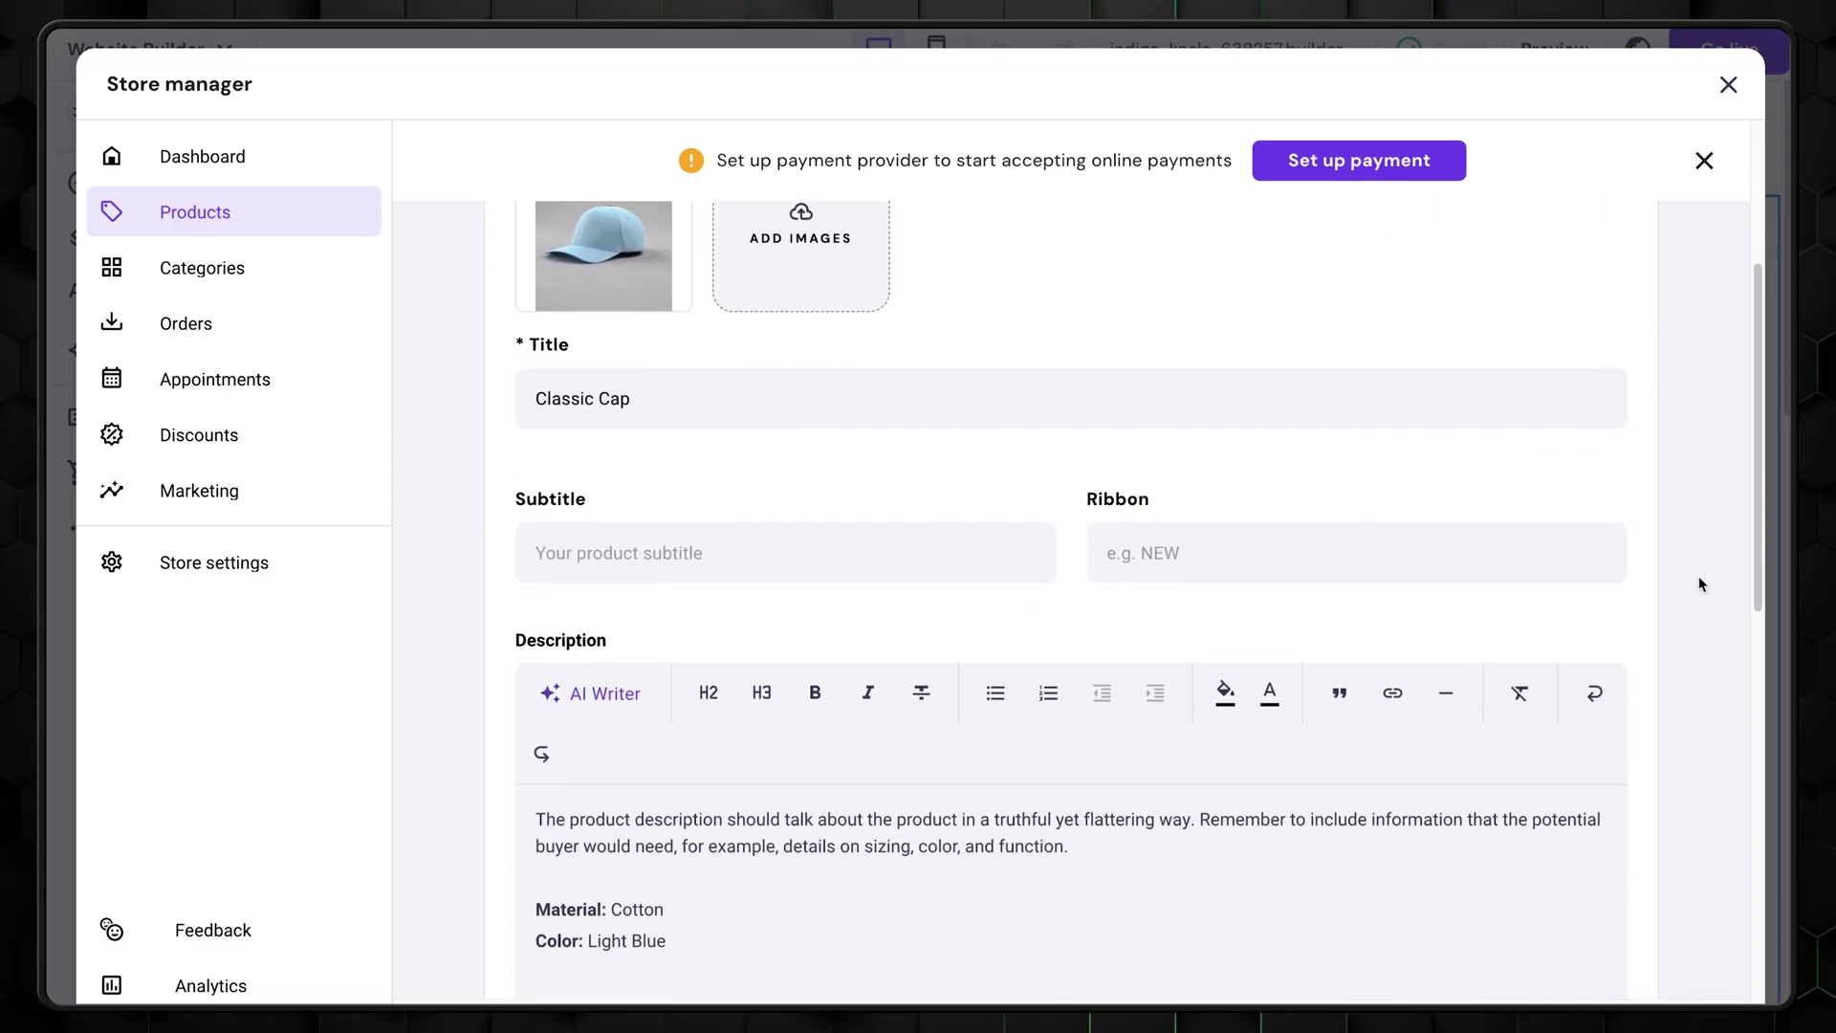
scroll(1699, 579, down, 6)
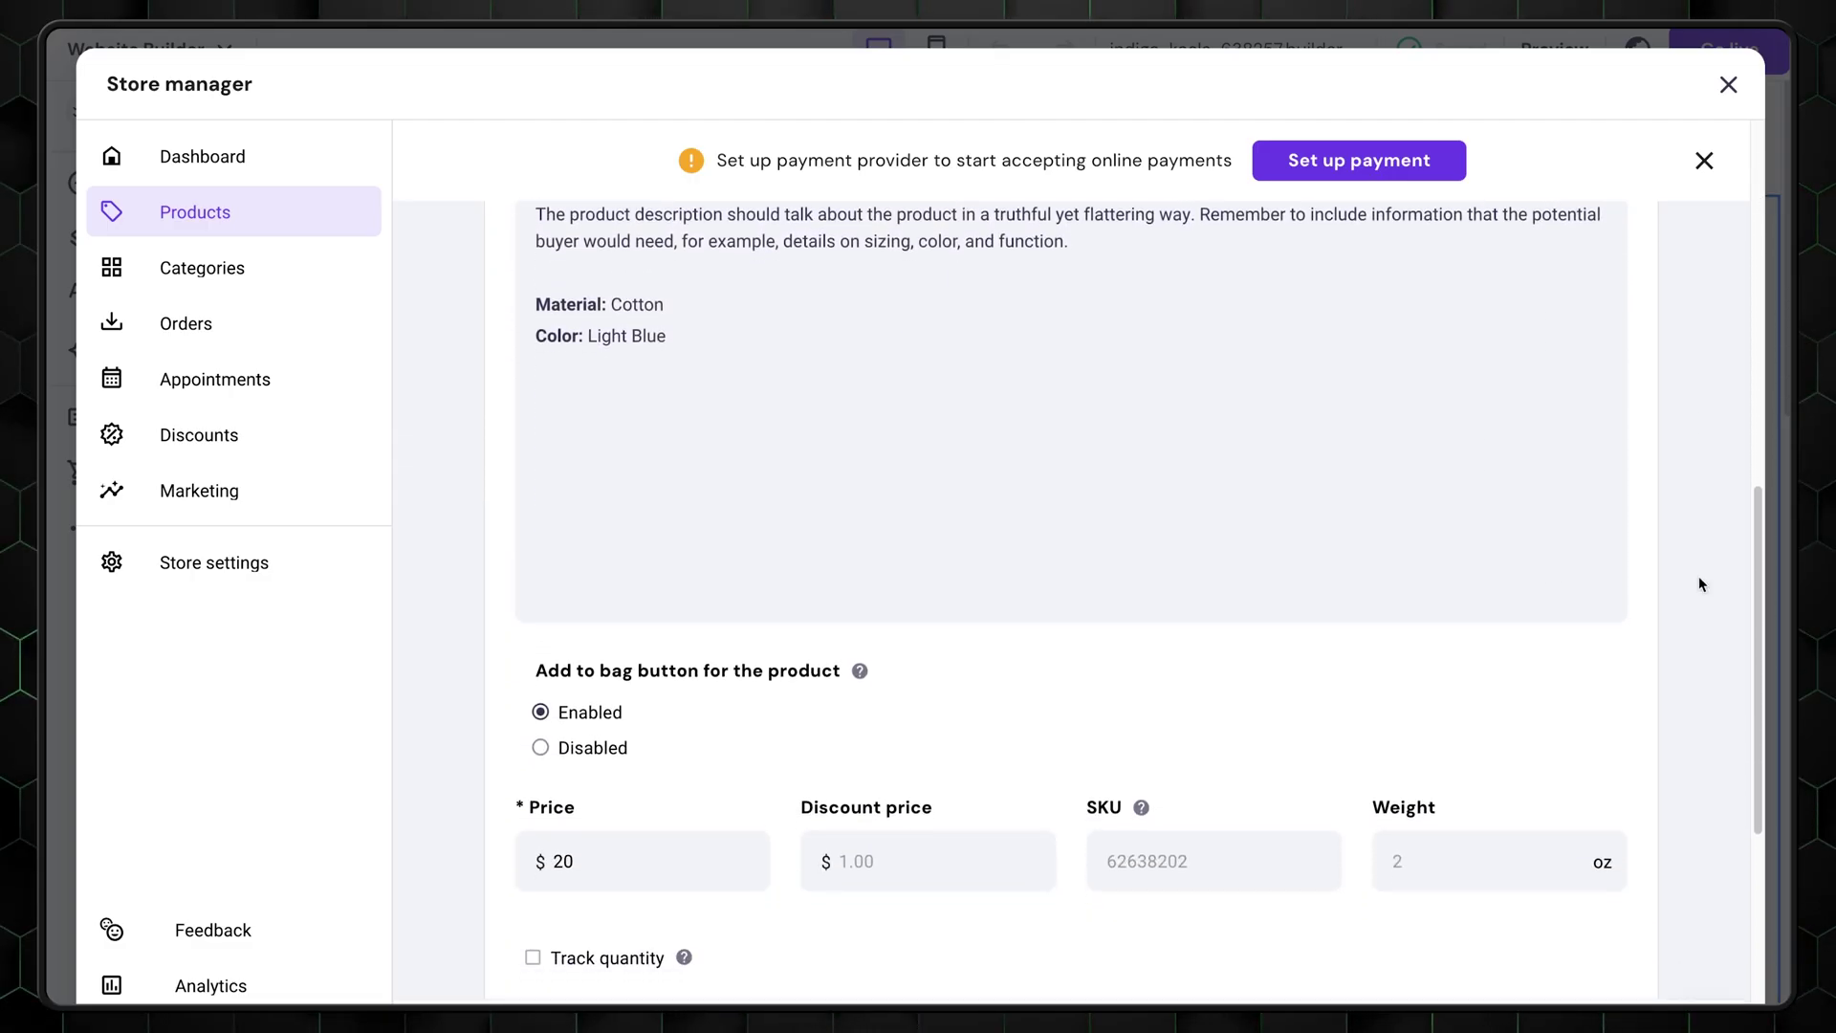
scroll(1698, 575, down, 3)
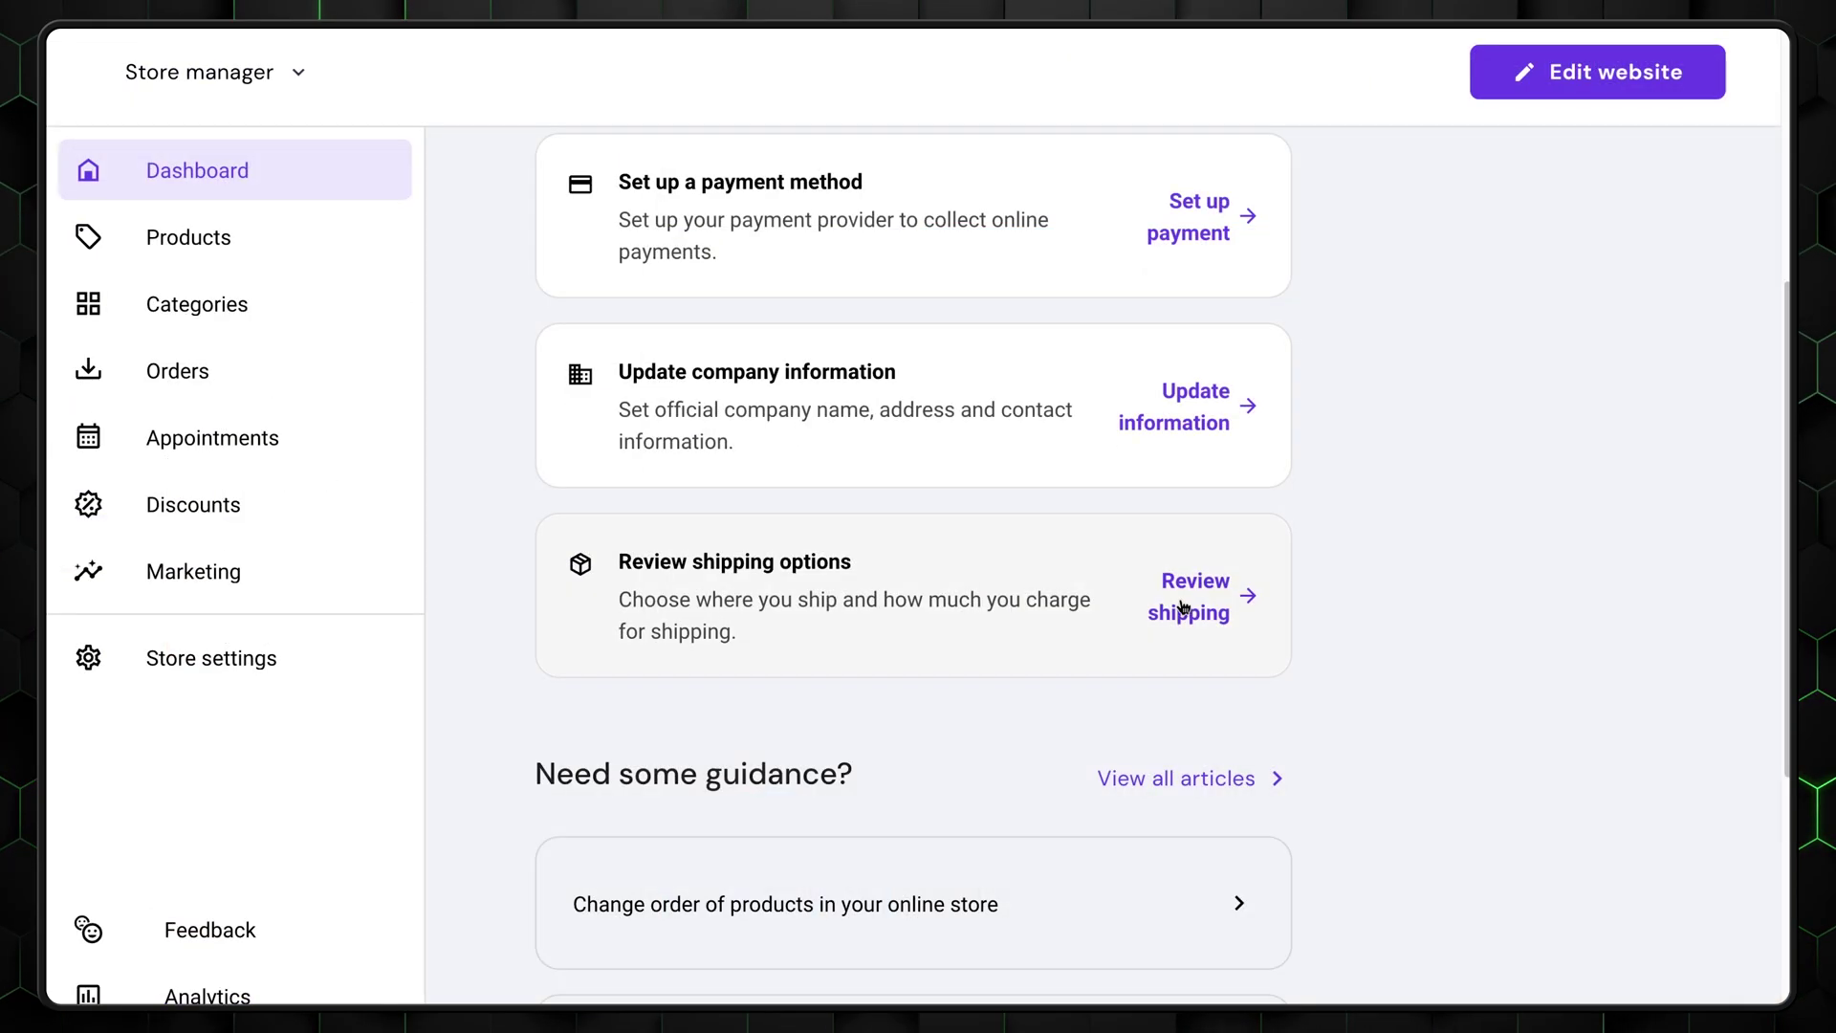
click(1183, 598)
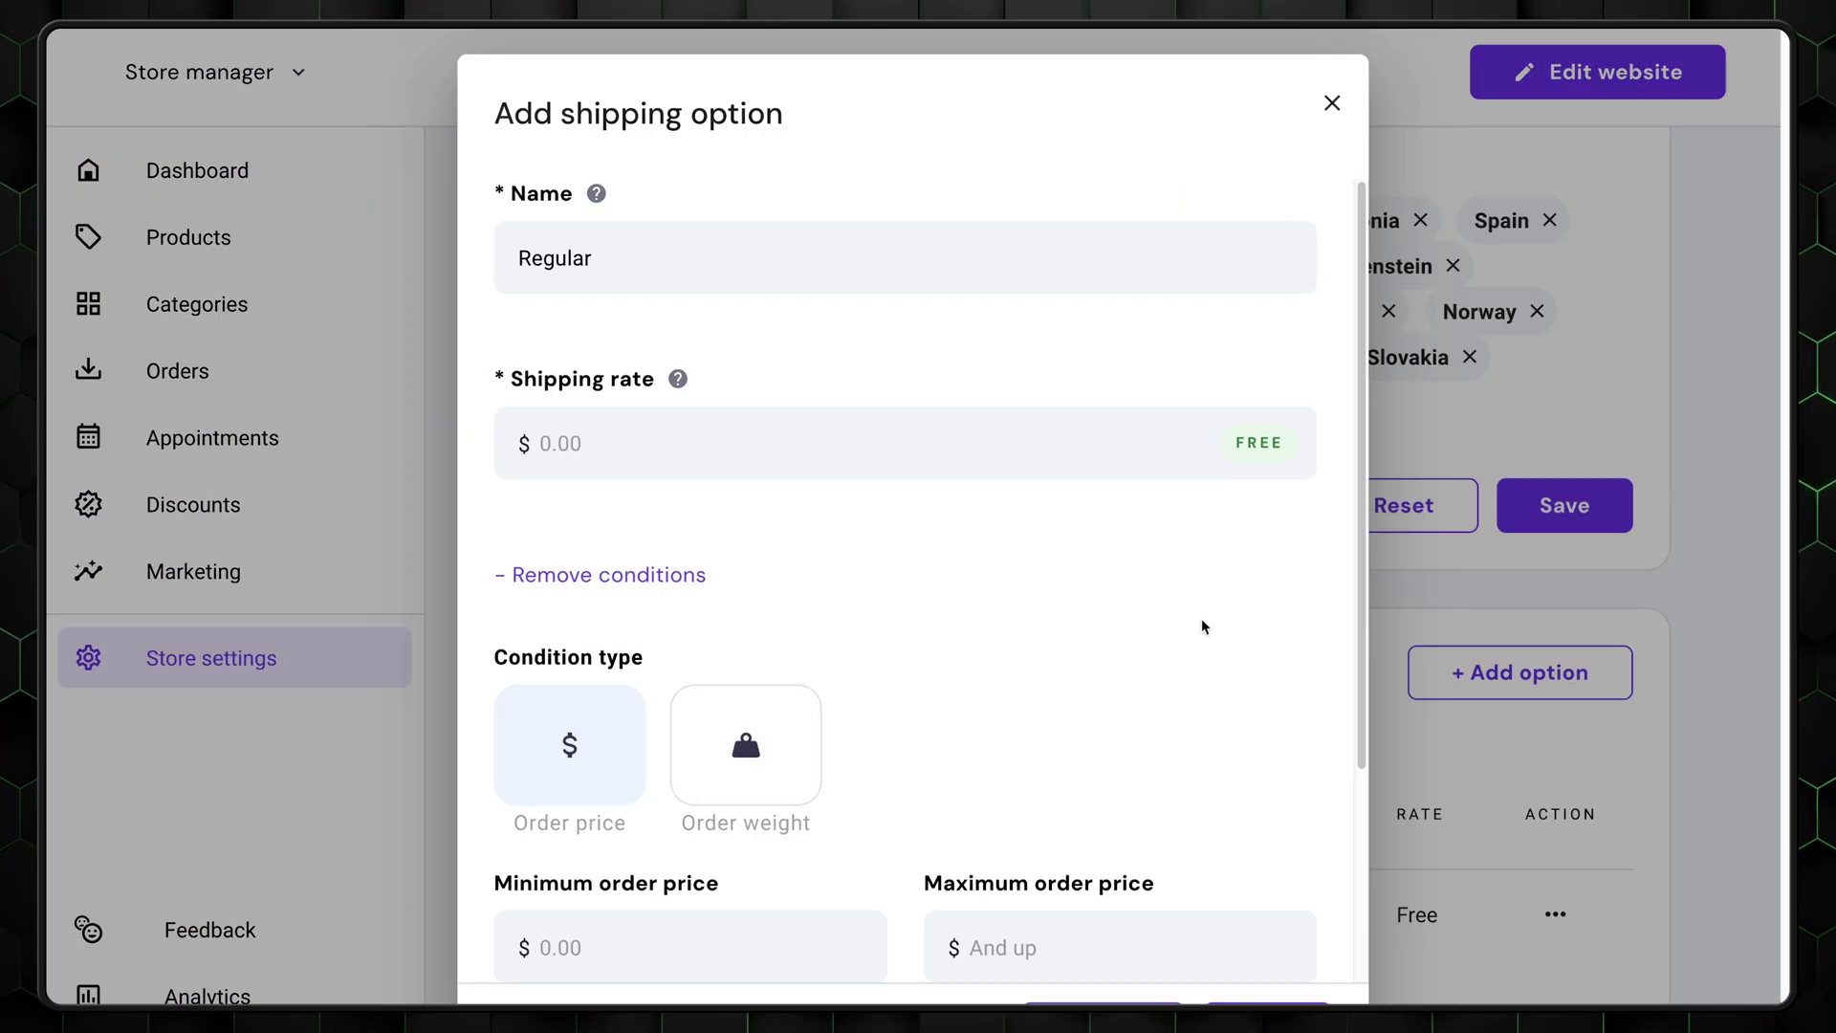
scroll(1214, 619, down, 3)
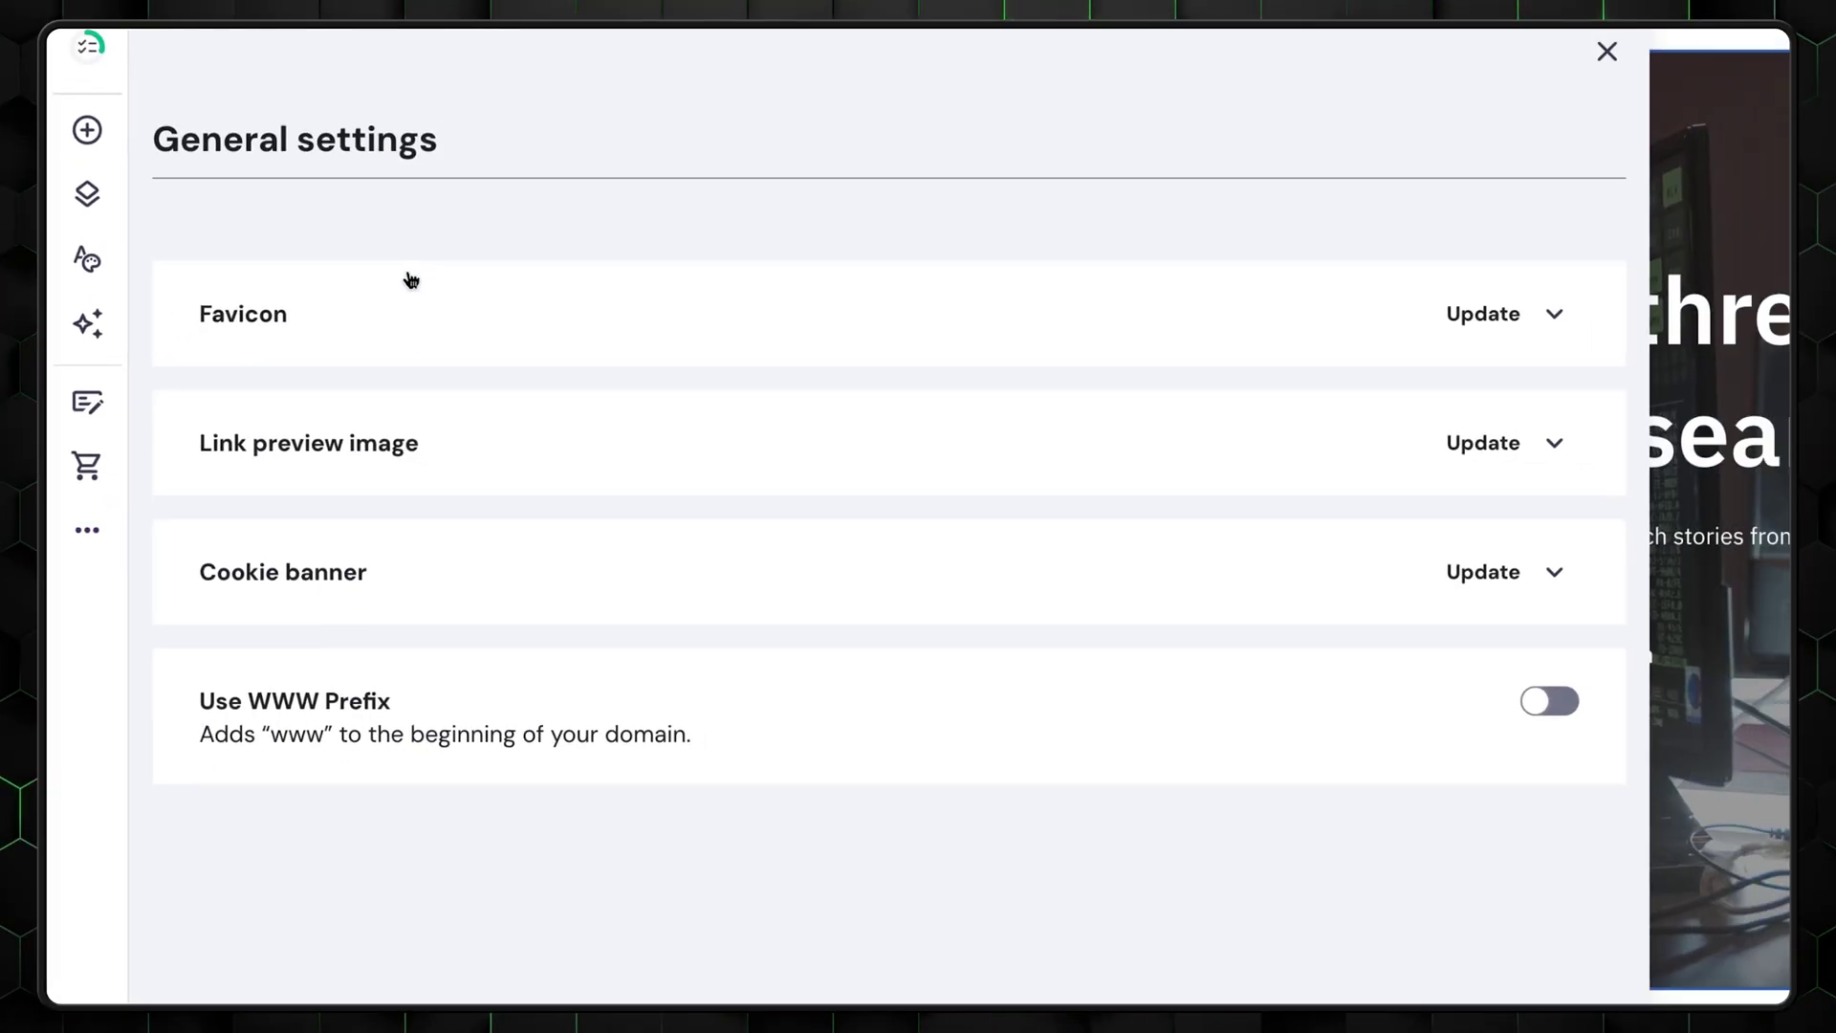
Set the cat logo as favicon, update the link preview image and enable the cookie banner
click(1317, 344)
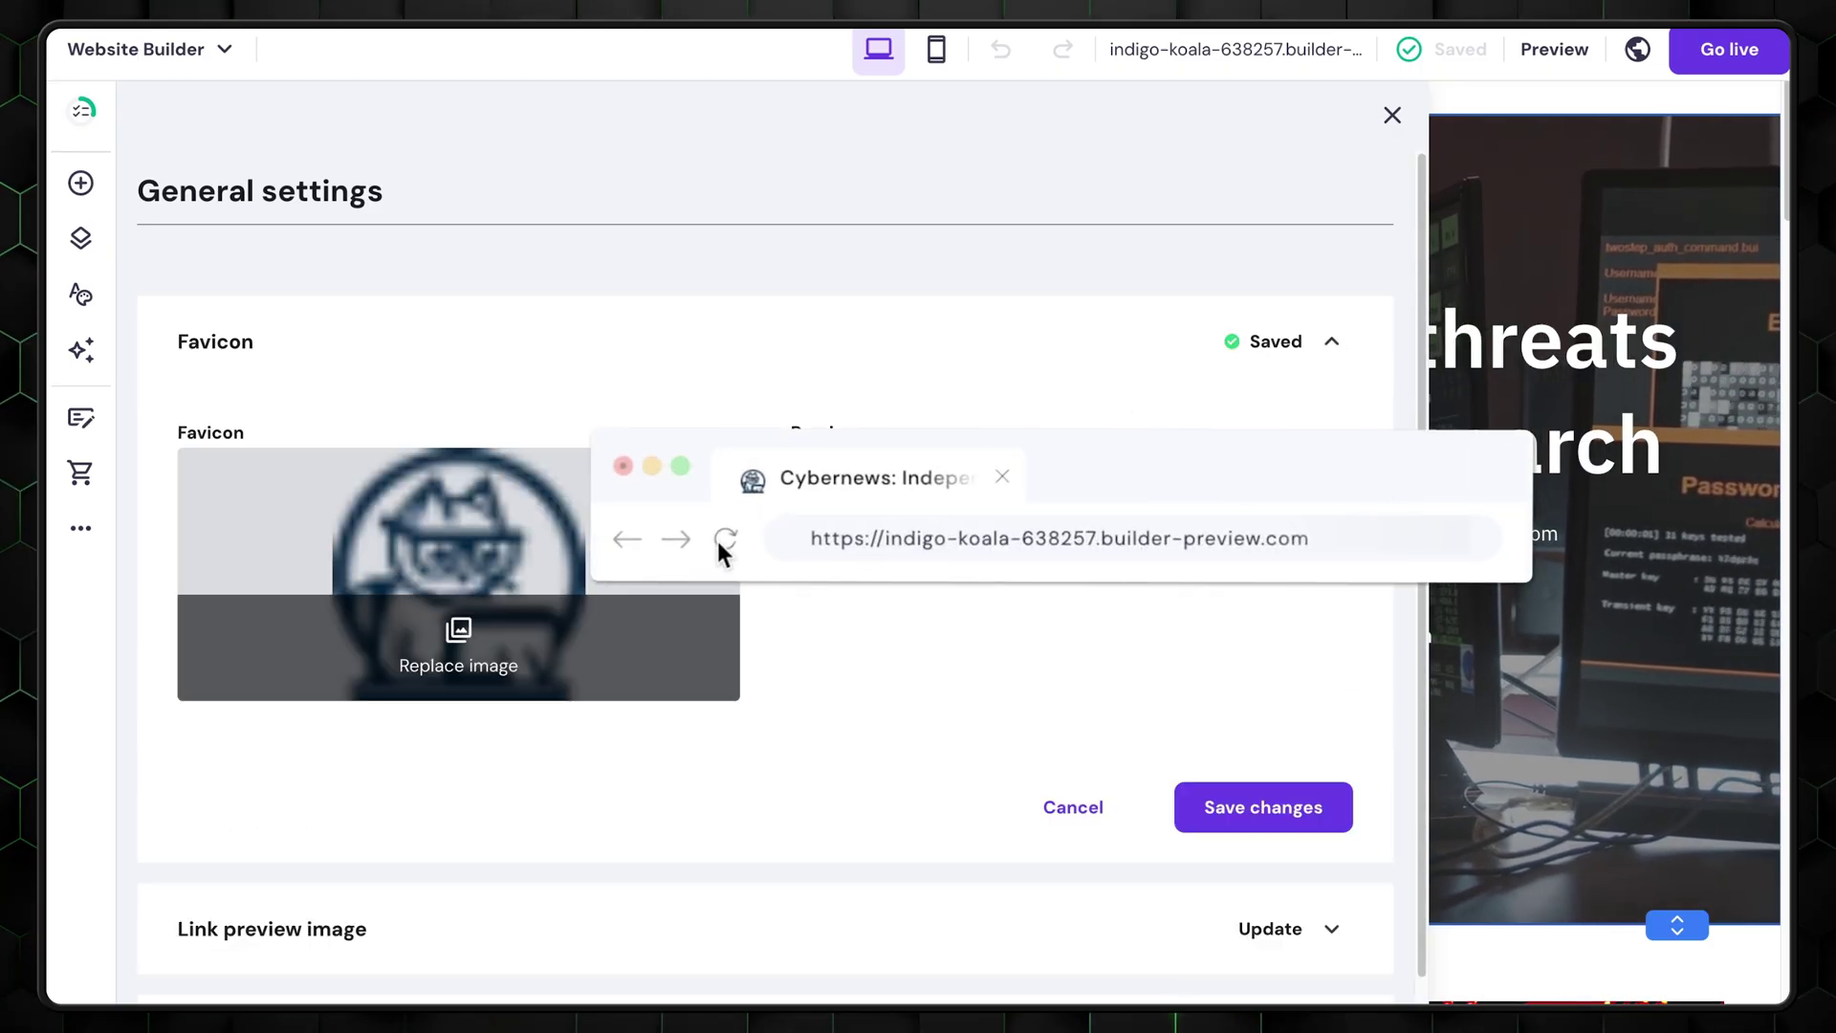
click(1119, 795)
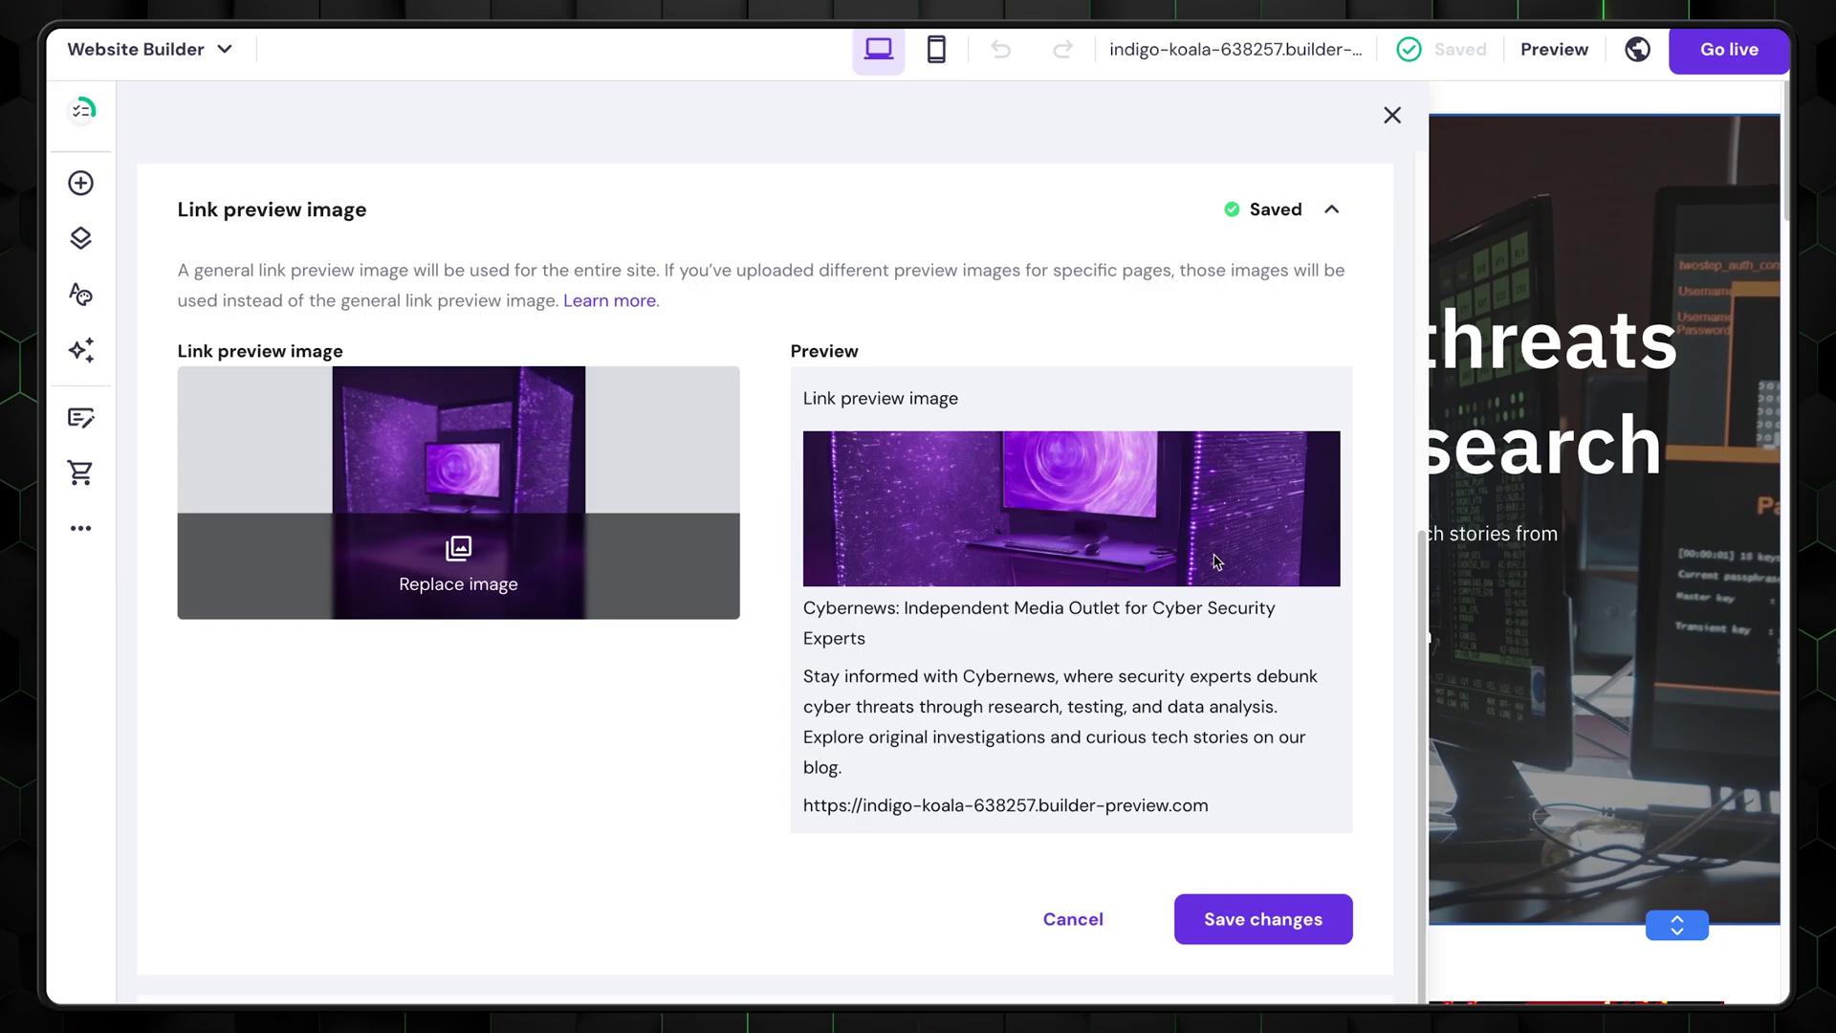
scroll(1217, 561, down, 5)
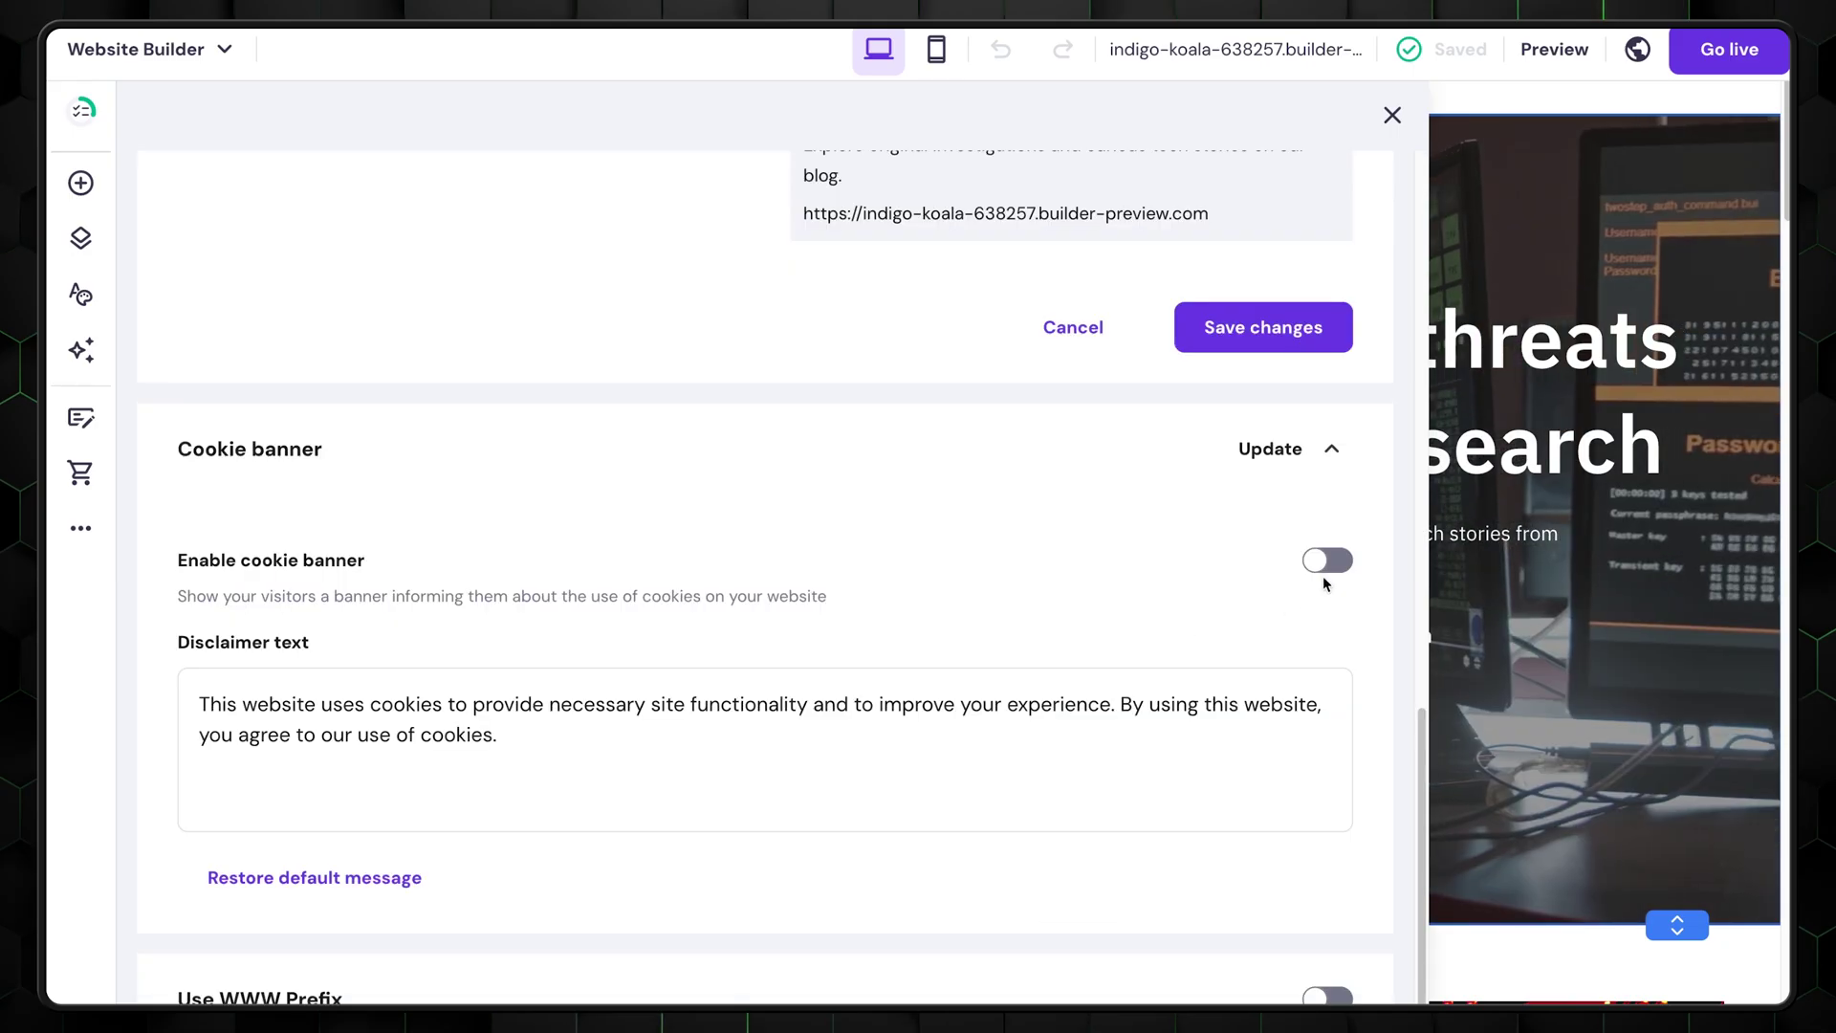
click(1325, 558)
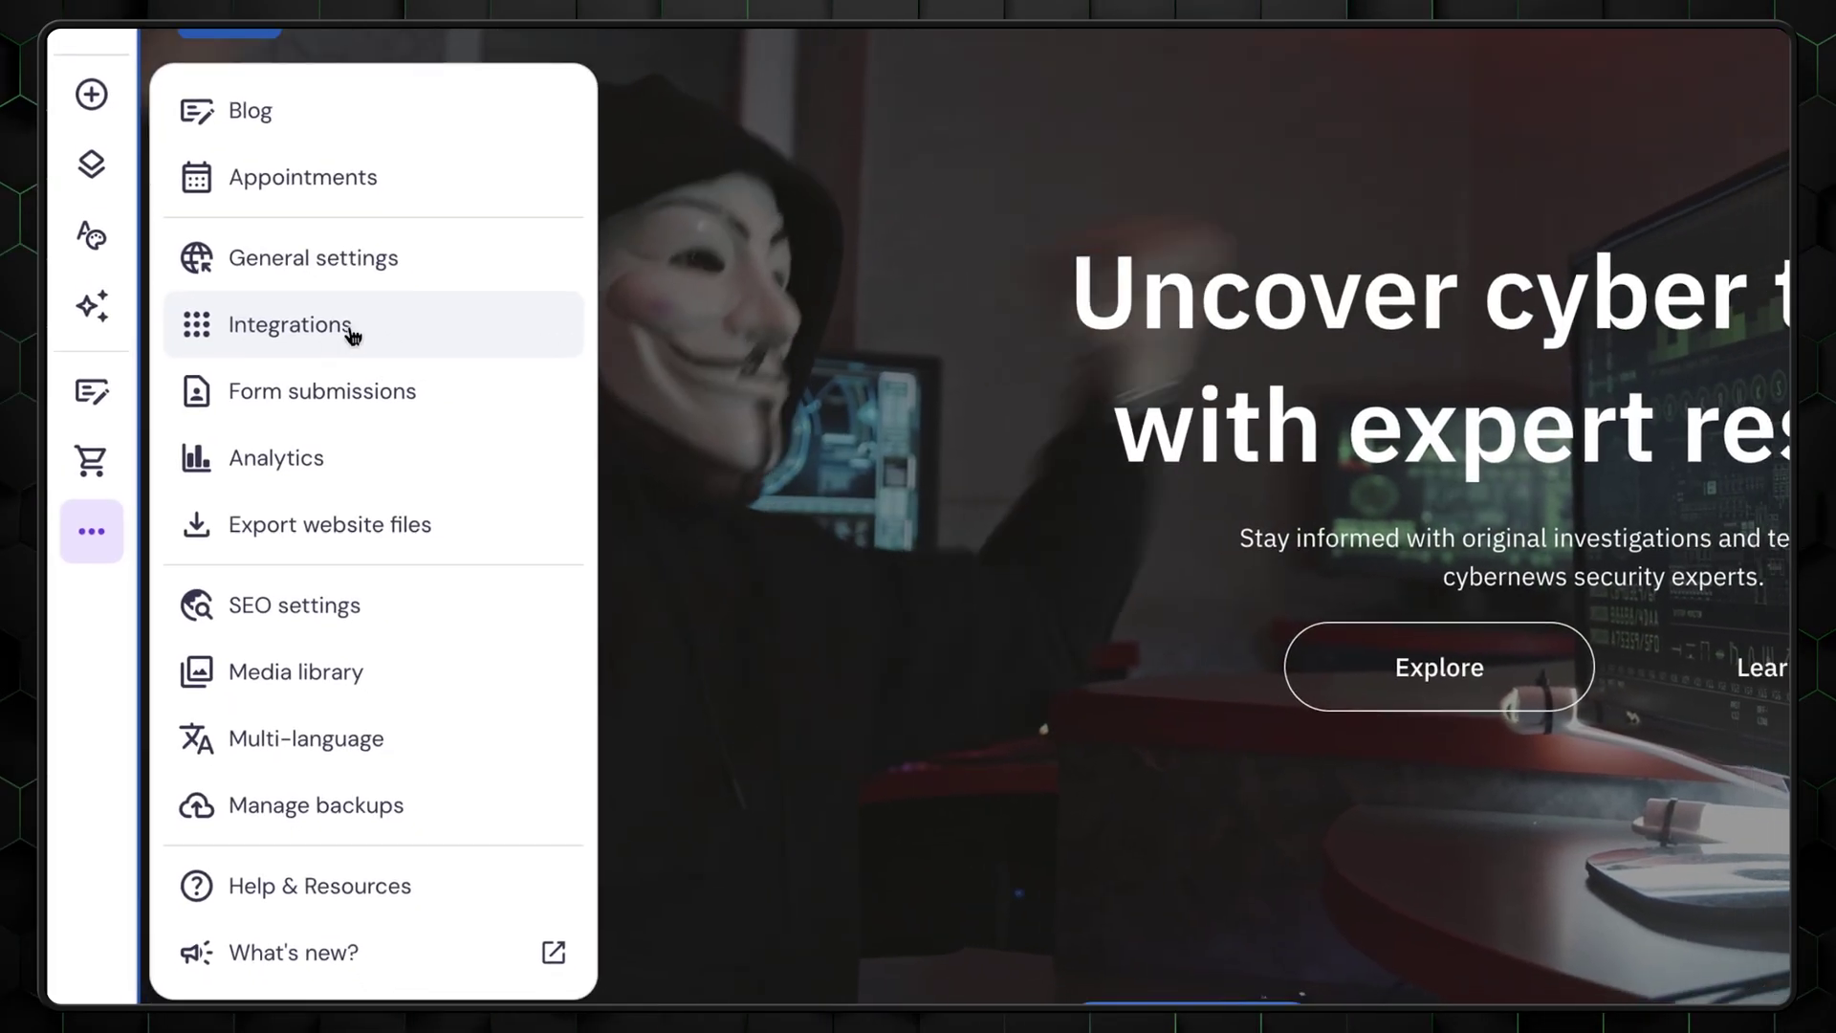
Expand the Facebook Pixel connection under the site's Integrations settings
click(353, 330)
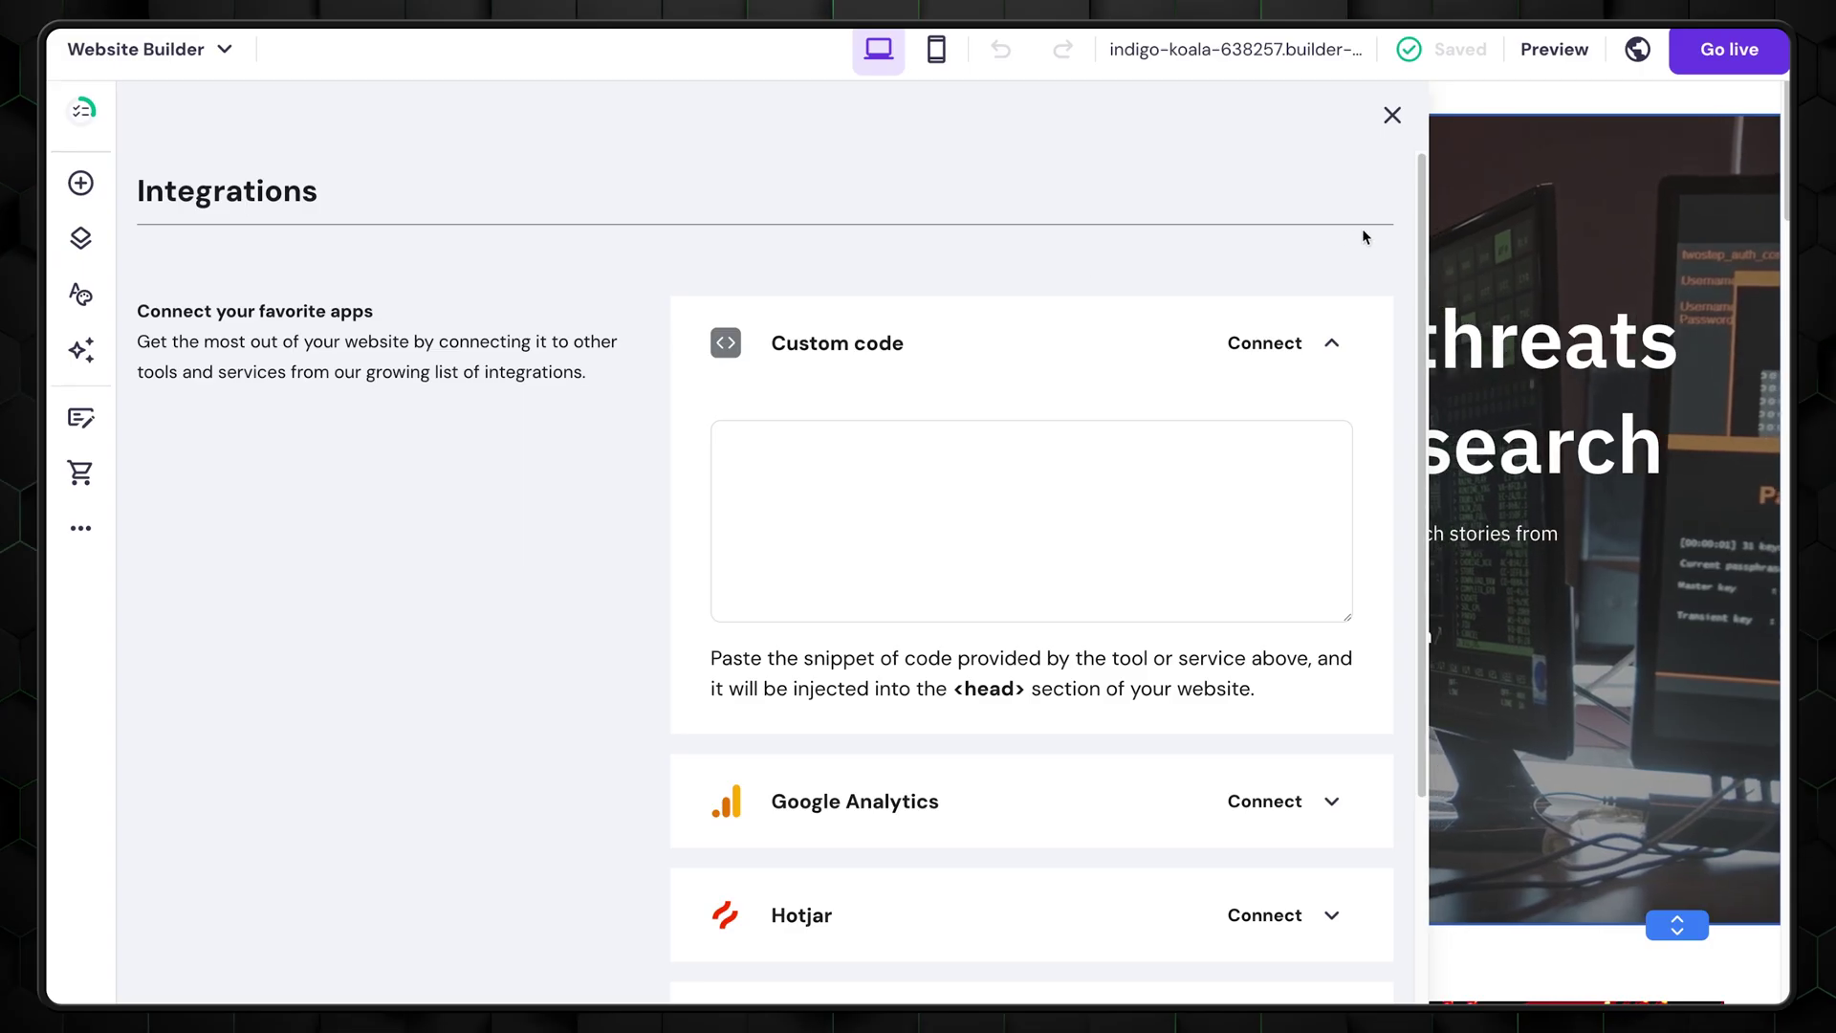
scroll(1195, 536, down, 5)
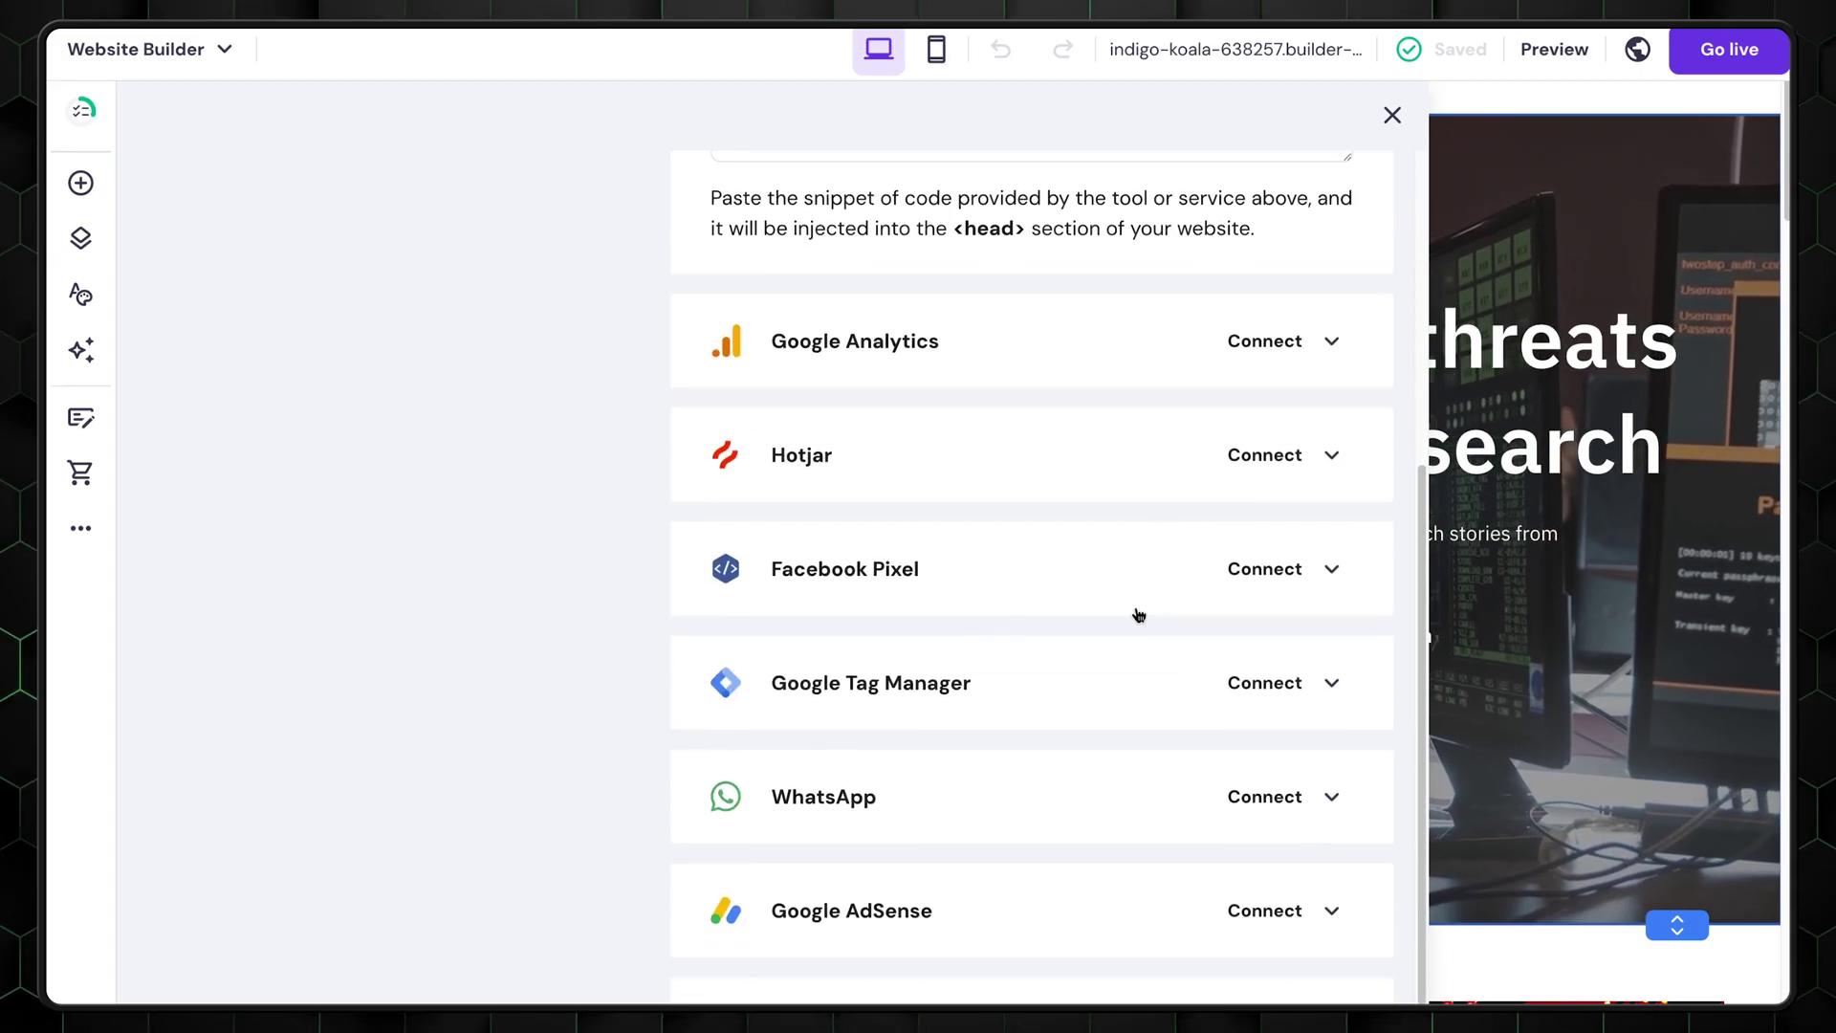
click(1316, 569)
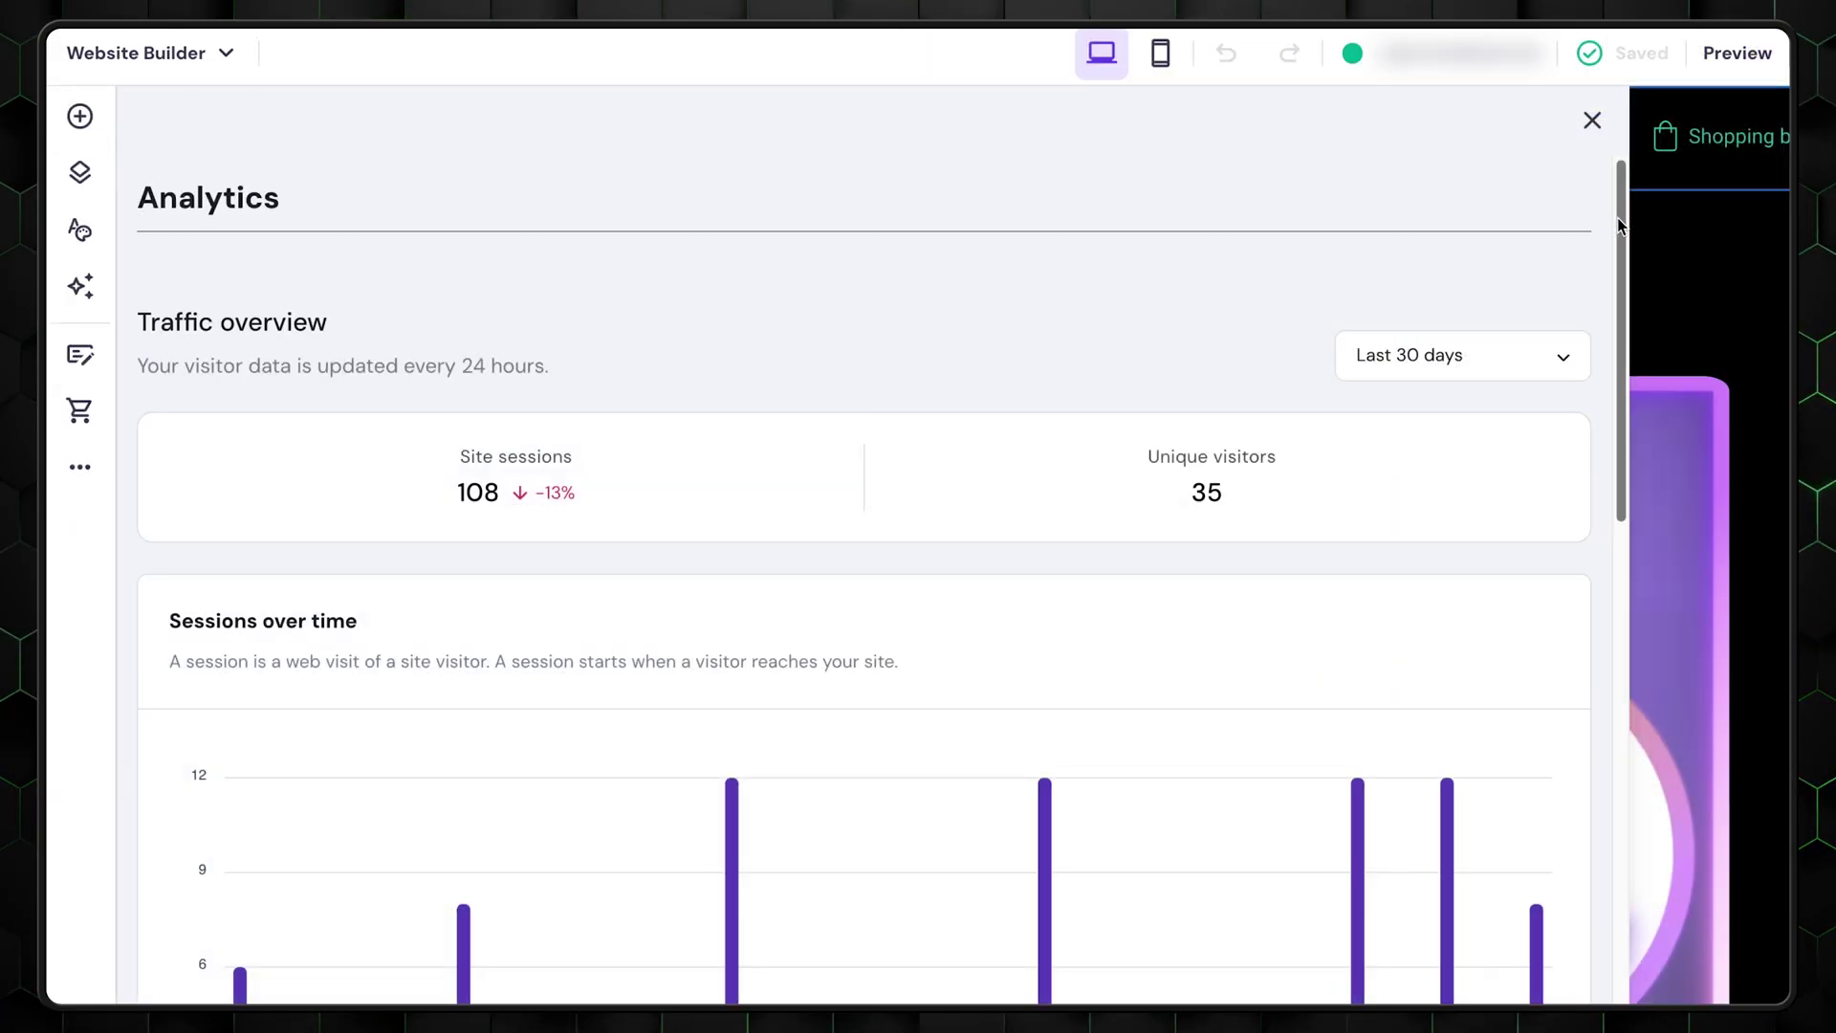
Review the sessions chart, then view store analytics showing 0 orders and $0.00 revenue
drag(1619, 226, 1607, 394)
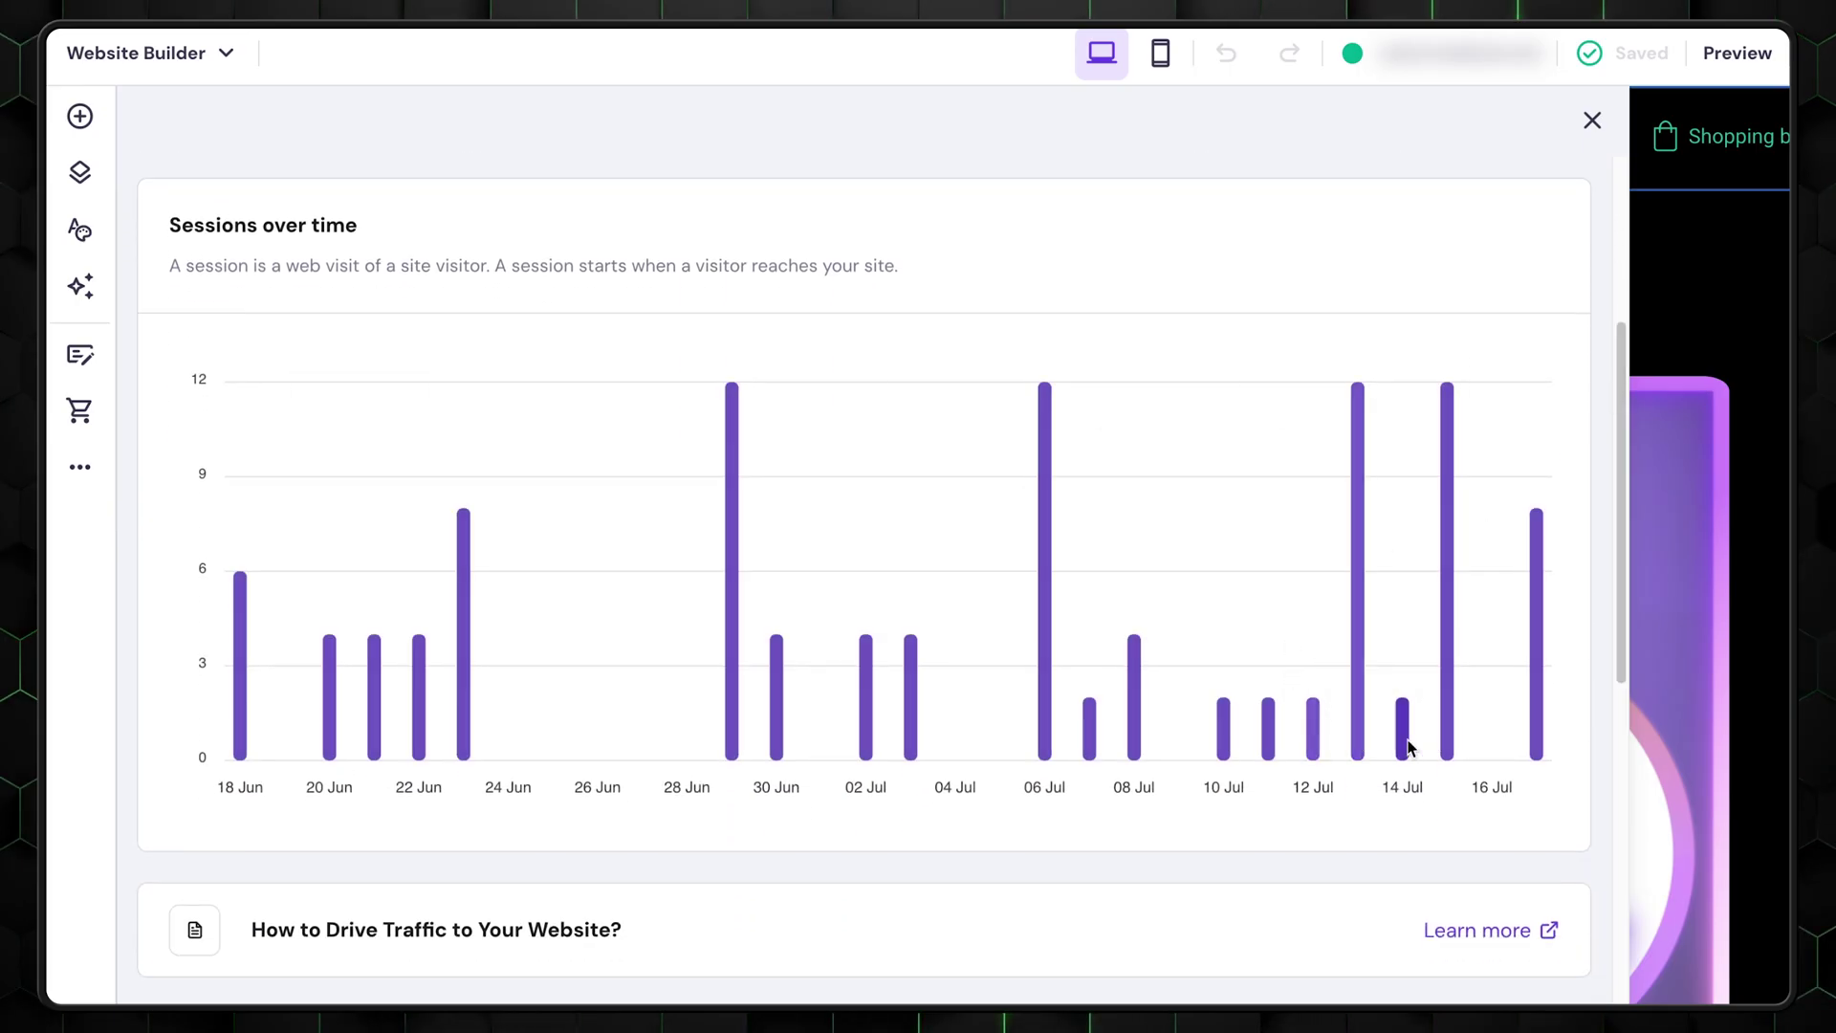
mouse_move(1451, 738)
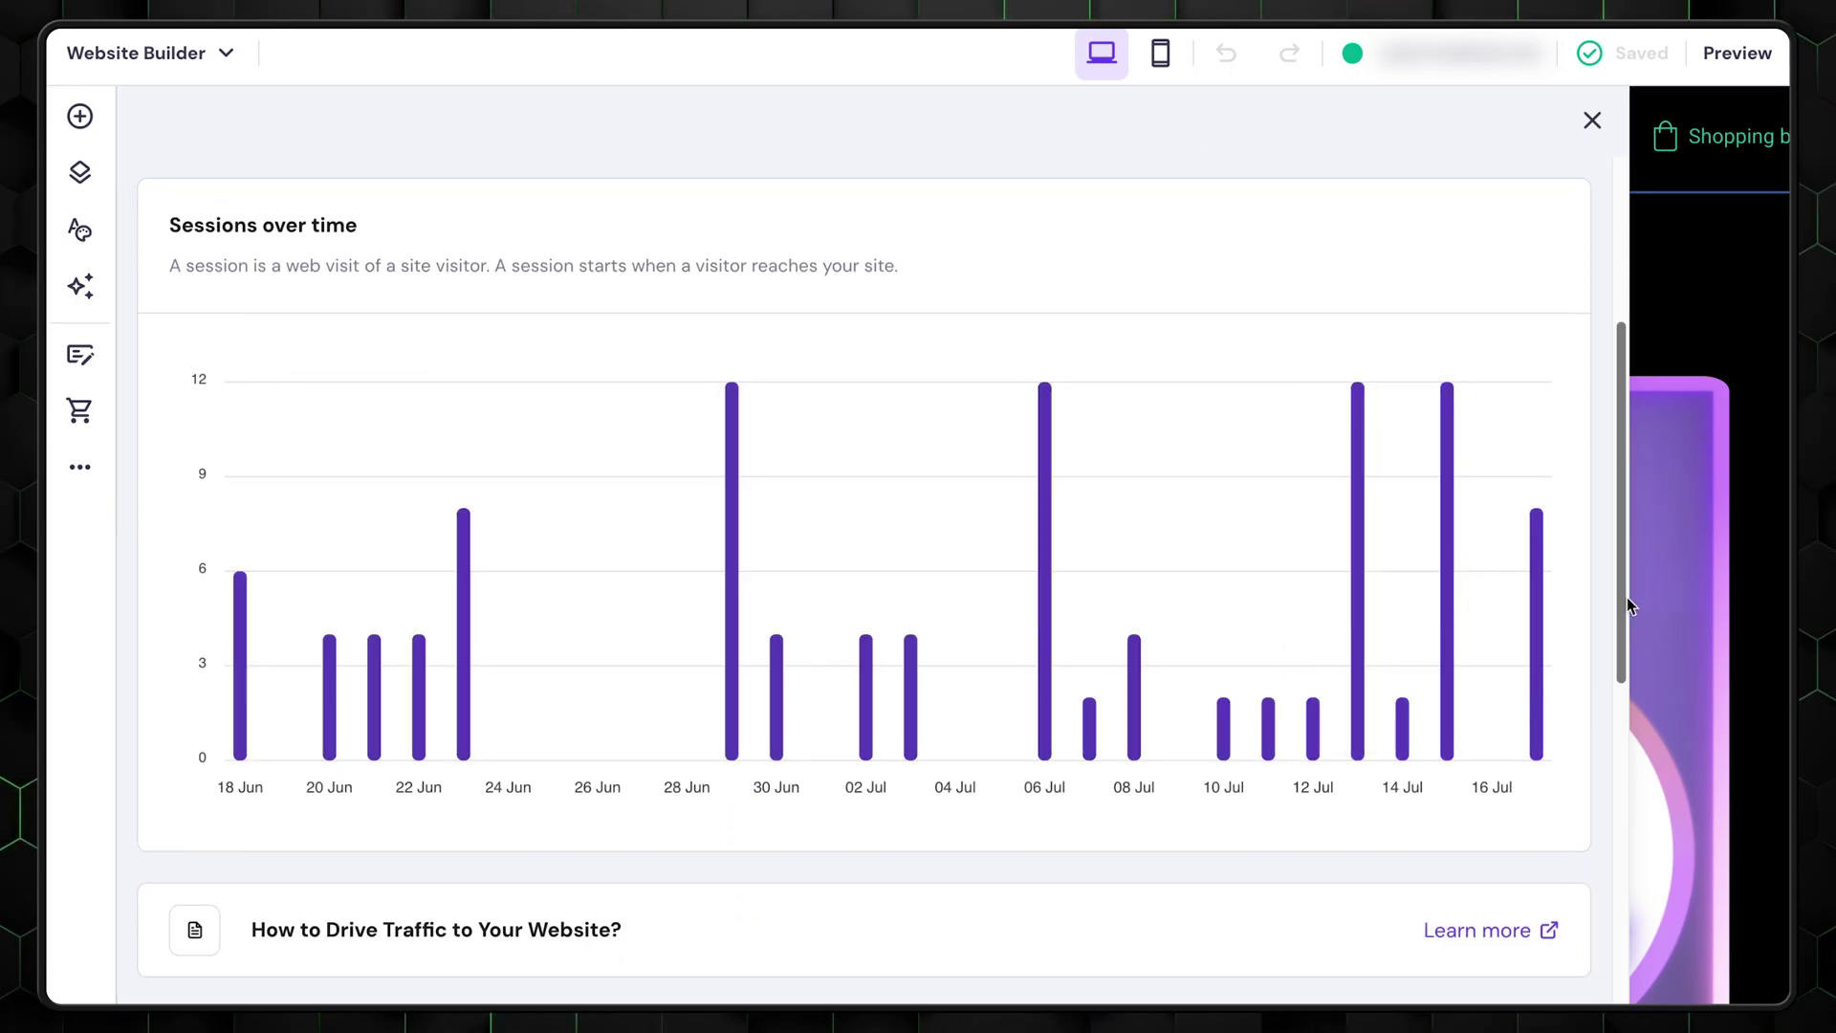
drag(1626, 596, 1624, 997)
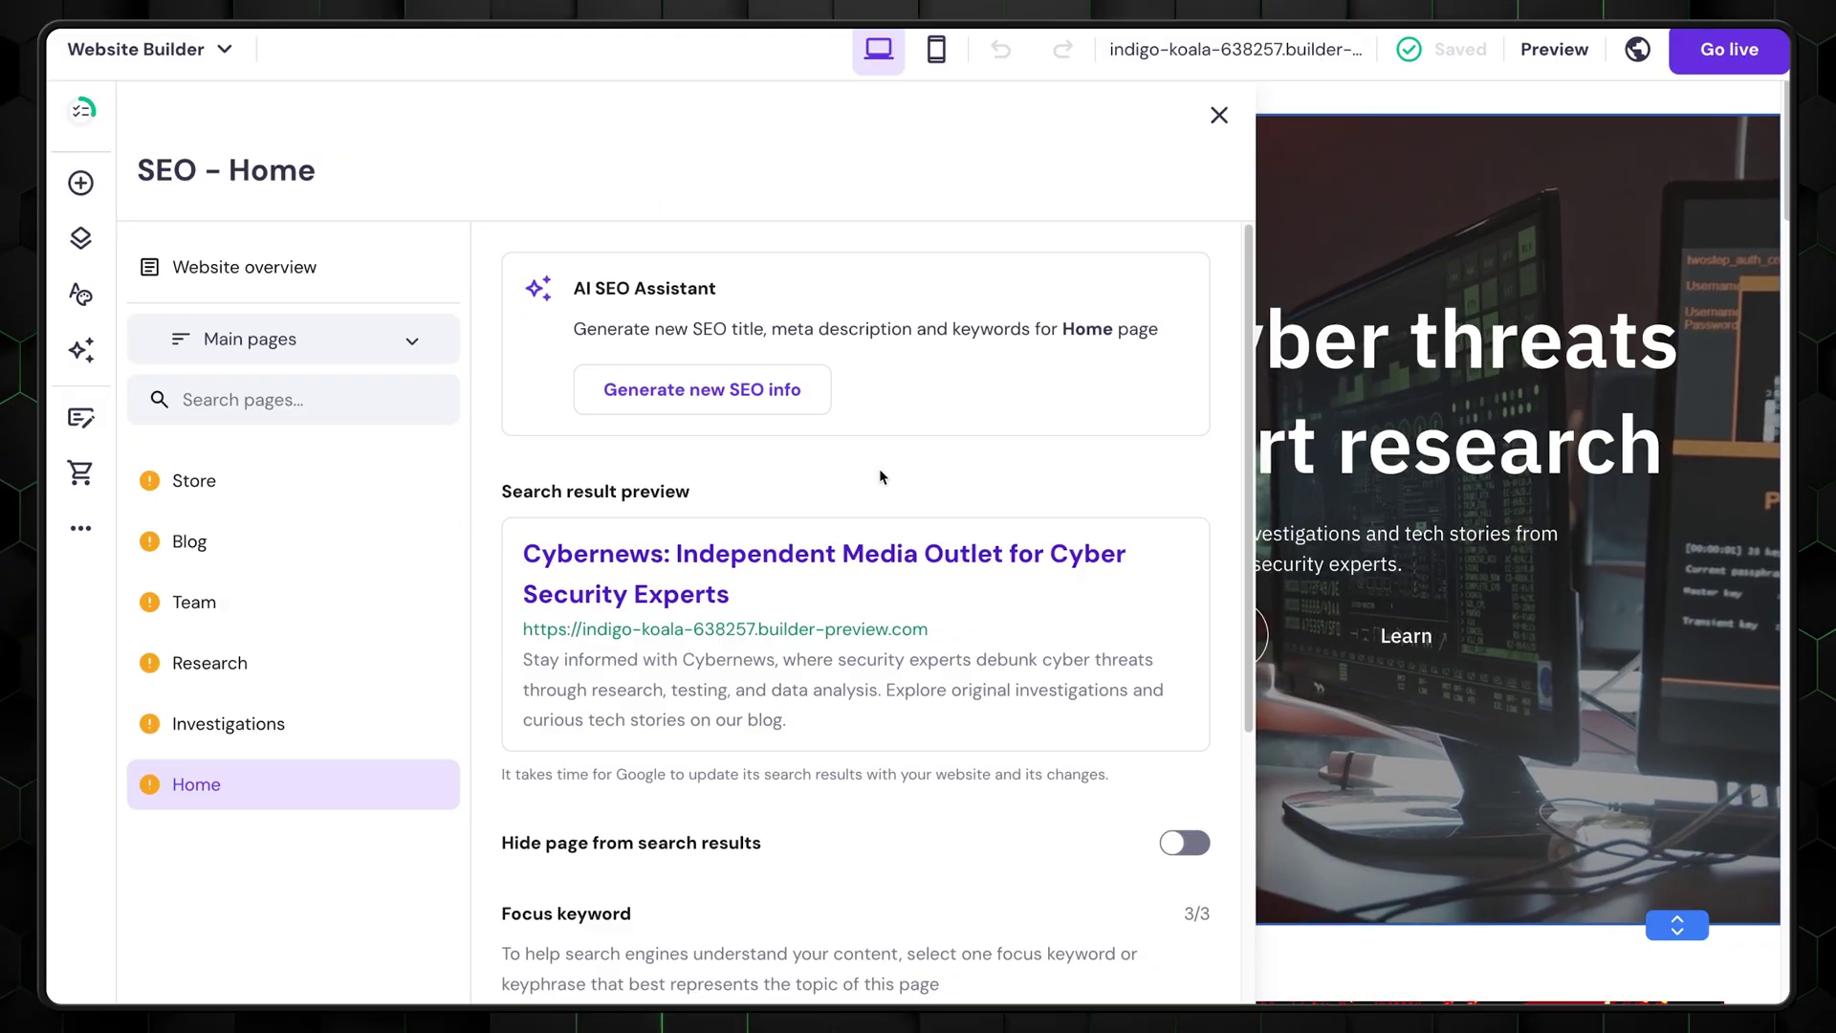
Generate new SEO info for the Home page and advance to keyword selection
scroll(1147, 628, down, 5)
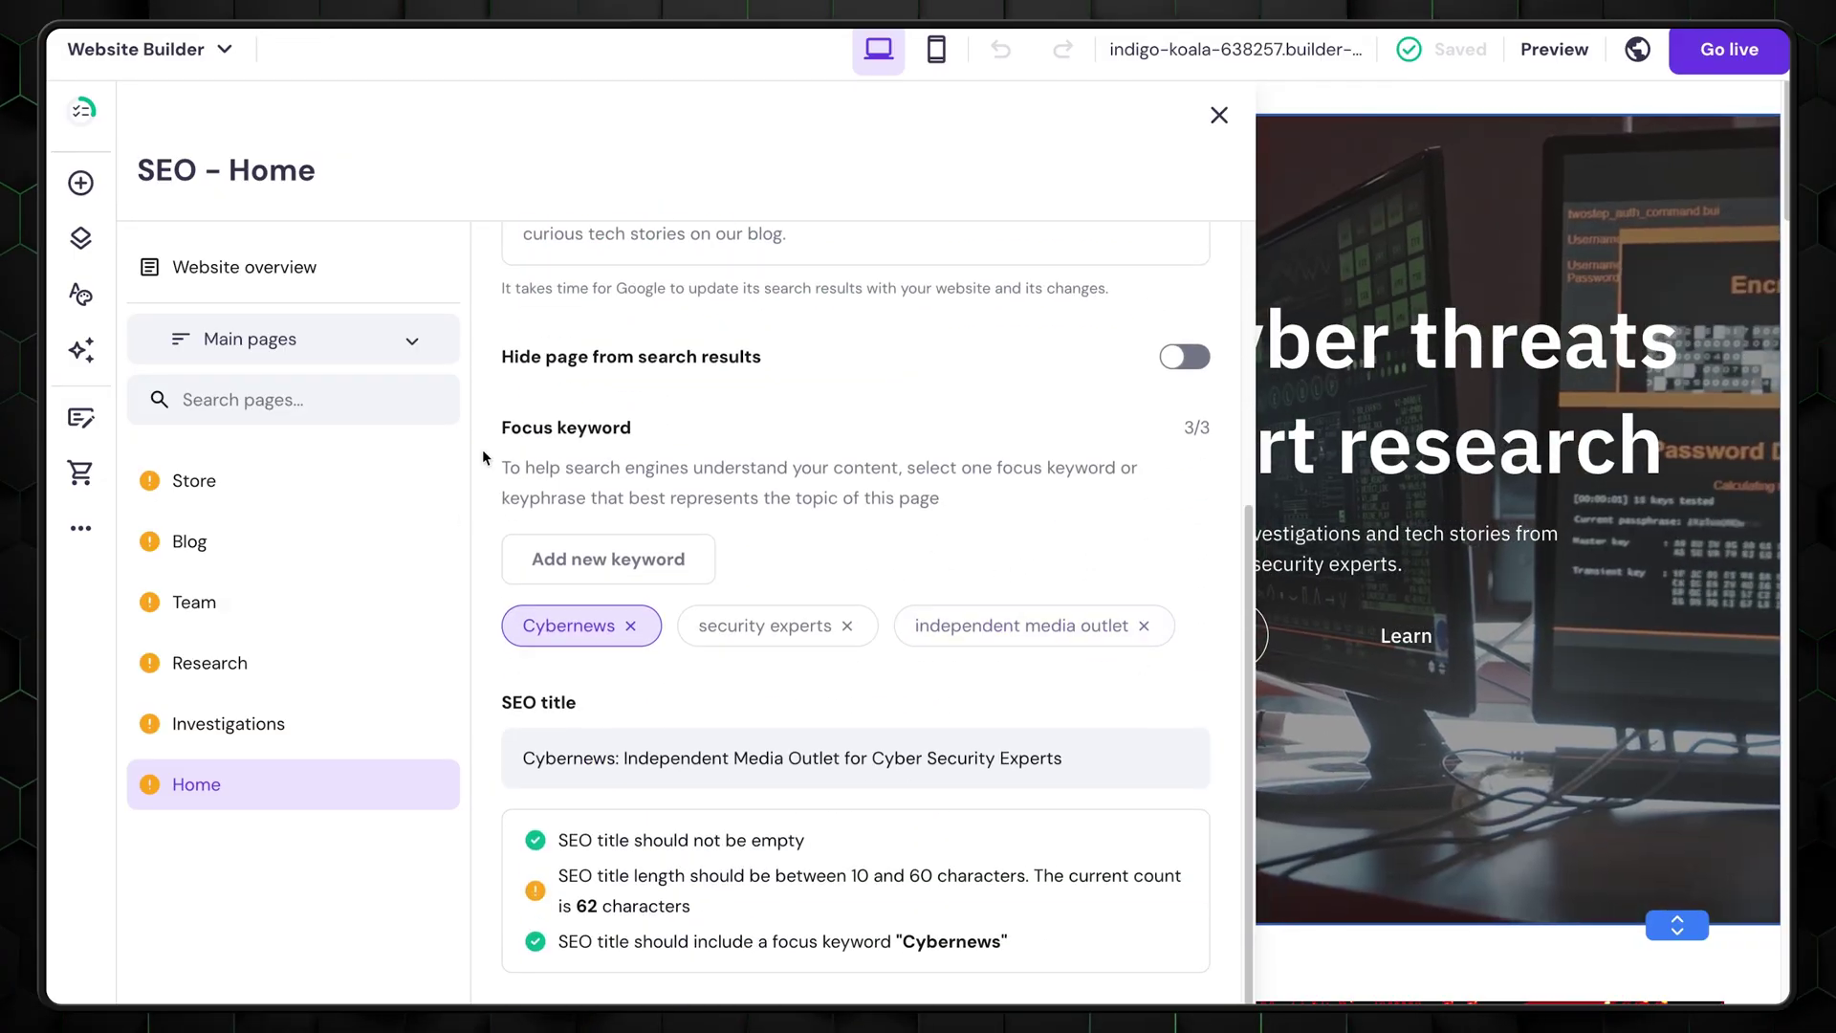
scroll(485, 458, down, 2)
scroll(622, 430, up, 7)
click(710, 387)
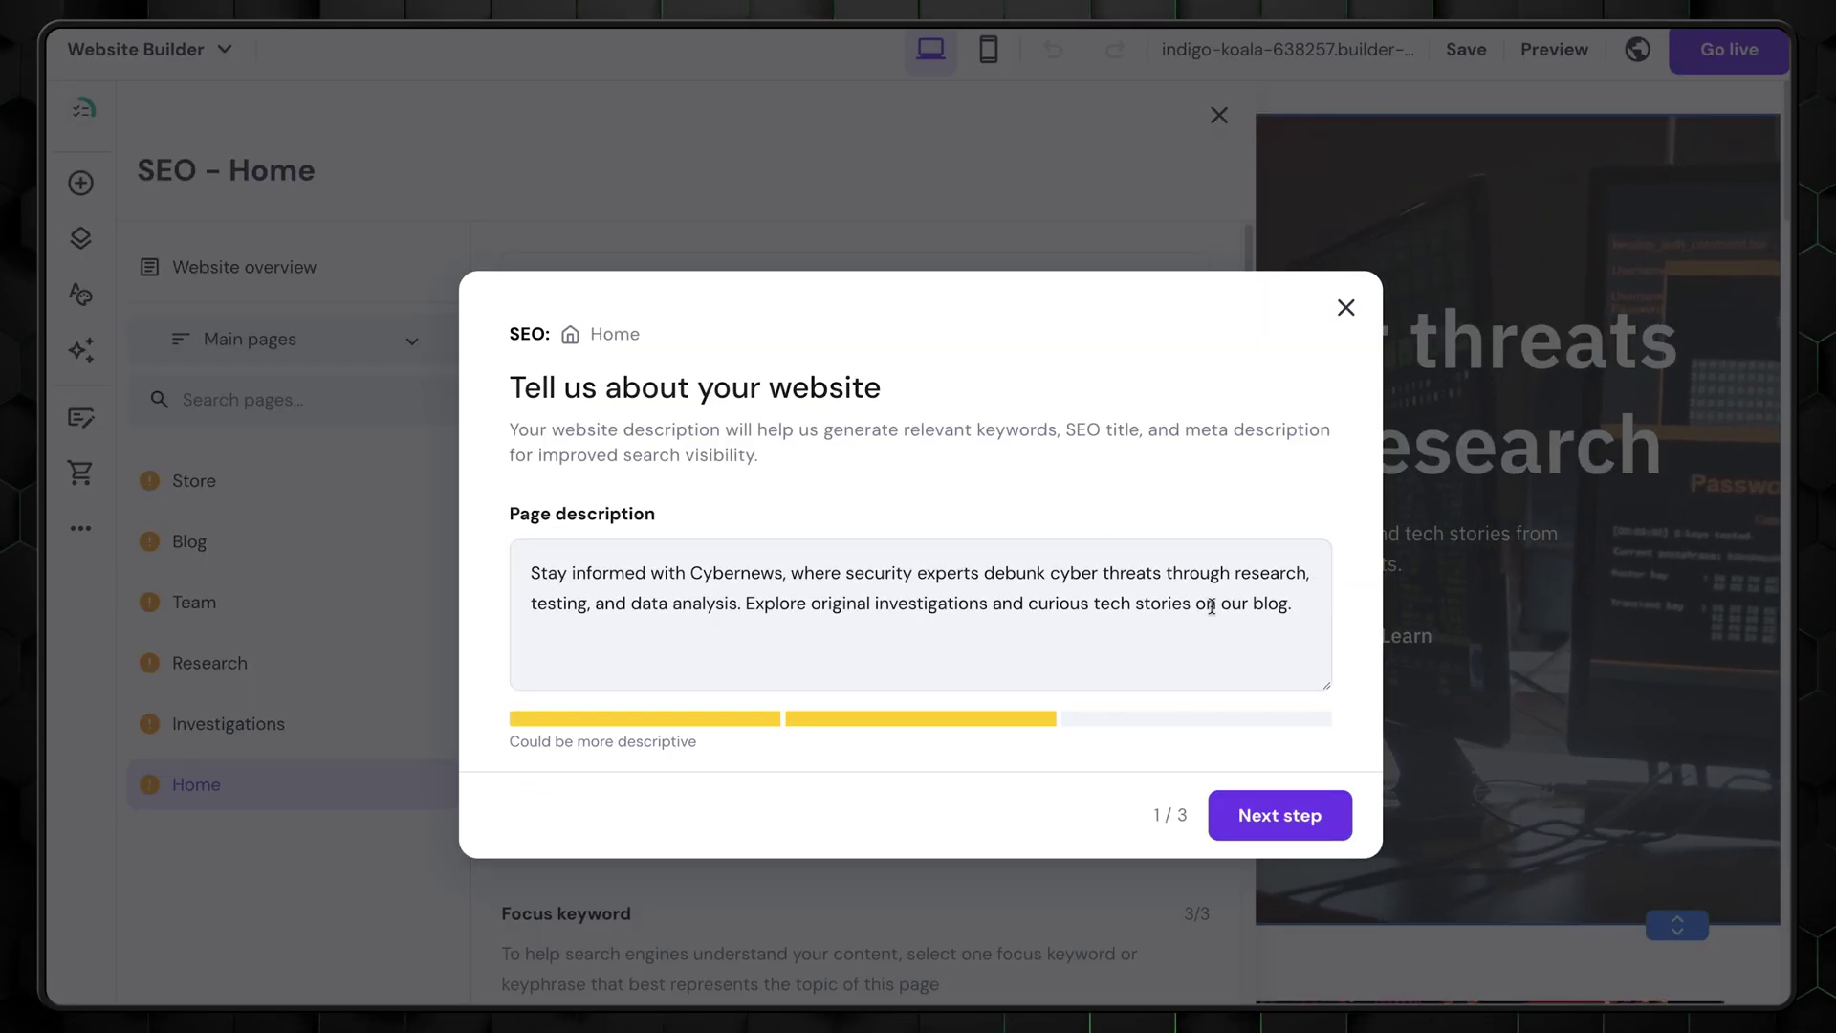
key(Return)
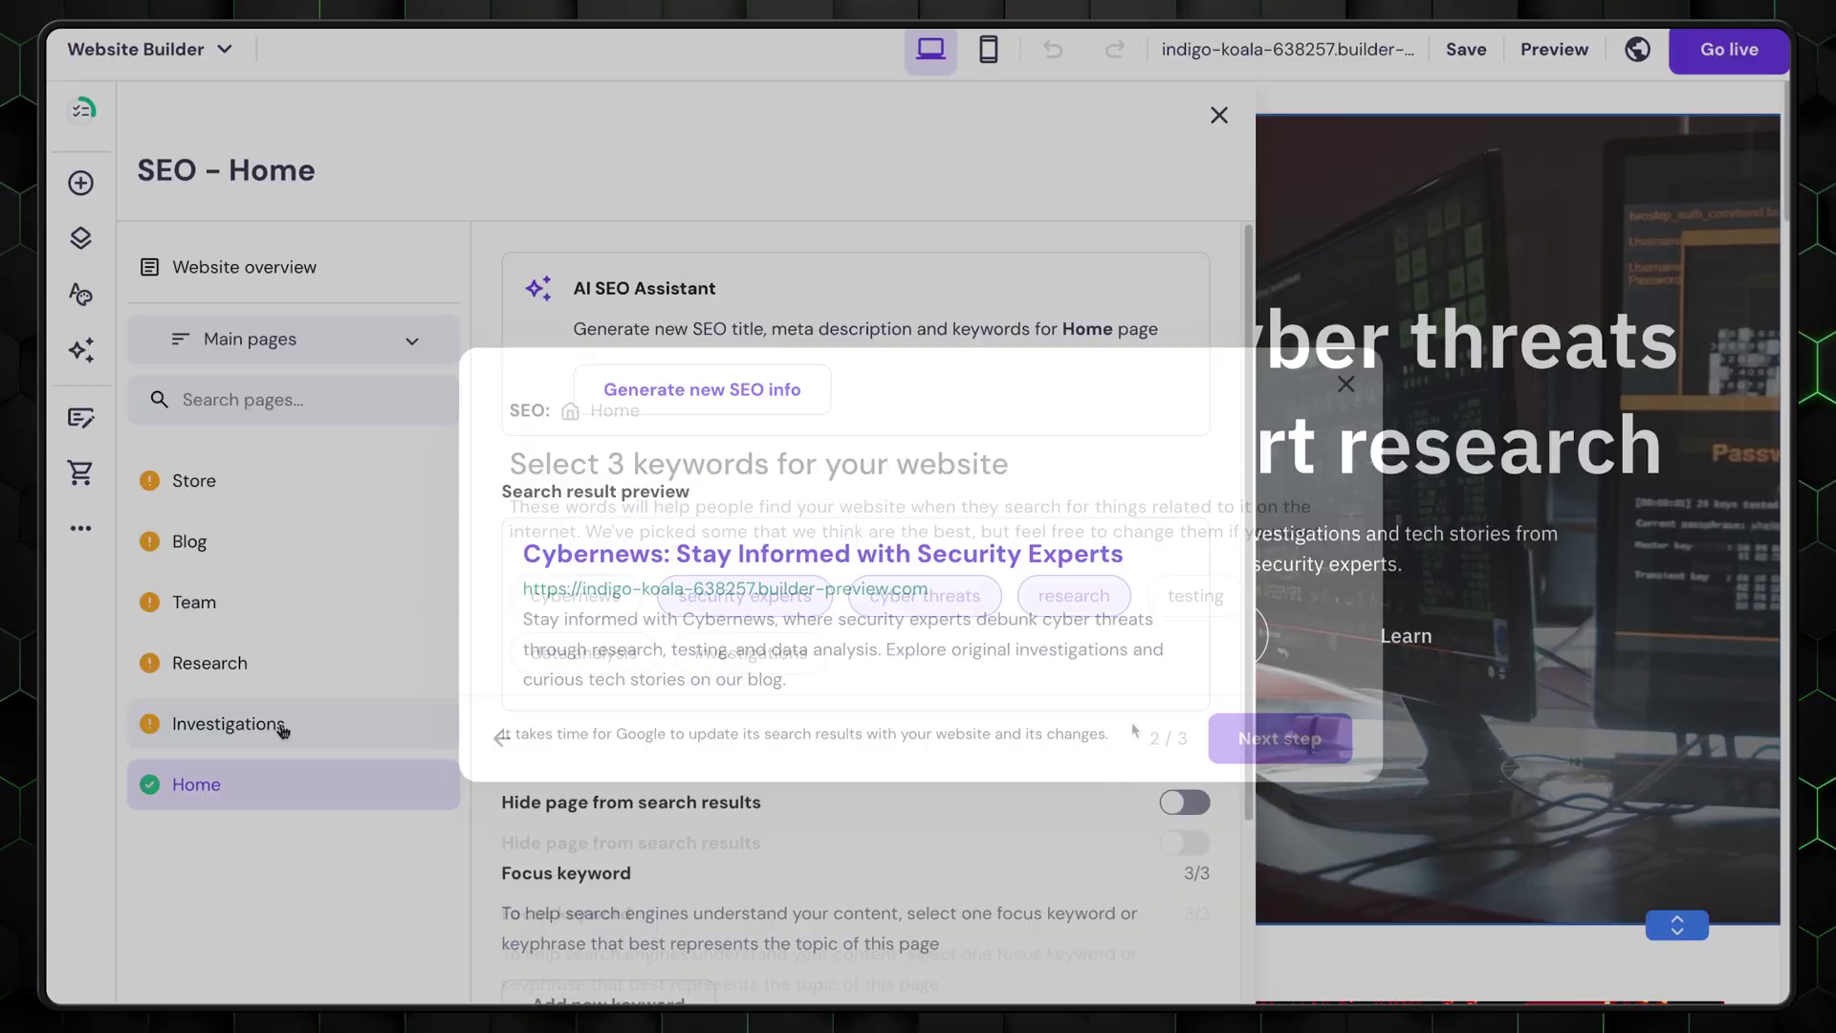
View the SEO settings of the Investigations, Research and Team pages in turn
click(276, 726)
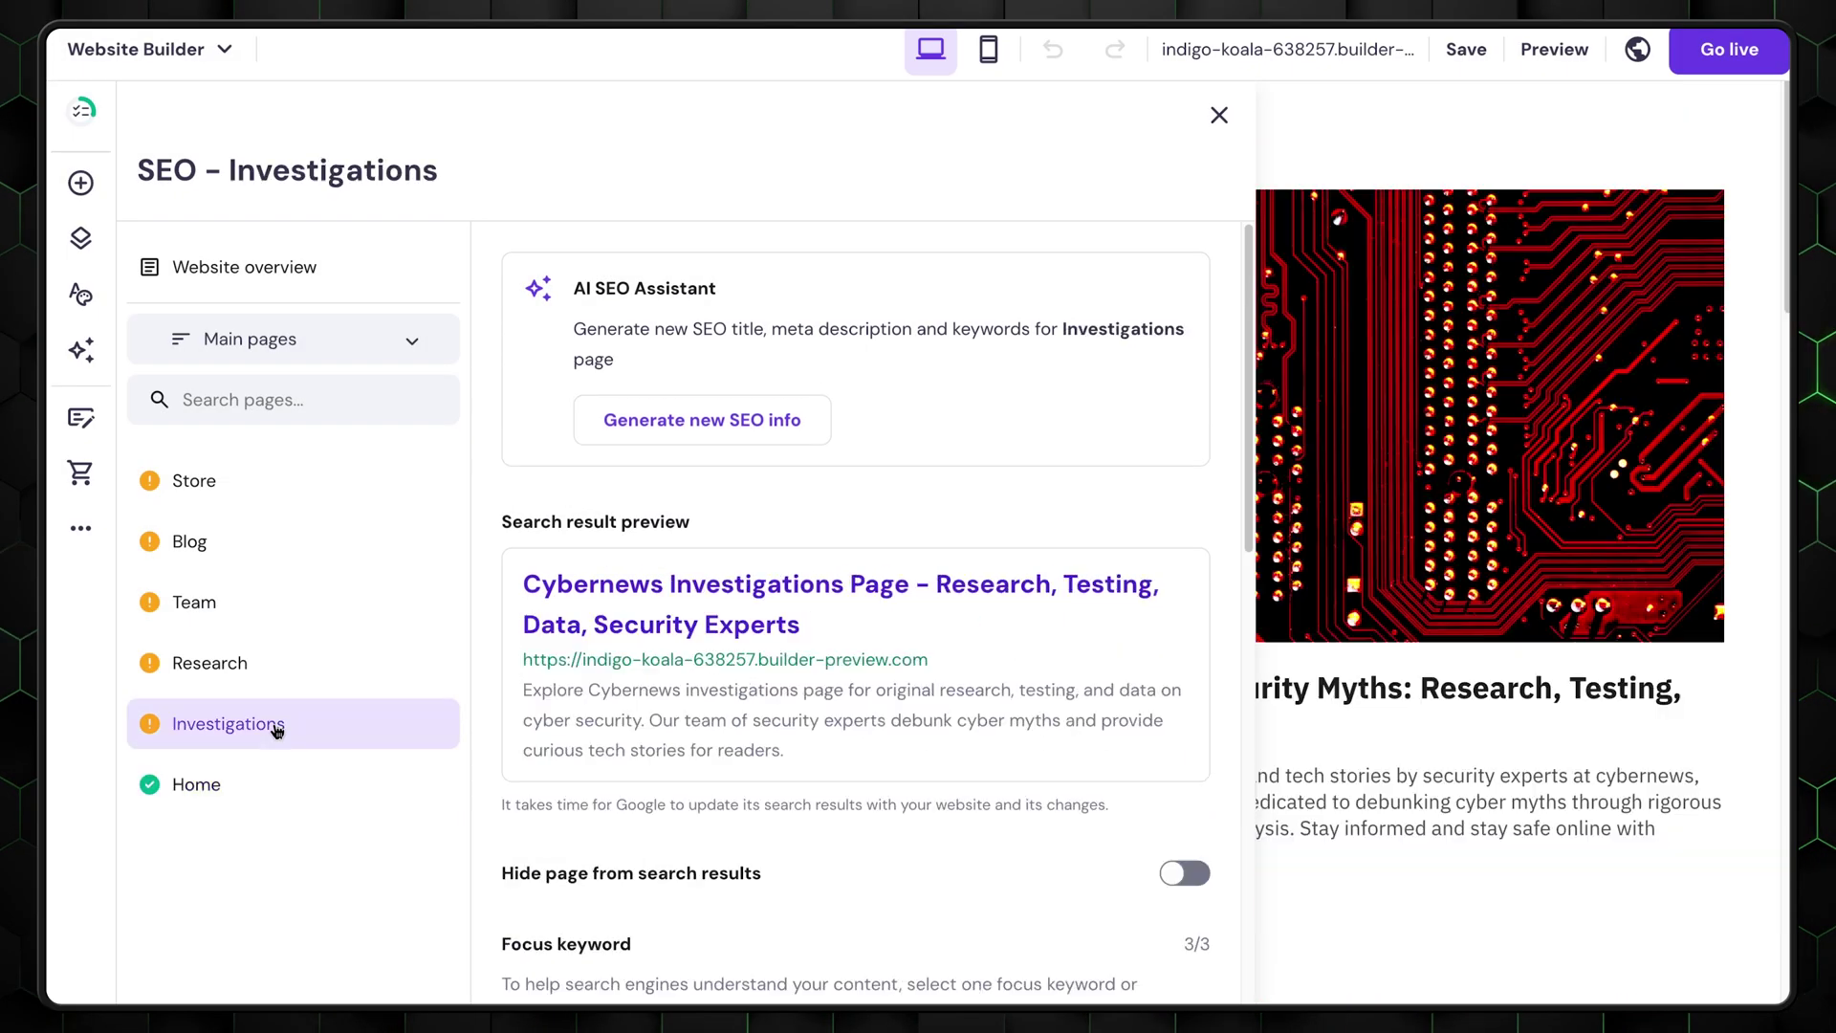
click(241, 681)
click(238, 612)
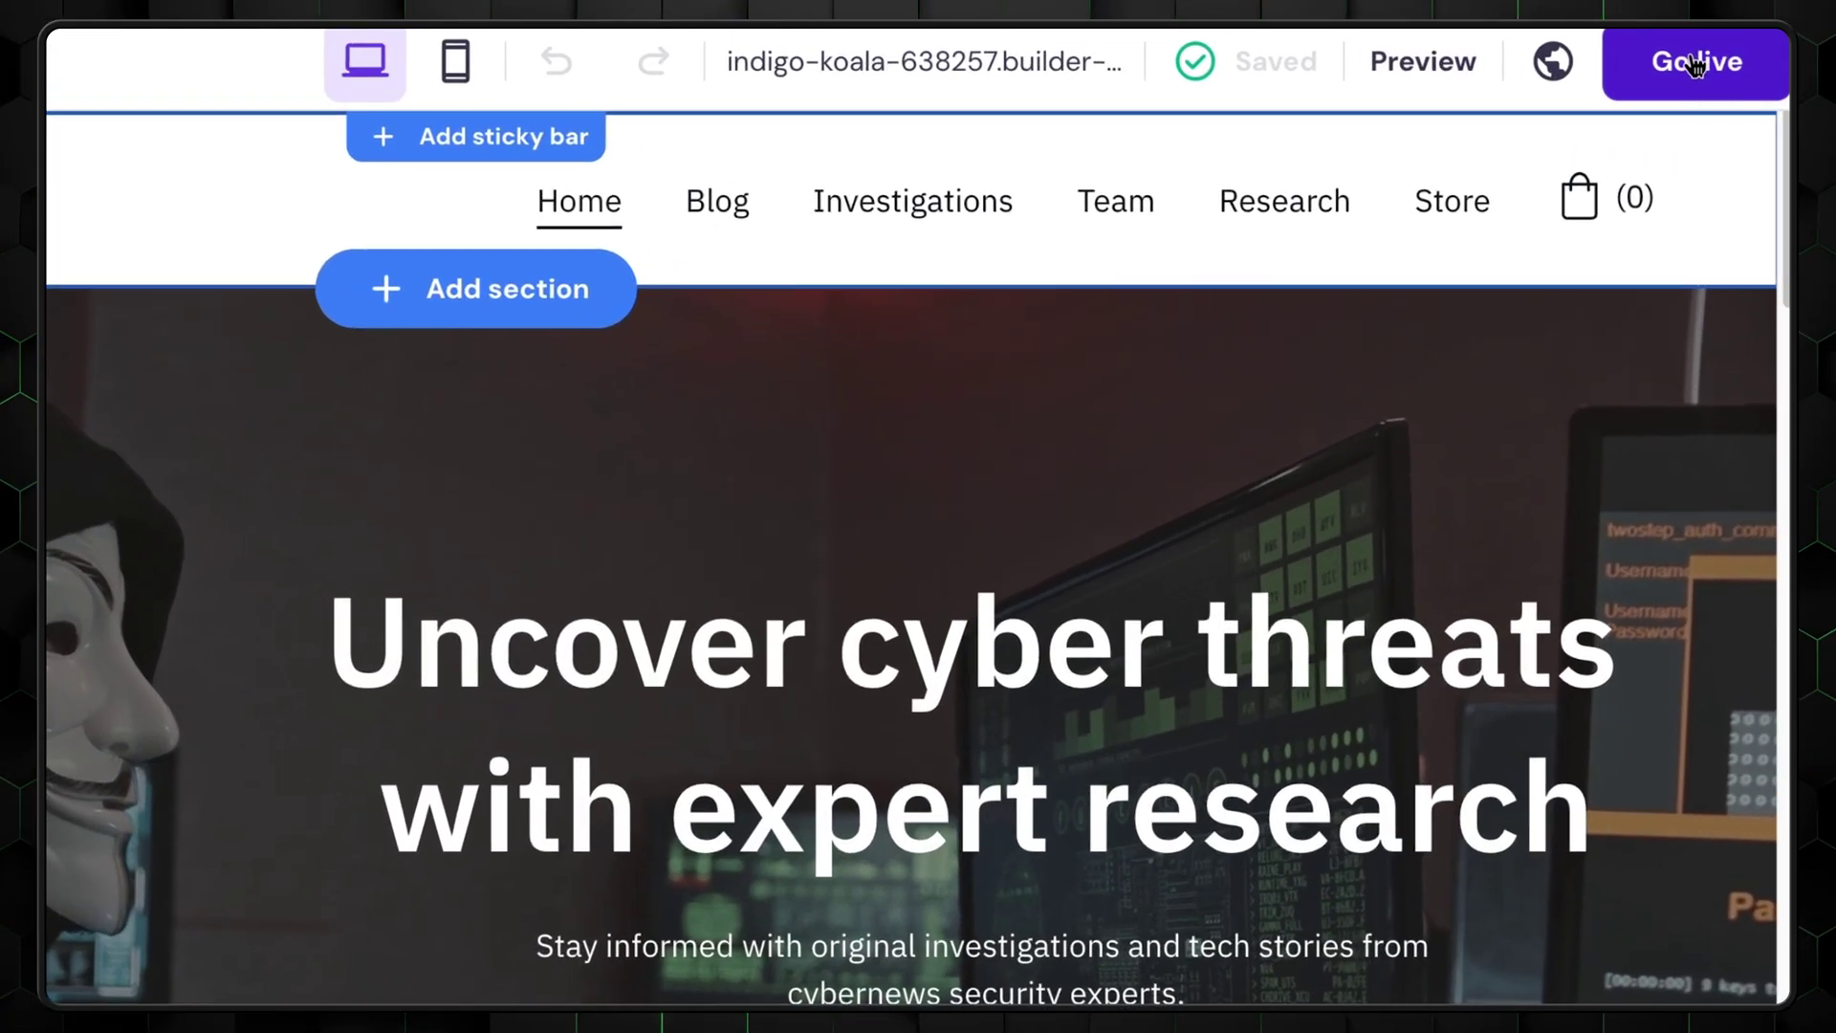
Publish the Cybernews website changes with Go live
click(1692, 64)
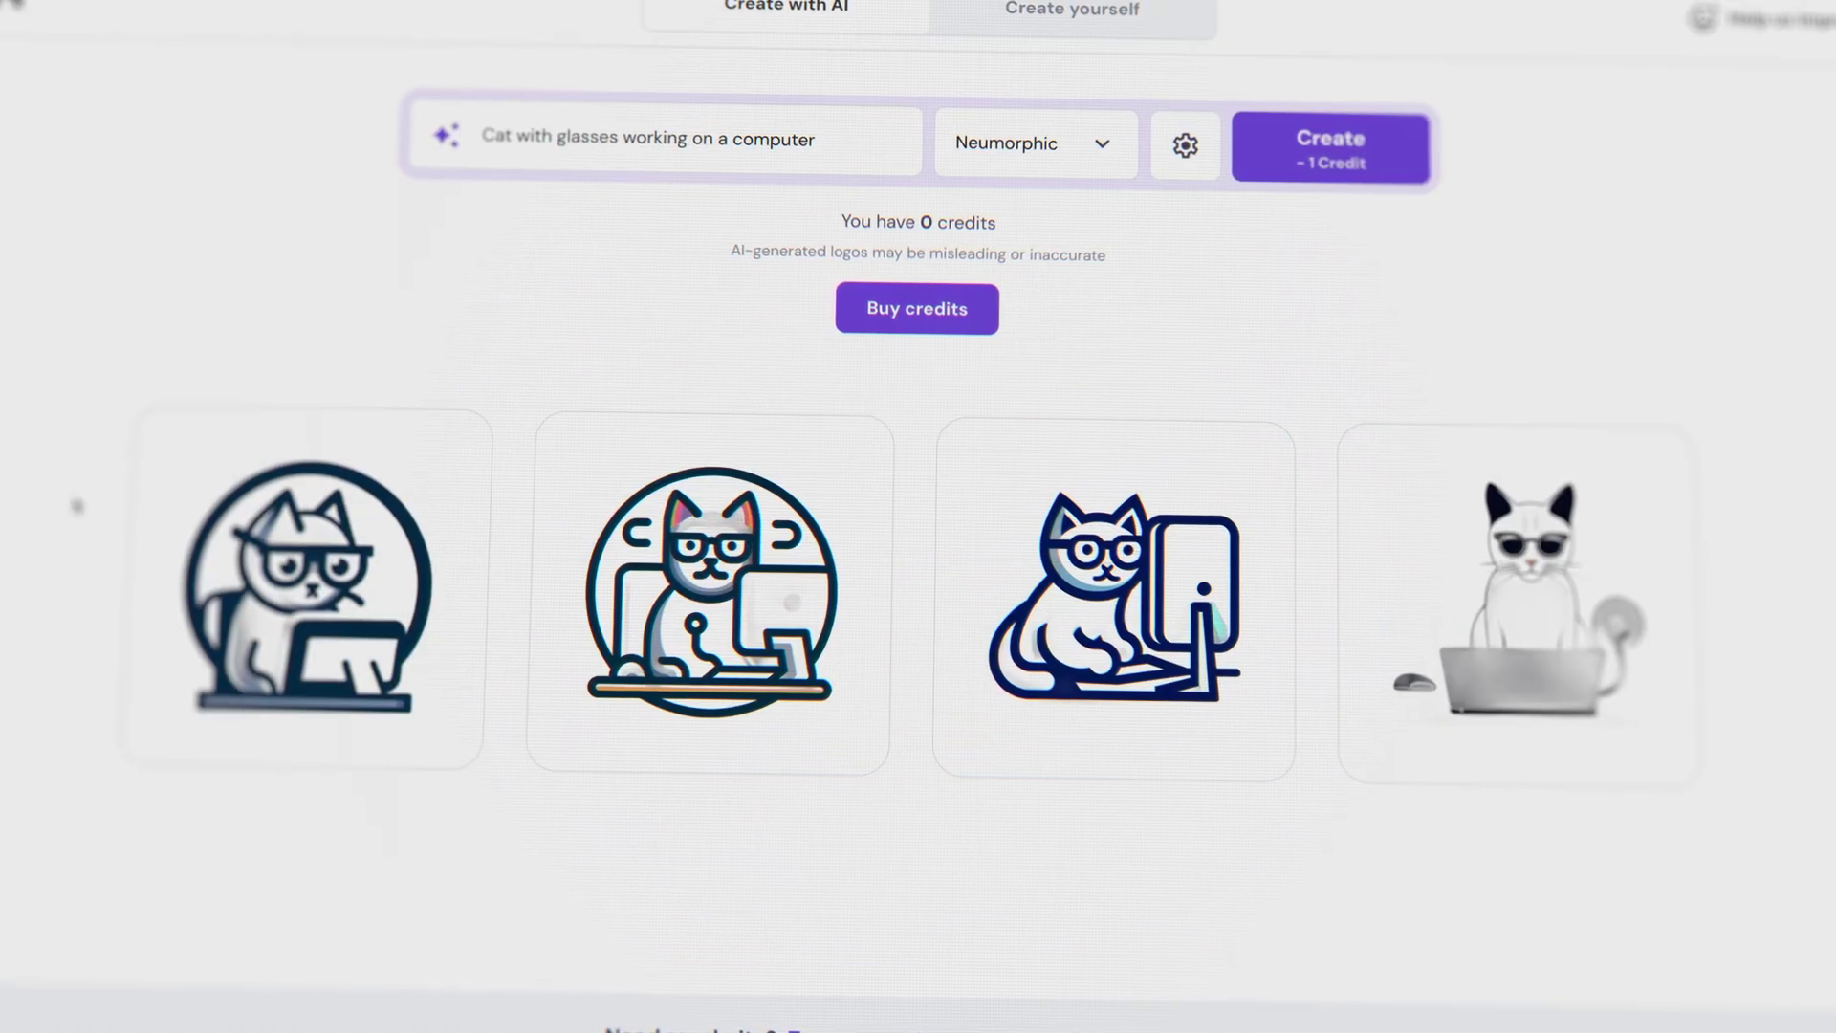
mouse_move(393, 605)
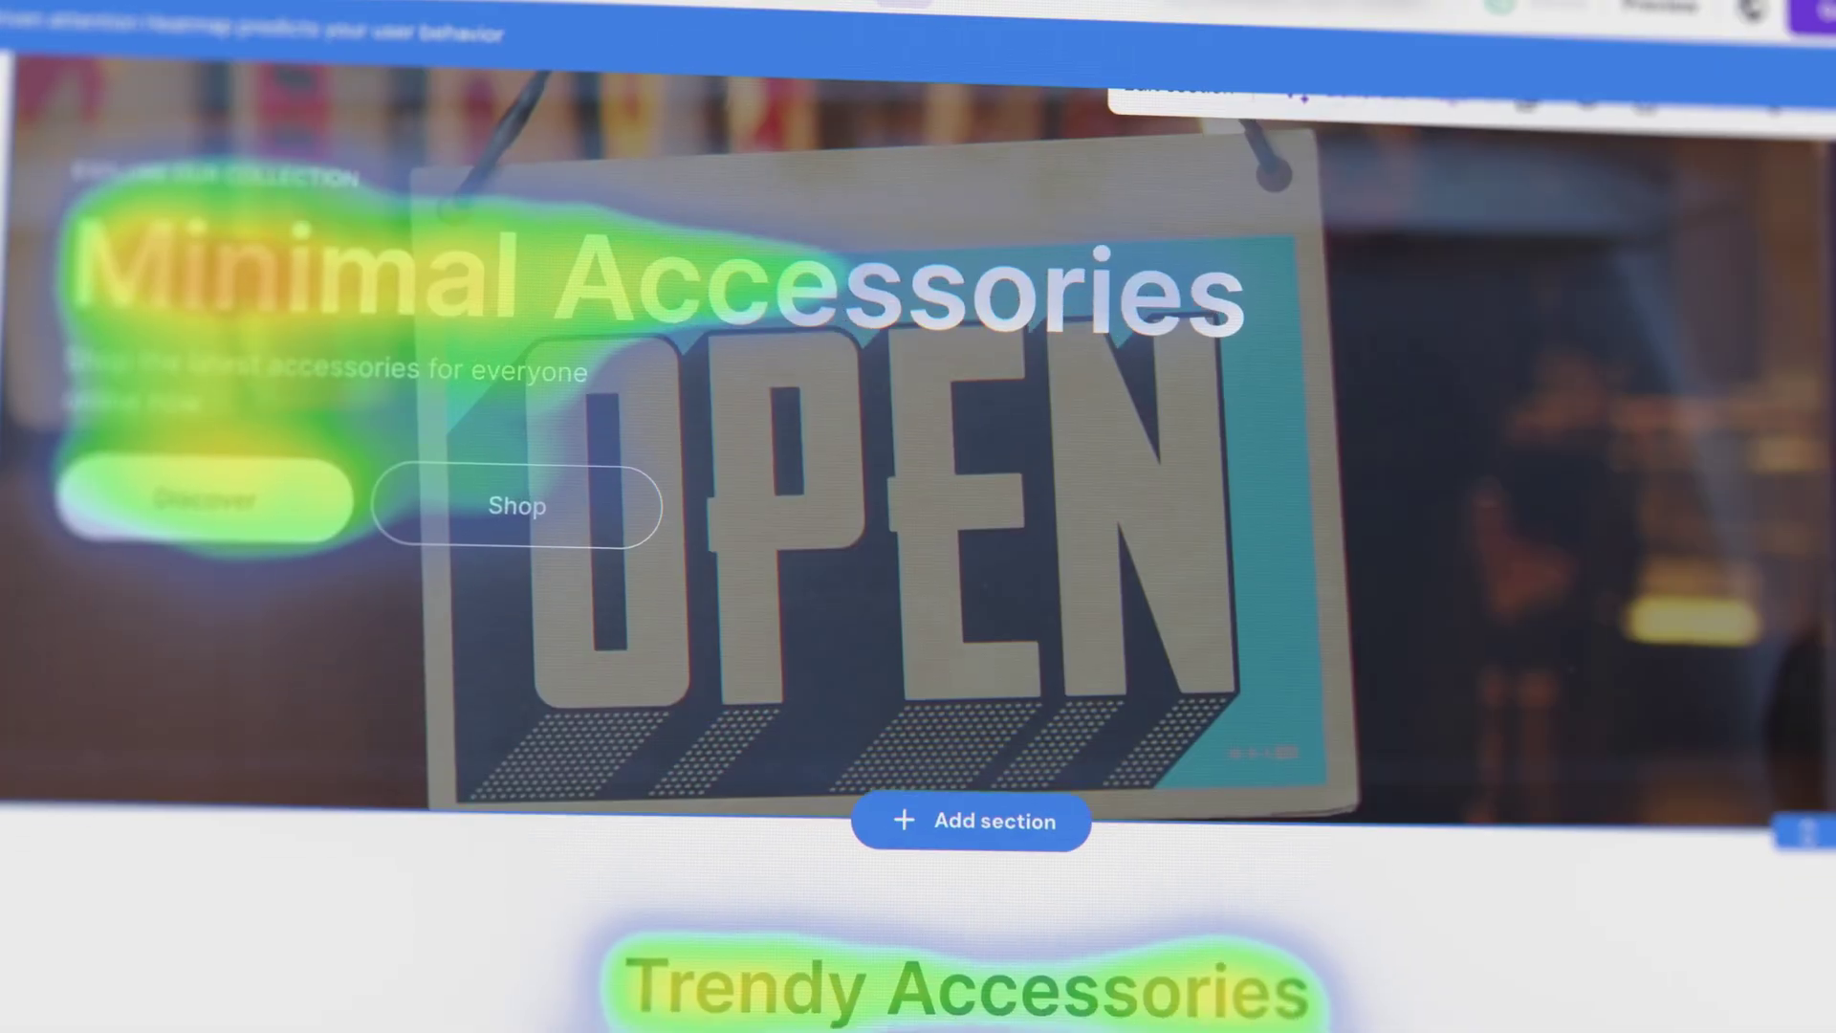
scroll(918, 516, down, 4)
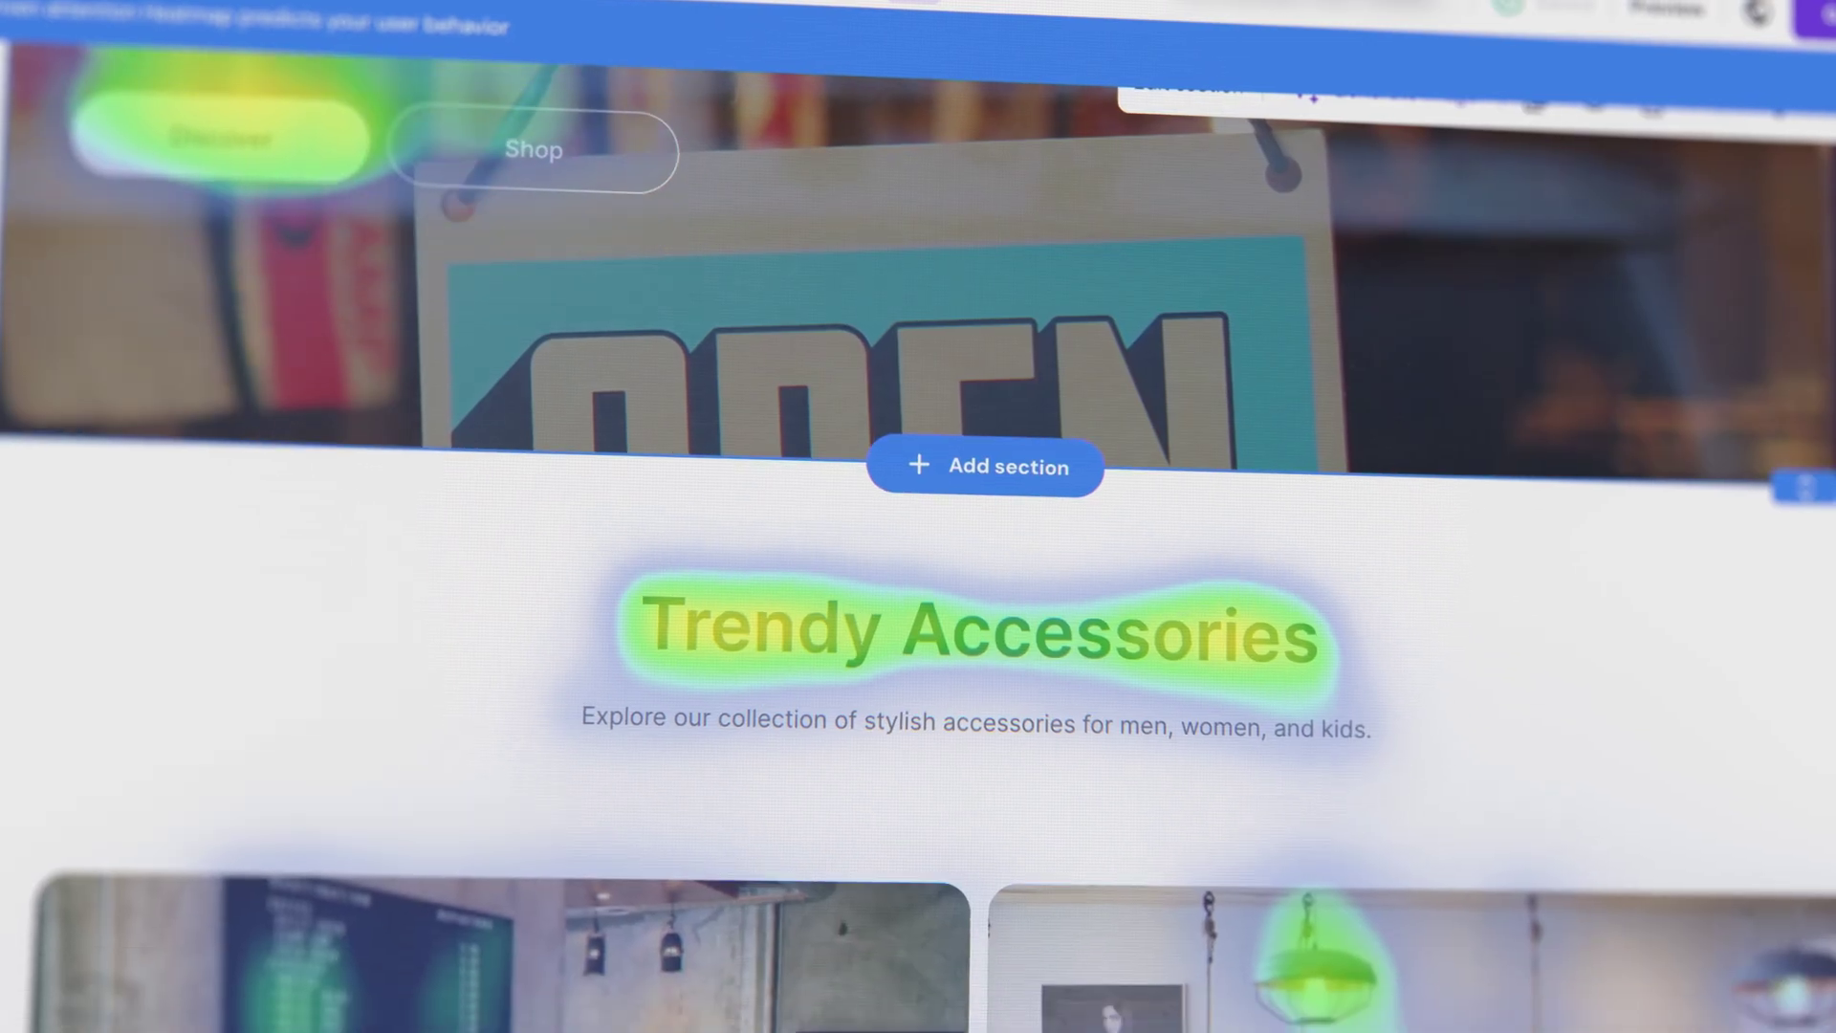